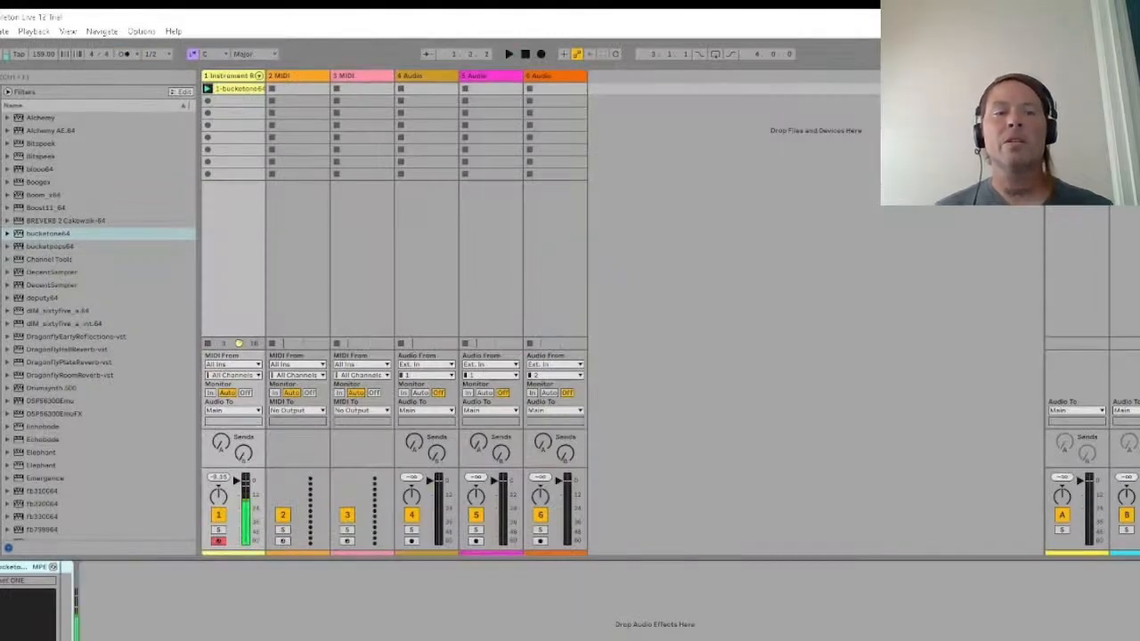
Step: Duplicate the bucketone64 chain in the Instrument Rack's chain list and play the clip briefly to hear both layers
click(1, 595)
click(9, 599)
key(ctrl+d)
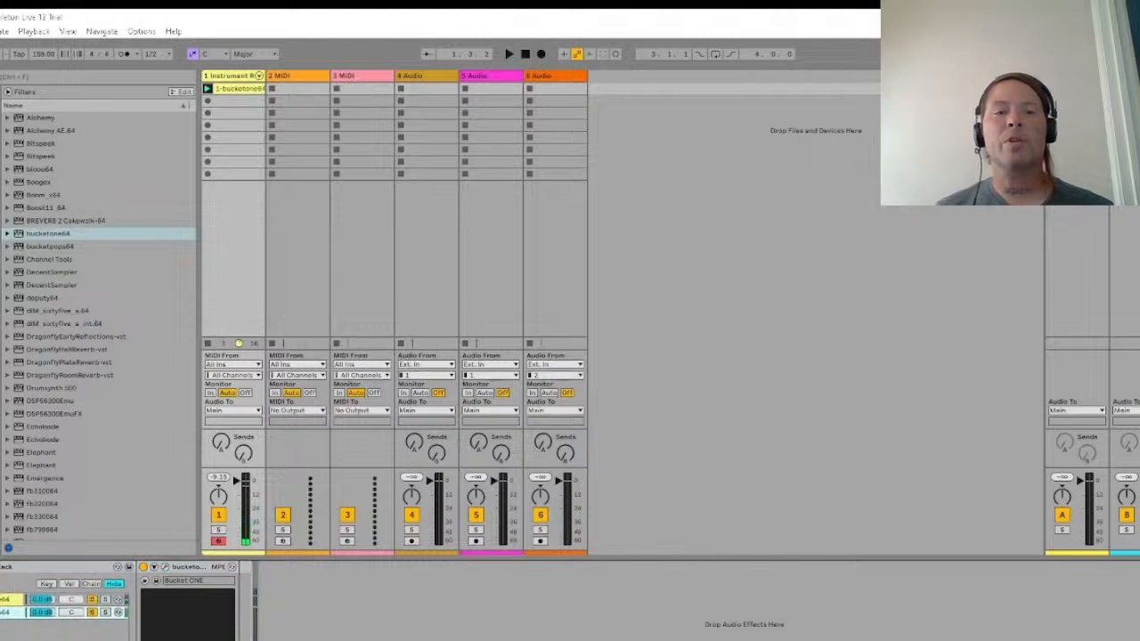
key(space)
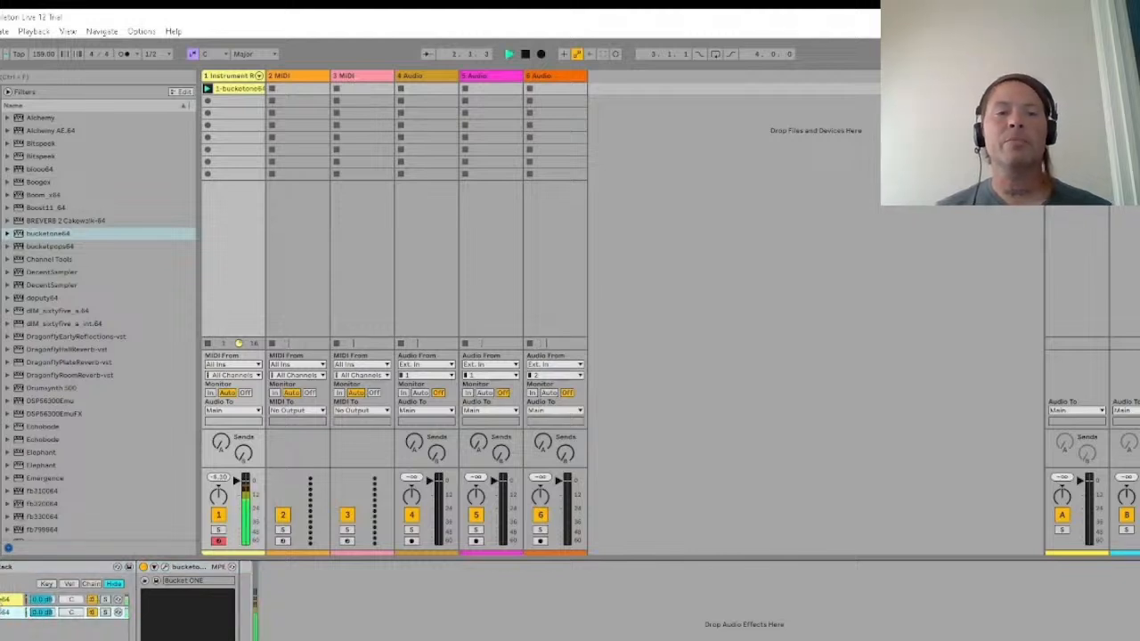
key(space)
Step: Open the first bucketone64 chain's plug-in editor and adjust its Pitch knob while the clip plays
click(1, 602)
click(157, 582)
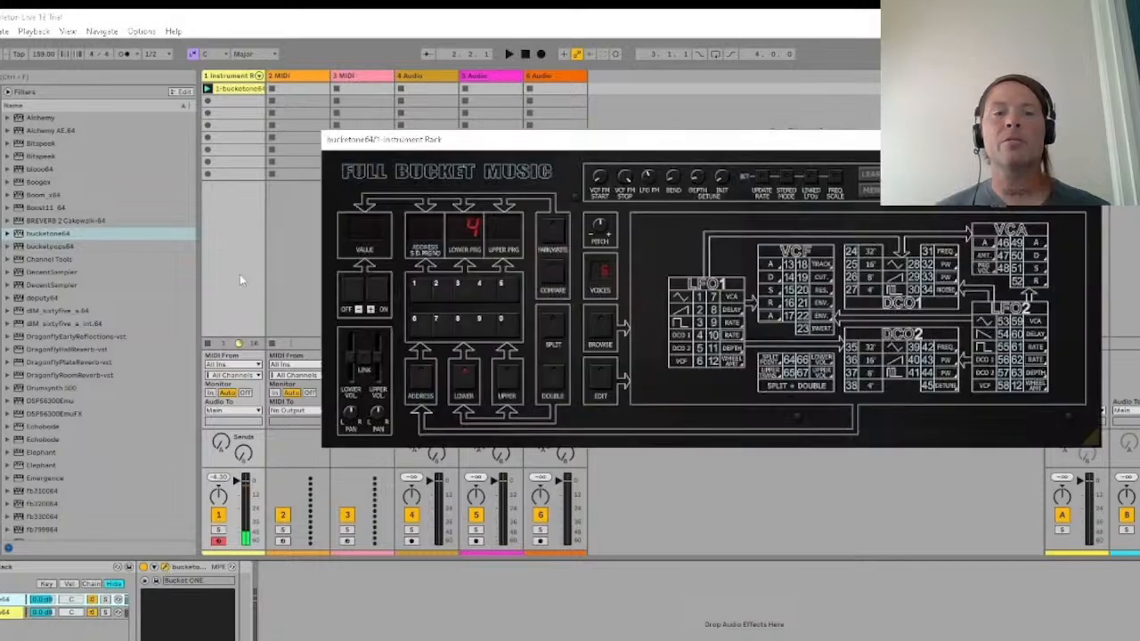
key(space)
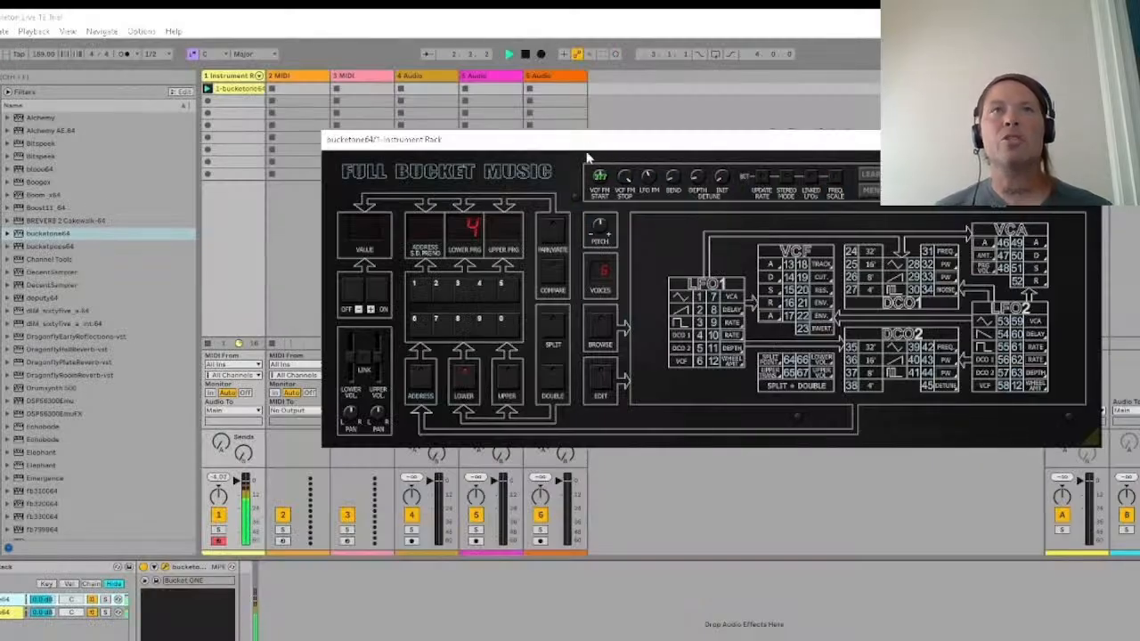
key(space)
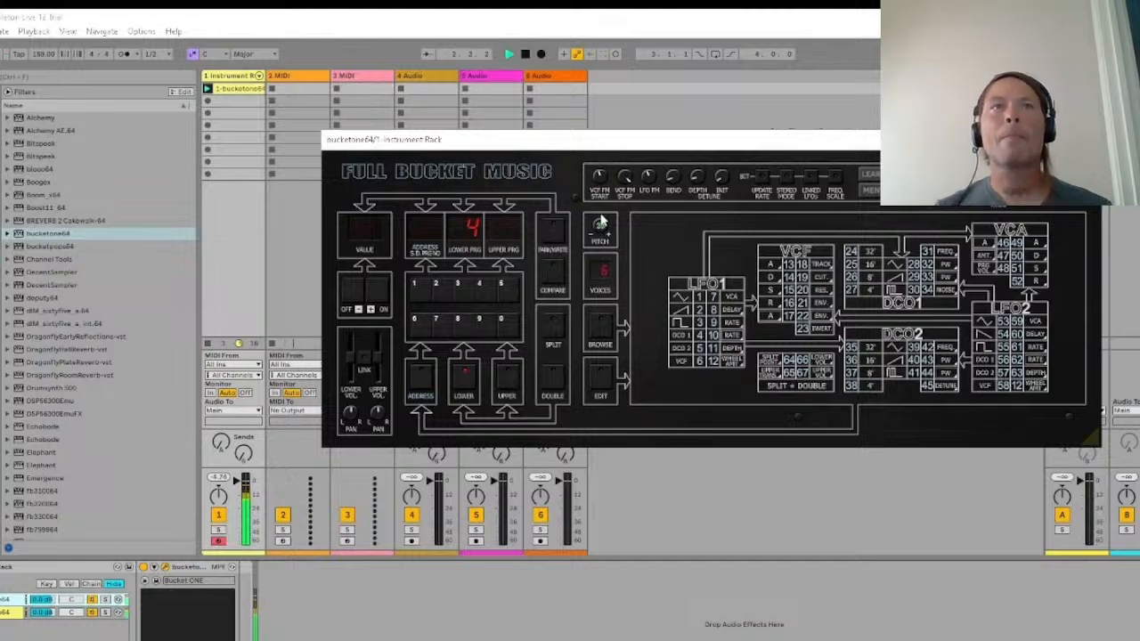
drag(600, 215, 599, 232)
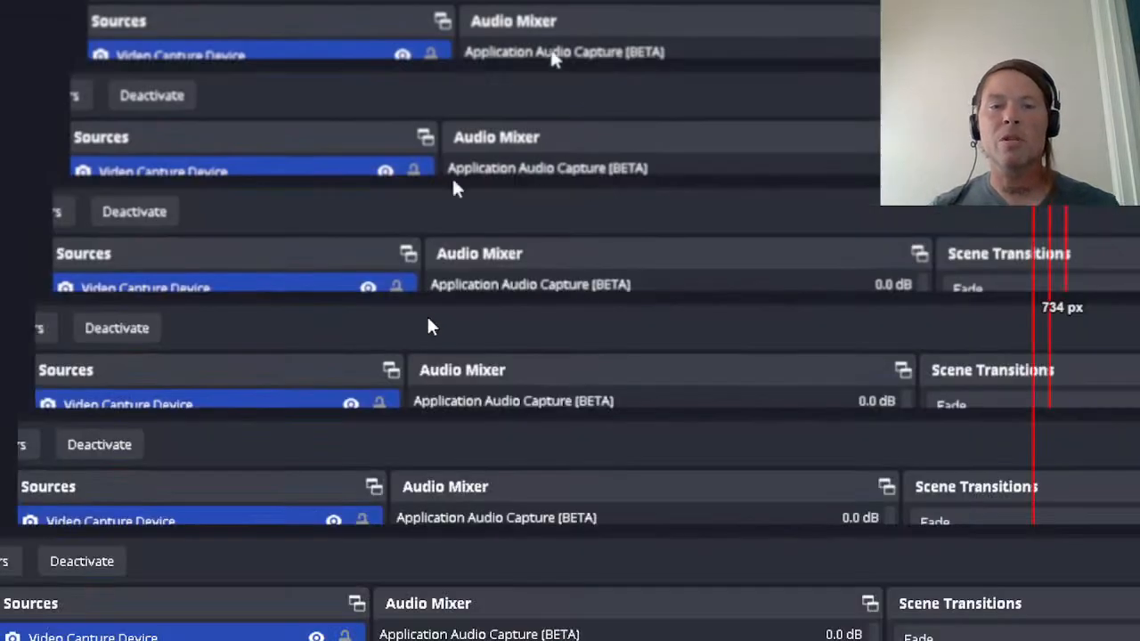
Step: Load Reaktor 6 FX after the Instrument Rack, move its window aside and play the clip through the effect
click(97, 640)
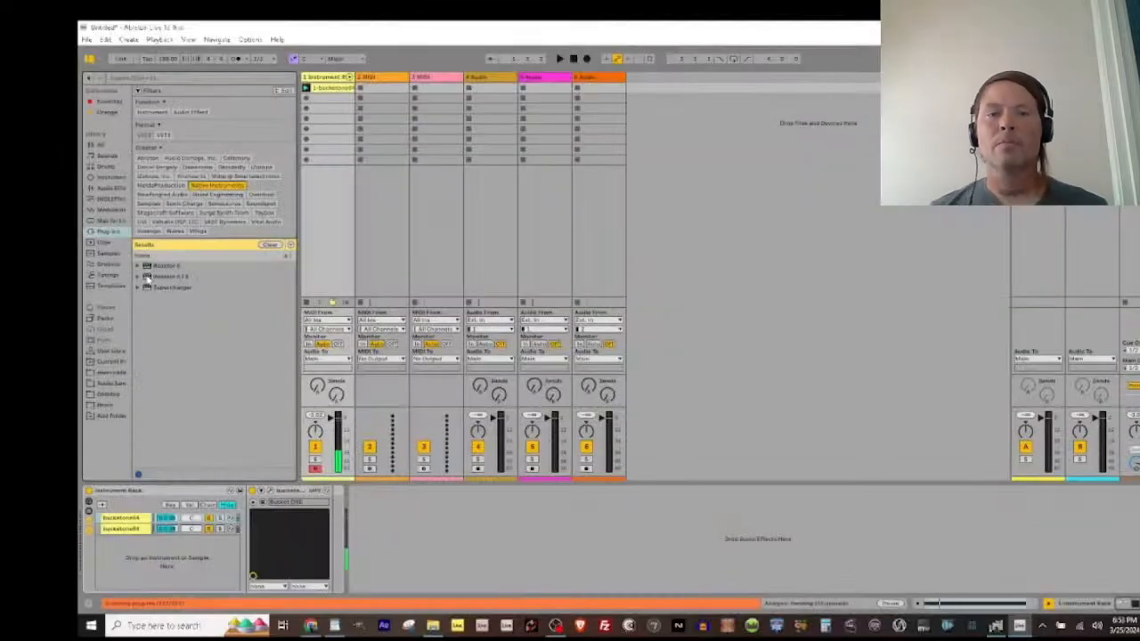
click(146, 277)
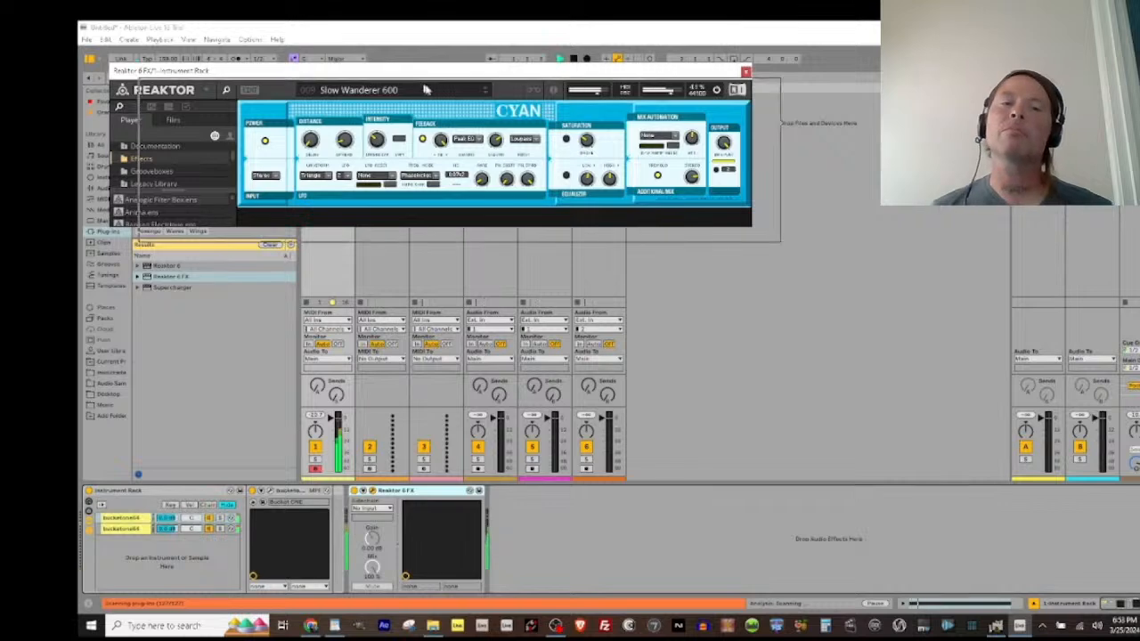
drag(397, 71, 648, 114)
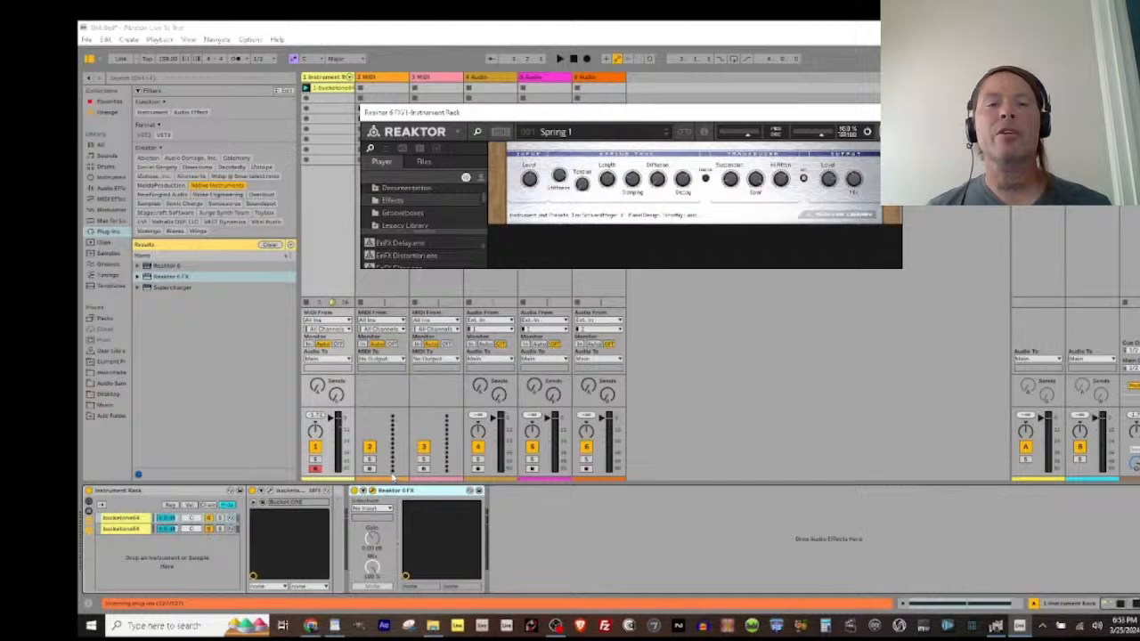
key(space)
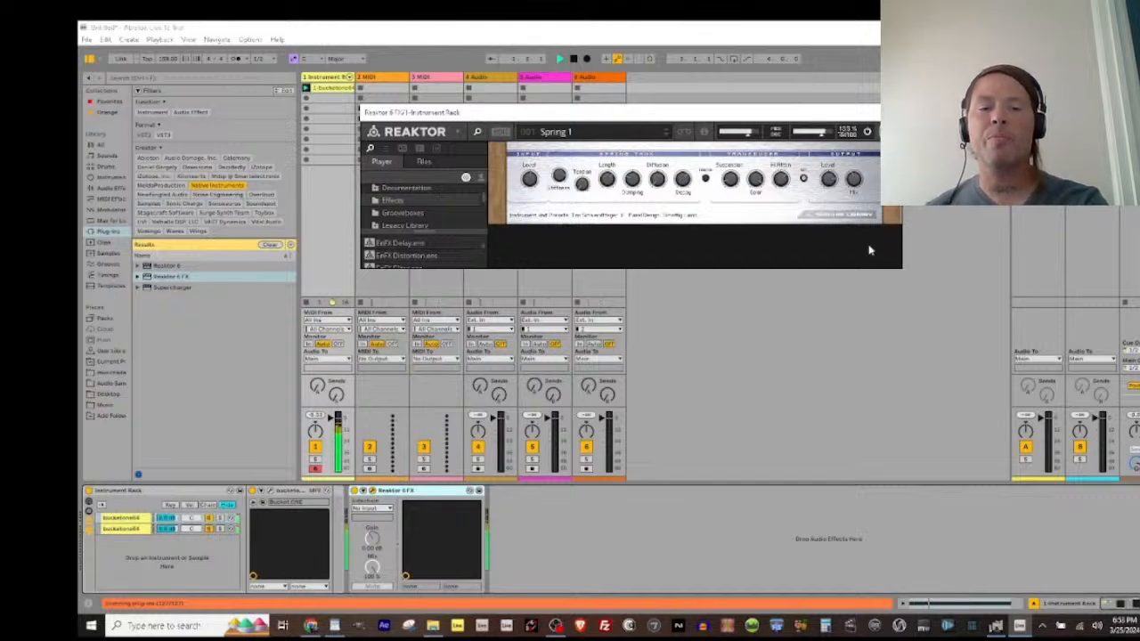
key(space)
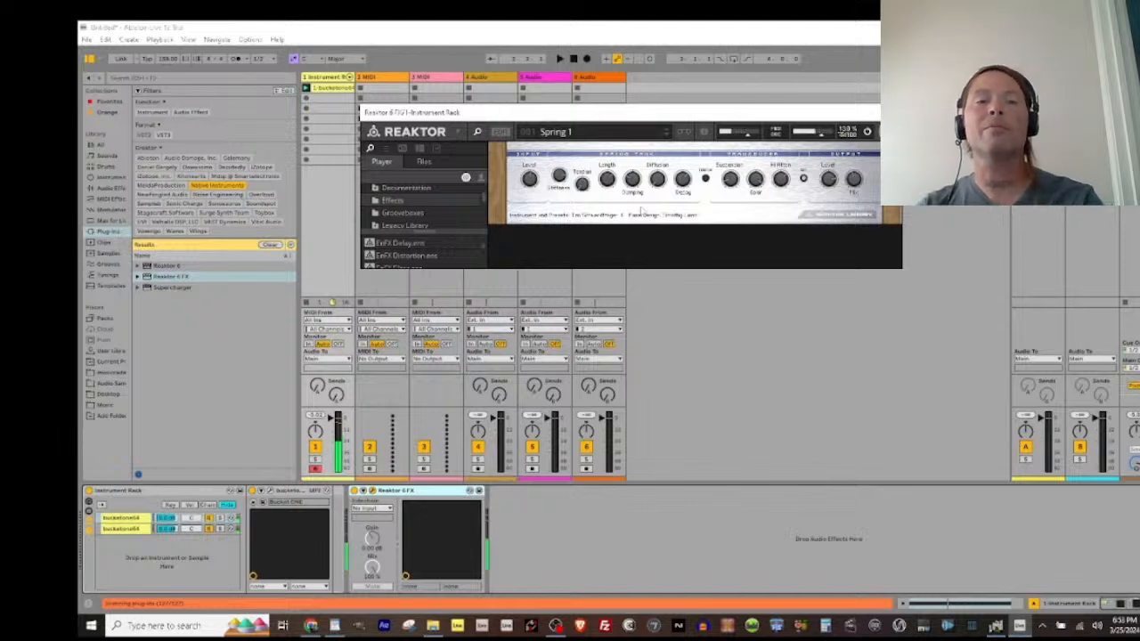
Step: Load the Spring 2 preset in the spring reverb, step through the following presets during playback and settle on Spring Room
click(578, 131)
click(568, 163)
key(space)
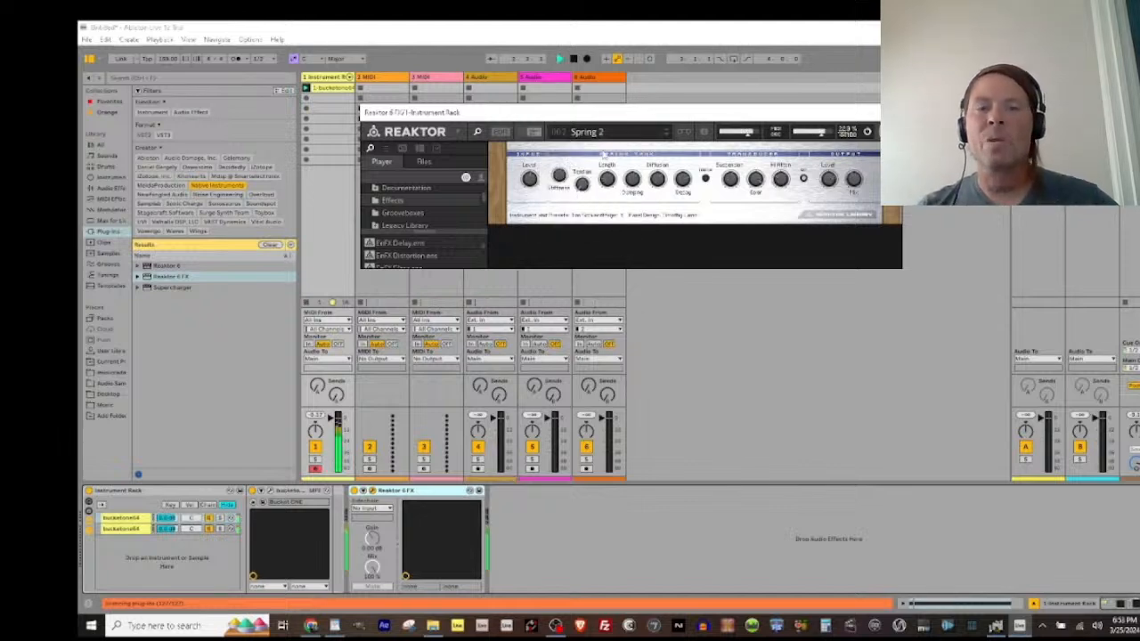
key(Down)
key(Down)
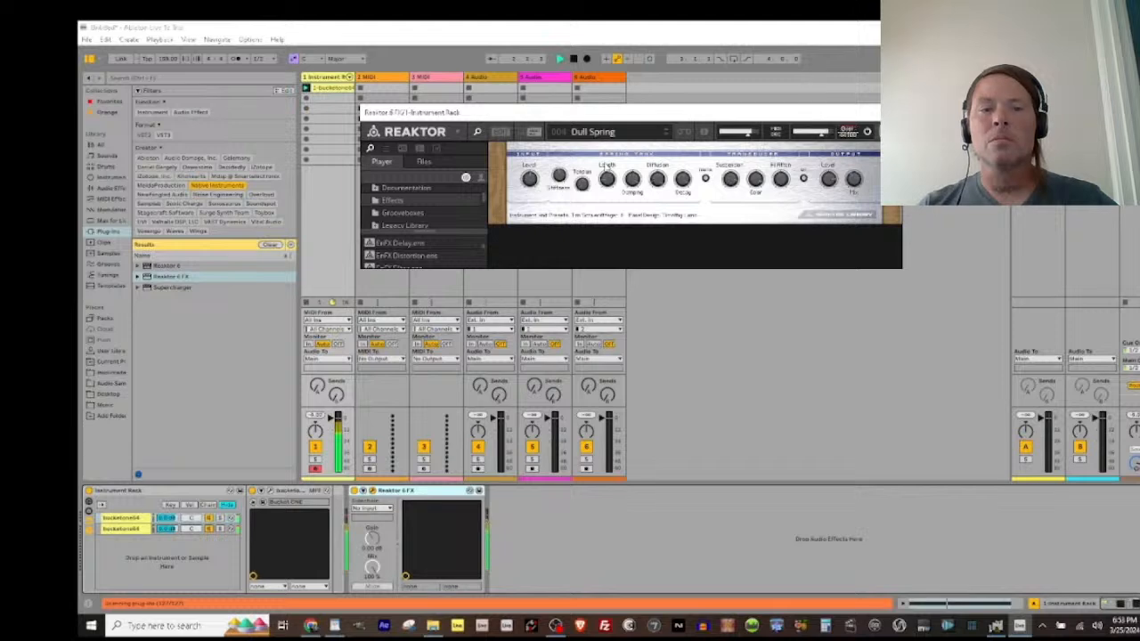
key(Up)
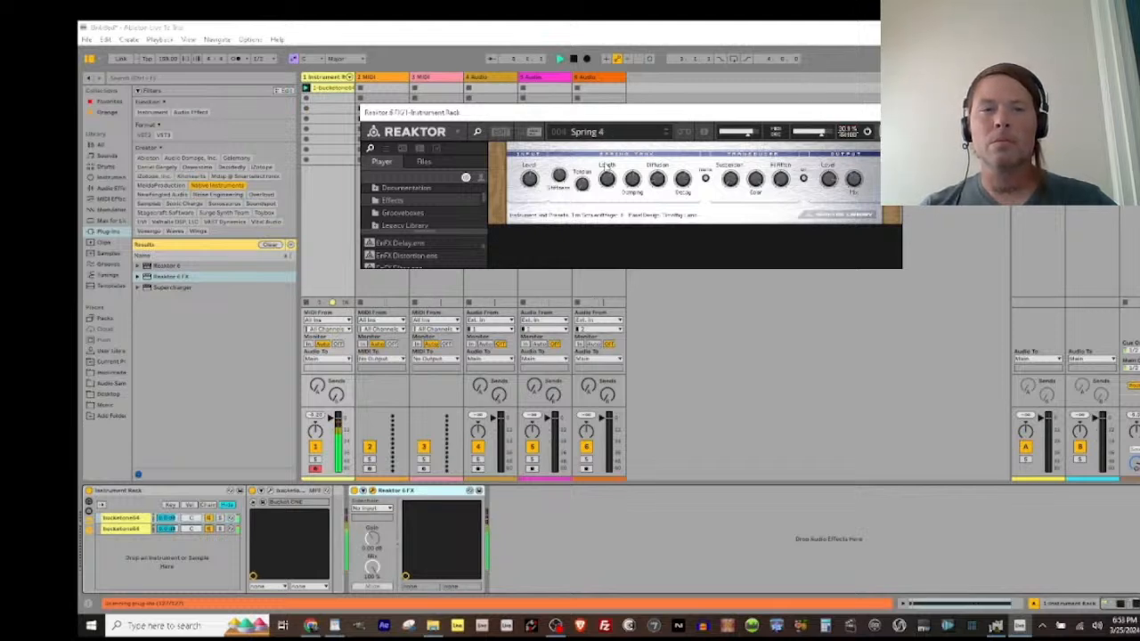
key(Down)
key(Down)
key(Down)
key(Up)
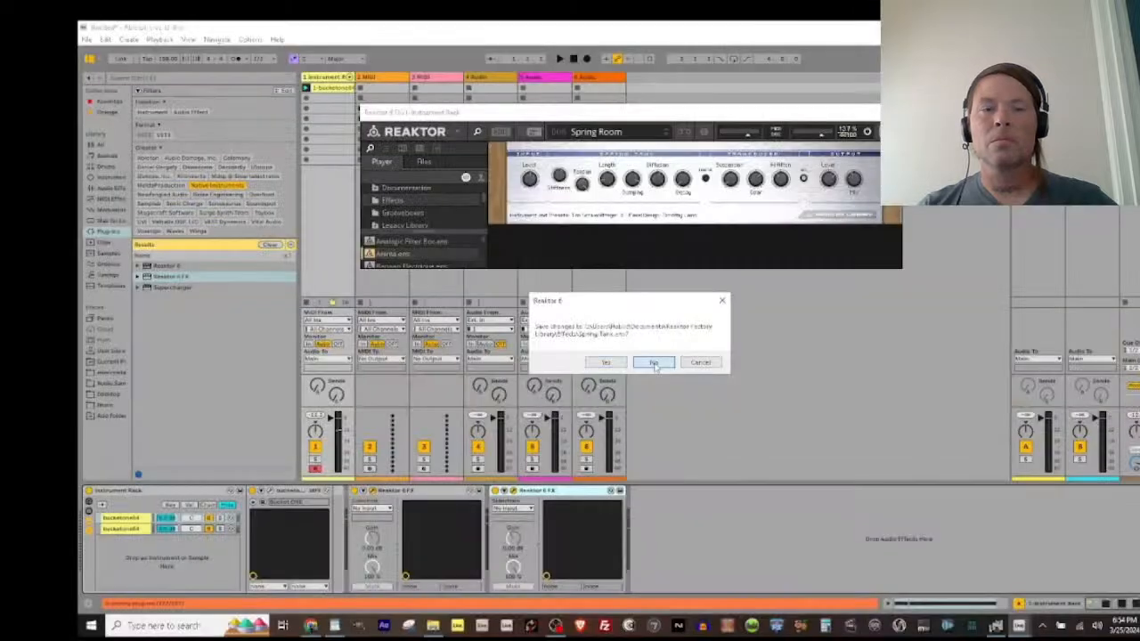
Step: Turn off the first Reaktor 6 FX and play the clip through the second one with 4 Peaks BP Rise
click(653, 363)
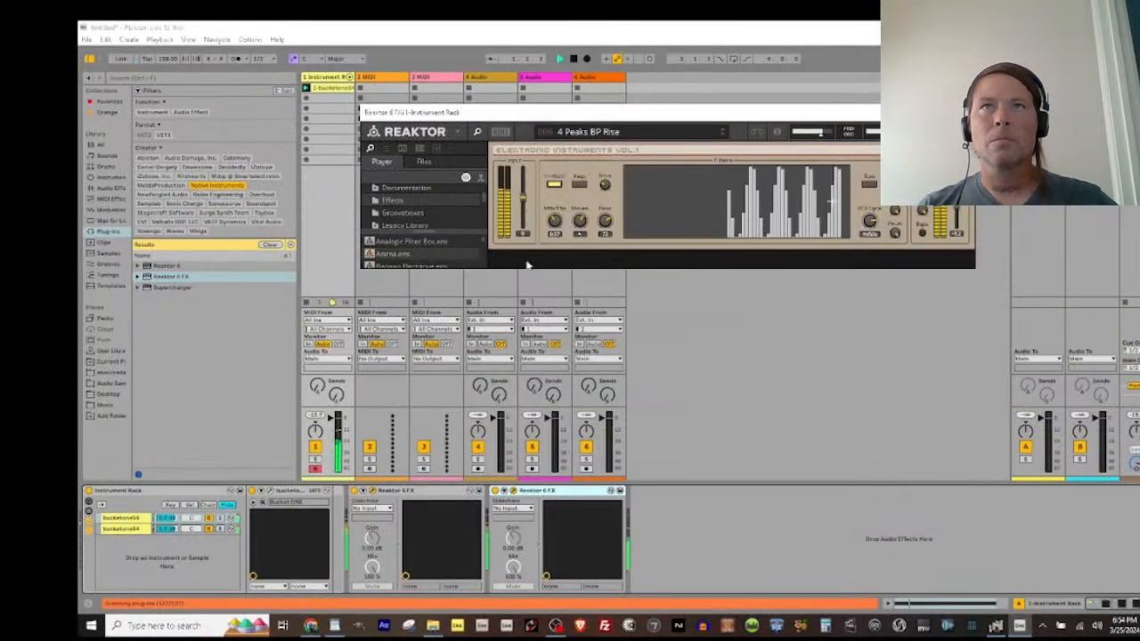
click(422, 492)
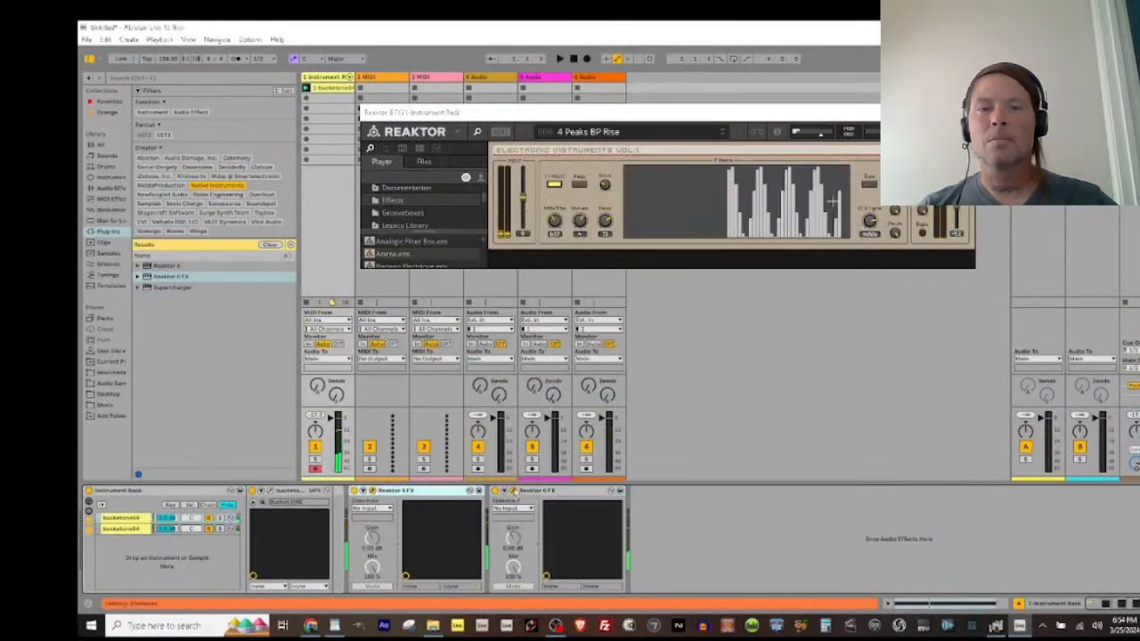
click(514, 494)
key(space)
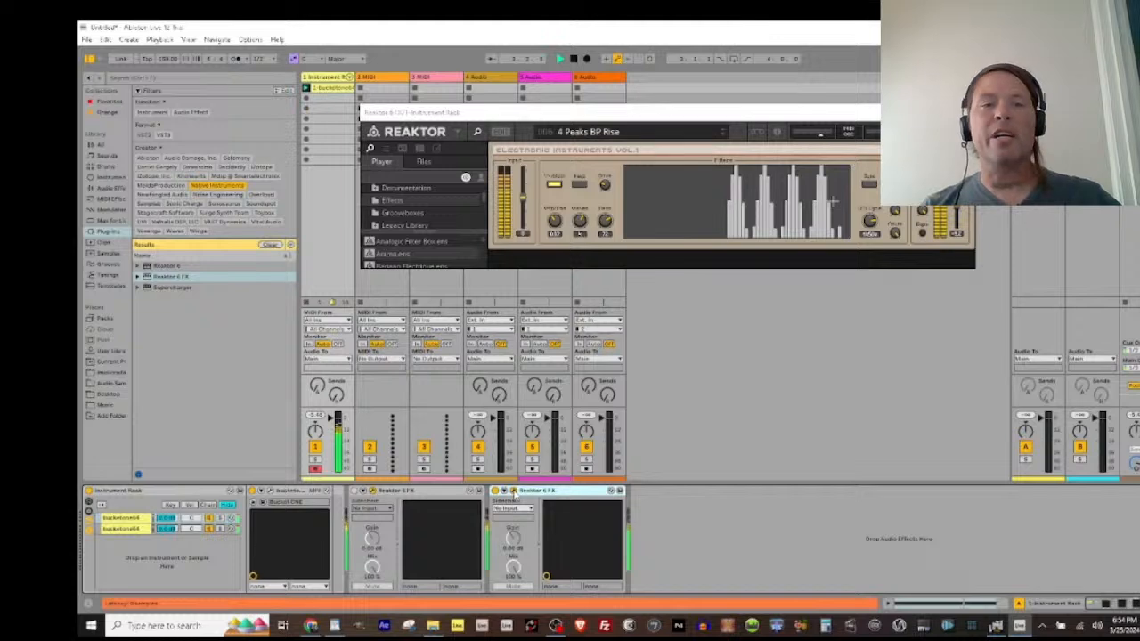
Step: Bring up both Reaktor 6 FX editors and spread their windows apart so Spring Room and 4 Peaks BP Rise are both visible
click(514, 493)
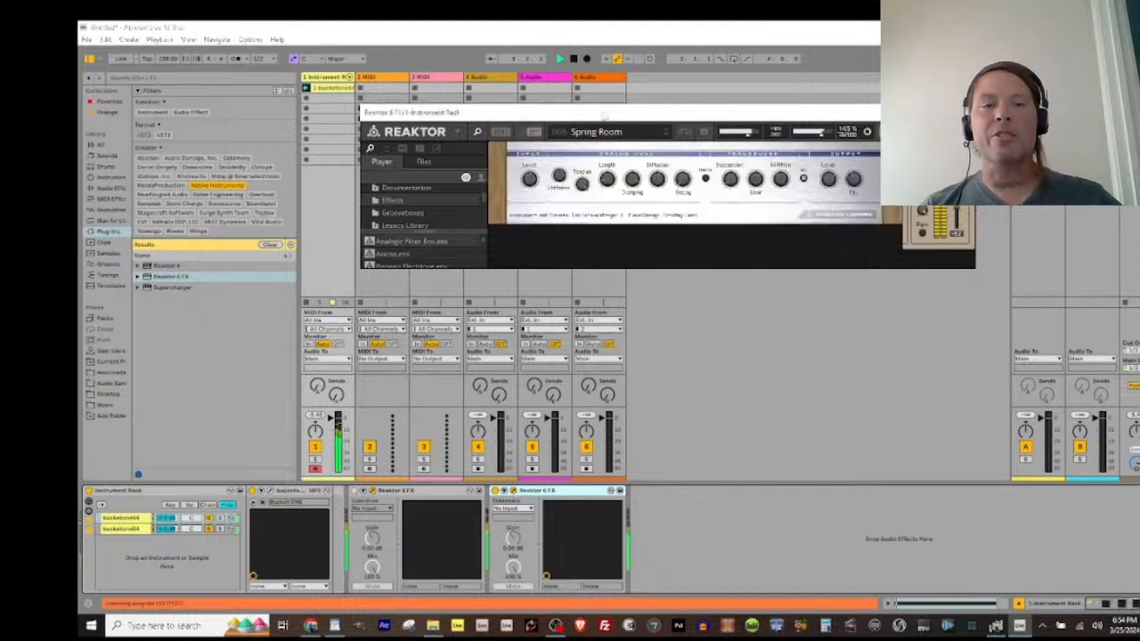
drag(606, 112, 418, 92)
drag(750, 113, 926, 230)
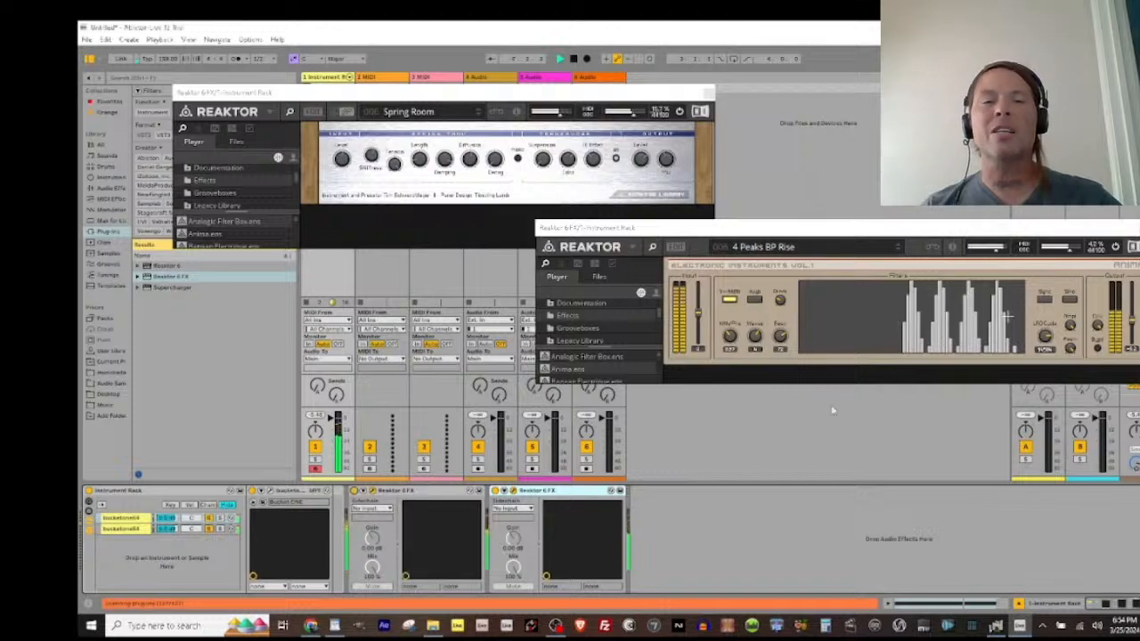
Step: Play the clip to compare how the Spring Room and 4 Peaks BP Rise effects sound together
key(space)
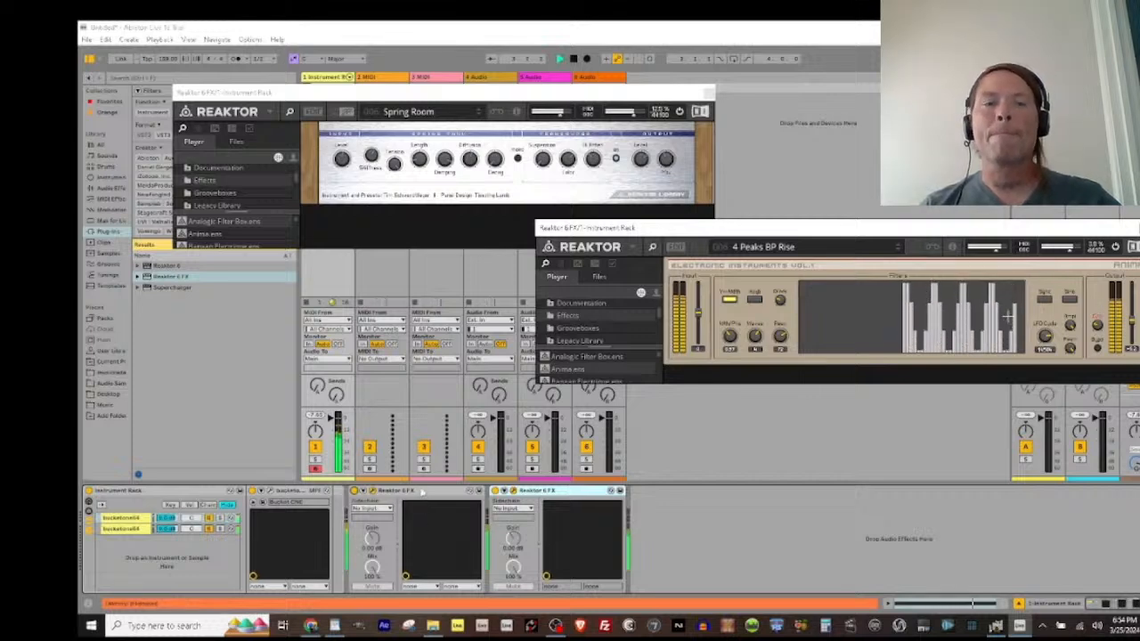
key(space)
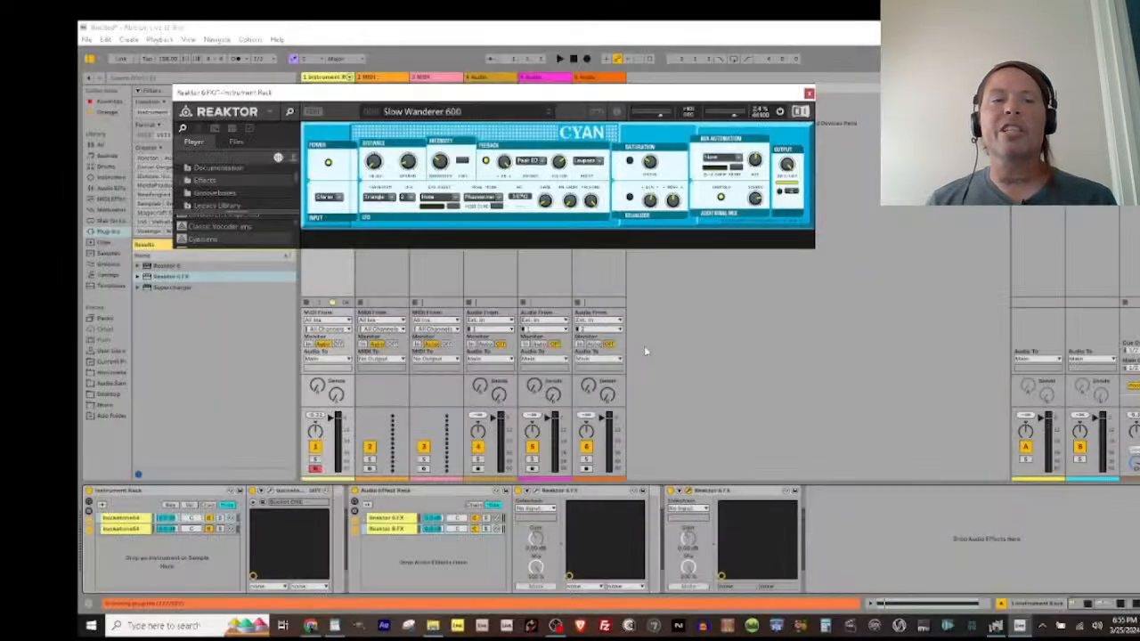
key(space)
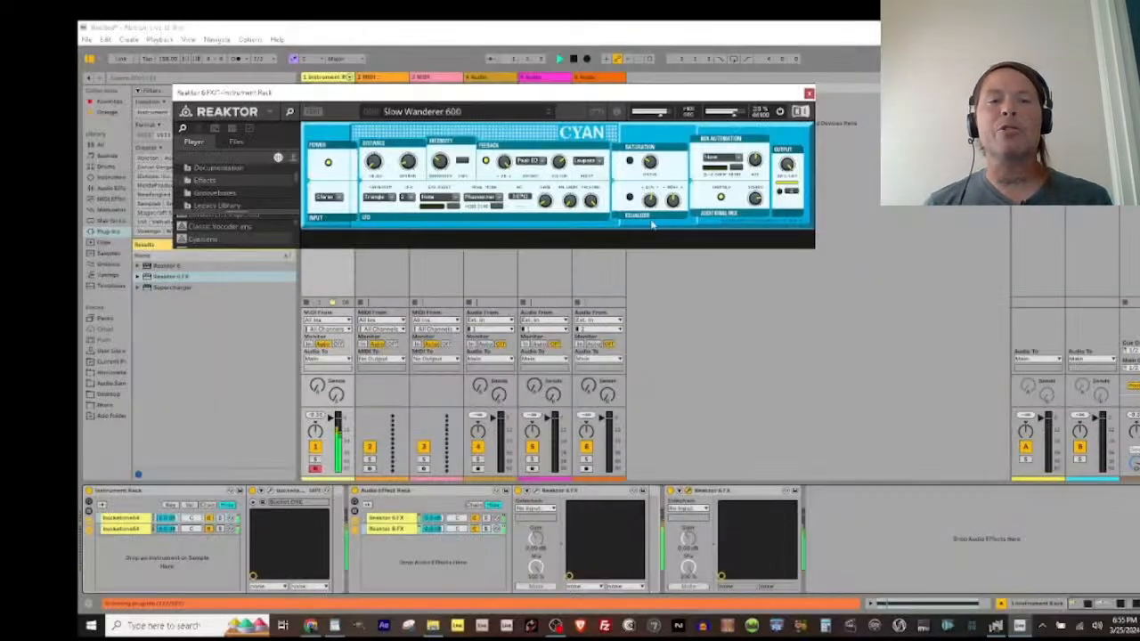
Step: Try another preset in the Cyan effect, and audition the Drunk DJ preset in EnFX Delay
click(468, 112)
click(436, 174)
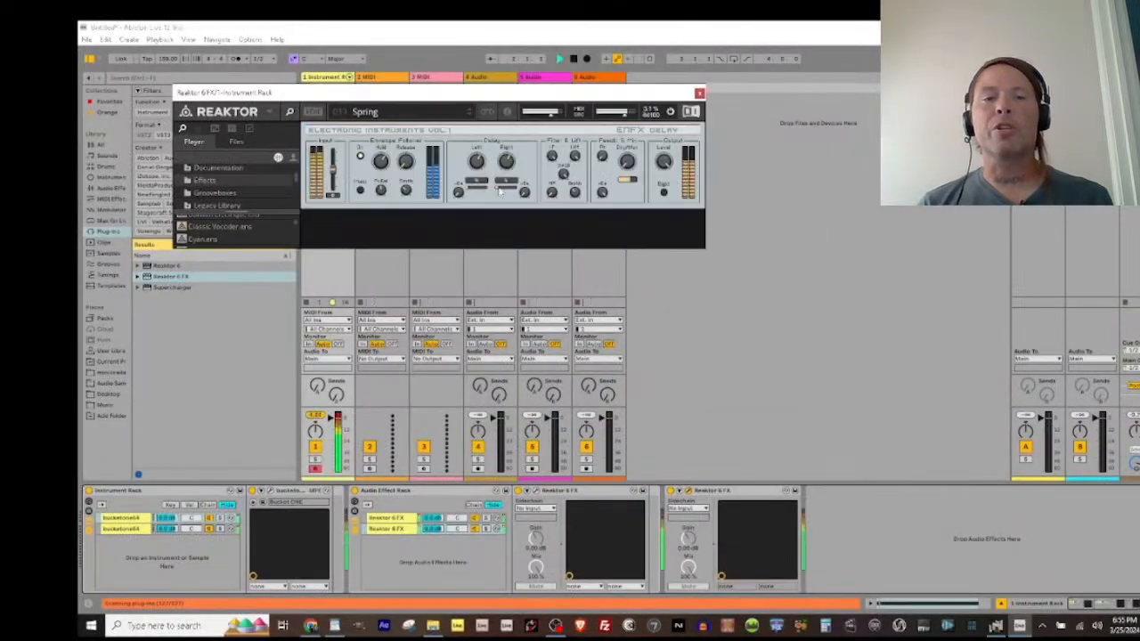
click(424, 117)
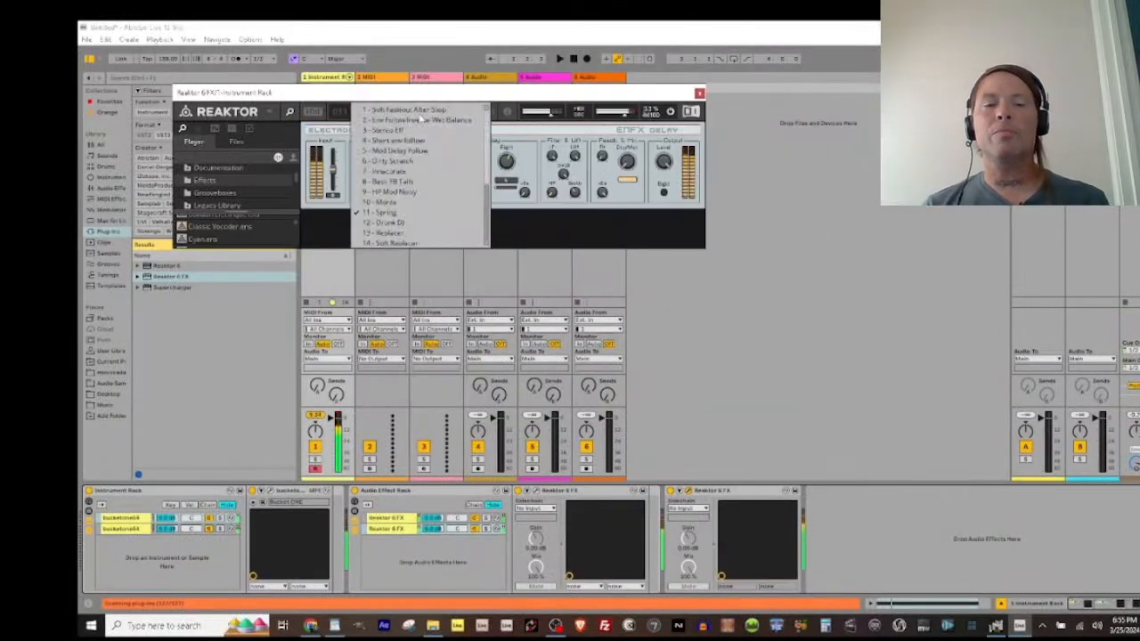
click(392, 223)
key(space)
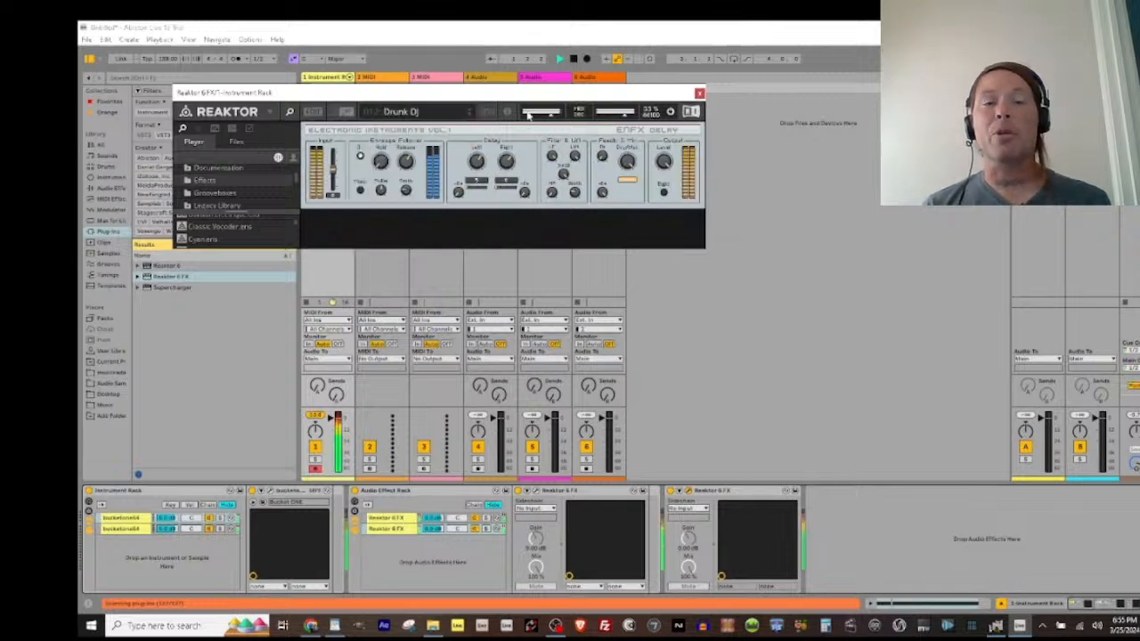
key(space)
Step: Load the Stereo Eff preset in EnFX Delay and adjust its Dry/Wet knob during playback
click(402, 116)
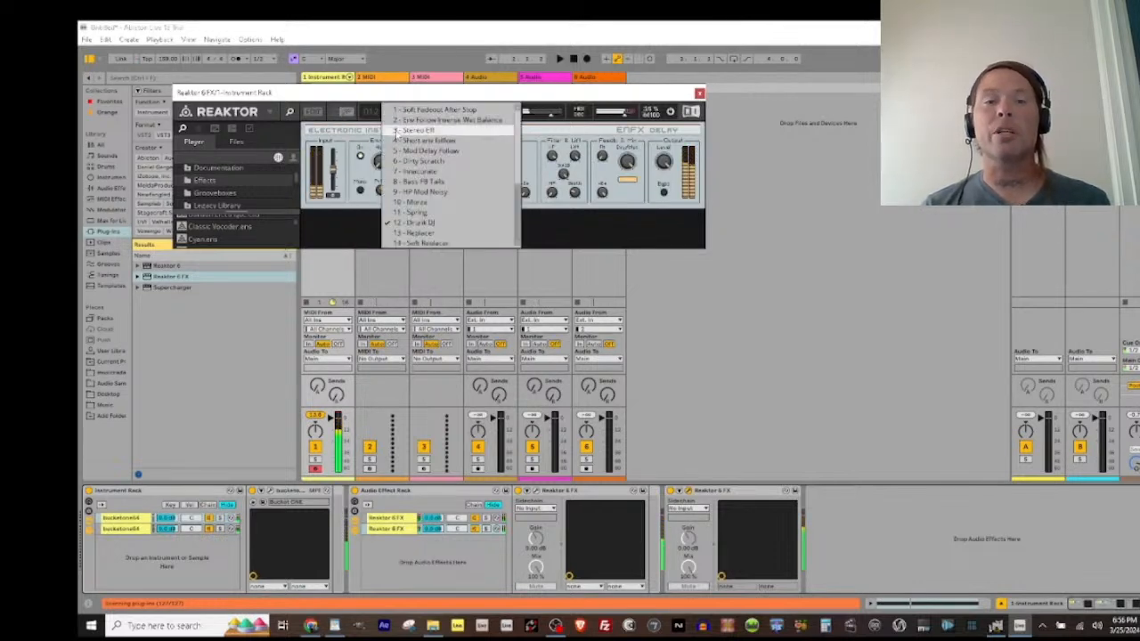
click(416, 131)
key(space)
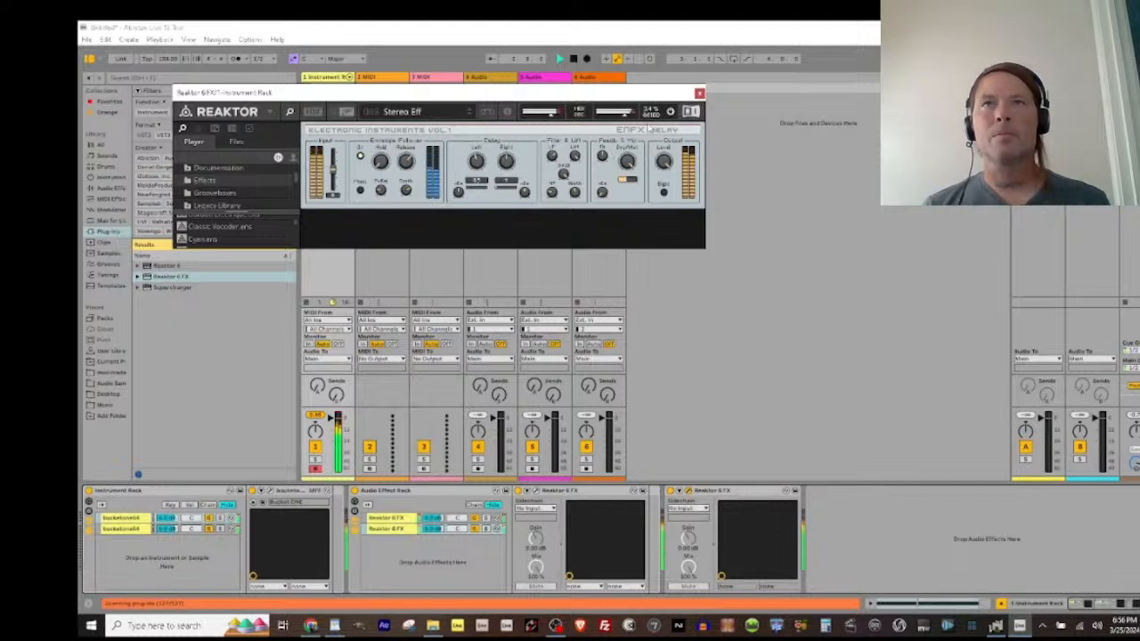
drag(626, 162, 612, 322)
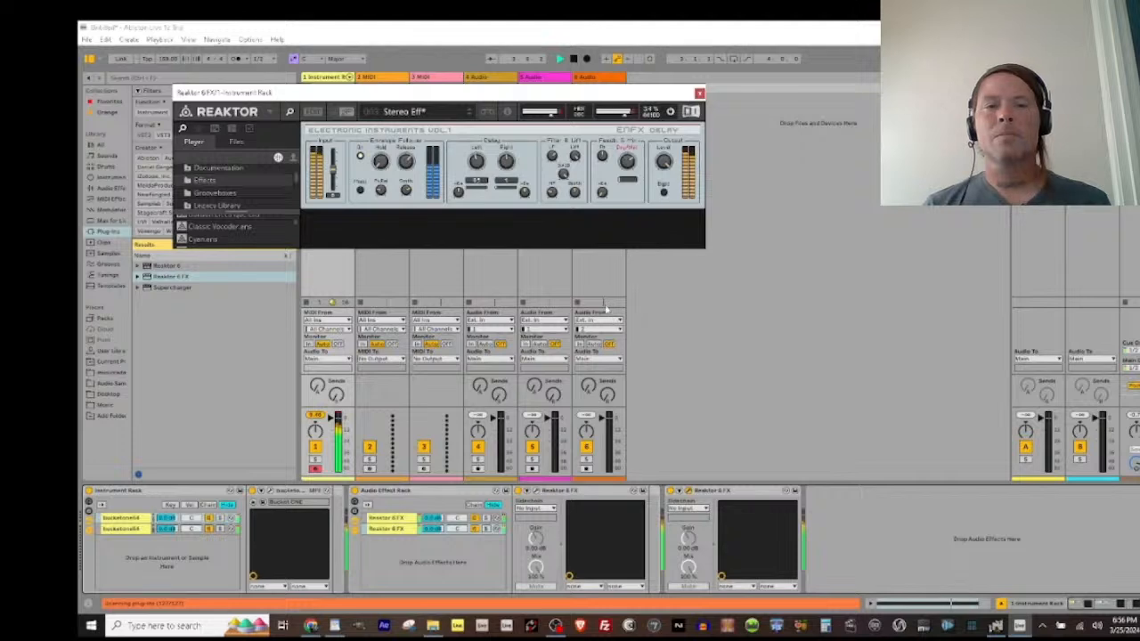
key(space)
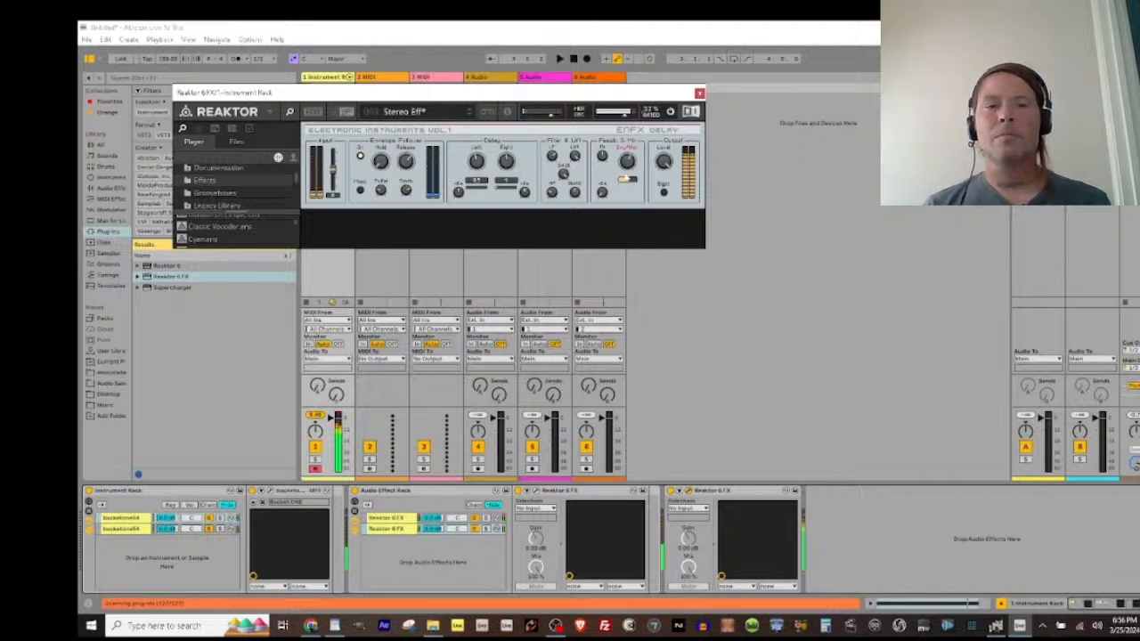
Step: Close the EnFX Delay window and play the clip through the whole effect chain
click(699, 93)
key(space)
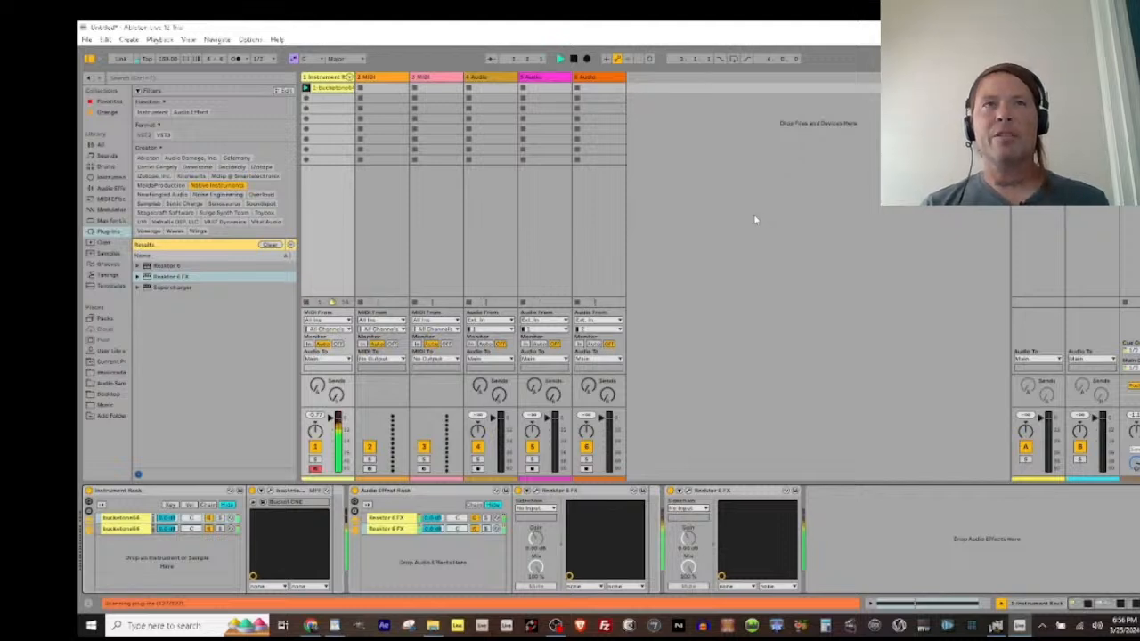
key(space)
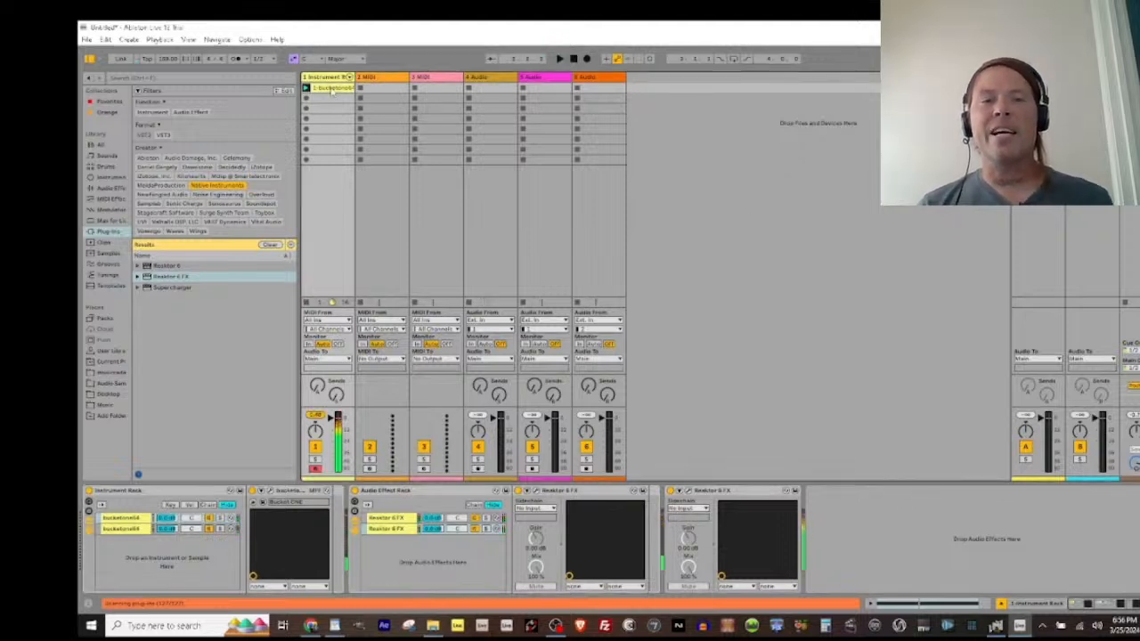
Step: Open the bucketone64 clip on the first track and its loop length field
click(331, 91)
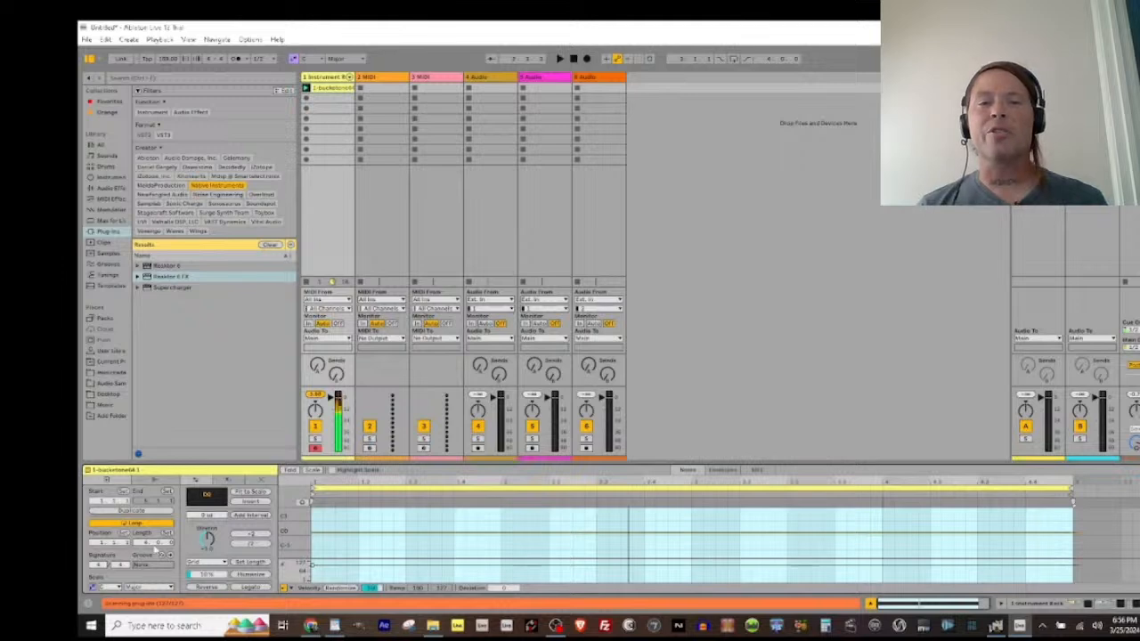
click(145, 543)
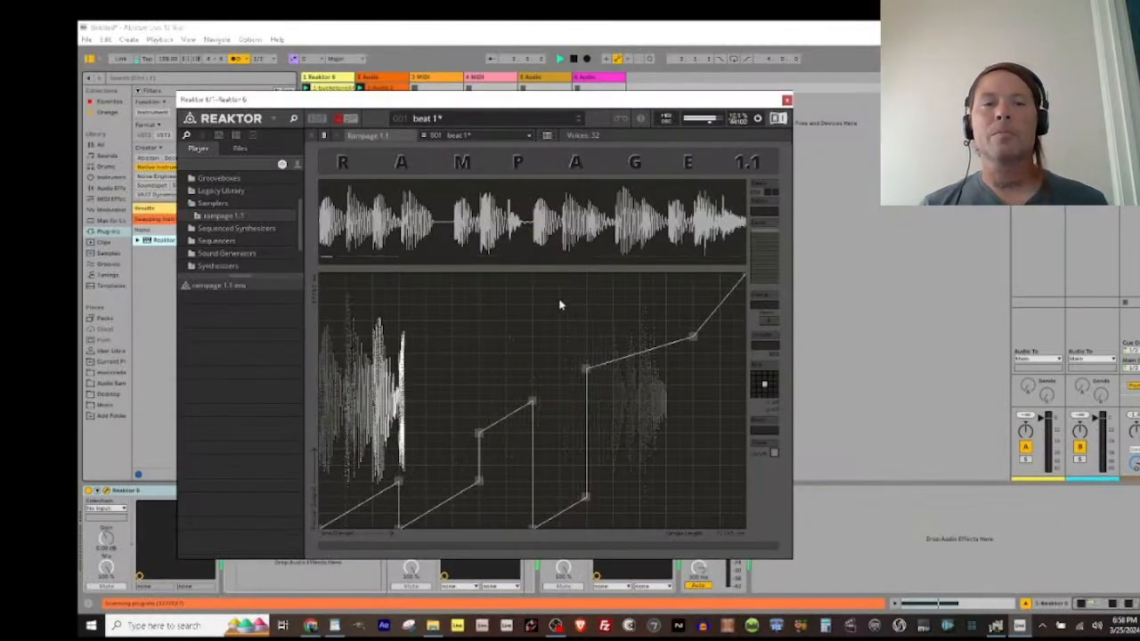
Step: Reposition the Reaktor 6 window showing Rampage 1.1
drag(509, 100, 540, 87)
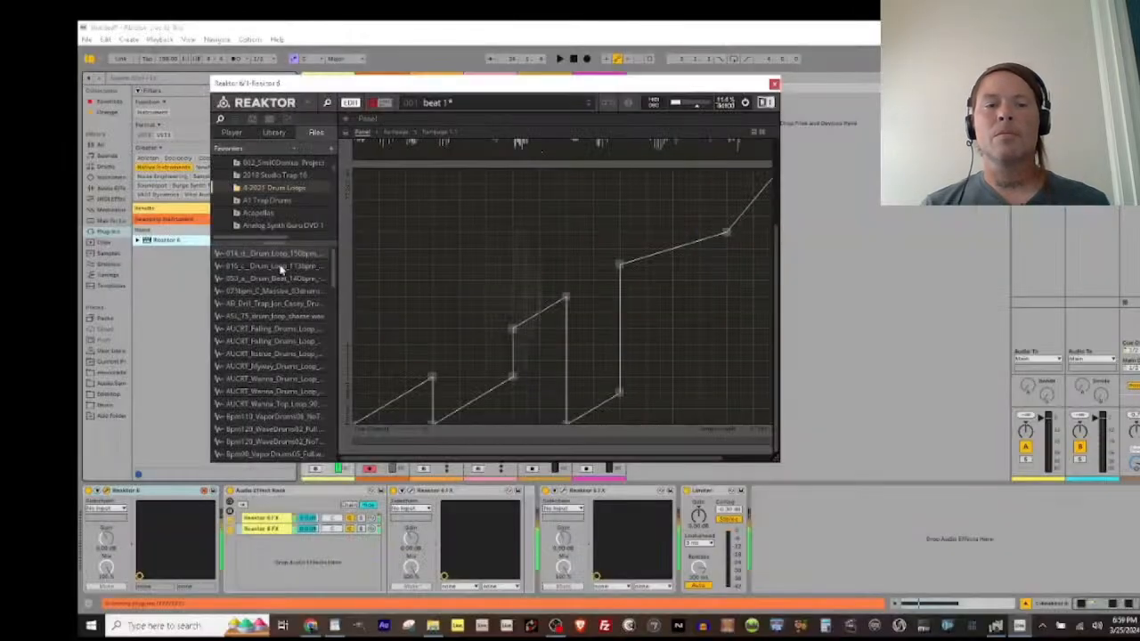
Step: Audition the 016_c Drum_Loop file from the 4-2021 Drum Loops folder and load it into Reaktor's audio player
click(280, 267)
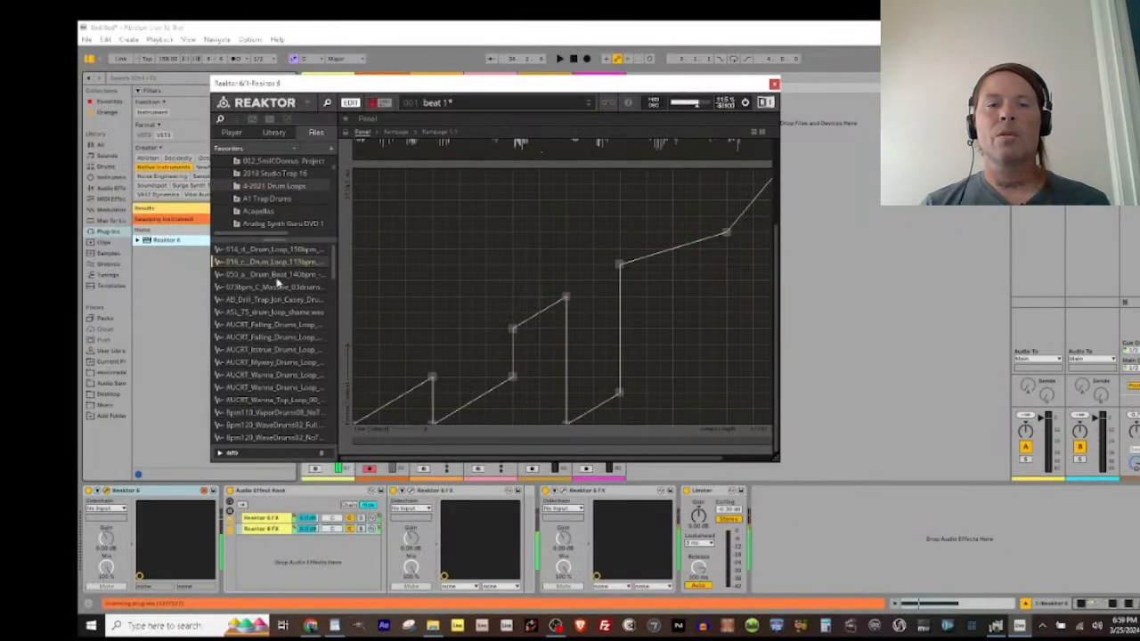
mouse_move(282, 264)
mouse_down()
mouse_move(447, 272)
mouse_move(272, 274)
mouse_up()
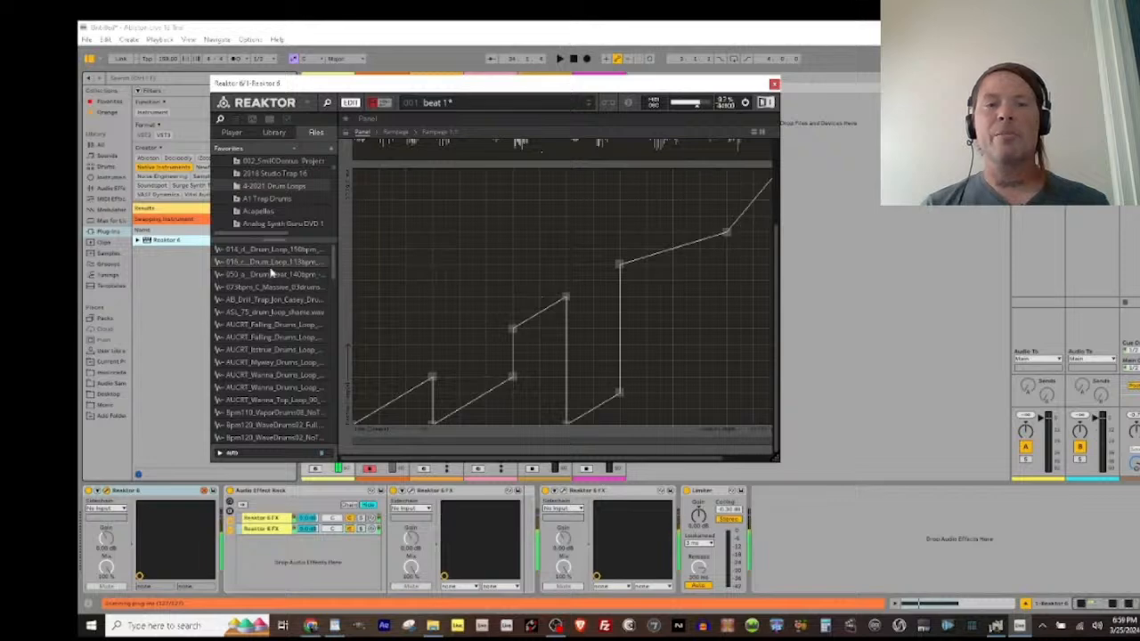
double_click(267, 263)
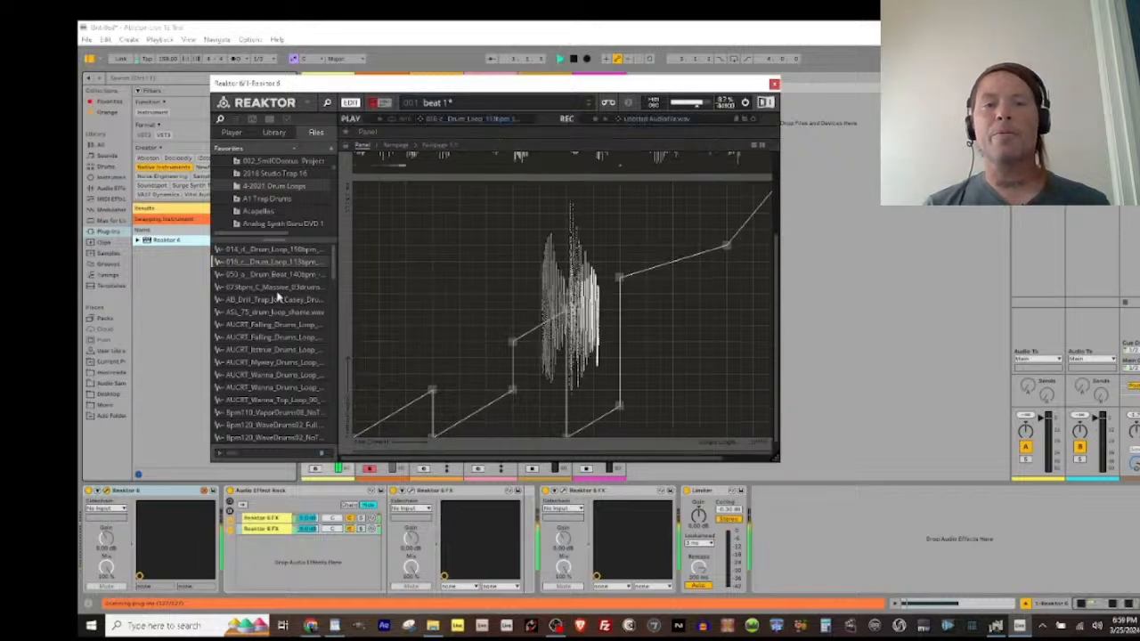
Step: Audition the 050_a Drum_Beat and CAP_150_drum_loop_ember files, load the AB_Drill_Trap loop into the audio player, and start playback
click(273, 275)
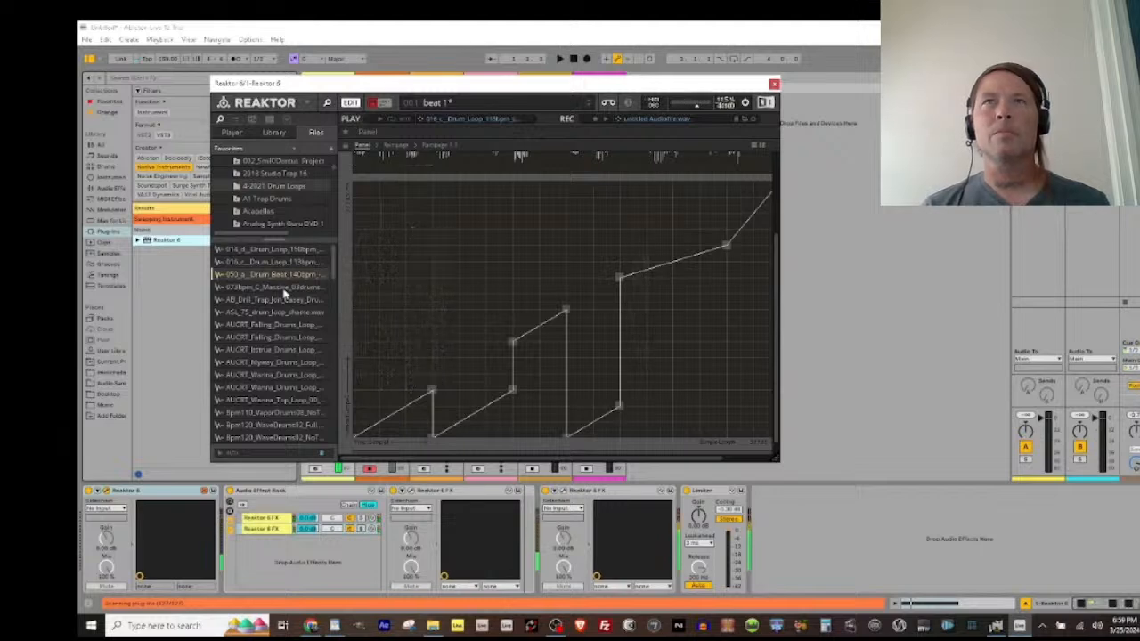
click(285, 303)
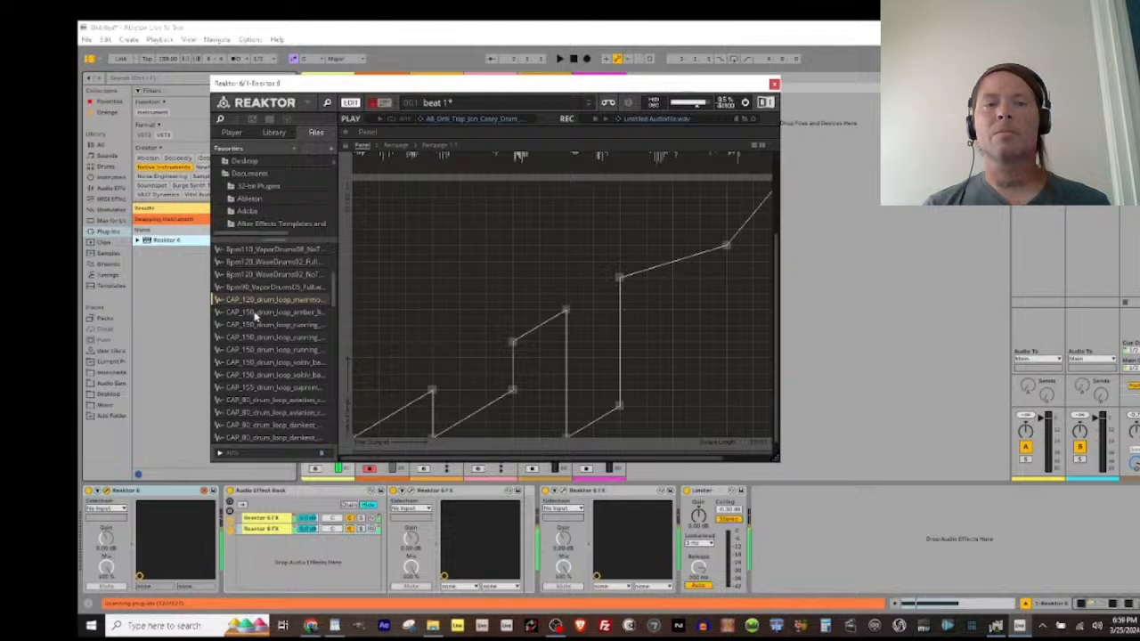
click(256, 314)
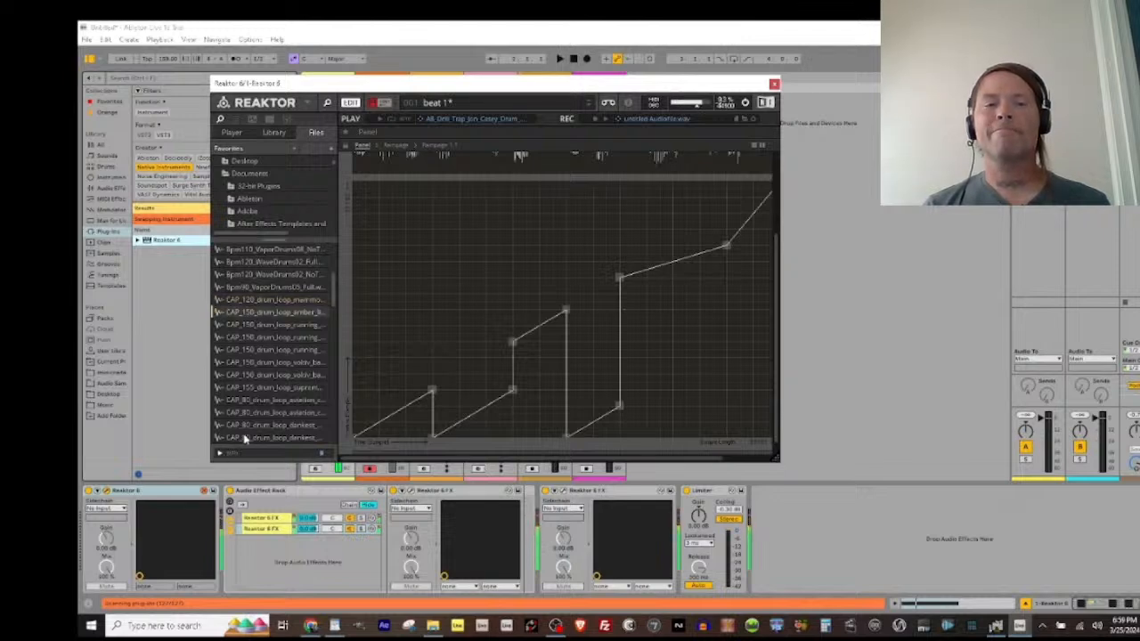
key(space)
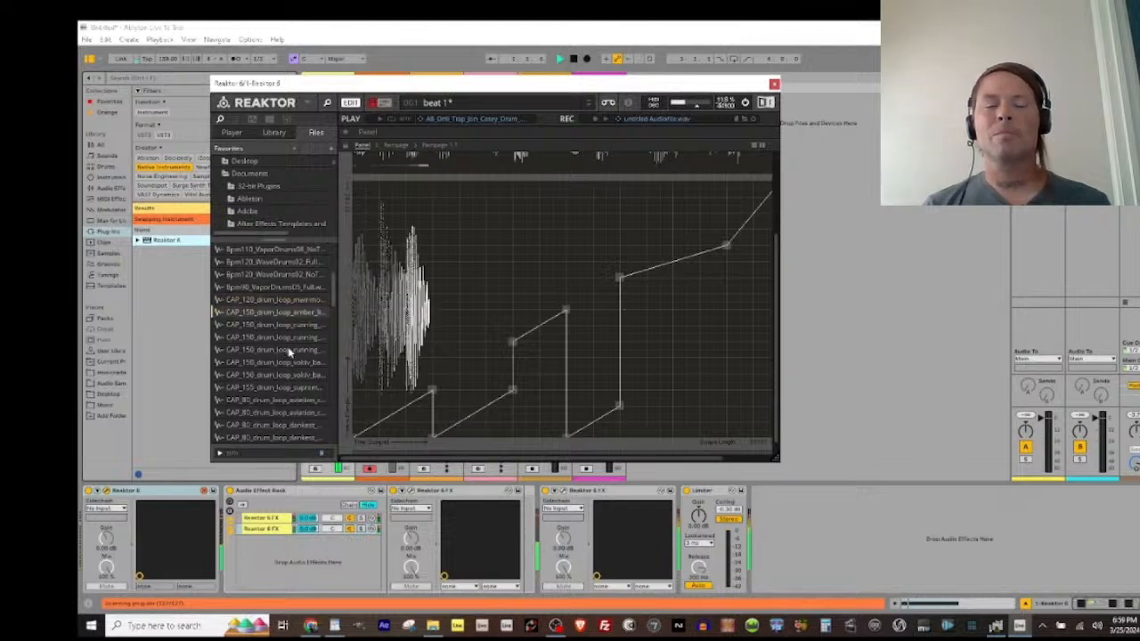
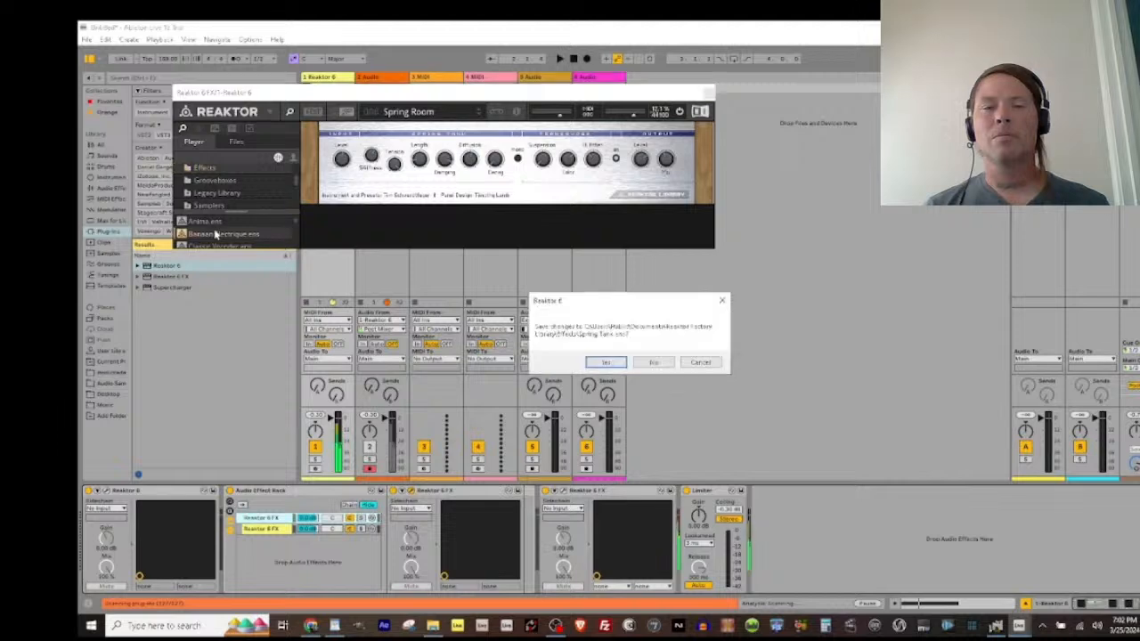
Step: Load the Banaan Electrique effect ensemble without saving the Spring Tank changes, and listen to it in the effect chain
click(654, 365)
key(space)
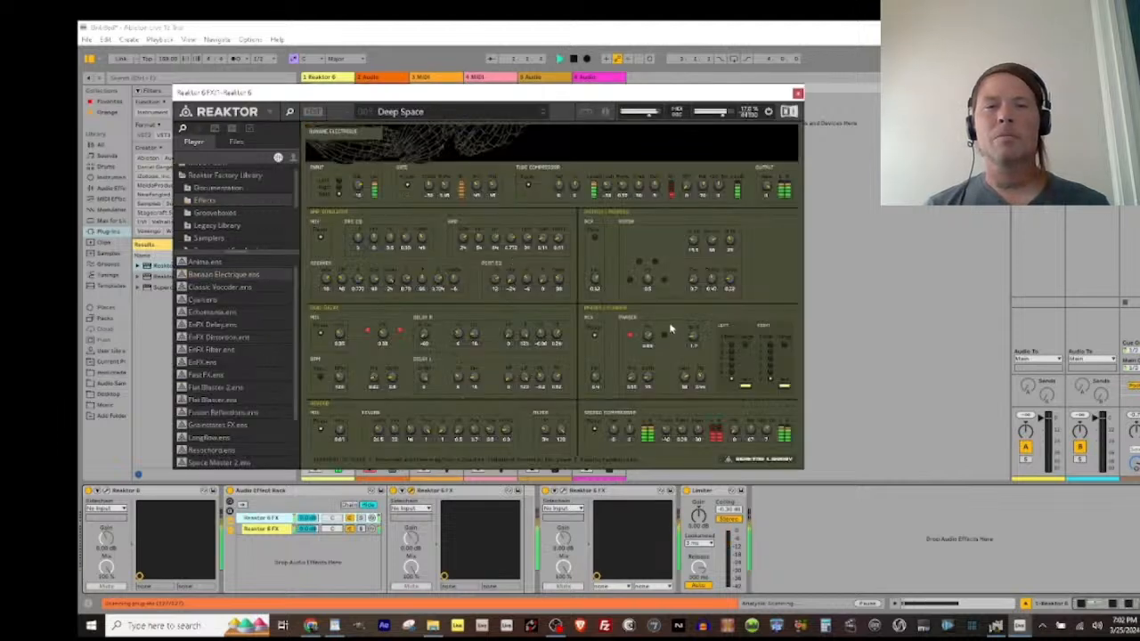
click(271, 532)
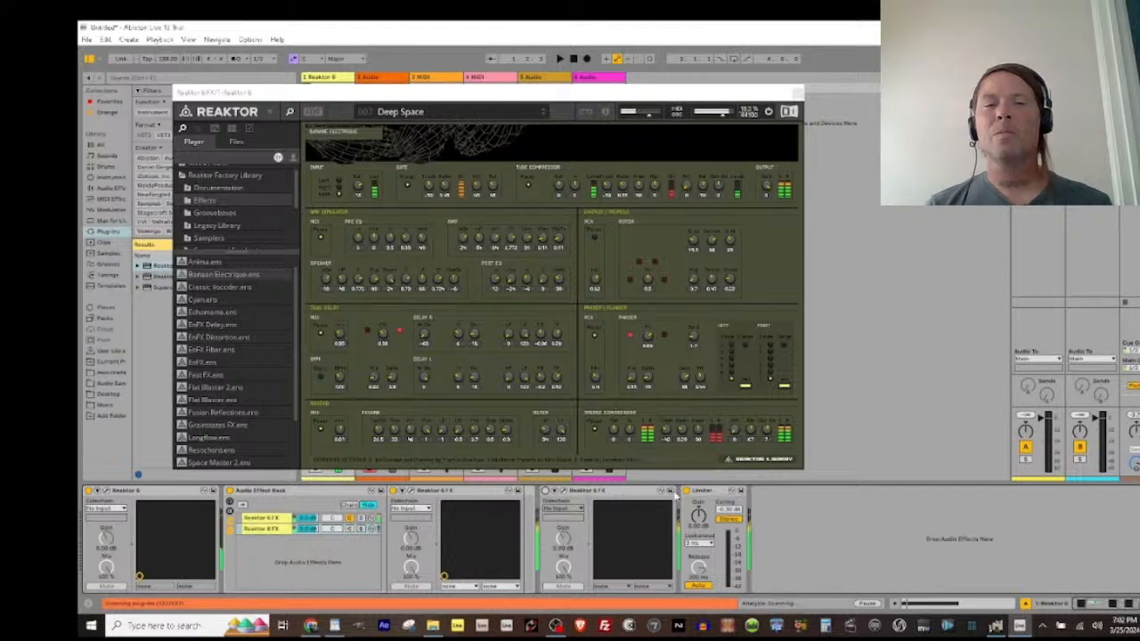
Step: Audition the Phase Screamer, Rhythm Amp and Delay Screamer presets of Banaan Electrique during playback and pick another preset
click(560, 59)
click(530, 111)
click(438, 132)
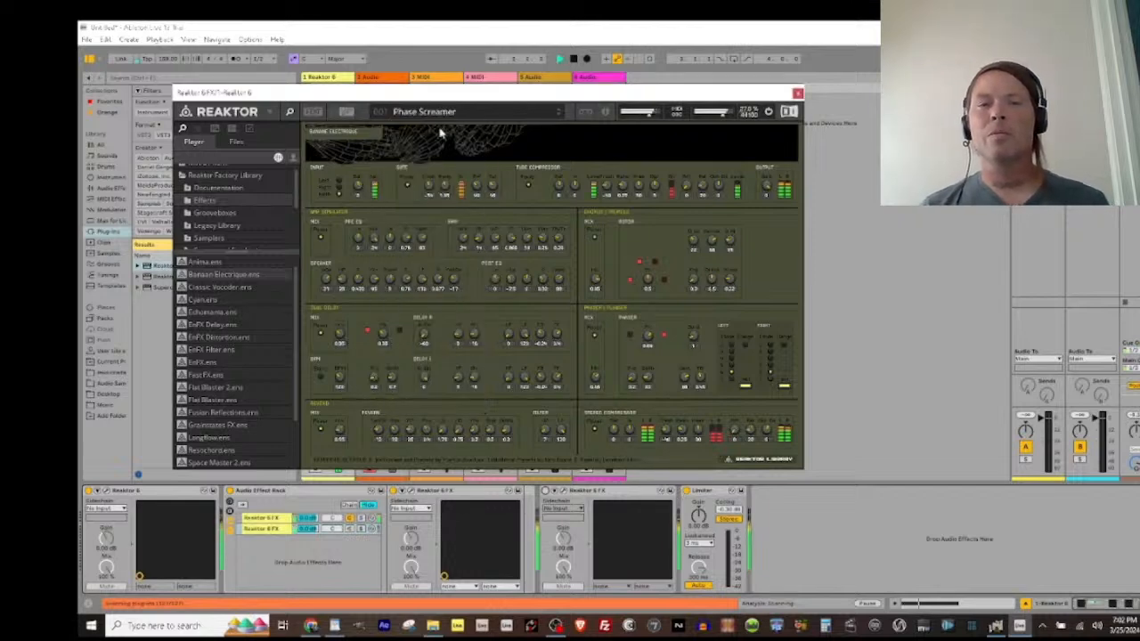
click(467, 114)
click(462, 131)
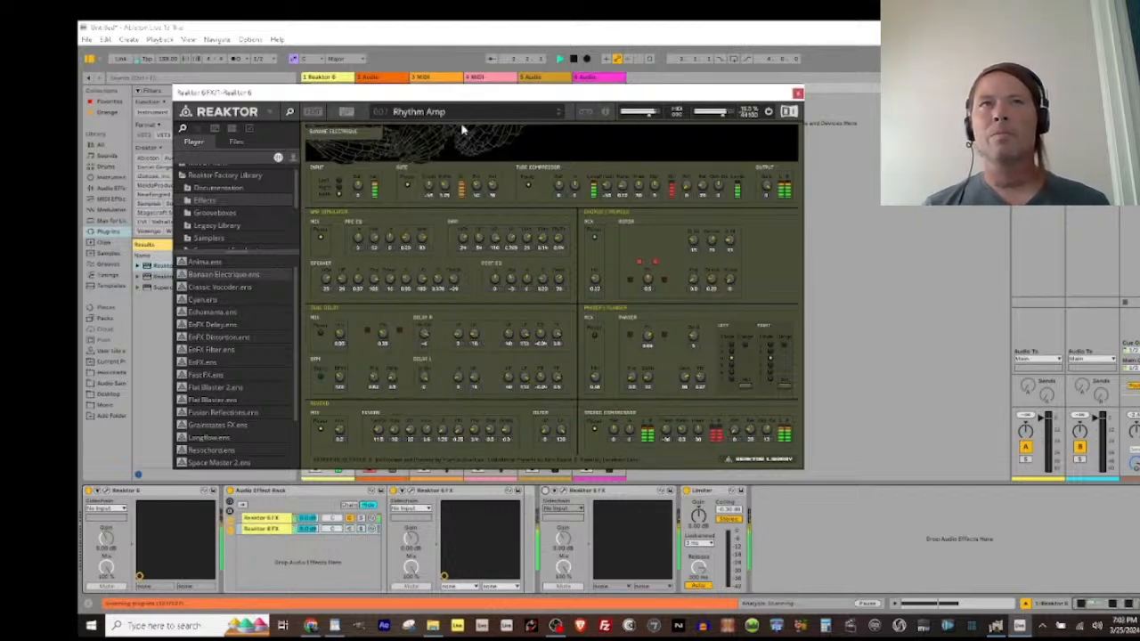
click(462, 114)
click(441, 148)
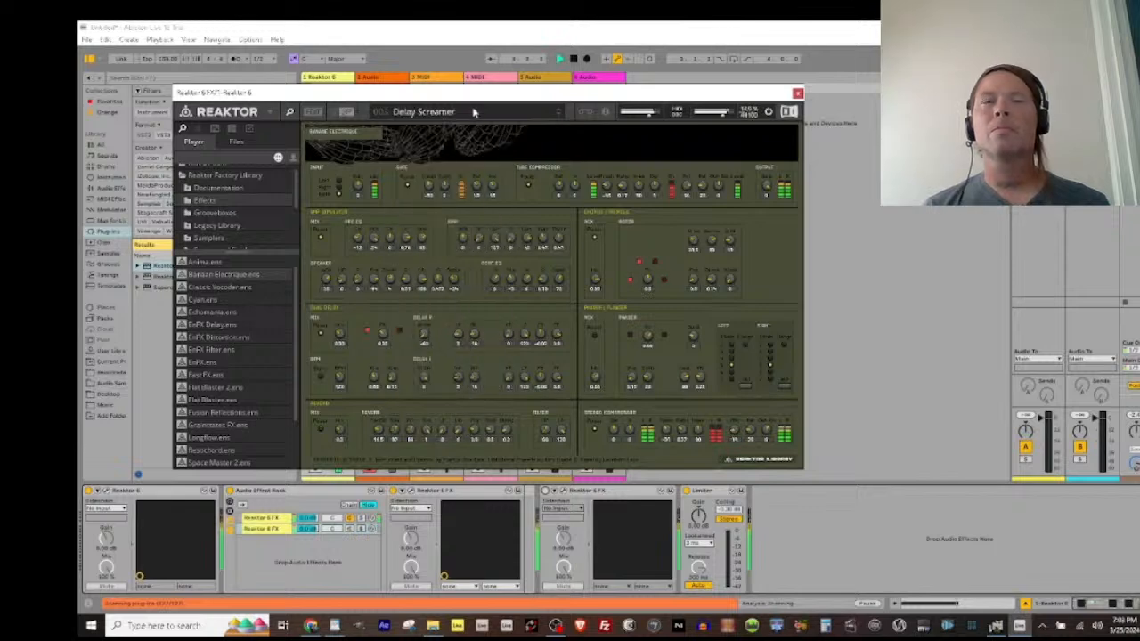
click(473, 115)
click(440, 158)
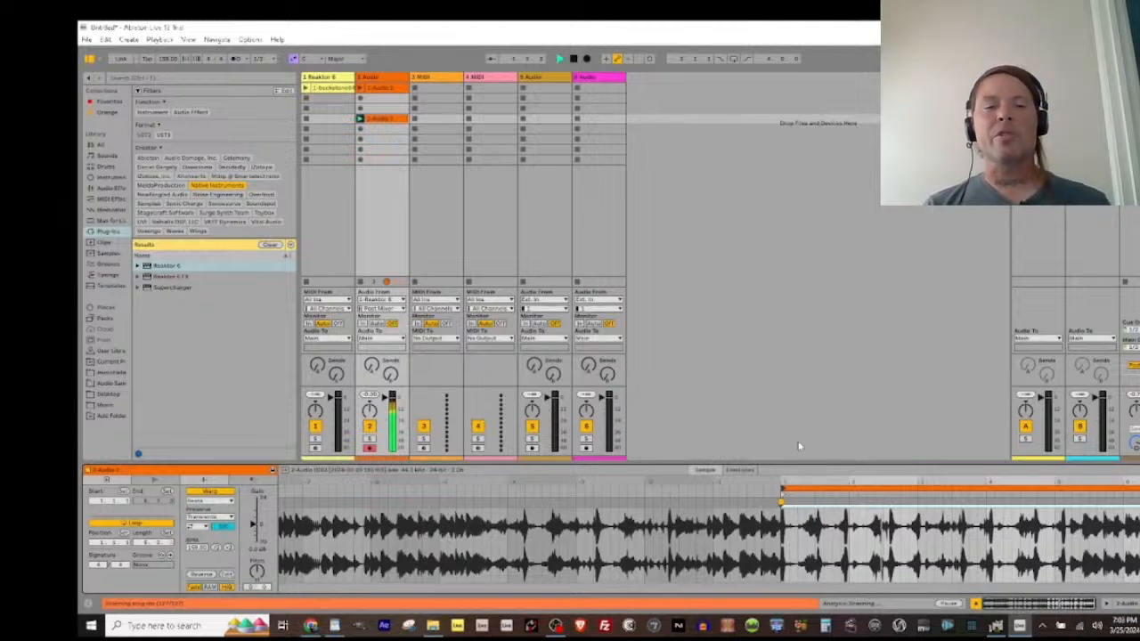
Step: Select a short section of the recorded clip's waveform on the second track and restart playback
key(space)
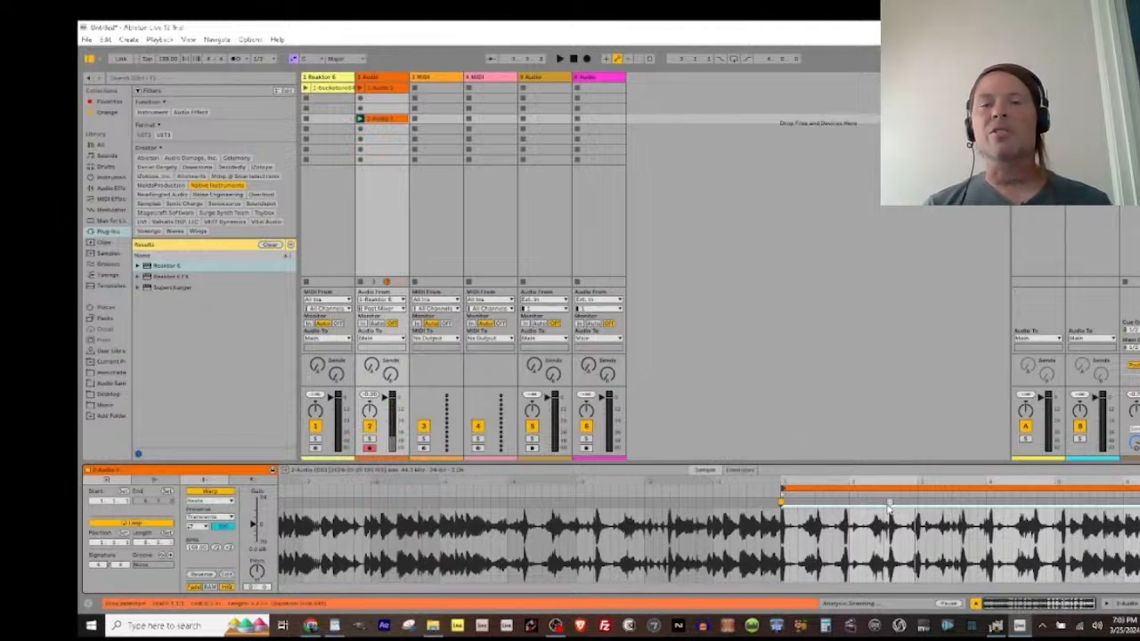
drag(888, 505, 918, 503)
key(space)
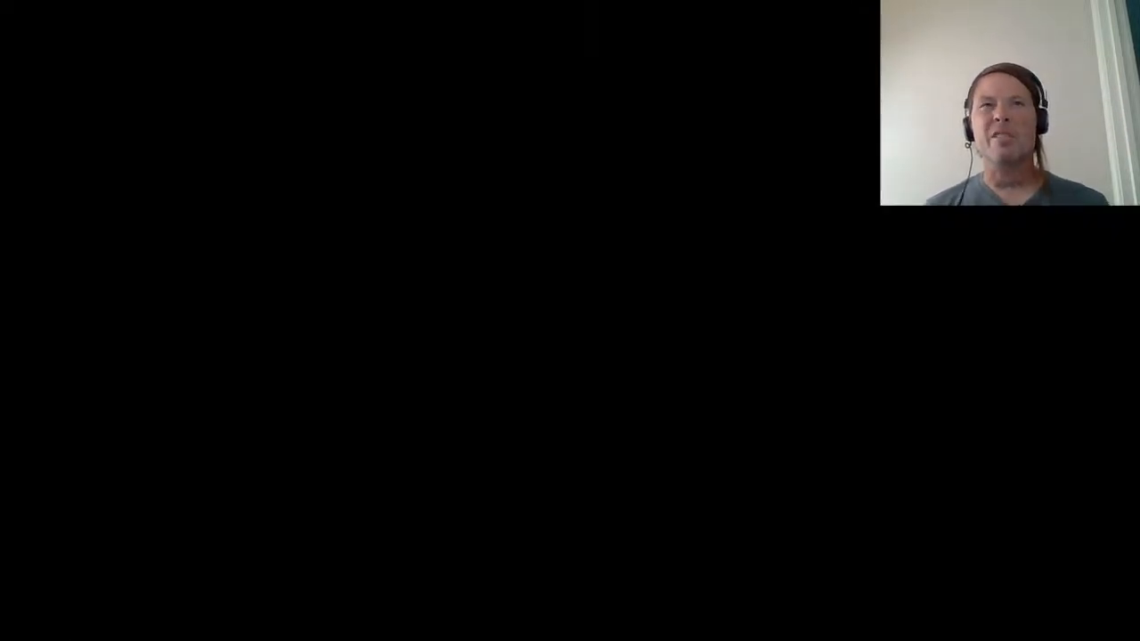
click(418, 120)
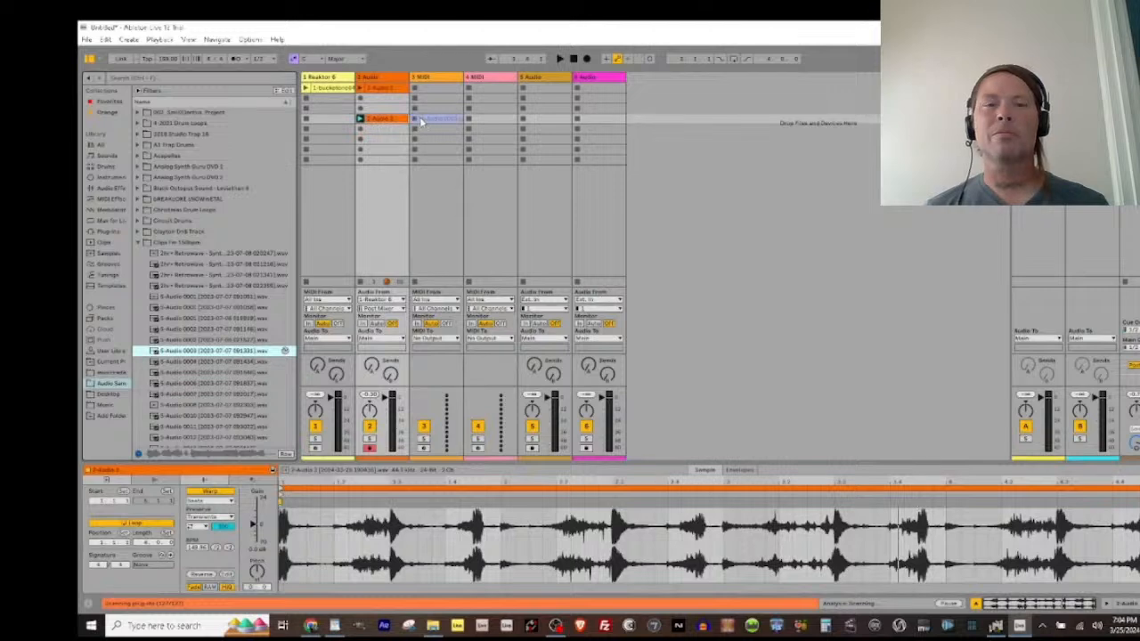
drag(422, 122, 426, 126)
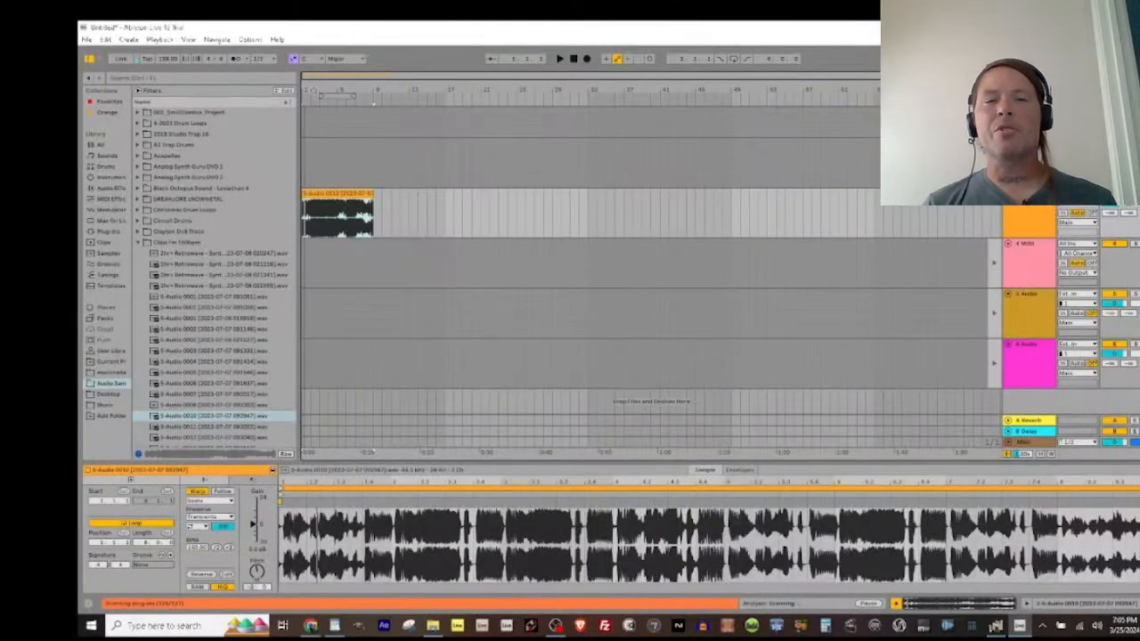
Step: Set the arrangement loop from bar 1 to bar 9 around the S-Audio 0010 clip, narrow the browser and start playback
drag(337, 97, 373, 95)
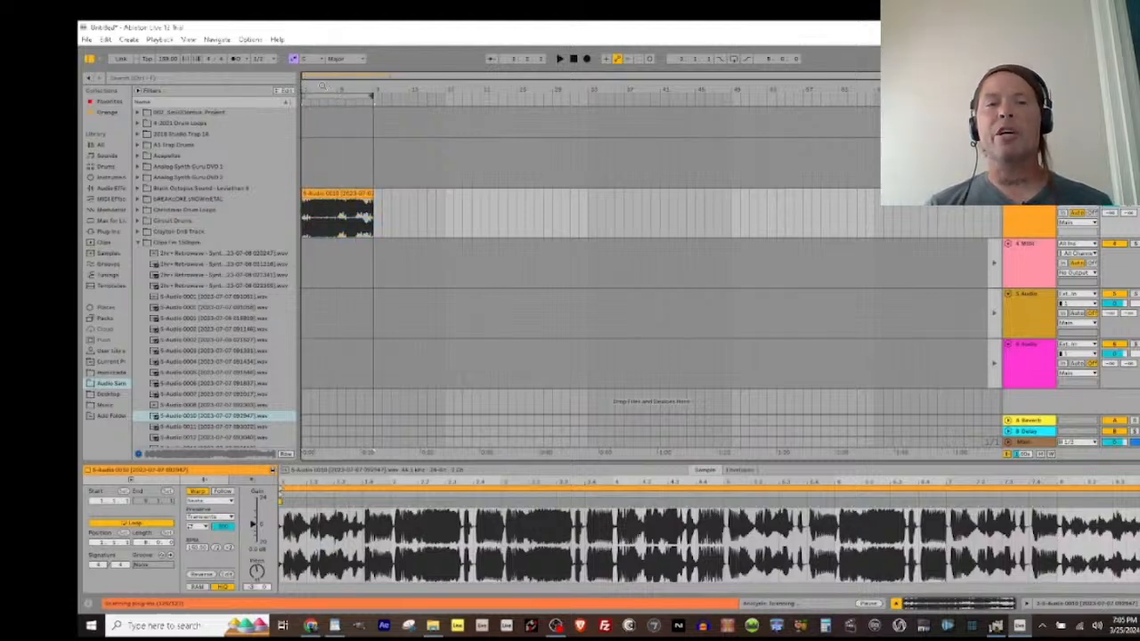
key(z)
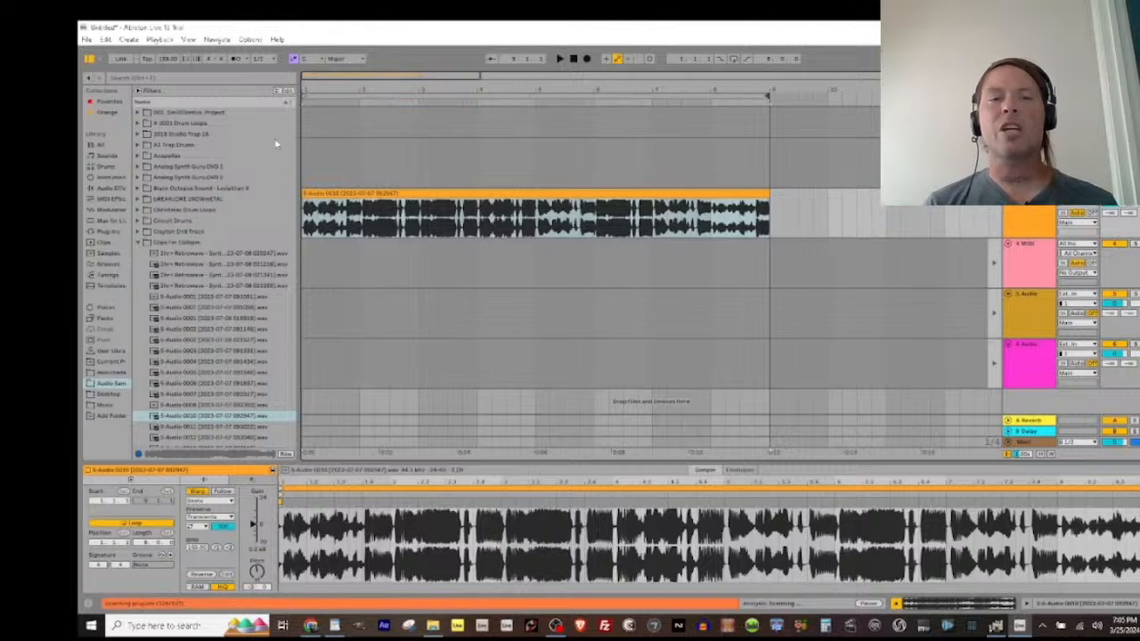
drag(301, 129, 239, 152)
key(space)
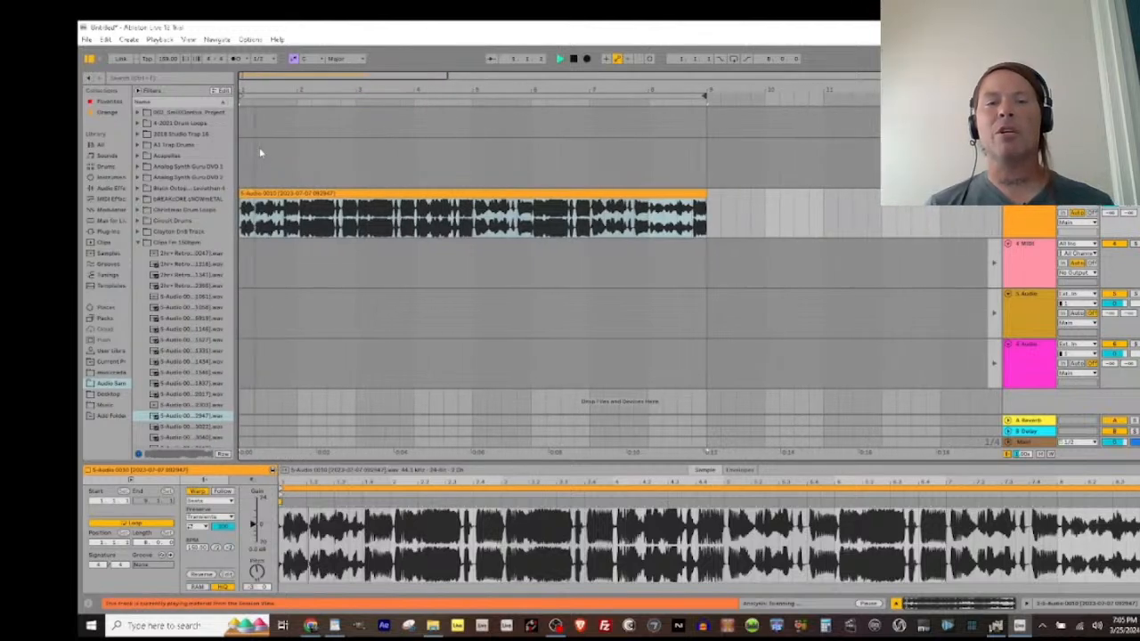
Step: Split the S-Audio 0010 clip at 1.3.1, trim the remainder's start well past the split, and listen to the first slice
click(272, 218)
key(space)
key(ctrl+e)
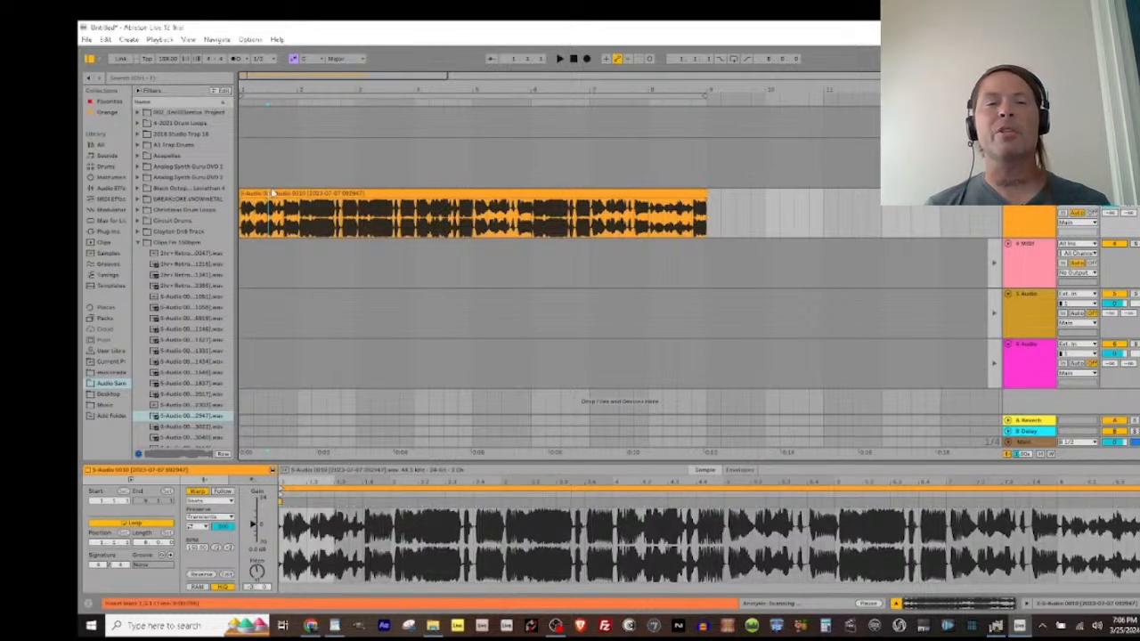
drag(269, 212, 442, 212)
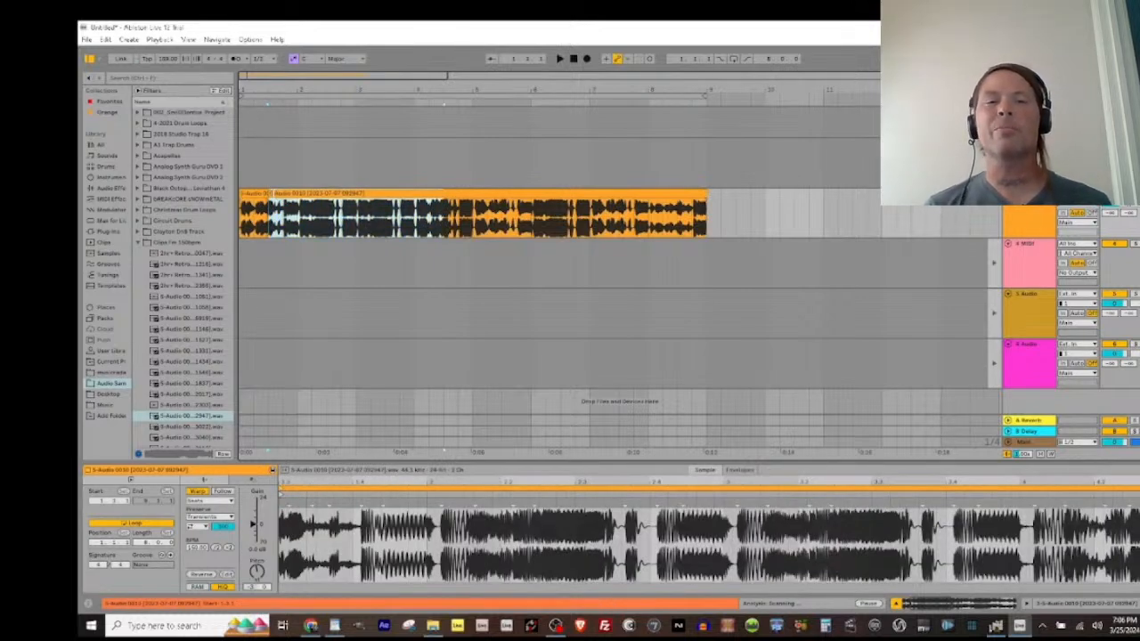
drag(271, 194, 559, 195)
click(252, 193)
key(space)
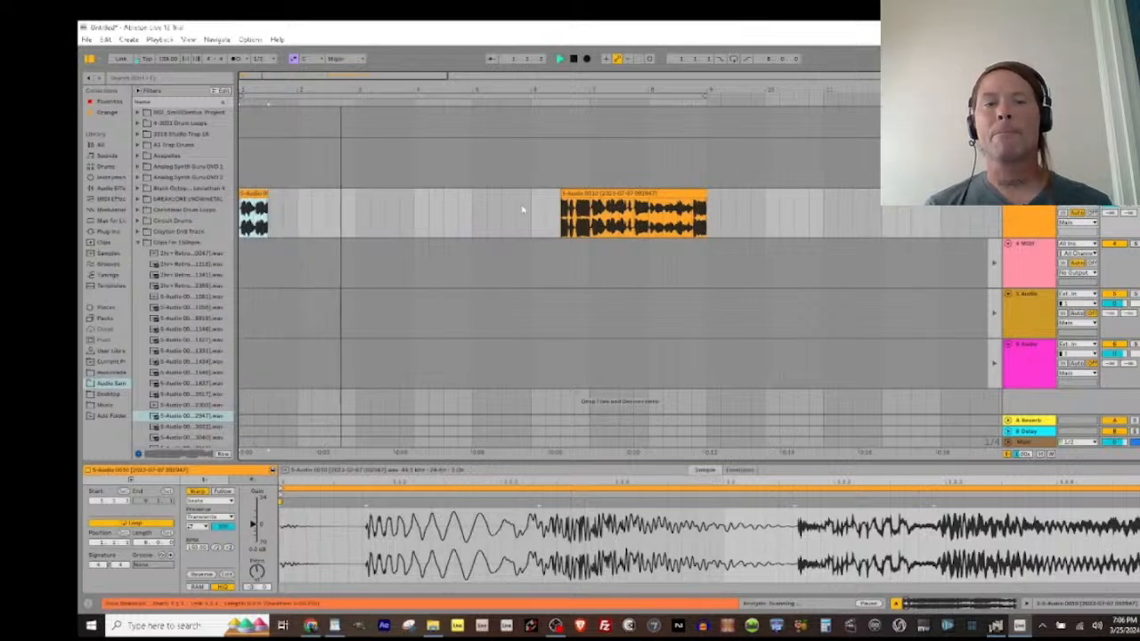
Step: Extend the start of the remaining audio back to bar 3
key(space)
click(562, 194)
drag(562, 194, 357, 194)
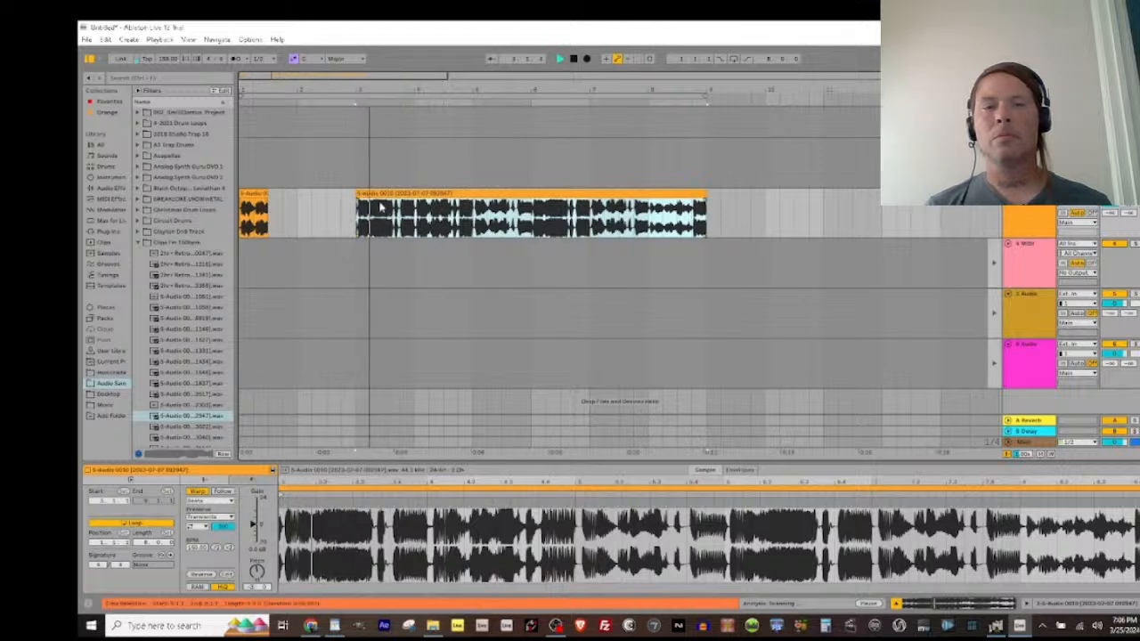
Step: Split the clip at 3.2.1, trim the remainder to start at bar 5, and audition it repeatedly
click(374, 211)
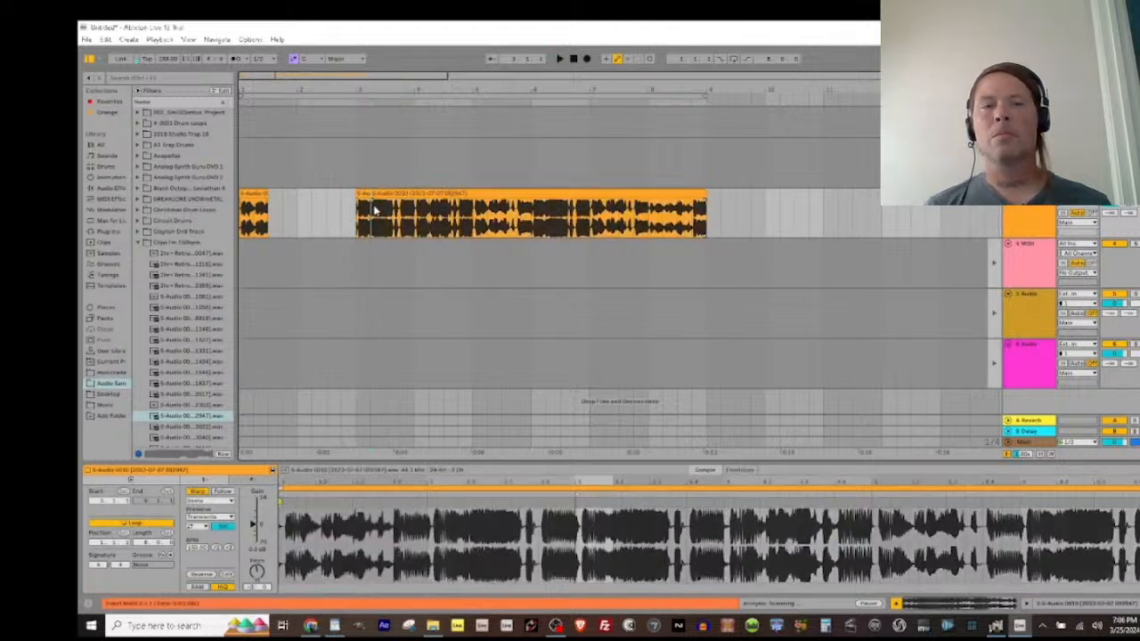
drag(372, 190, 473, 192)
key(space)
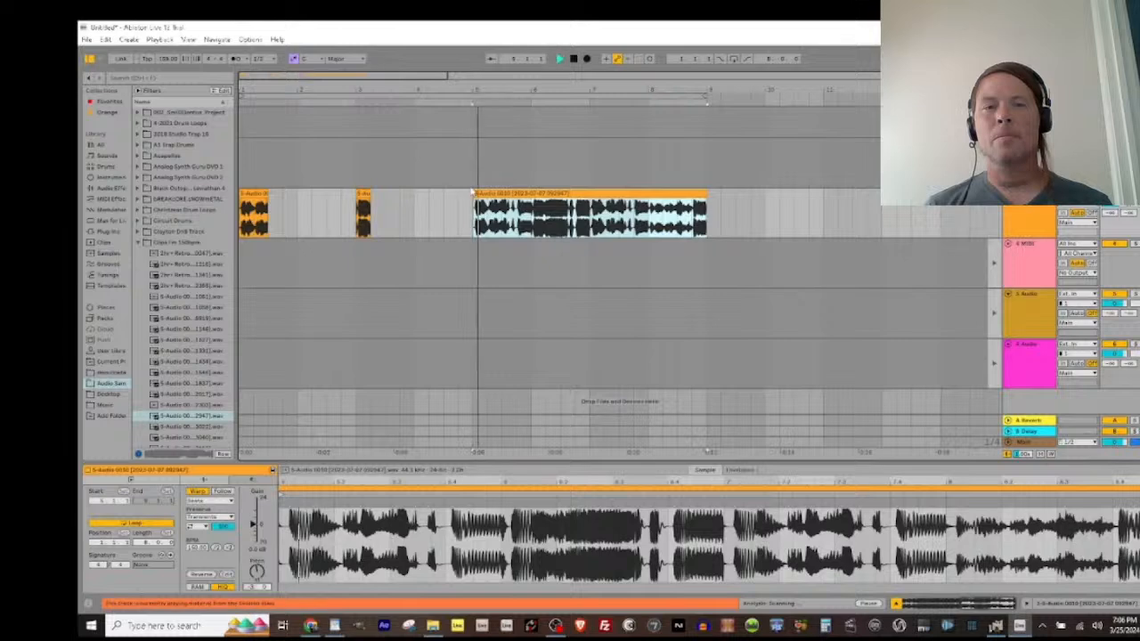
key(space)
key(space)
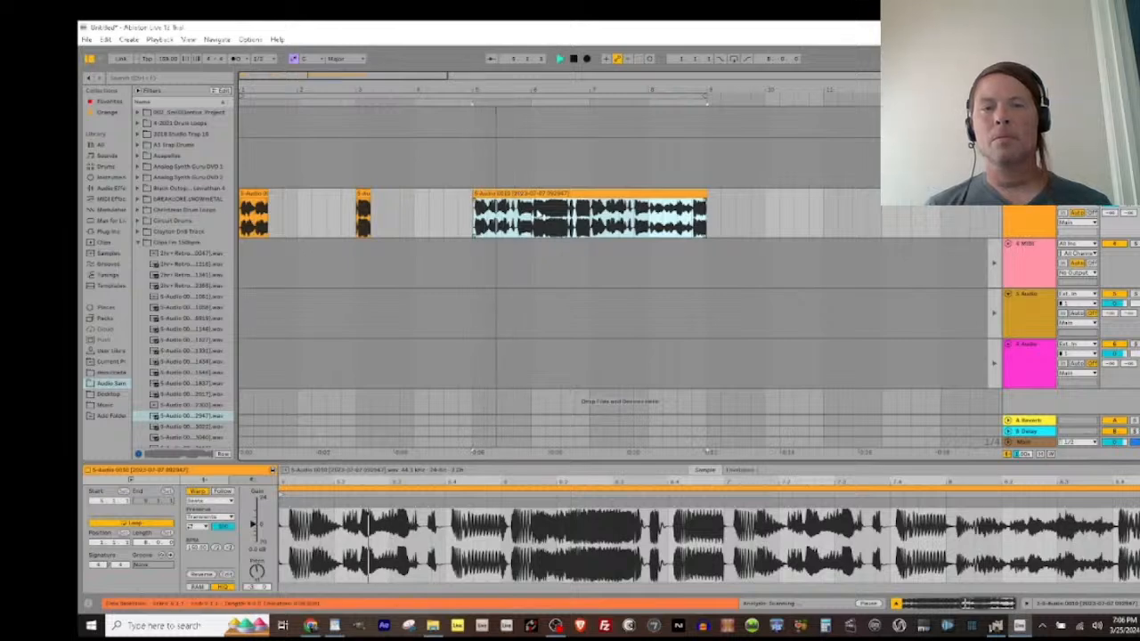
key(space)
key(space)
Step: Split the clip at 5.3.1, trim the remainder to start at bar 7, and play it
key(space)
click(503, 209)
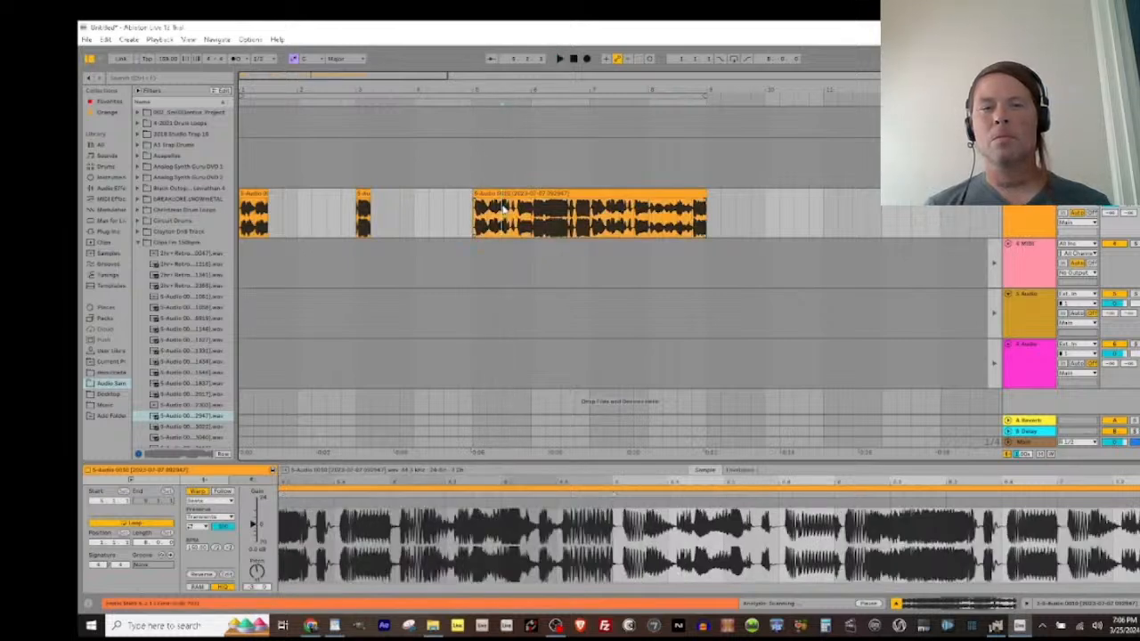
key(ctrl+e)
drag(505, 192, 602, 192)
key(space)
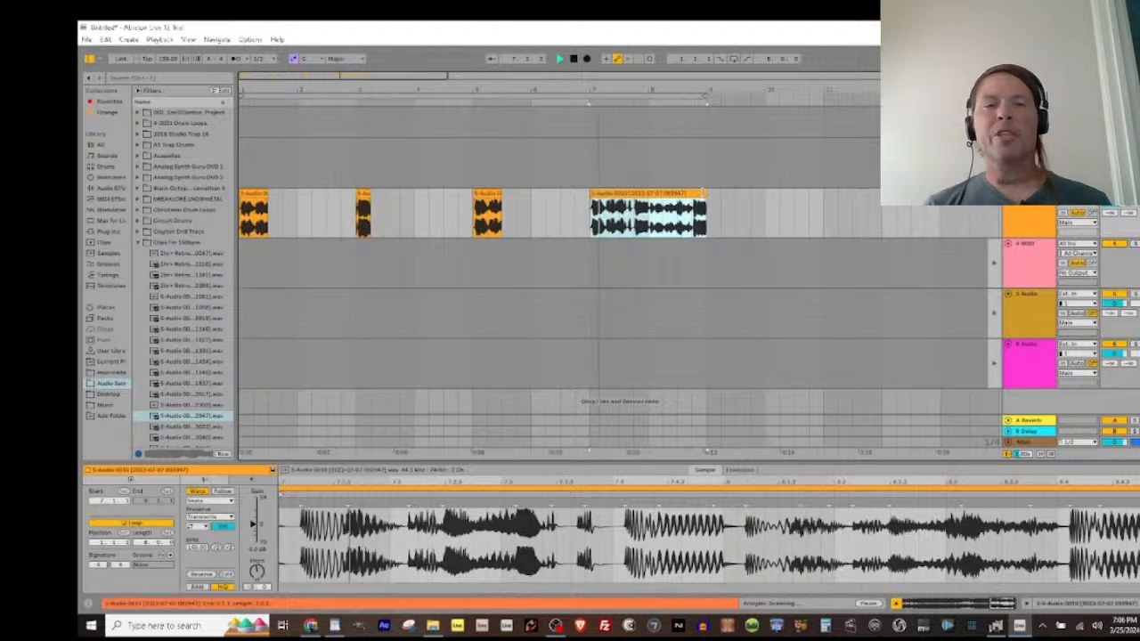
Step: Cut out the one-beat section starting at 7.3.1 as its own slice and delete the audio after it
click(620, 218)
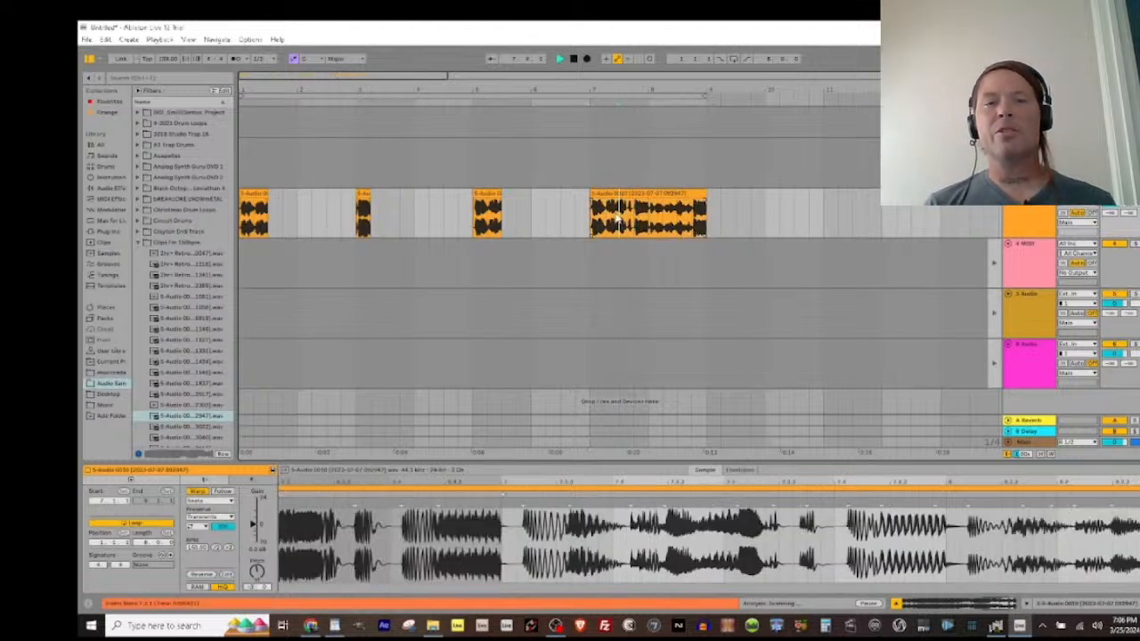
key(space)
key(space)
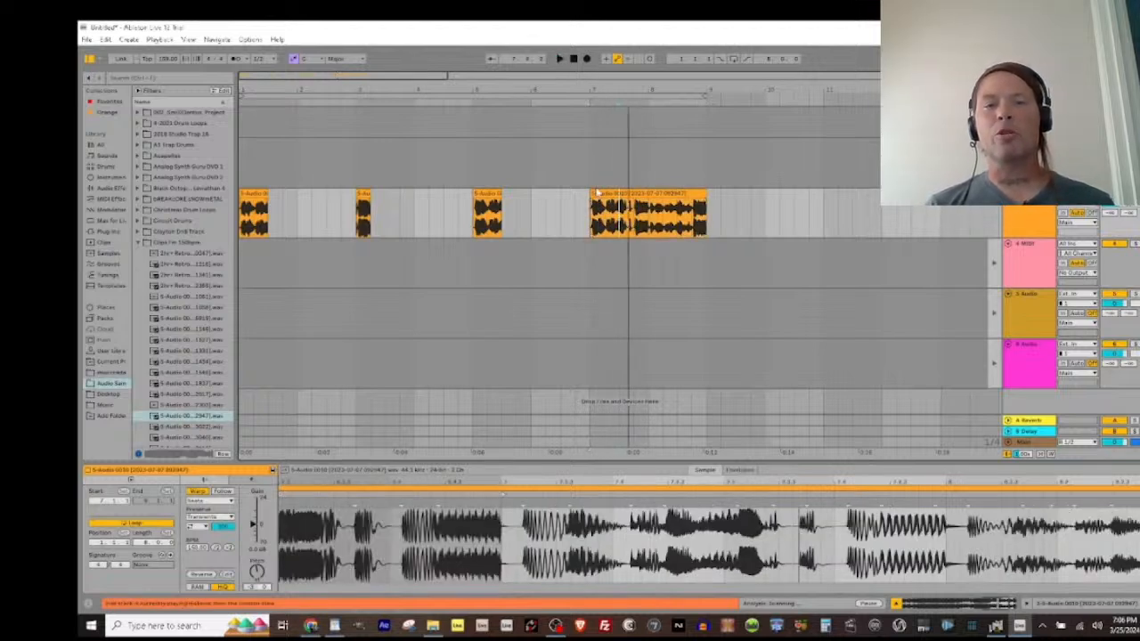
click(599, 219)
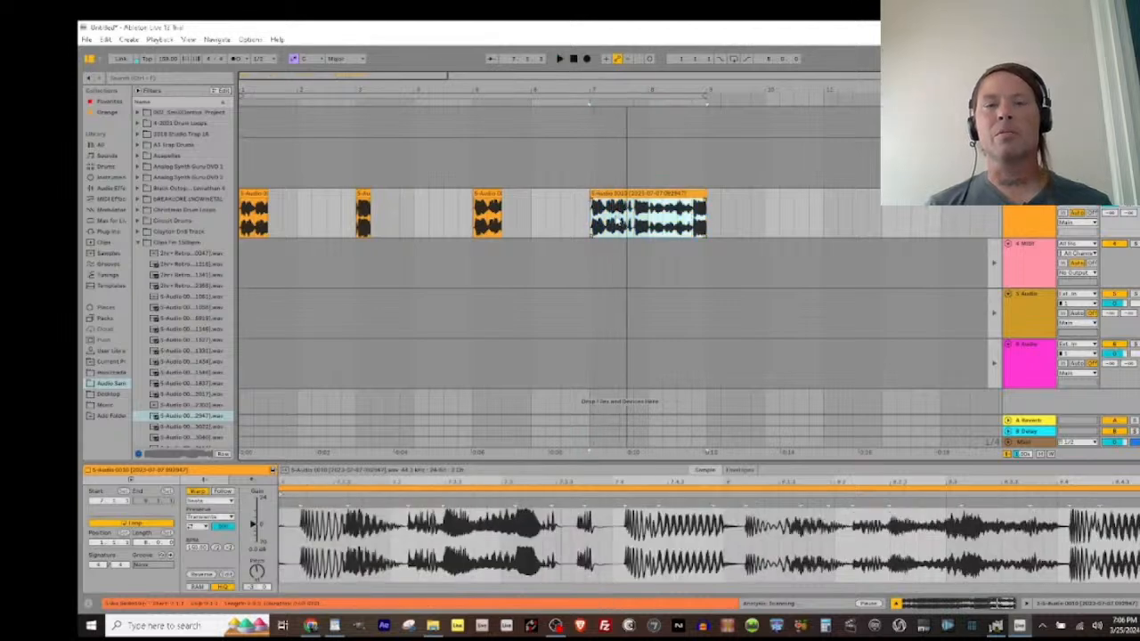
click(620, 221)
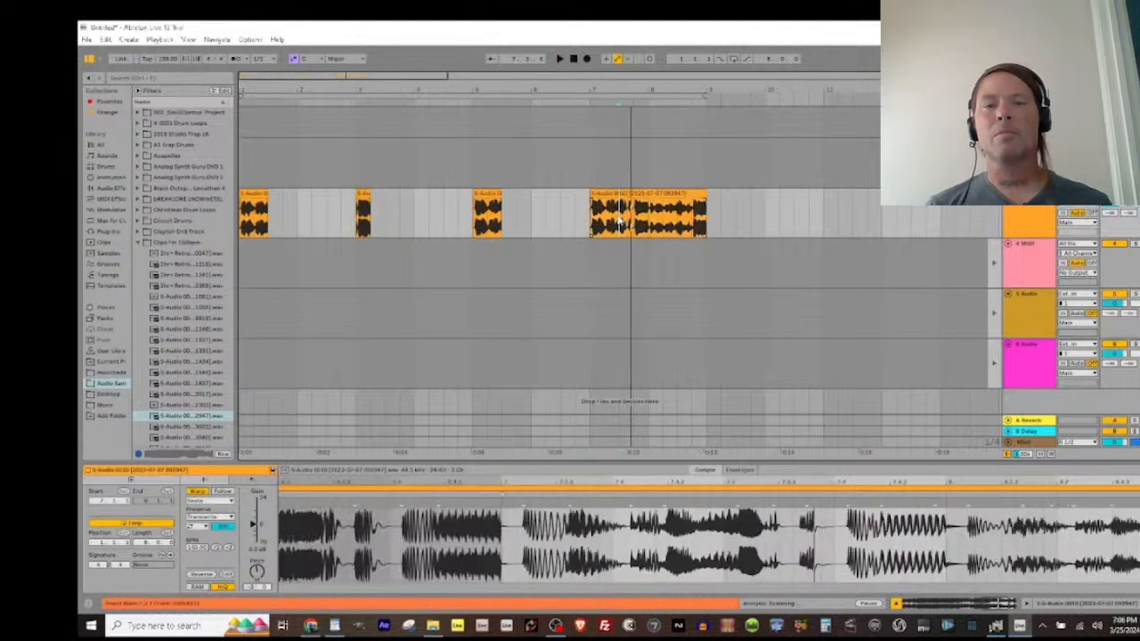
drag(621, 221, 634, 220)
key(ctrl+e)
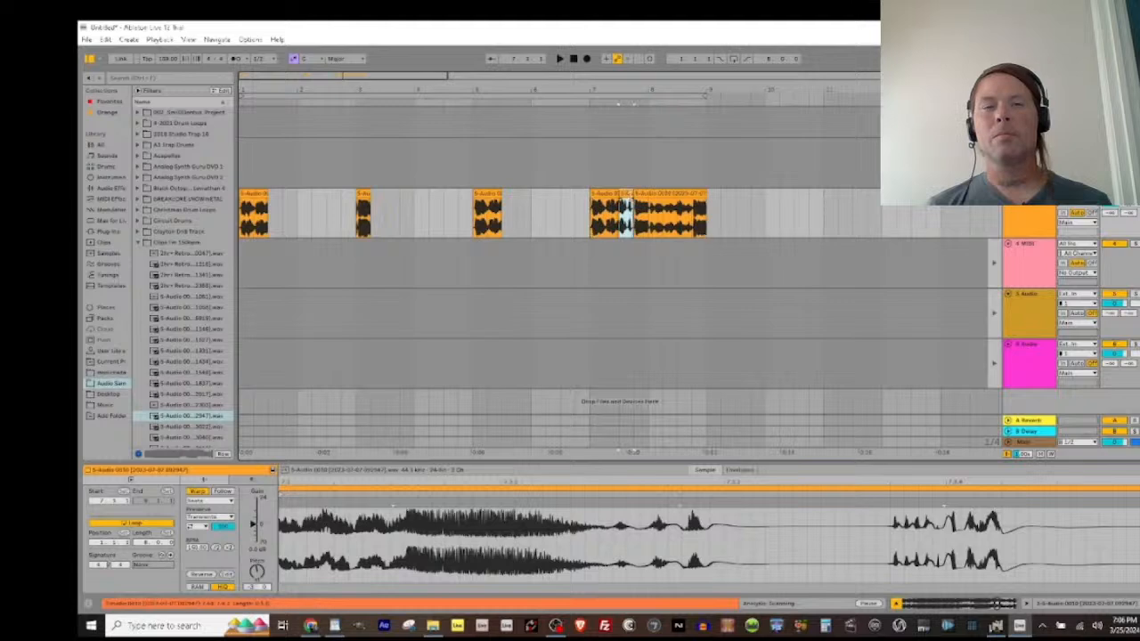
click(639, 195)
key(Delete)
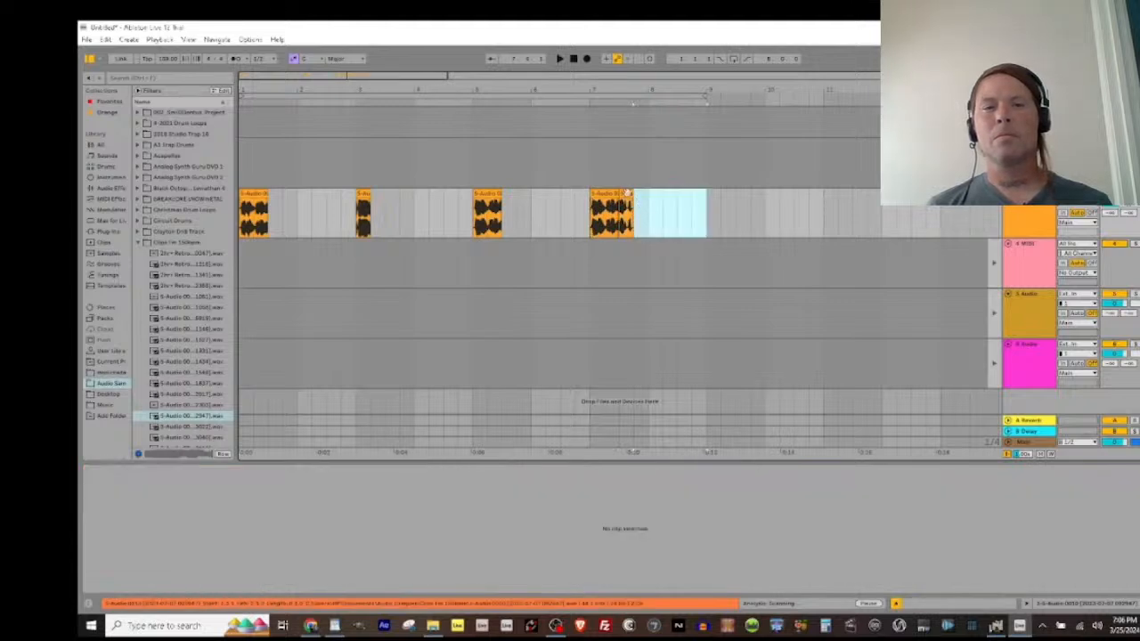
Step: Extend the one-beat slice's end to bar 9 and double its clip BPM twice to 600, auditioning the change
click(626, 193)
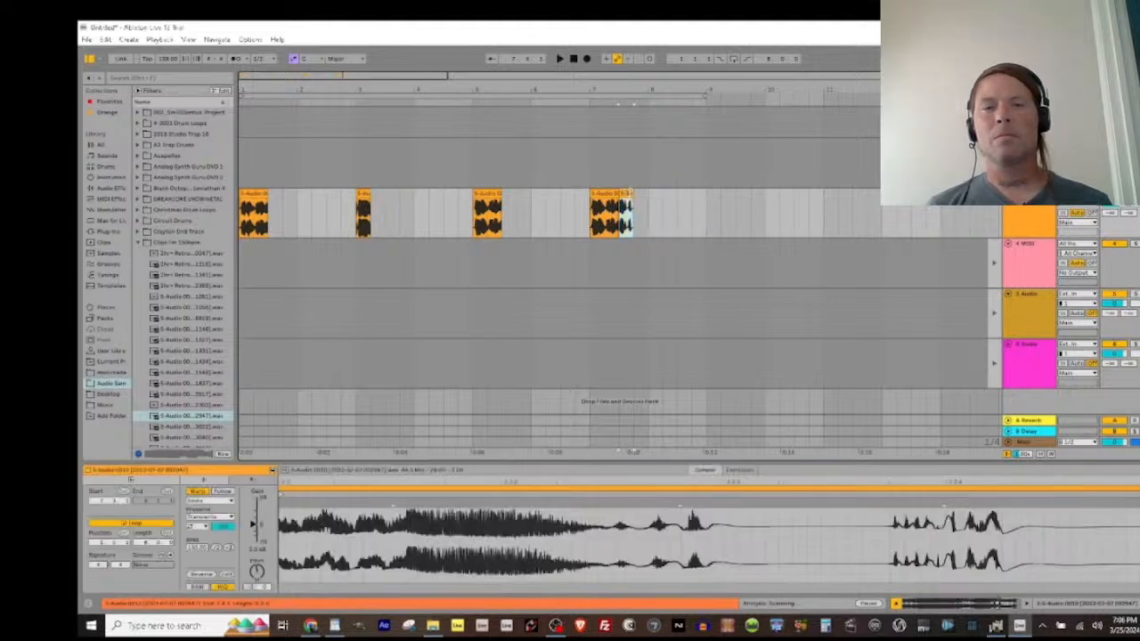
drag(630, 194, 706, 192)
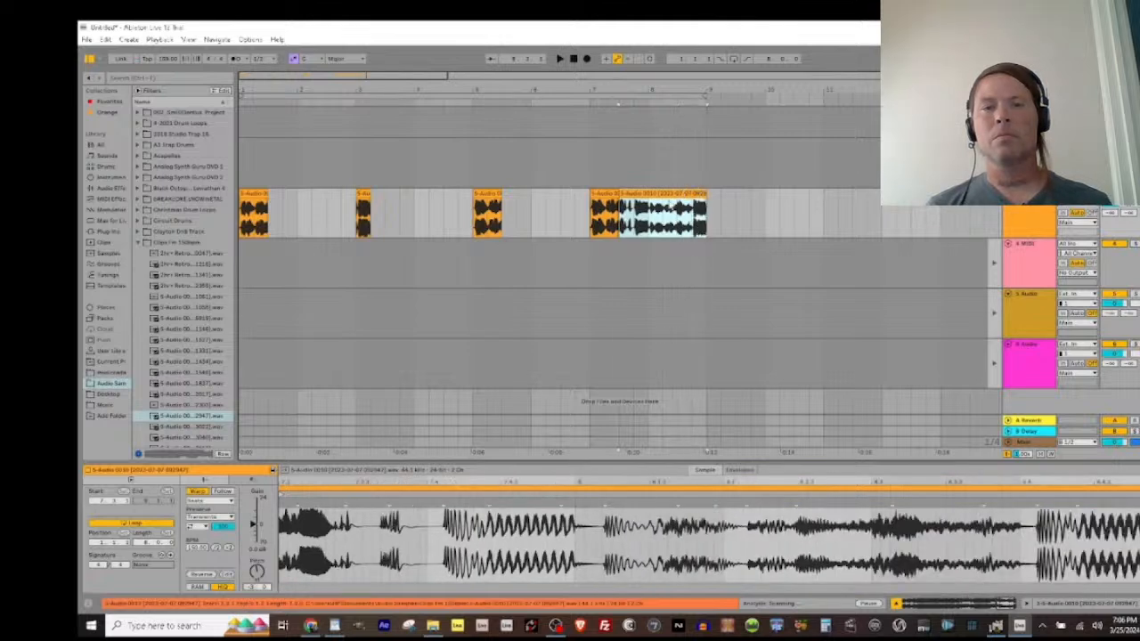
key(space)
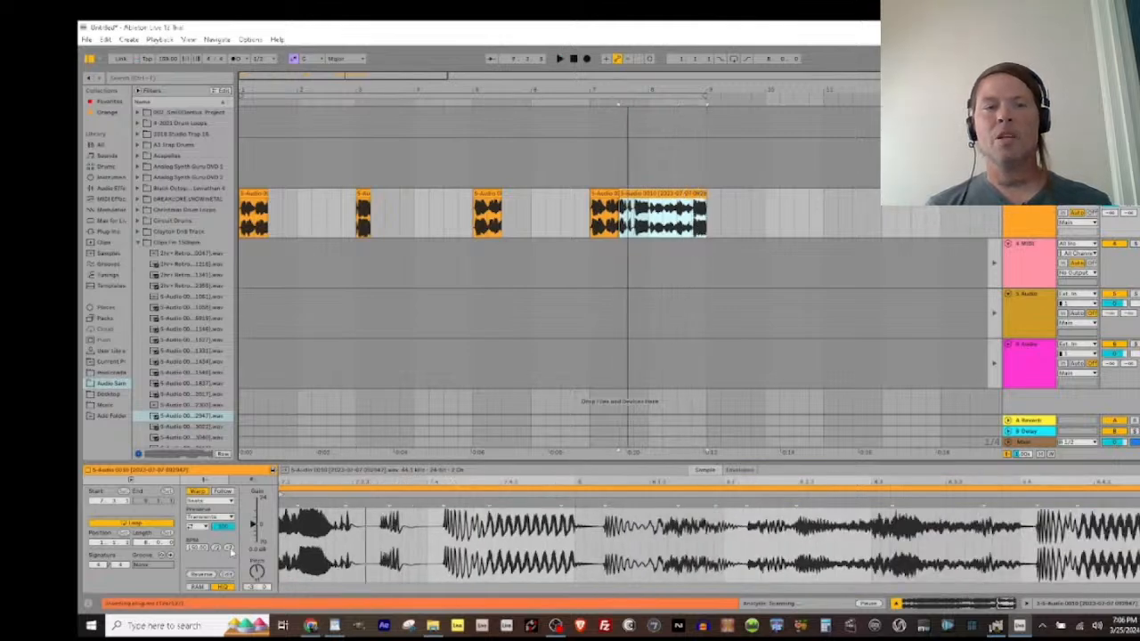
click(231, 549)
click(231, 549)
key(space)
Step: Set the last slice's warp mode to Re-Pitch, listen to it and shorten its end to about bar 8
key(space)
key(space)
key(space)
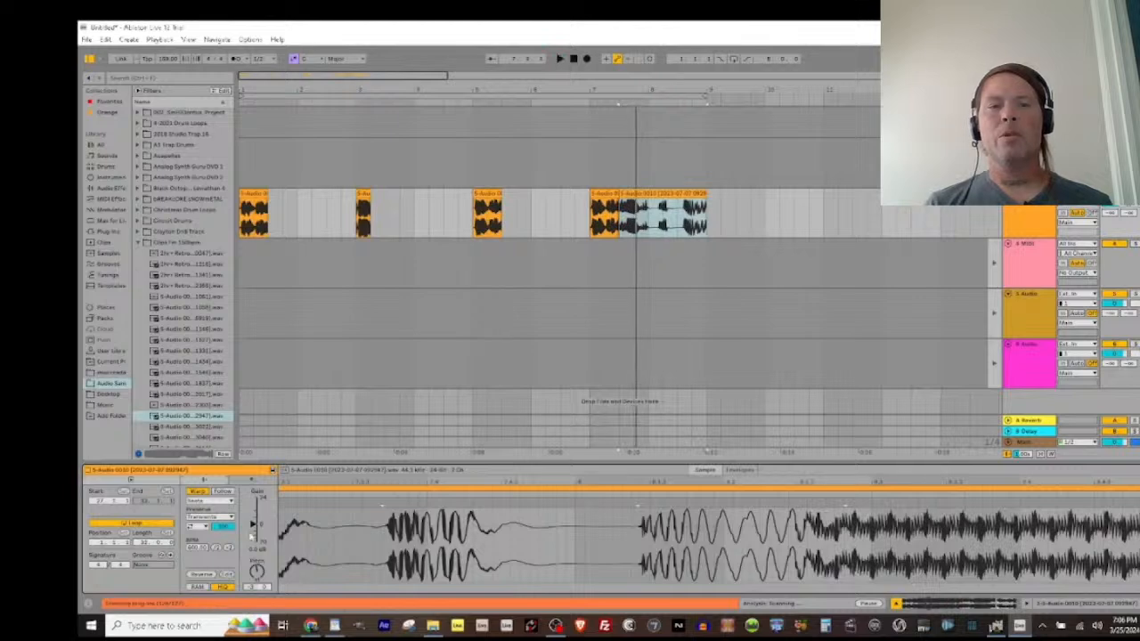
click(209, 500)
click(205, 525)
key(space)
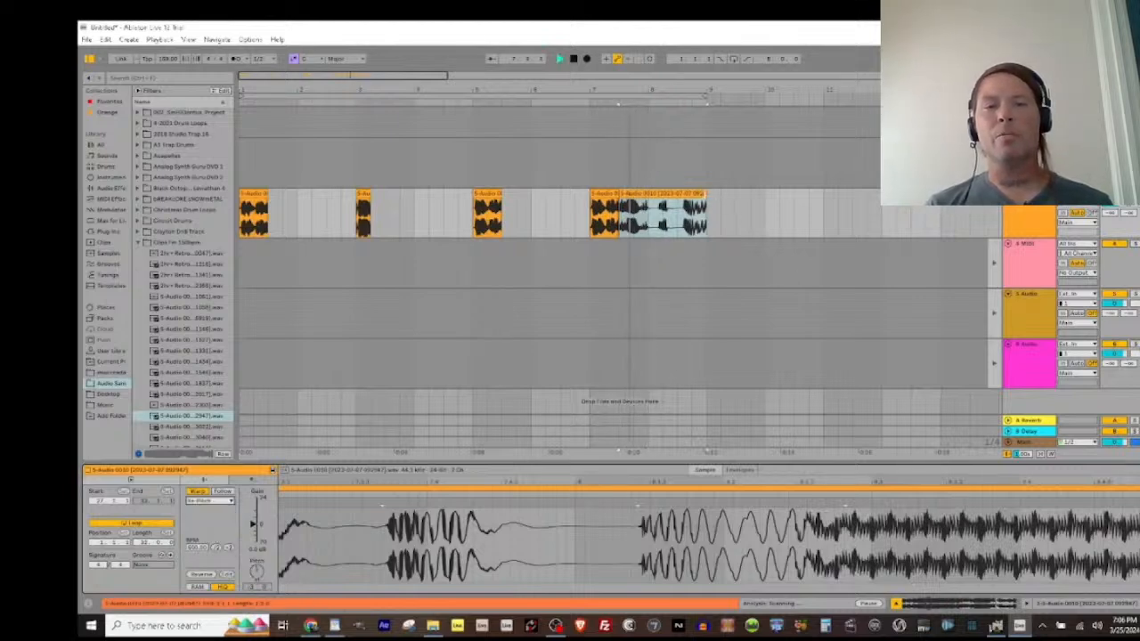
drag(709, 194, 648, 194)
click(248, 193)
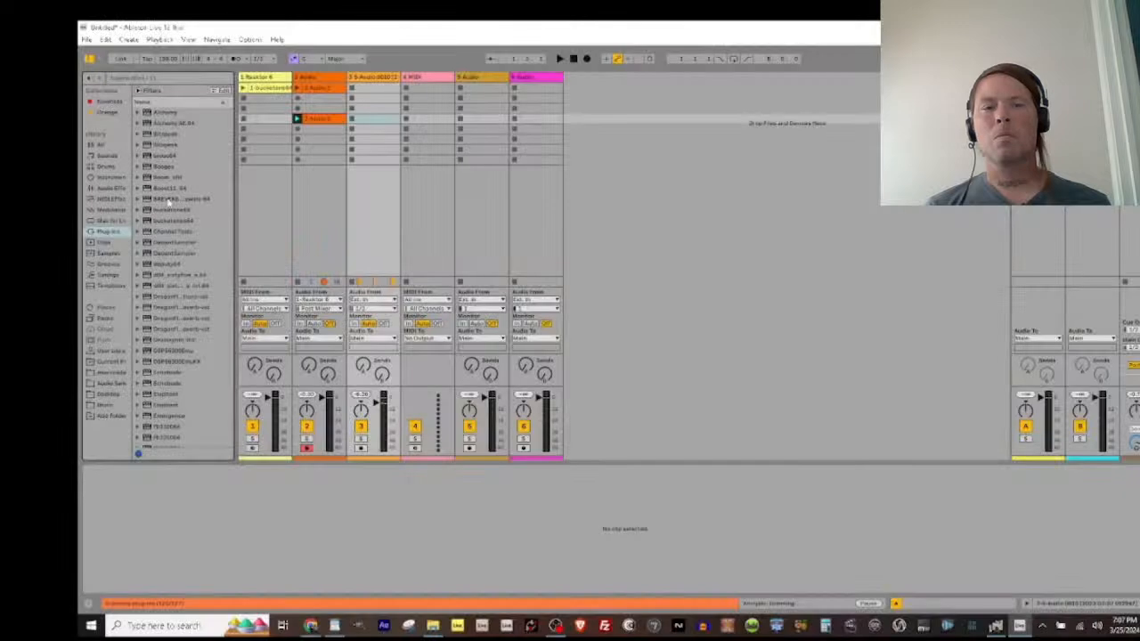
Step: Load the Alchemy plug-in instrument onto the fourth track, which is a MIDI track
click(146, 111)
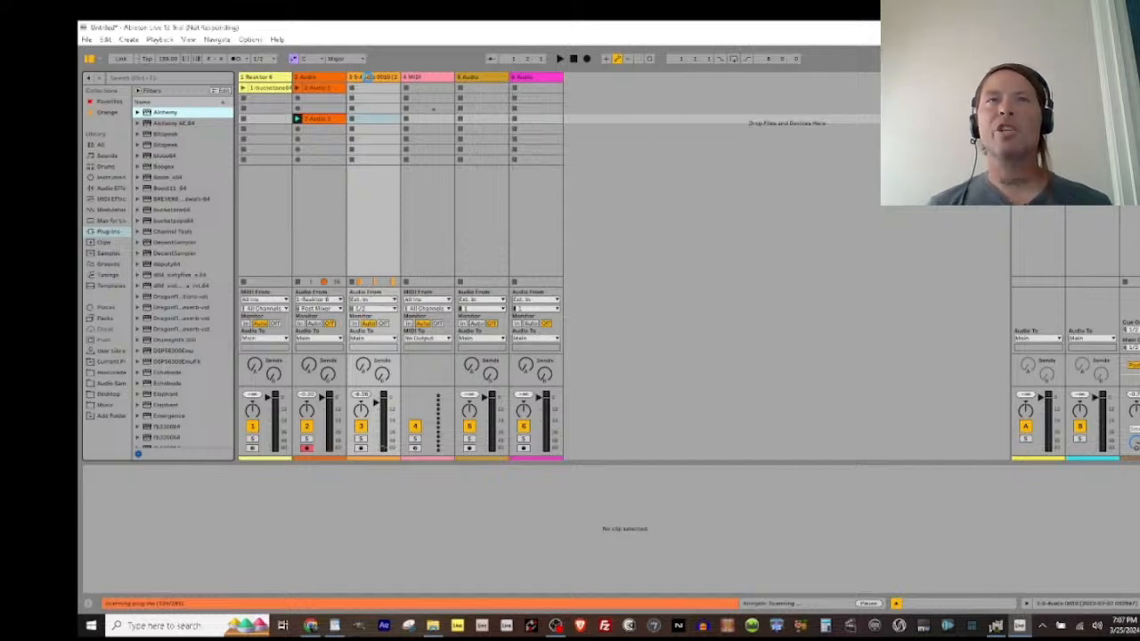
drag(432, 78, 433, 80)
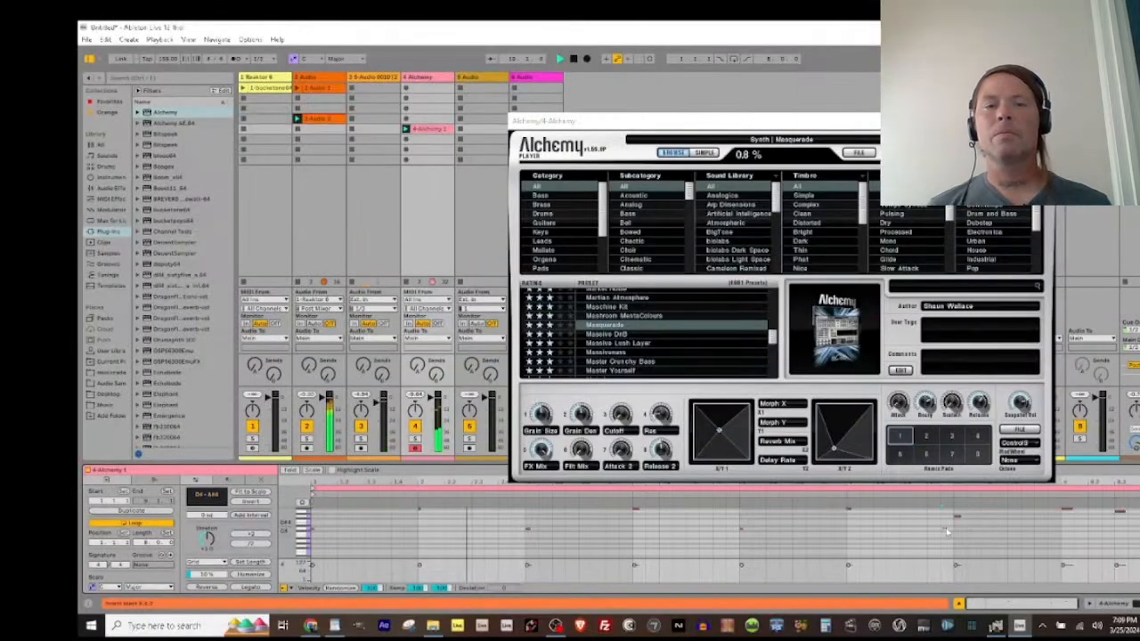
Step: Select the last notes in the Alchemy MIDI clip and stop playback
drag(1139, 501, 1049, 504)
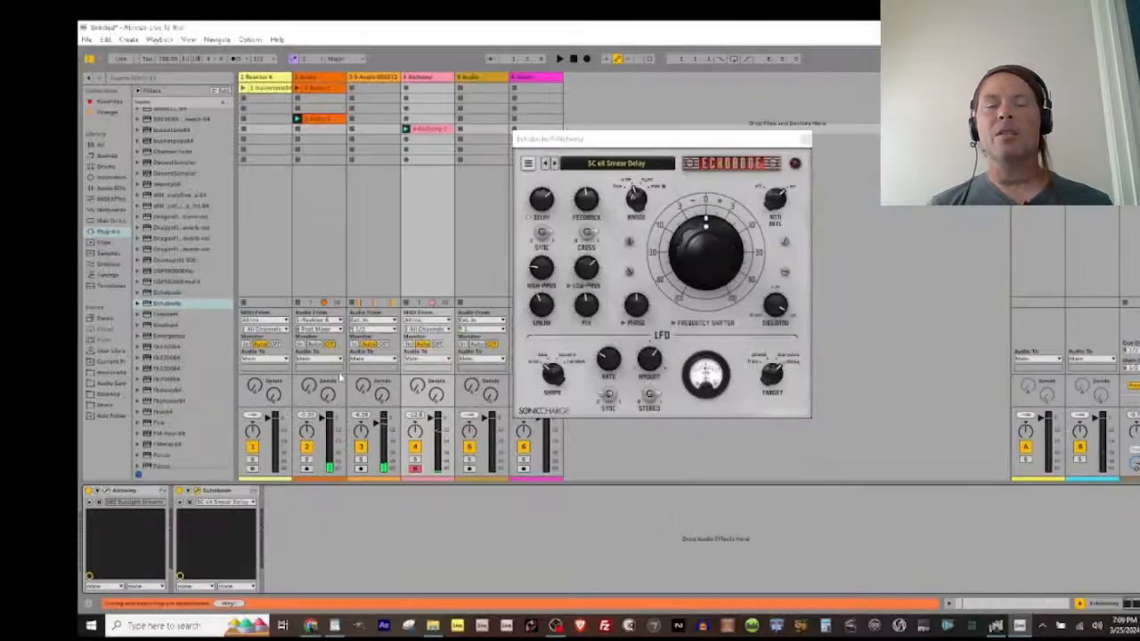
key(space)
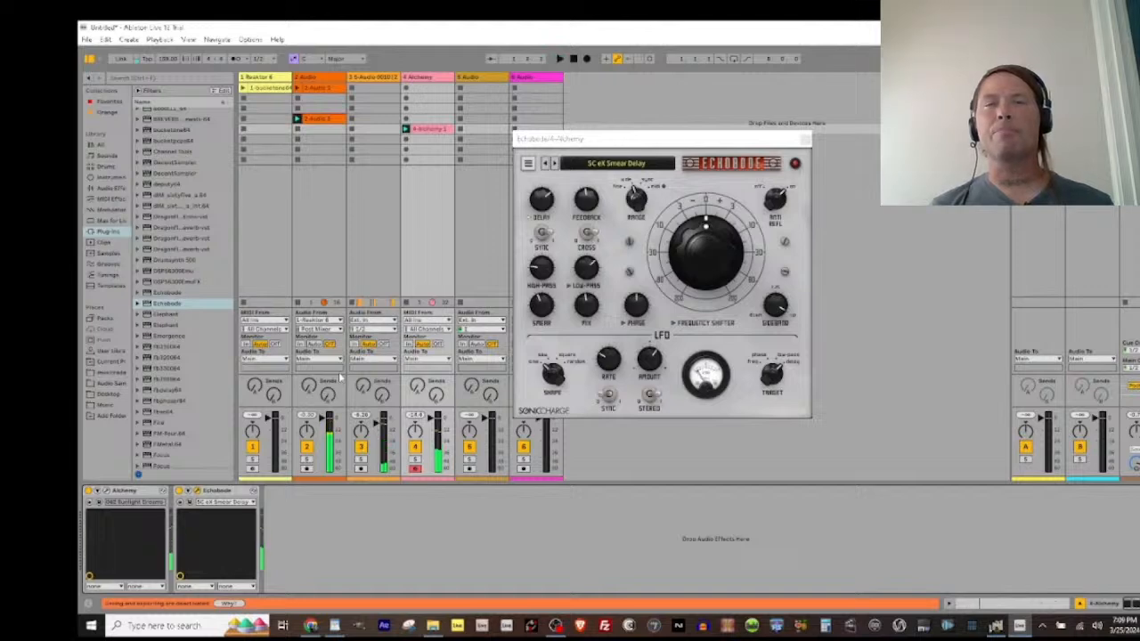
Step: Audition the next Echobode delay presets on the Alchemy track, including SC Upside Echo
key(Down)
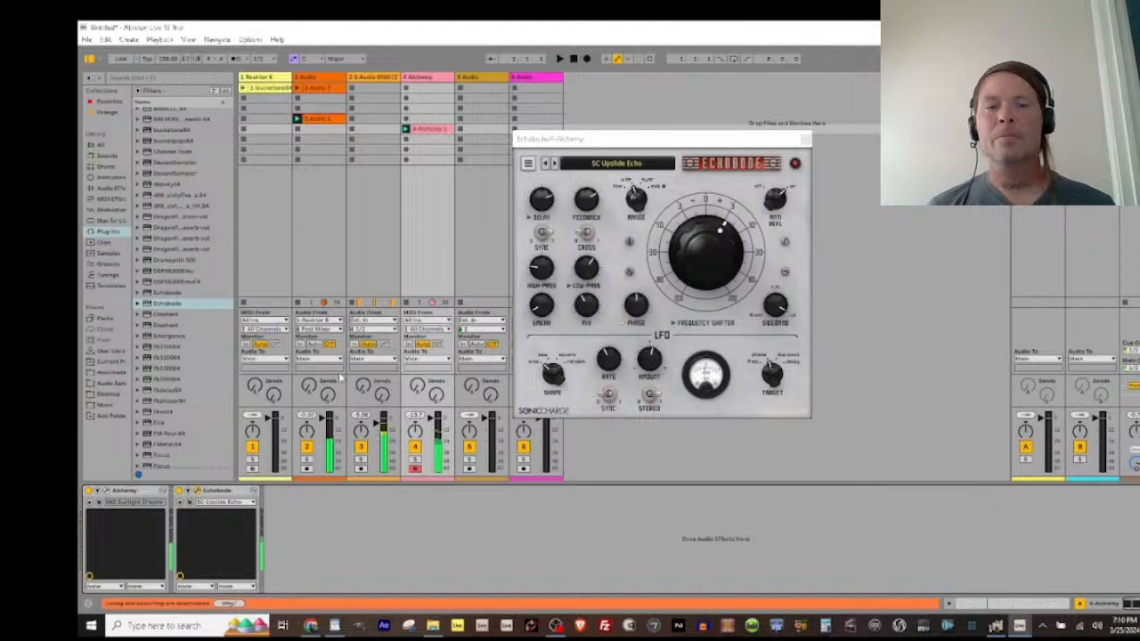
key(Down)
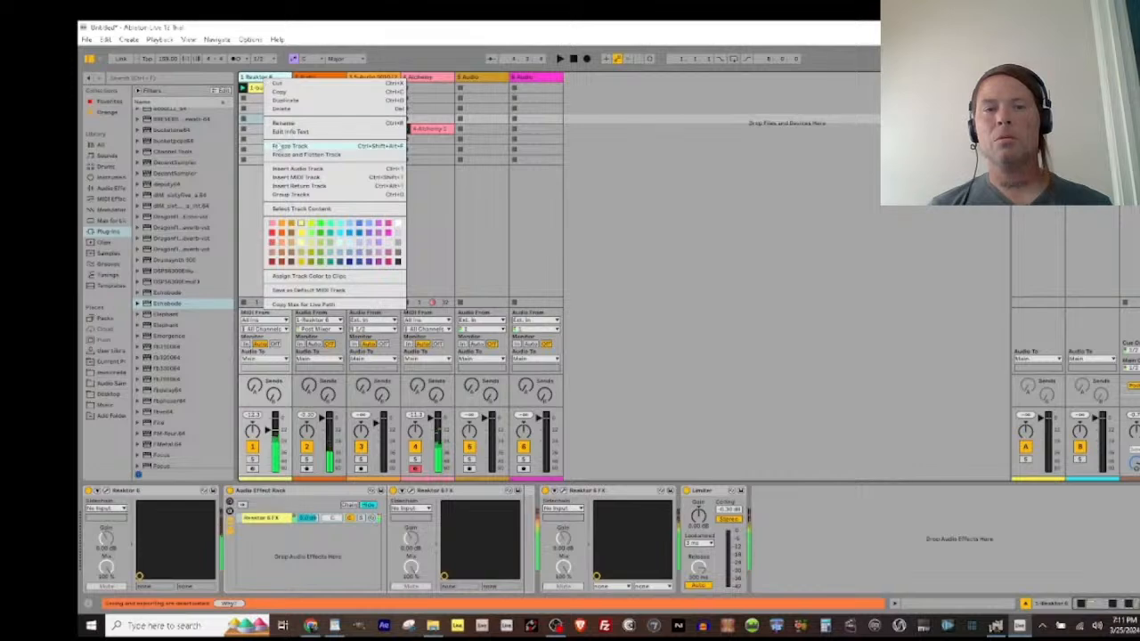
Step: Flatten the frozen Reaktor 6 track into audio
click(374, 148)
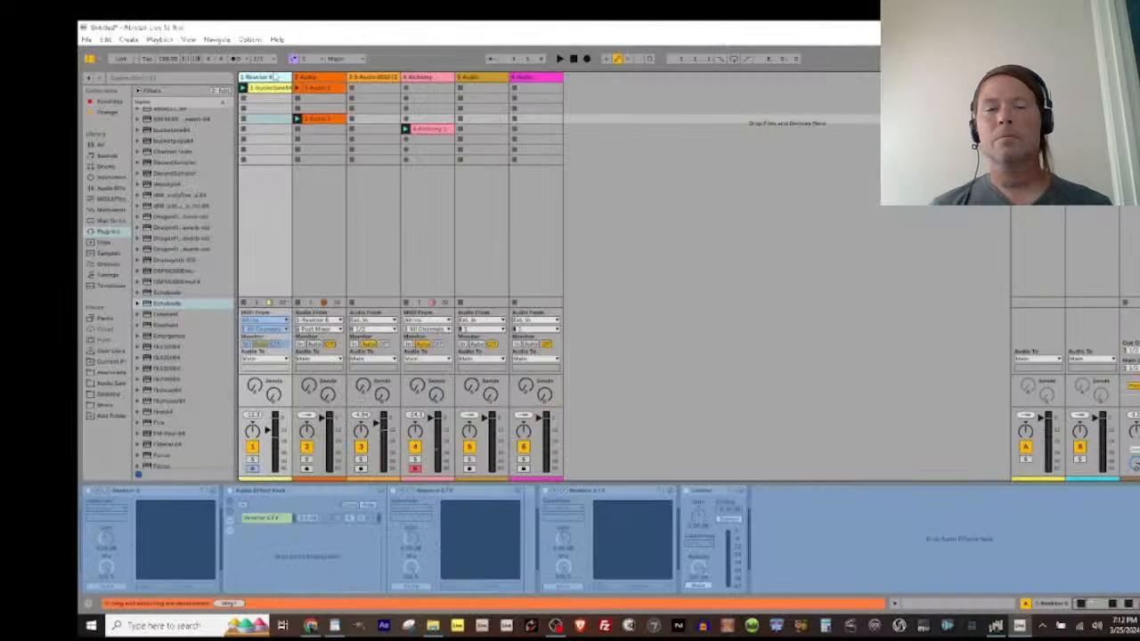
right_click(269, 78)
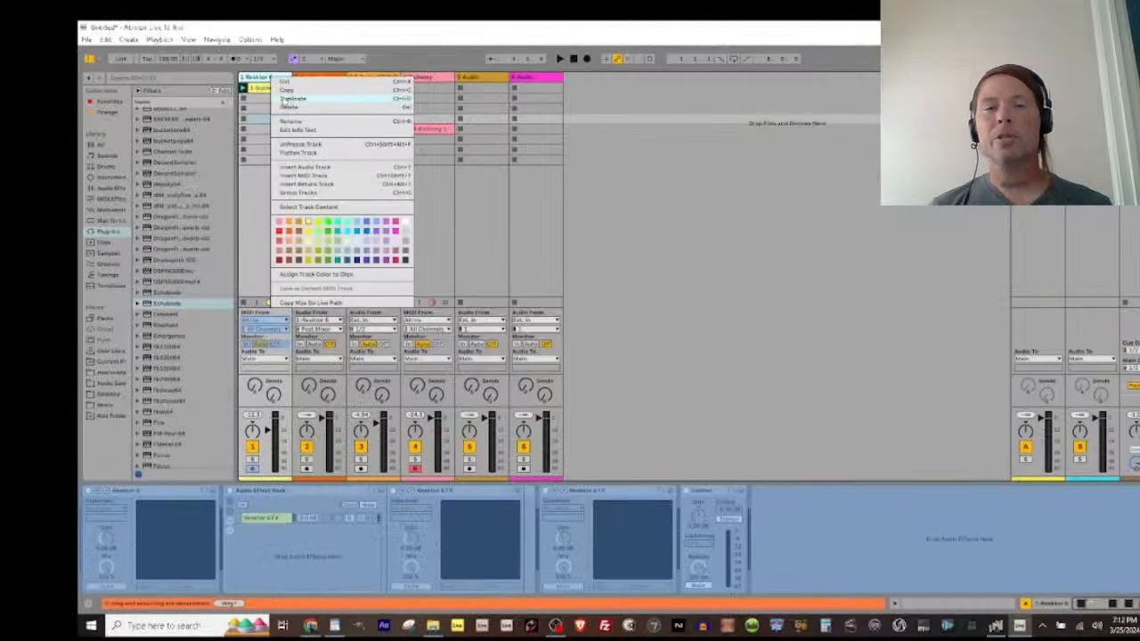
click(297, 152)
Step: Listen to the sliced audio from the start in the Arrangement View
key(Tab)
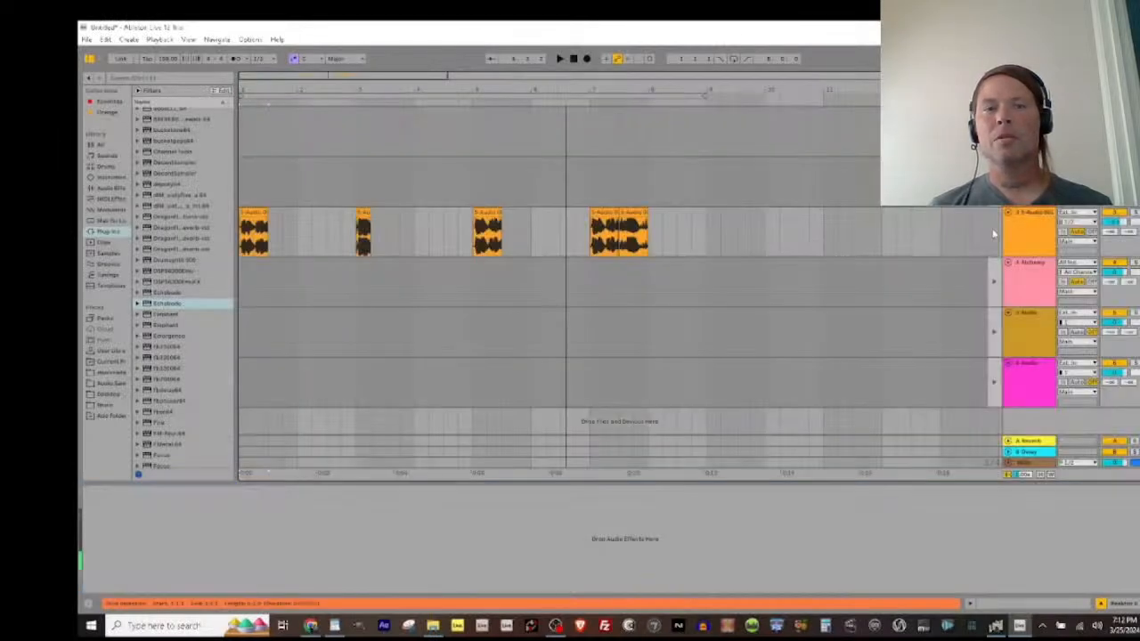
key(space)
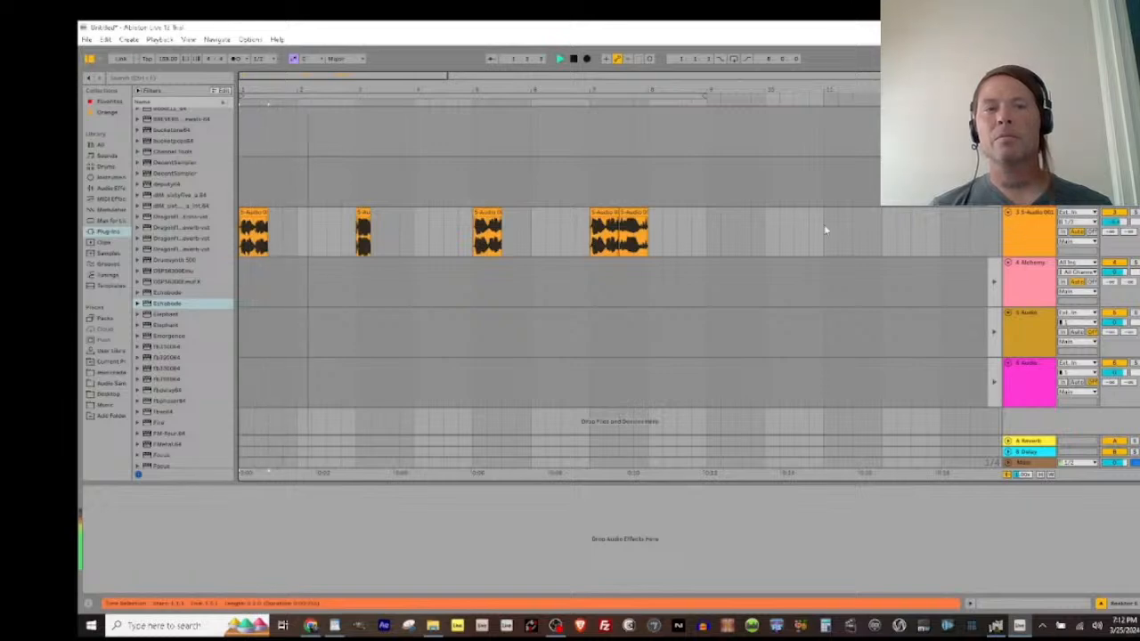
key(space)
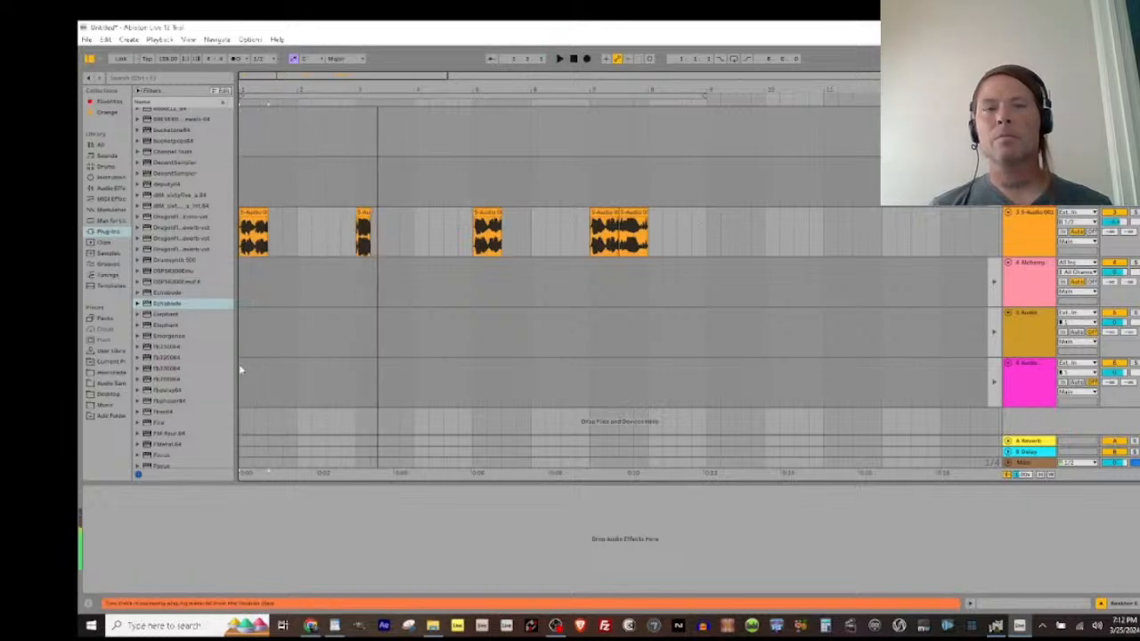
Step: Add the (Freeze)-5.wav sample from the Circuit Drums folder to the third track, just before bar 9
click(111, 382)
click(178, 274)
drag(169, 277, 700, 233)
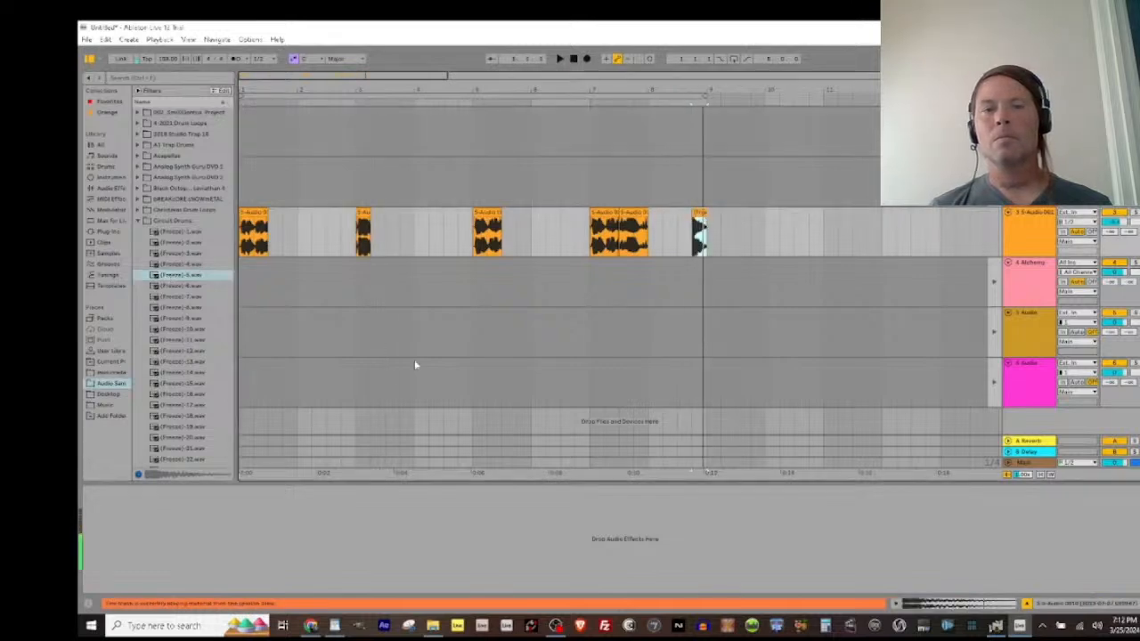
Step: Reverse the drum sample at the end of the third track and audition it
key(shift+Tab)
key(space)
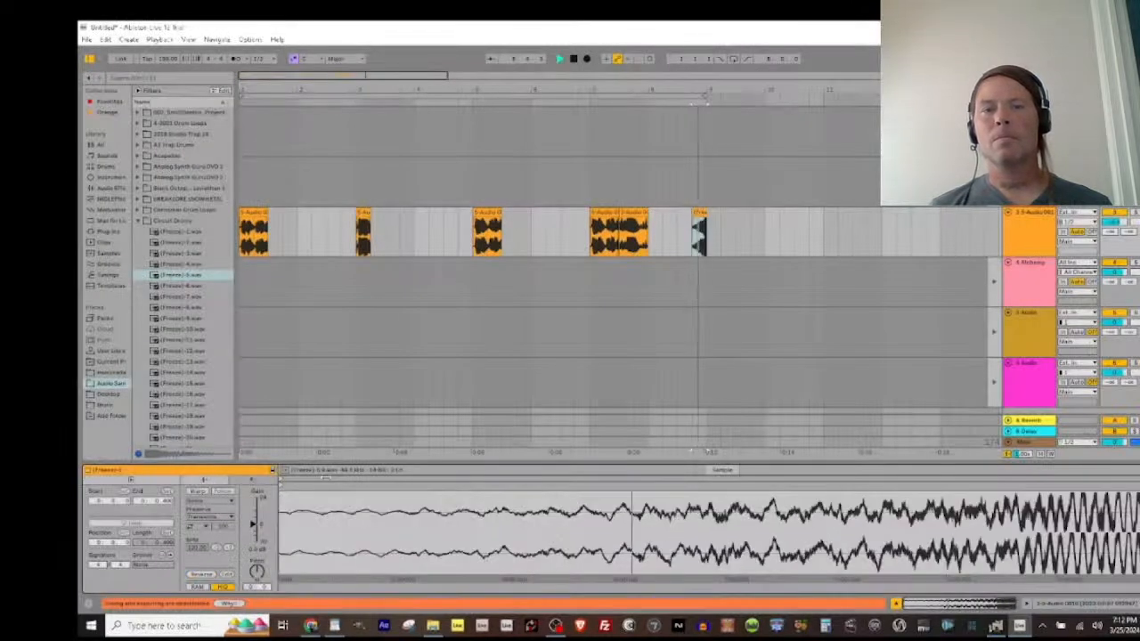
key(space)
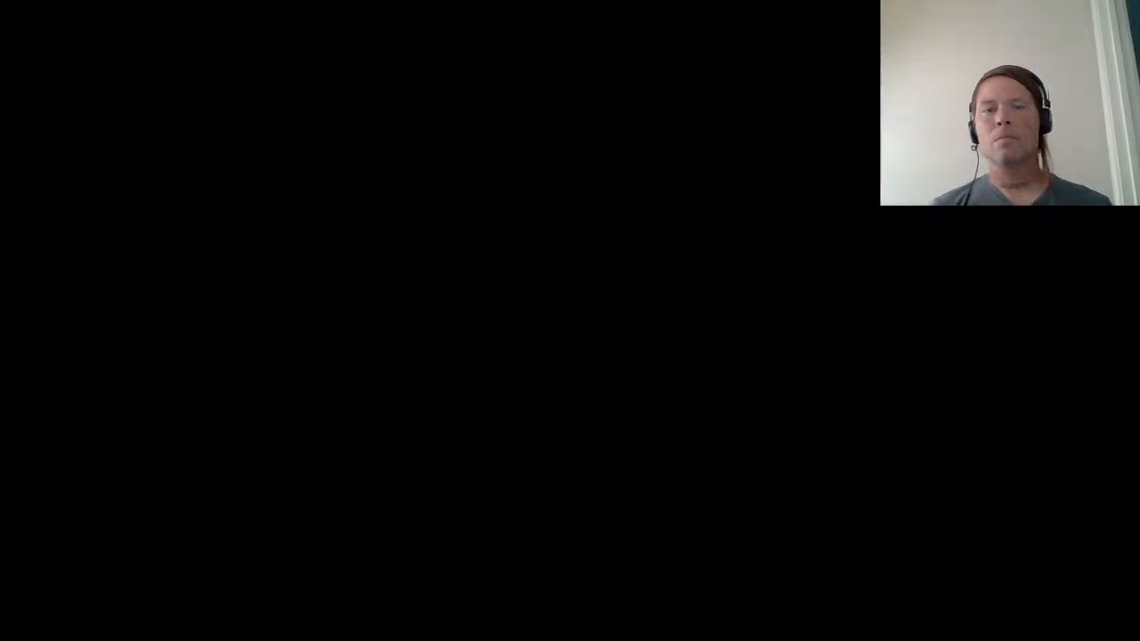
Step: Flatten the frozen third track and select its clip from bar 1 to bar 9
right_click(1022, 215)
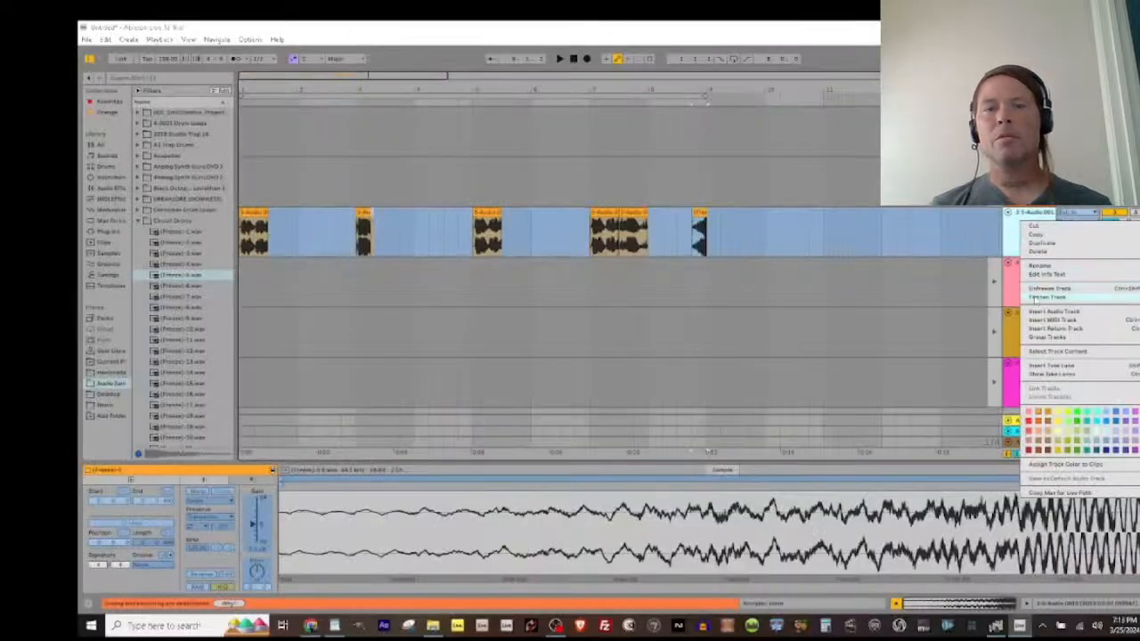
click(1049, 297)
drag(242, 225, 699, 201)
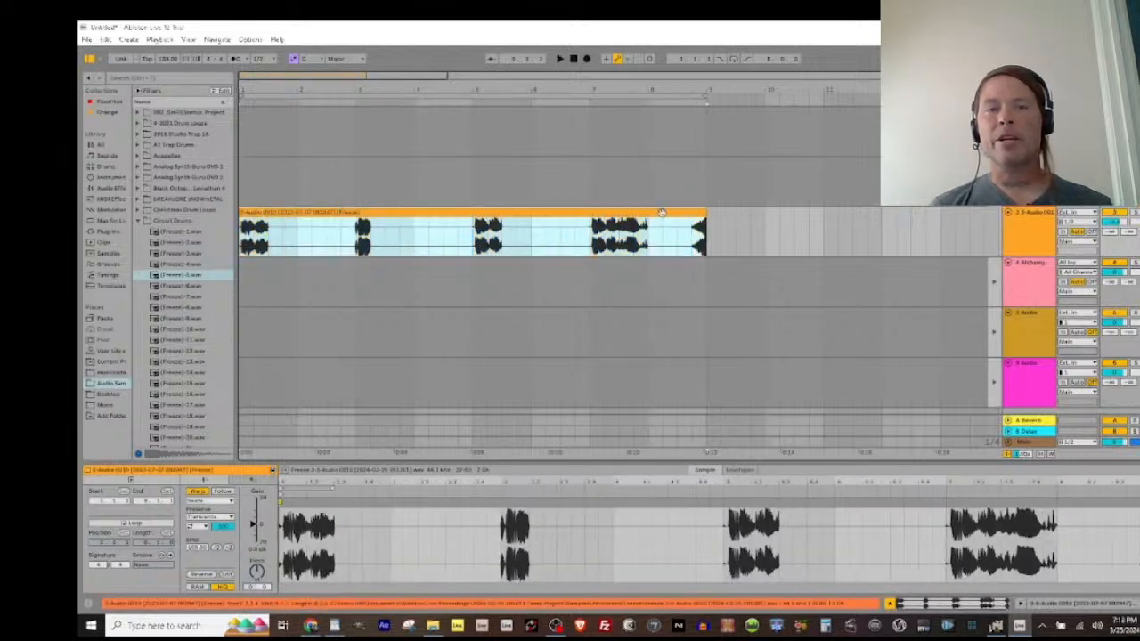
Step: Turn on looping for the flattened clip and extend its loop to the full 8 bars
key(space)
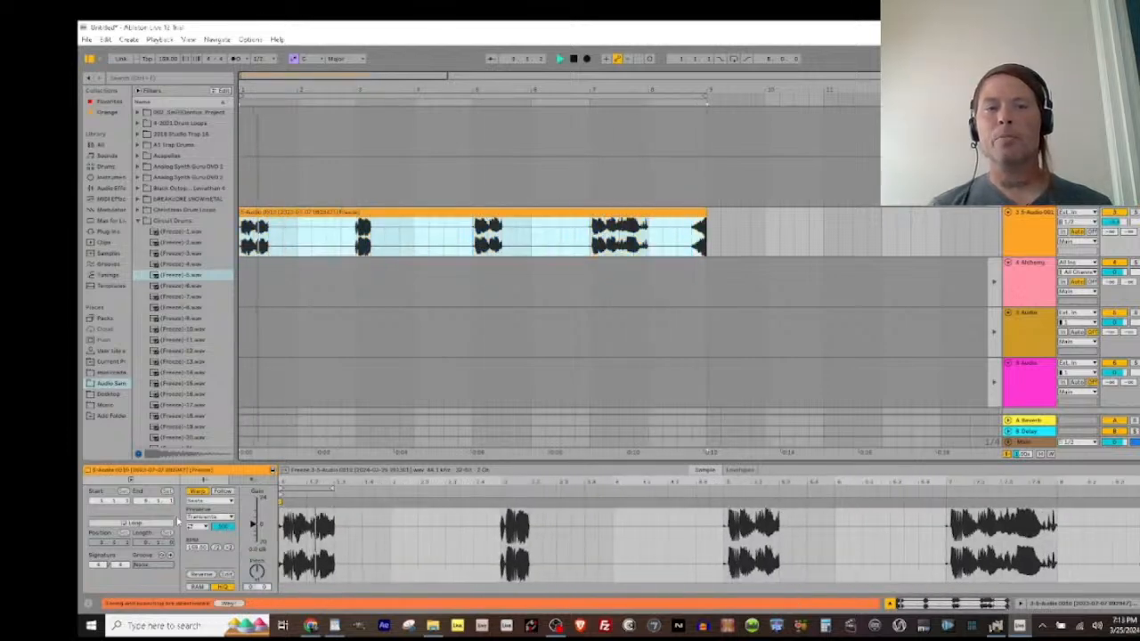
click(148, 524)
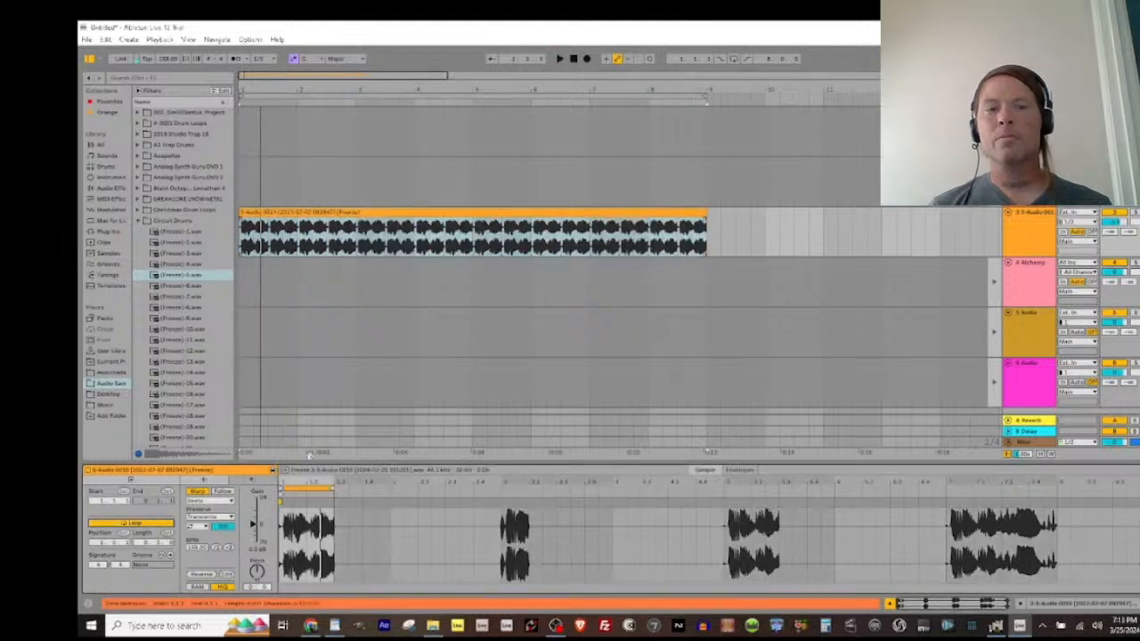
drag(330, 488, 1132, 488)
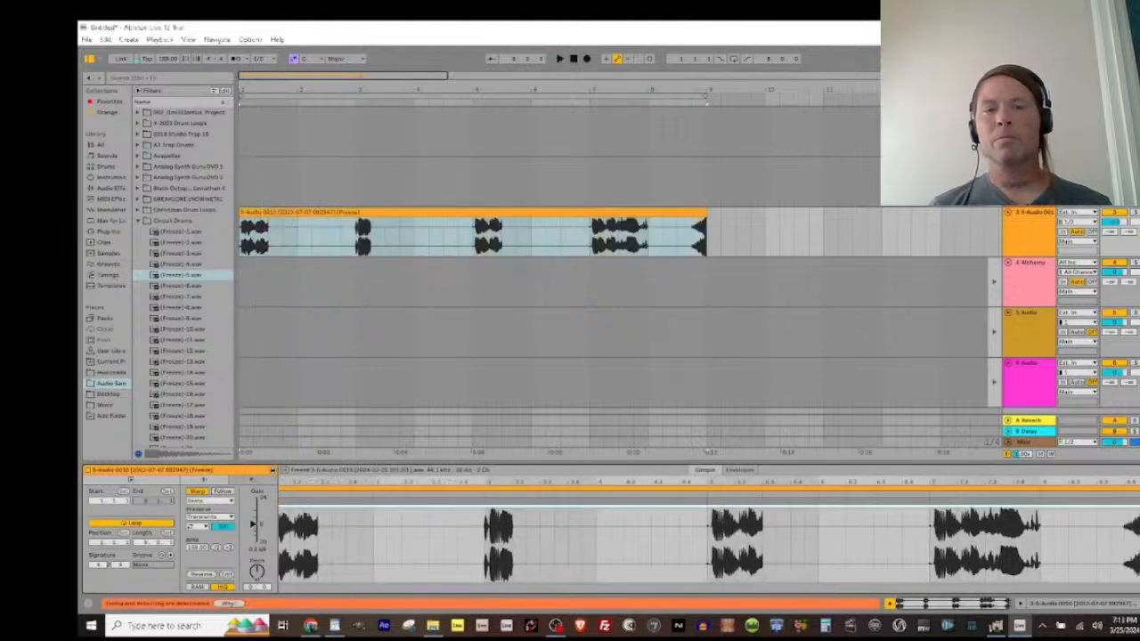
Step: Copy the looped clip into the third track's fourth slot in the Session View and launch it
click(494, 215)
key(Tab)
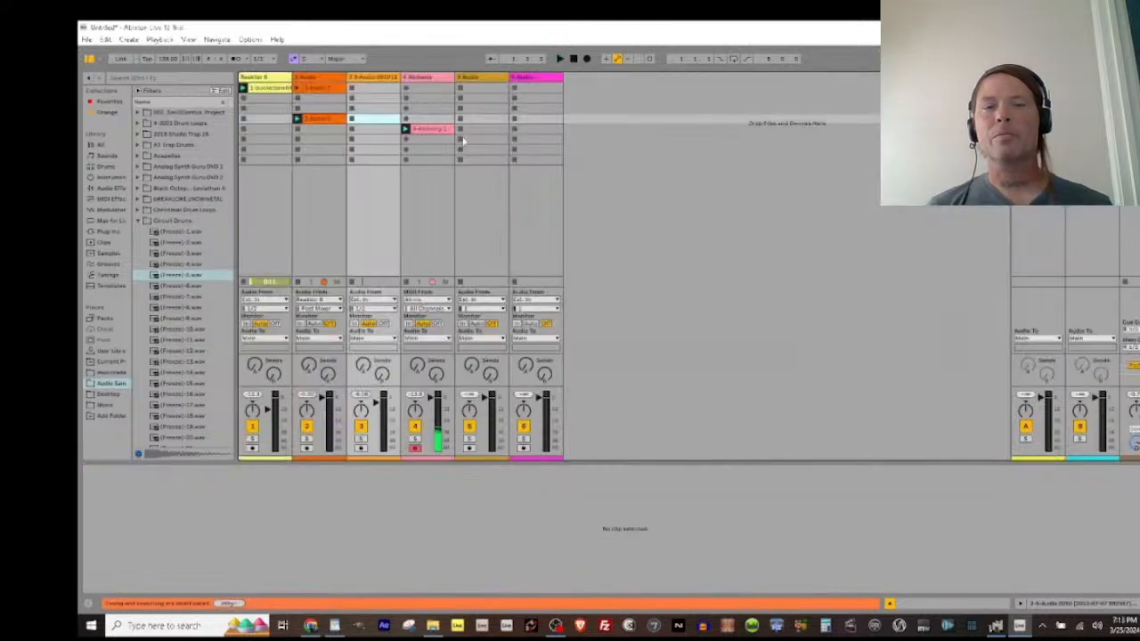
key(ctrl+v)
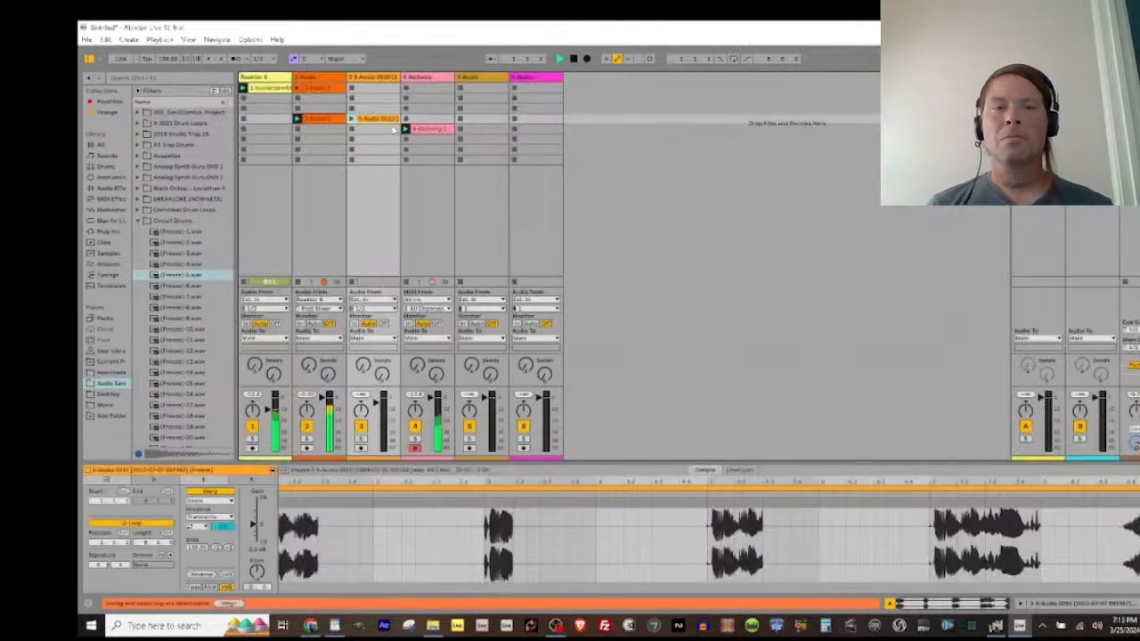
click(352, 118)
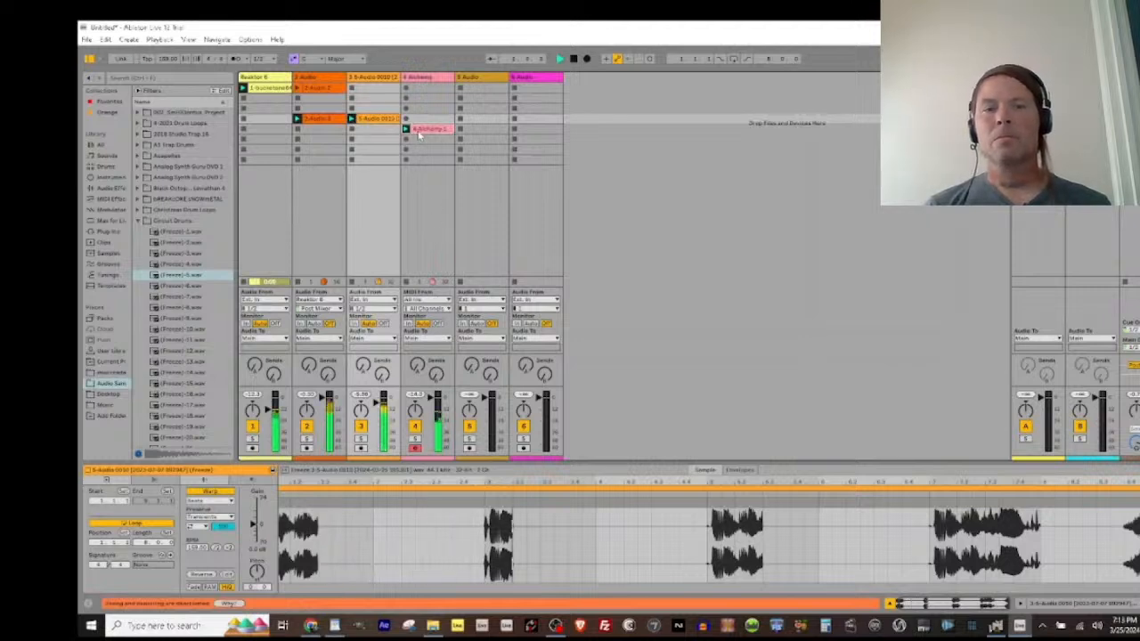
Step: Move the Alchemy clip and the Reaktor 6 clip into the fourth scene alongside the other clips
drag(422, 131, 421, 119)
drag(267, 89, 267, 118)
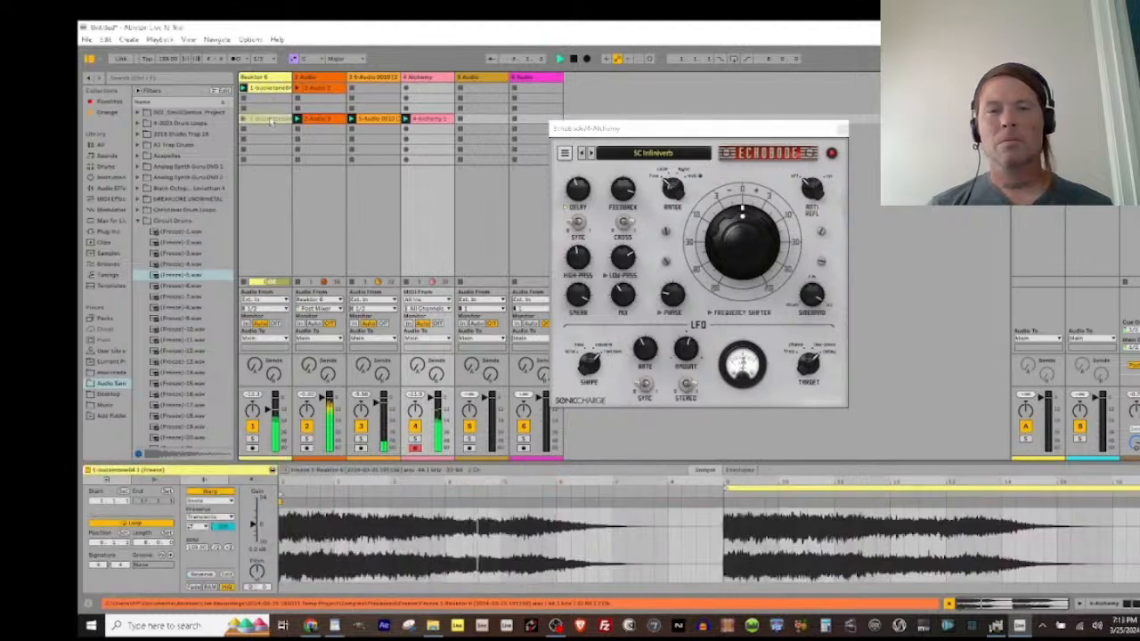
Step: Freeze the Alchemy track and place its frozen clip on the fifth track as audio in the fourth scene
click(421, 89)
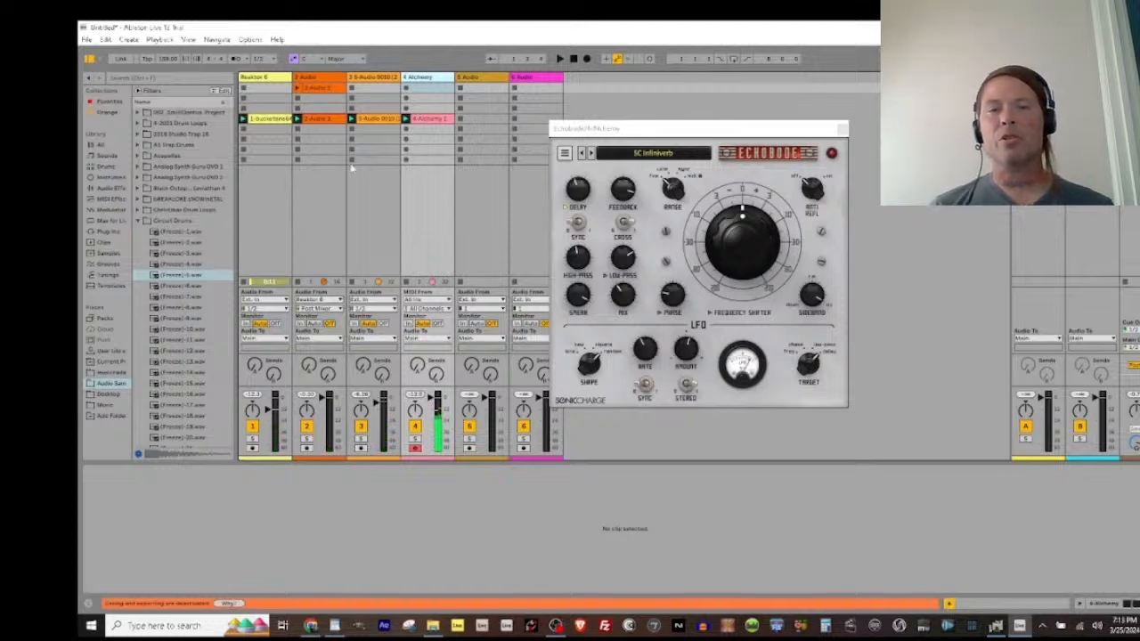
right_click(425, 79)
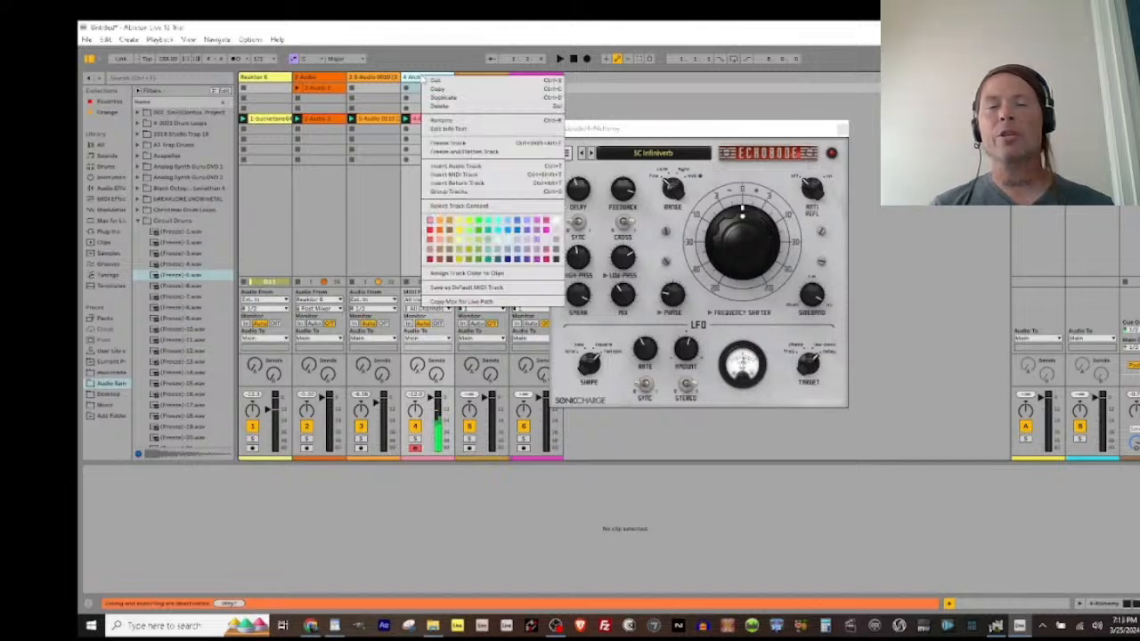
click(441, 144)
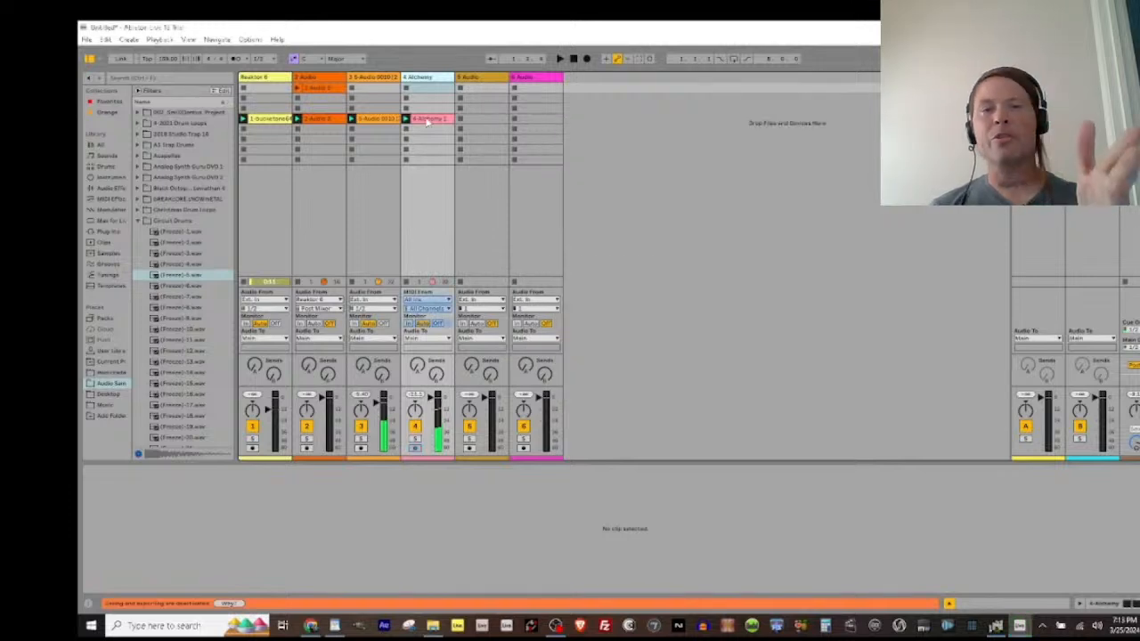
drag(427, 120, 468, 121)
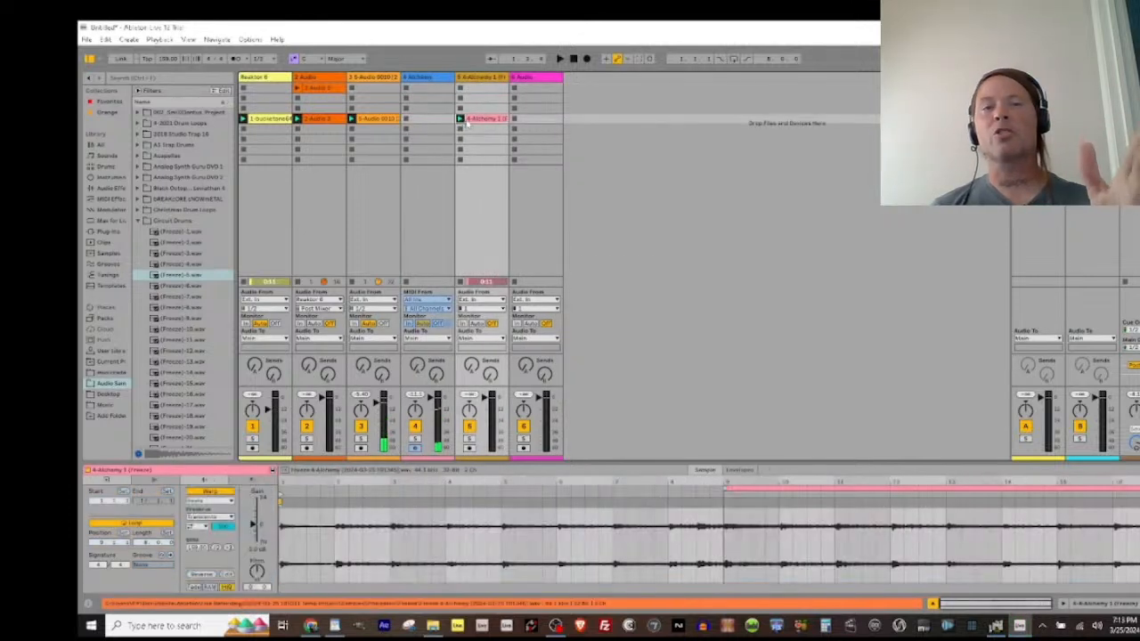
Step: Unfreeze the Alchemy track and arm it for recording
right_click(428, 78)
click(442, 151)
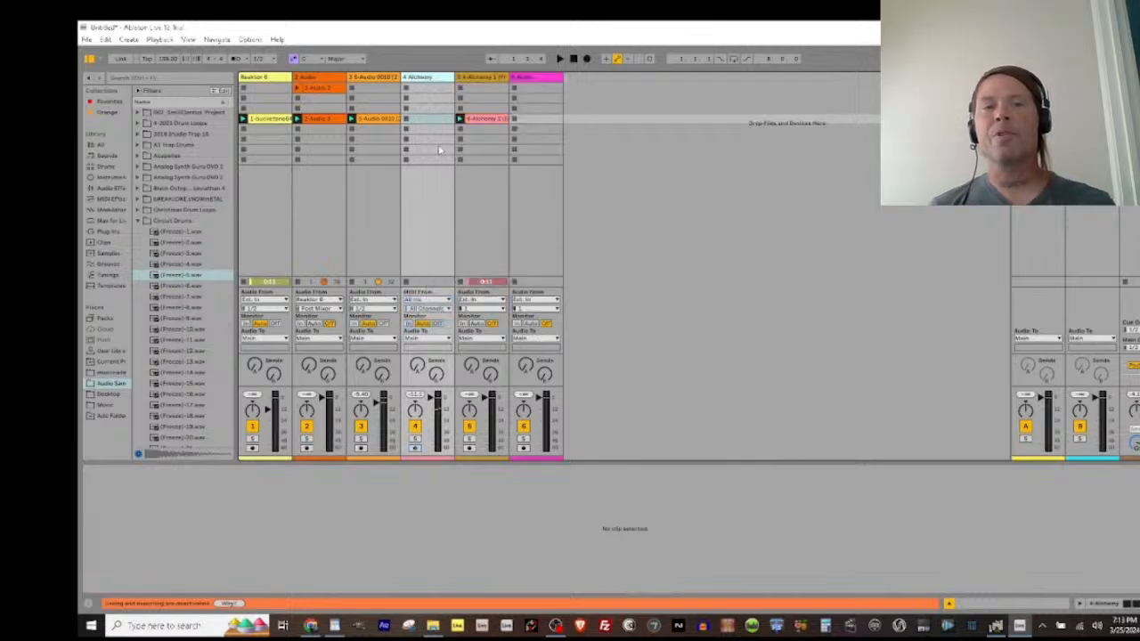
click(415, 447)
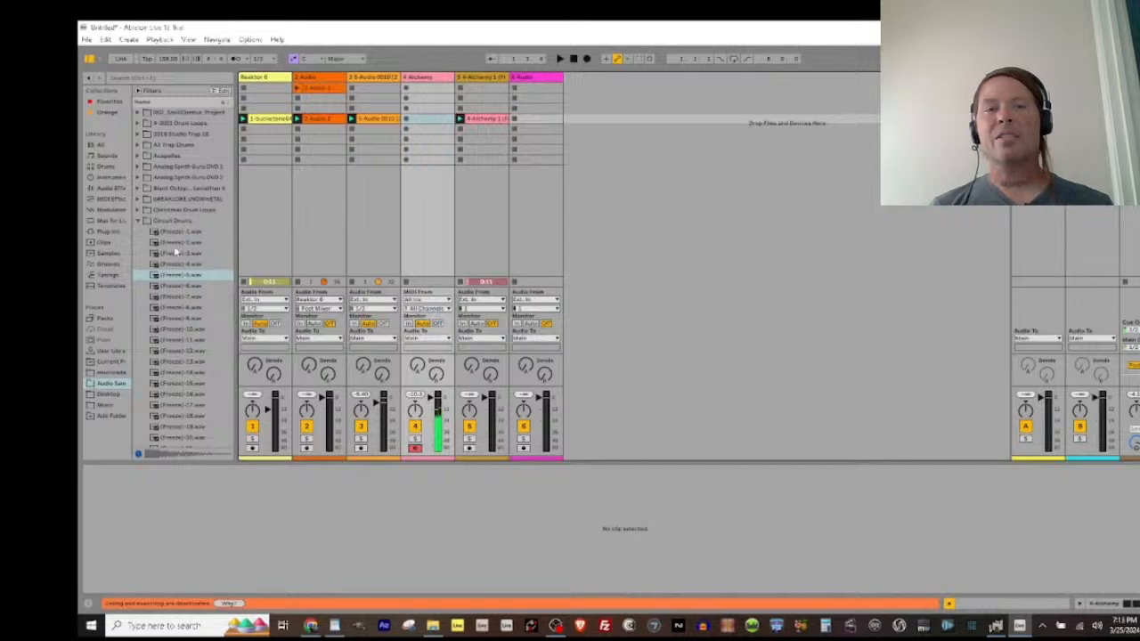
Step: Show the Alchemy track's devices and load the SC Filter Chops preset in Echobode
key(shift+Tab)
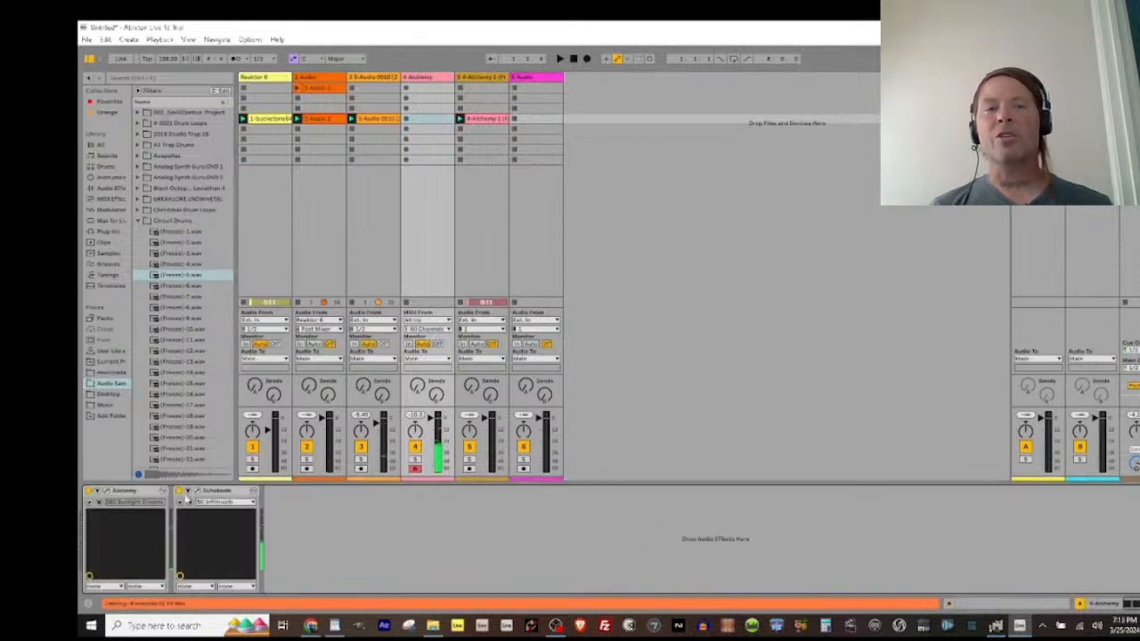
click(225, 503)
click(224, 503)
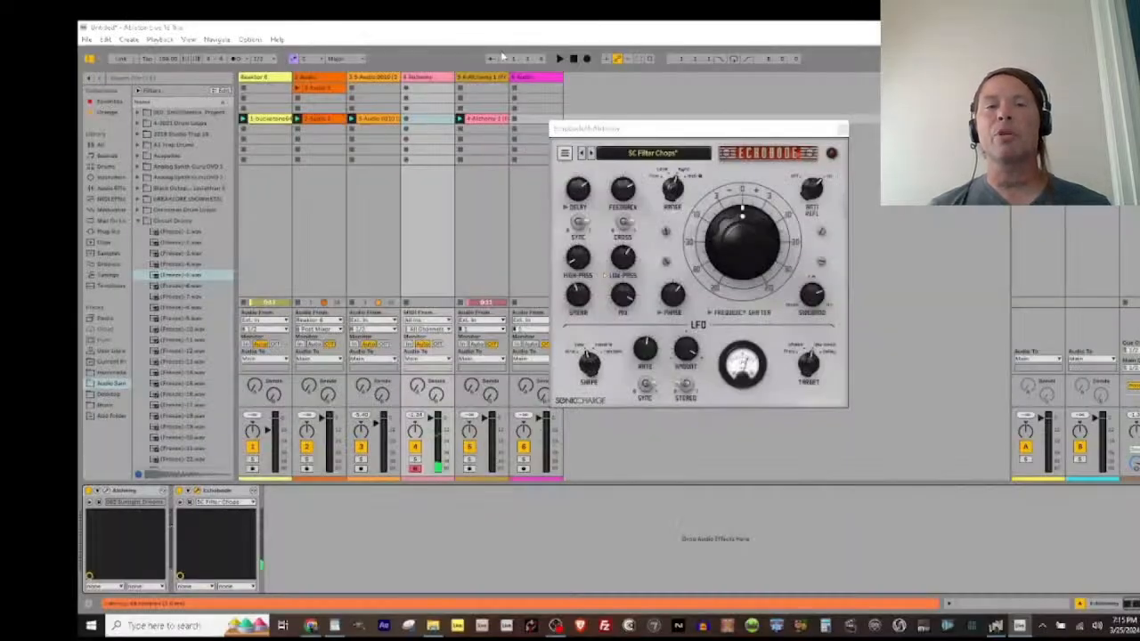
Step: Open the Alchemy instrument and load its Droplet Harp preset
click(106, 490)
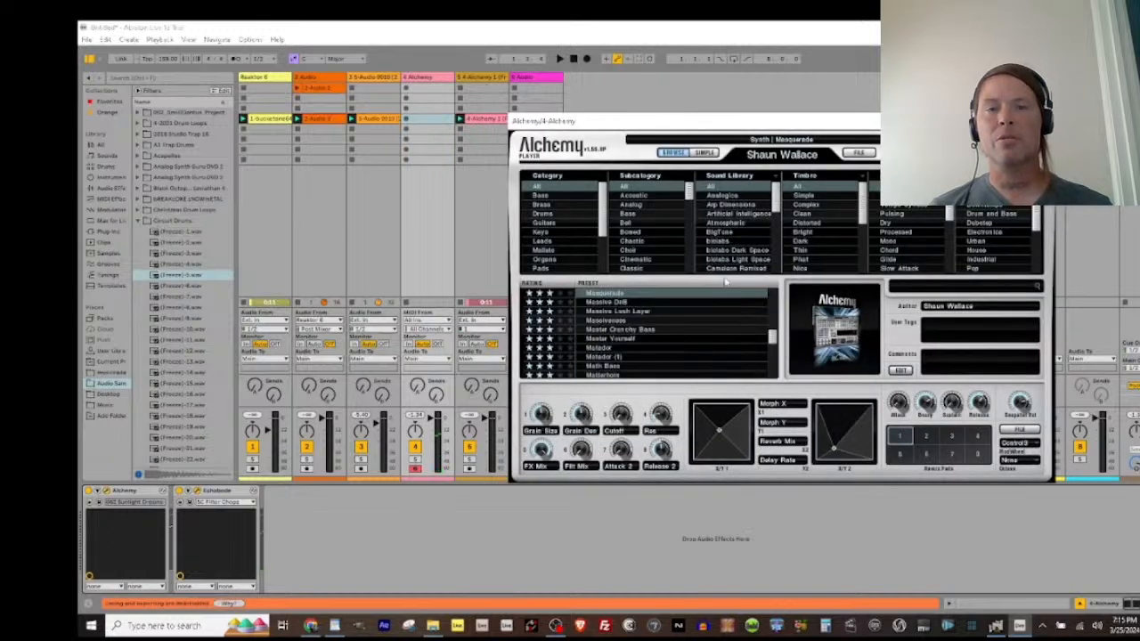
drag(772, 336, 772, 319)
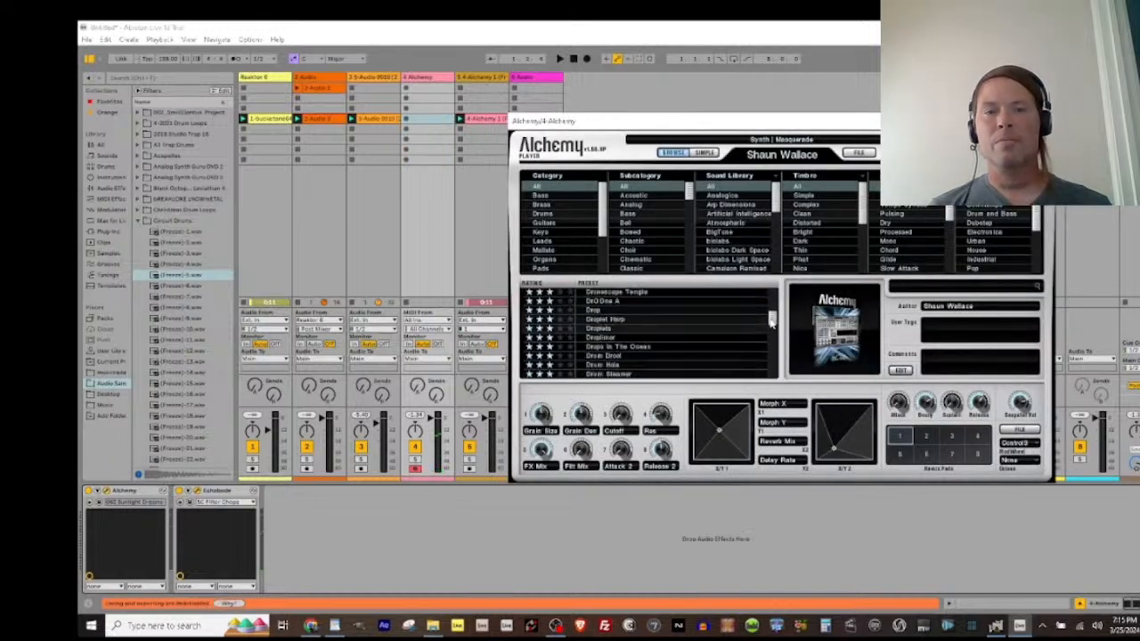
click(672, 319)
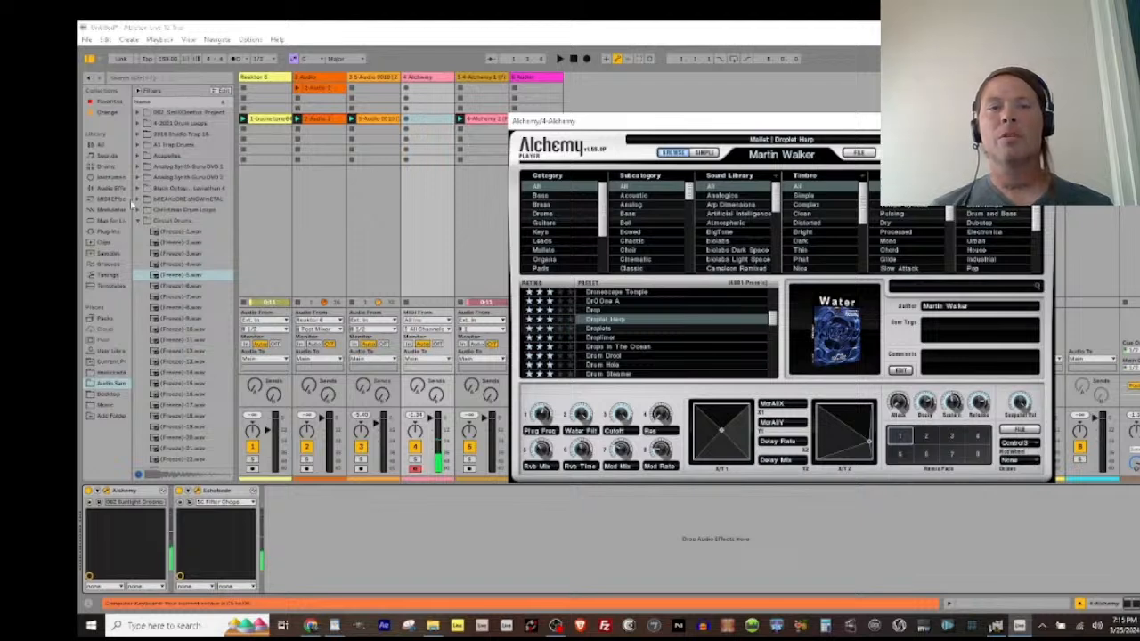
Step: Add the Arpeggiator MIDI effect in front of Alchemy on the fourth track
click(107, 188)
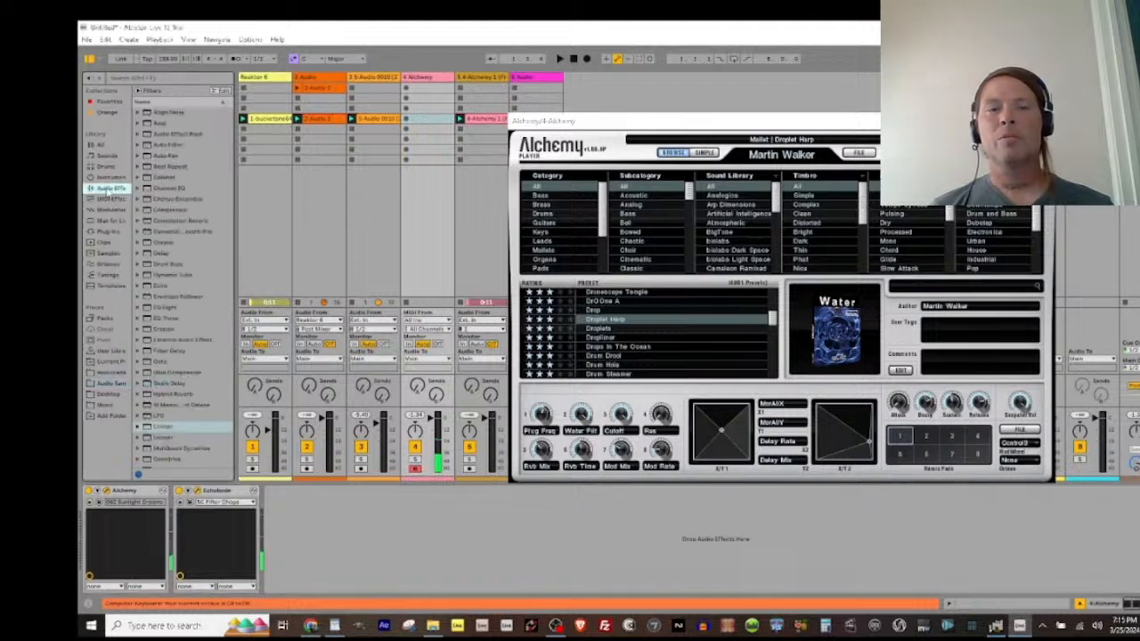
click(108, 199)
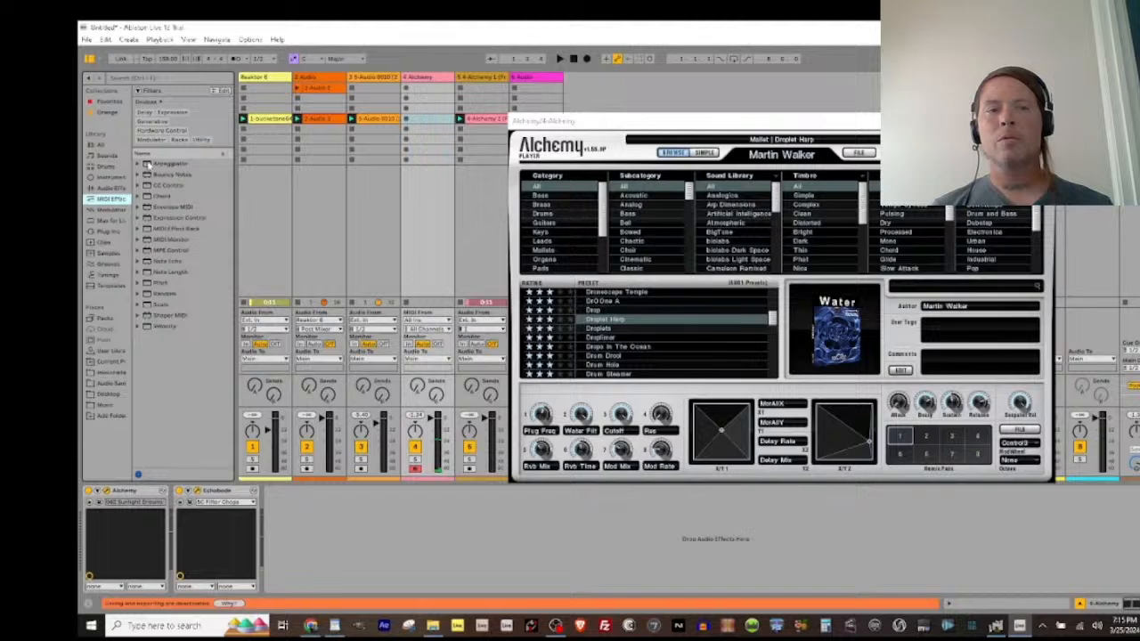
drag(147, 165, 90, 527)
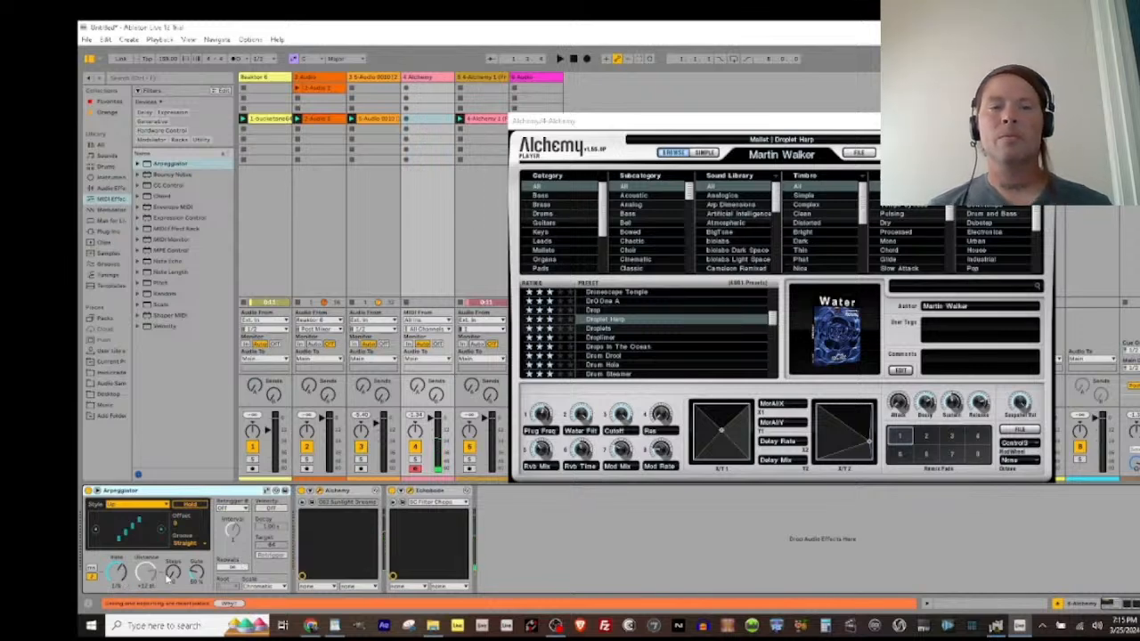
Step: Set the Arpeggiator's Distance to +12 st on the fourth track
click(146, 572)
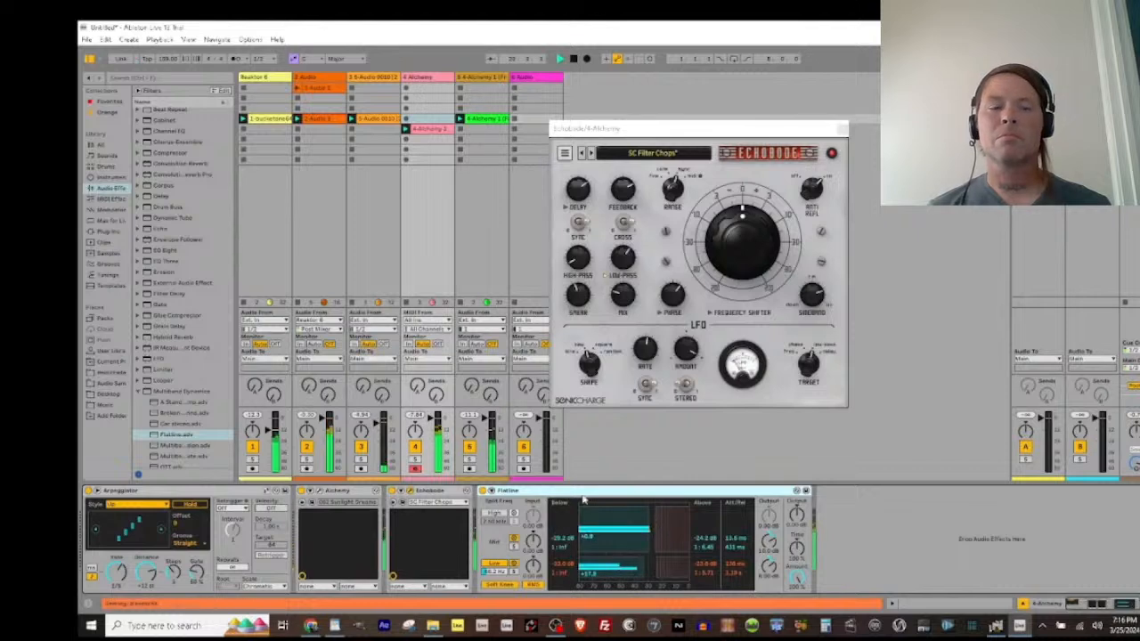
Step: Close the Echobode window and audition its presets during playback, ending on SC Radium Factory
click(842, 130)
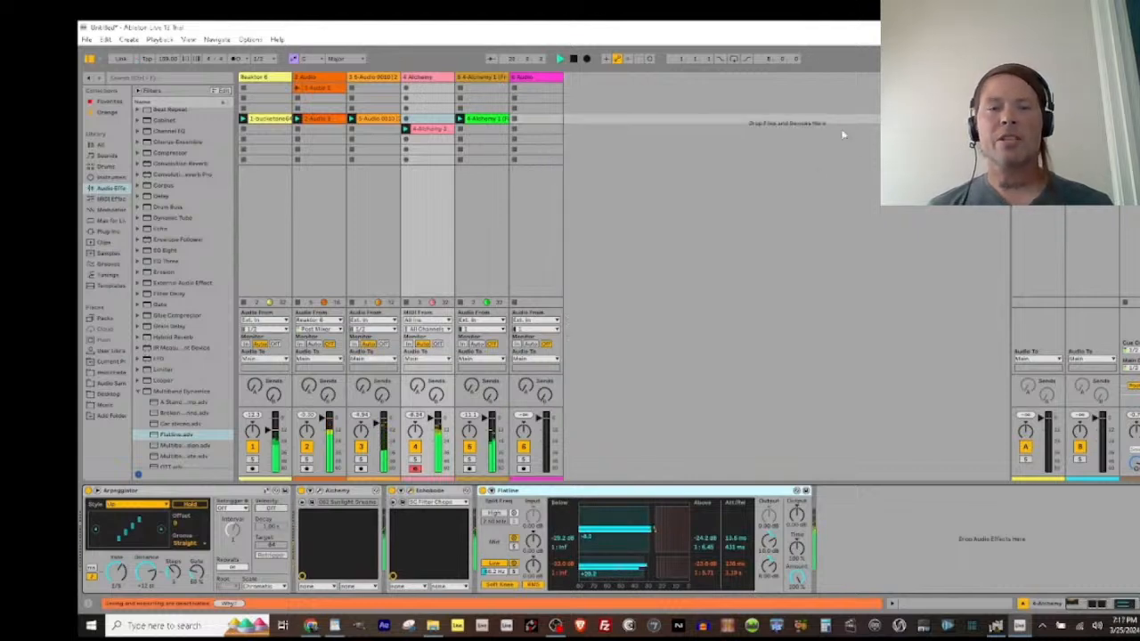
click(431, 504)
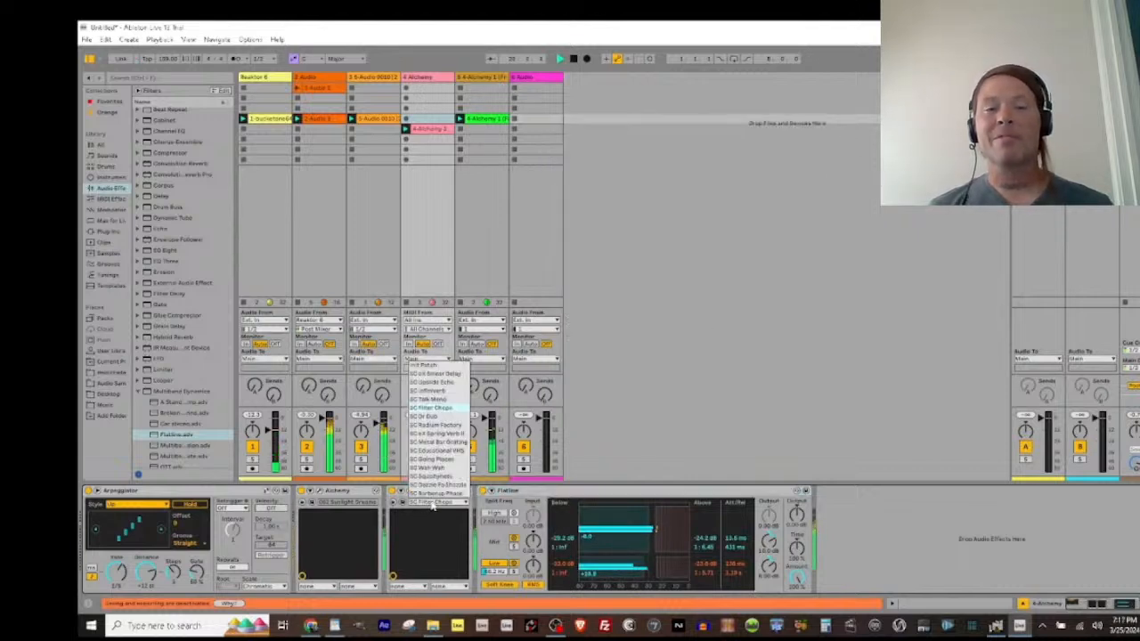
click(434, 484)
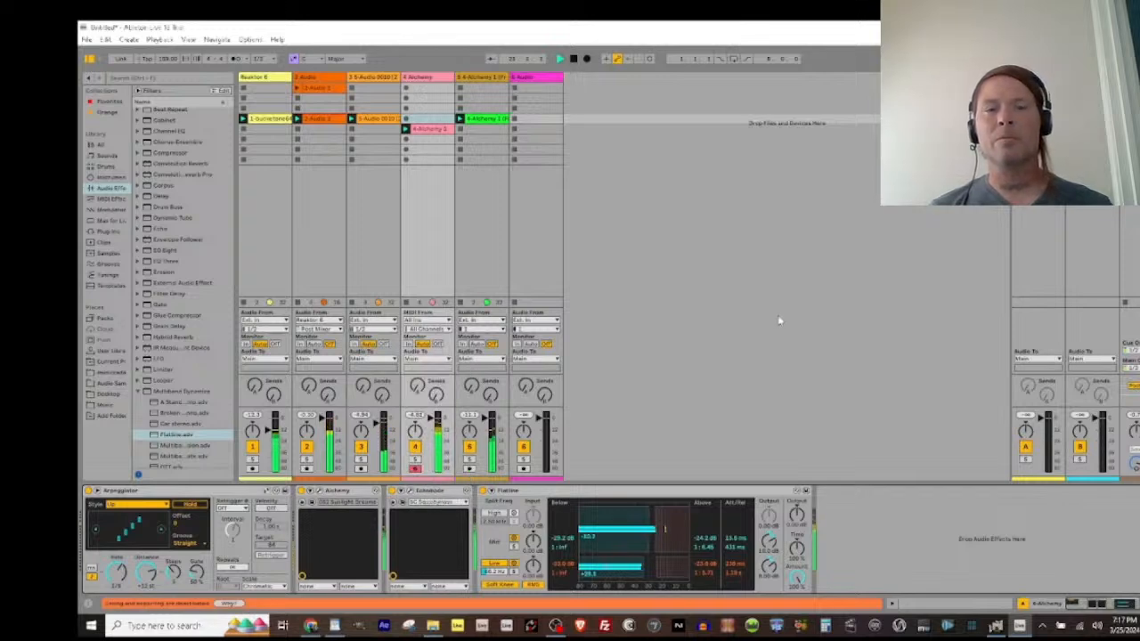
key(Down)
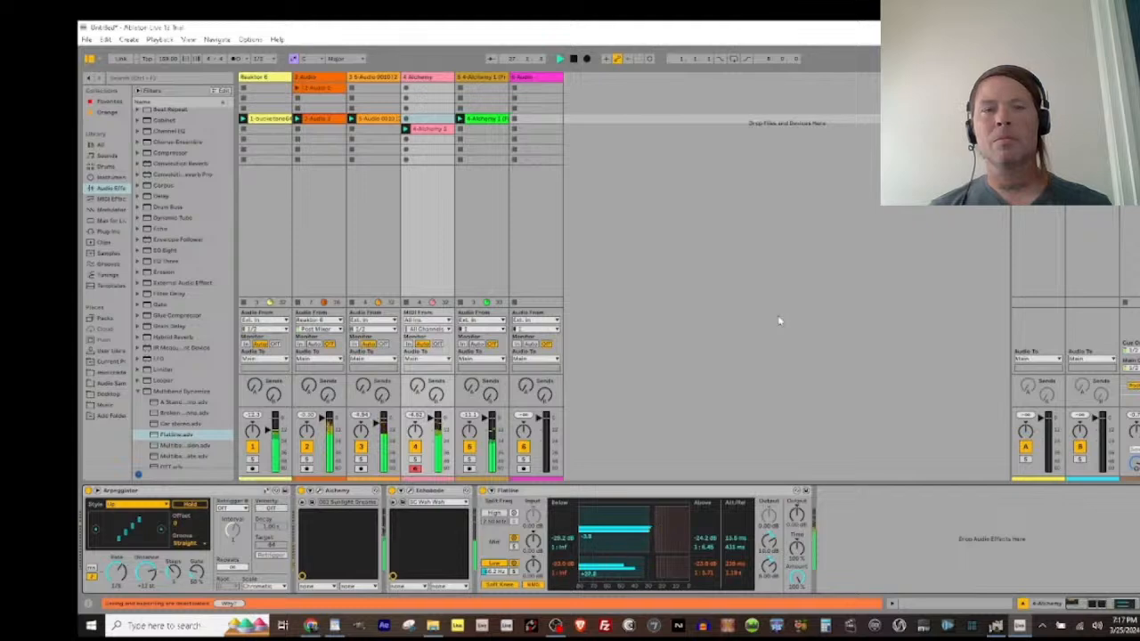
key(Down)
key(Down)
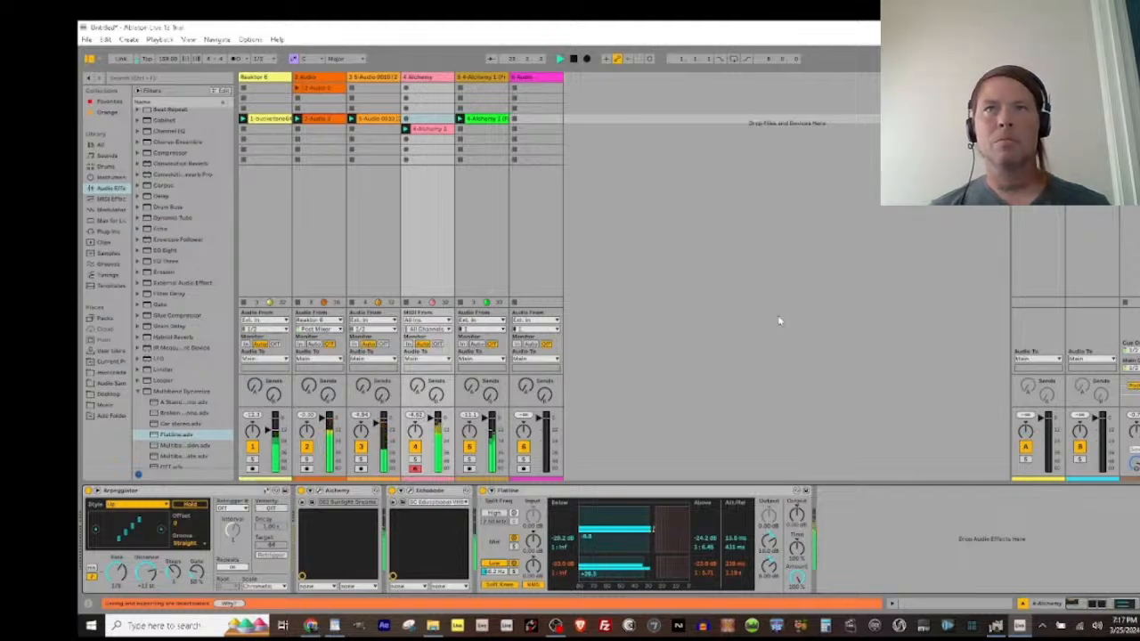
key(Down)
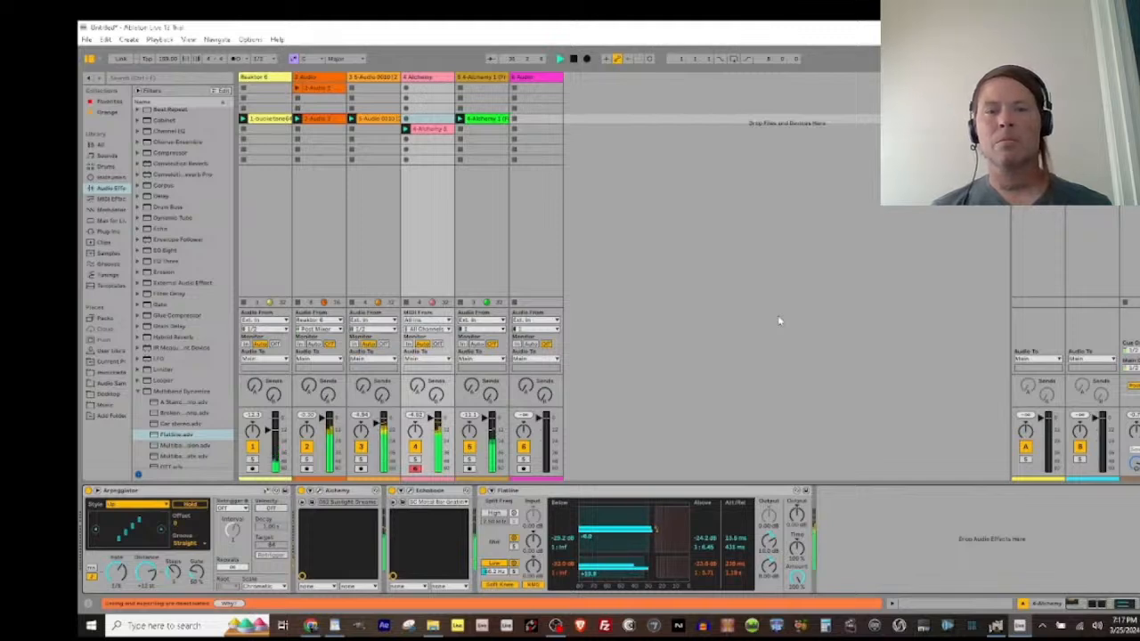
key(Down)
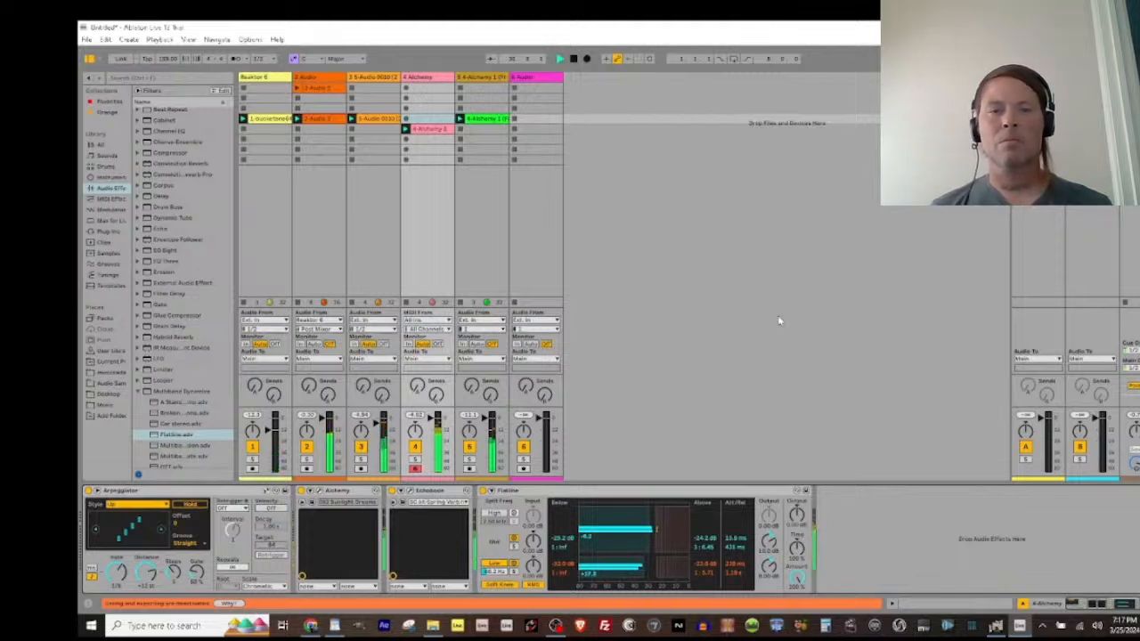
key(Down)
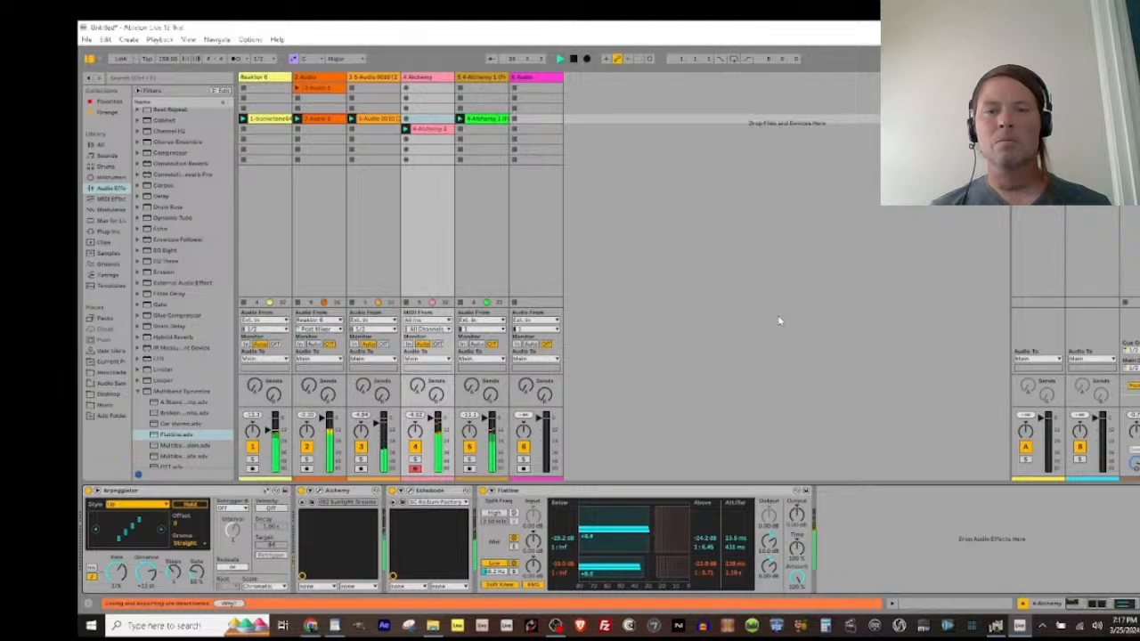
key(Down)
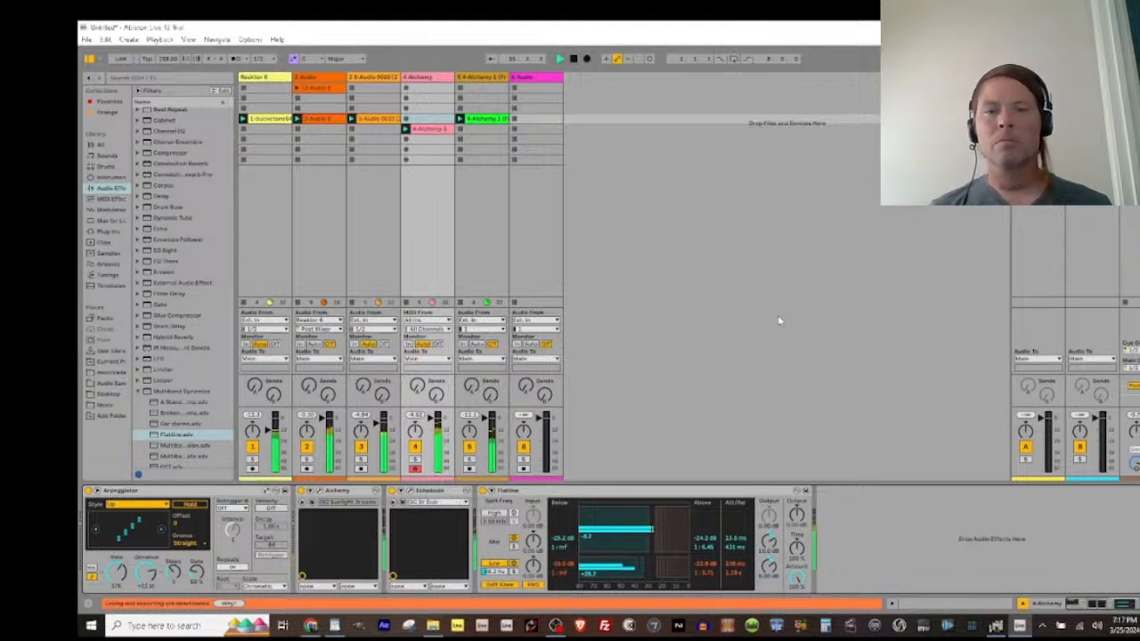
key(Down)
key(Down)
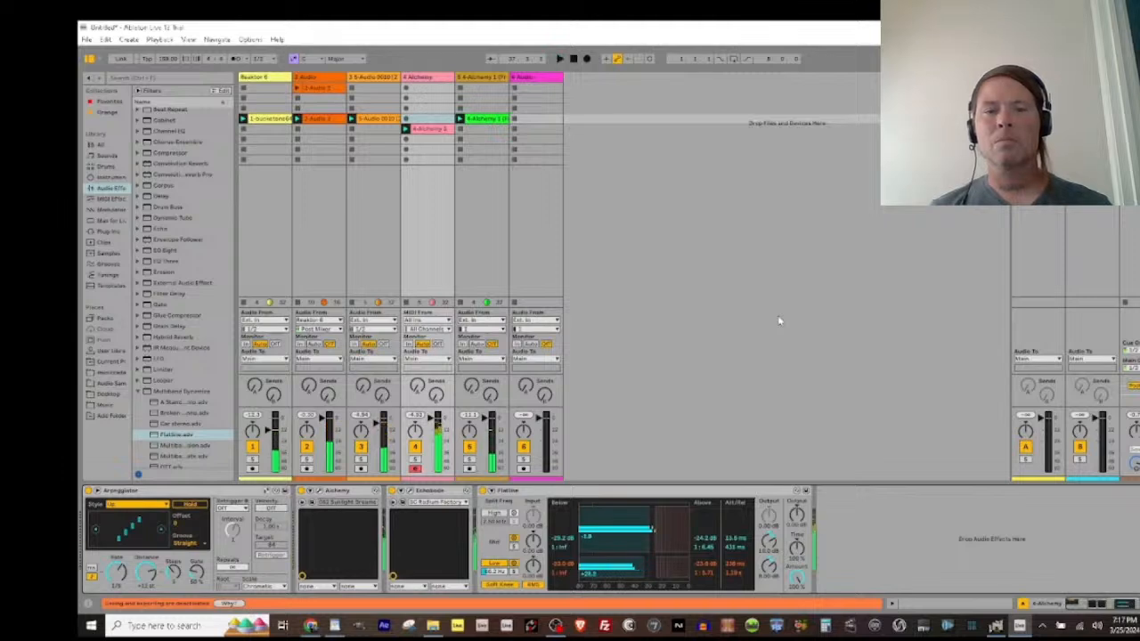
Step: Set the sixth audio track's input to the Alchemy track, arm it, and start recording in its fifth clip slot
click(428, 78)
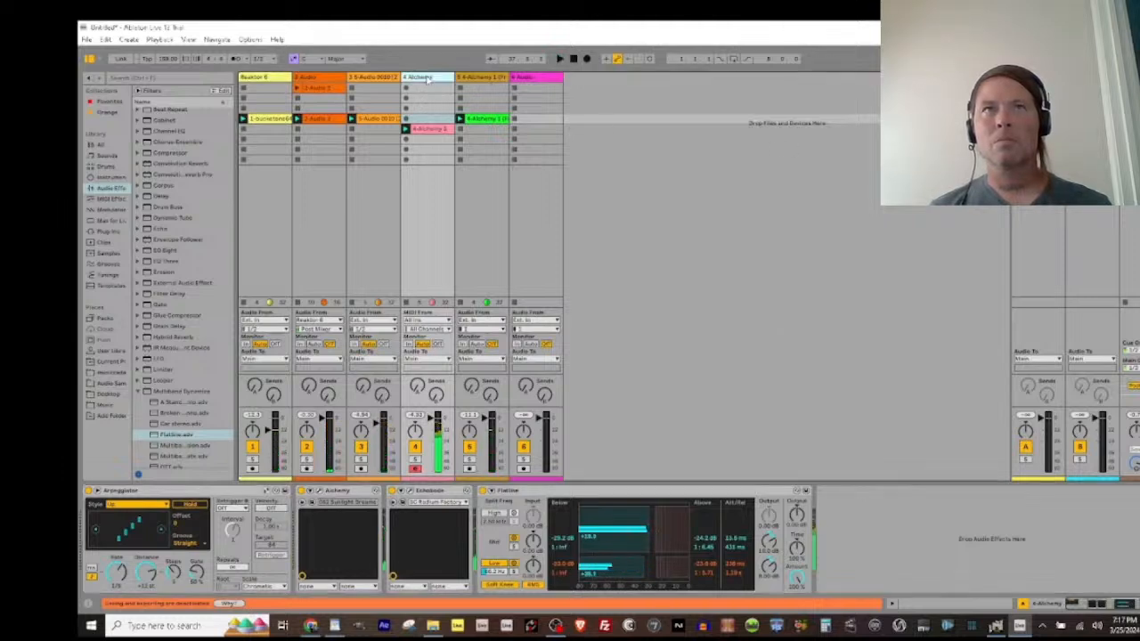
click(516, 320)
click(534, 383)
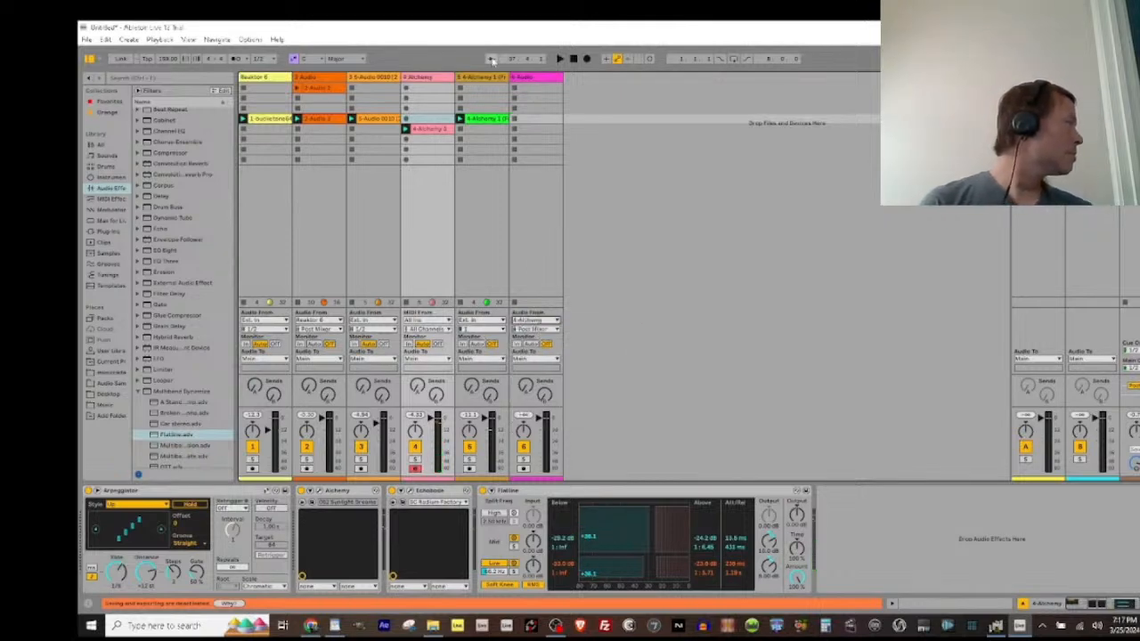
click(522, 469)
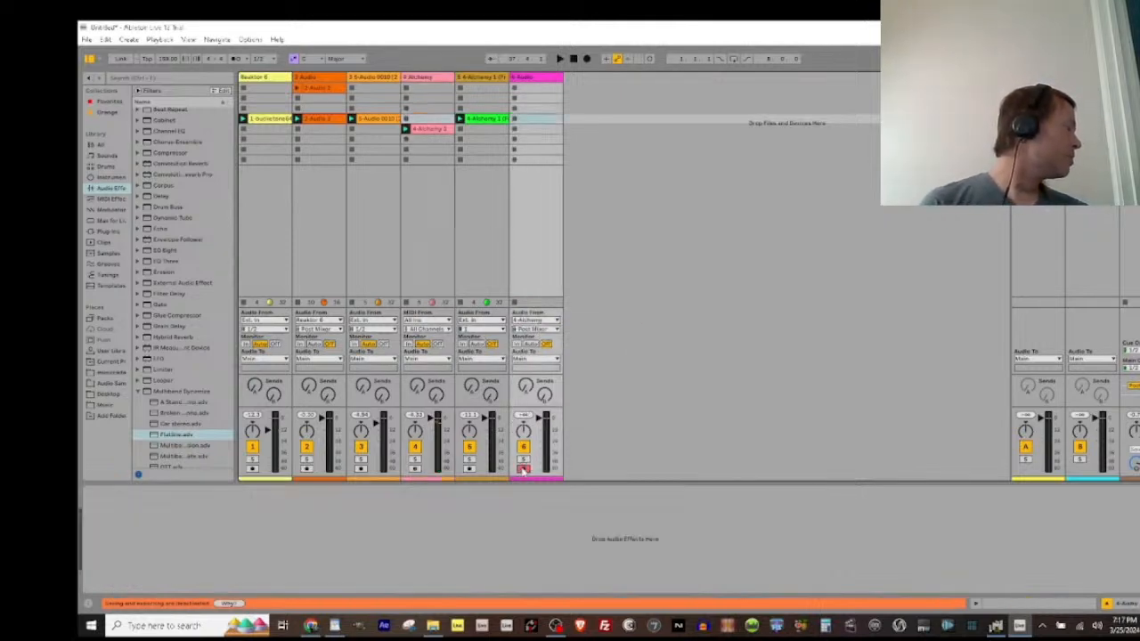
click(514, 130)
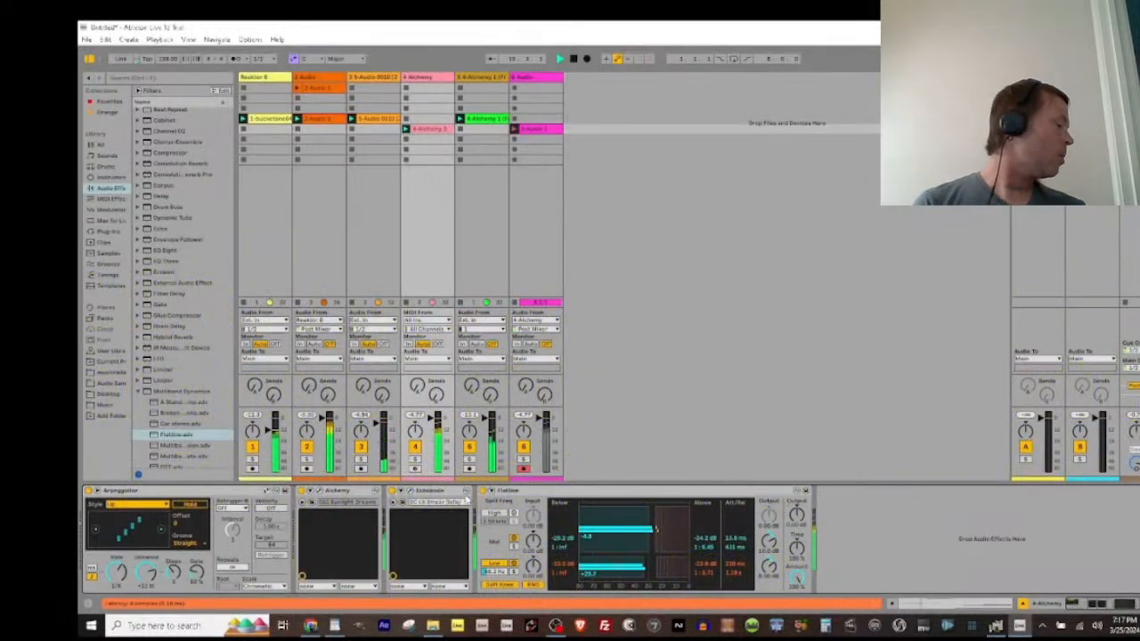
Step: Cycle through Echobode's presets while the sixth track records, ending on SC Dr Dub
key(Down)
key(Down)
key(Down)
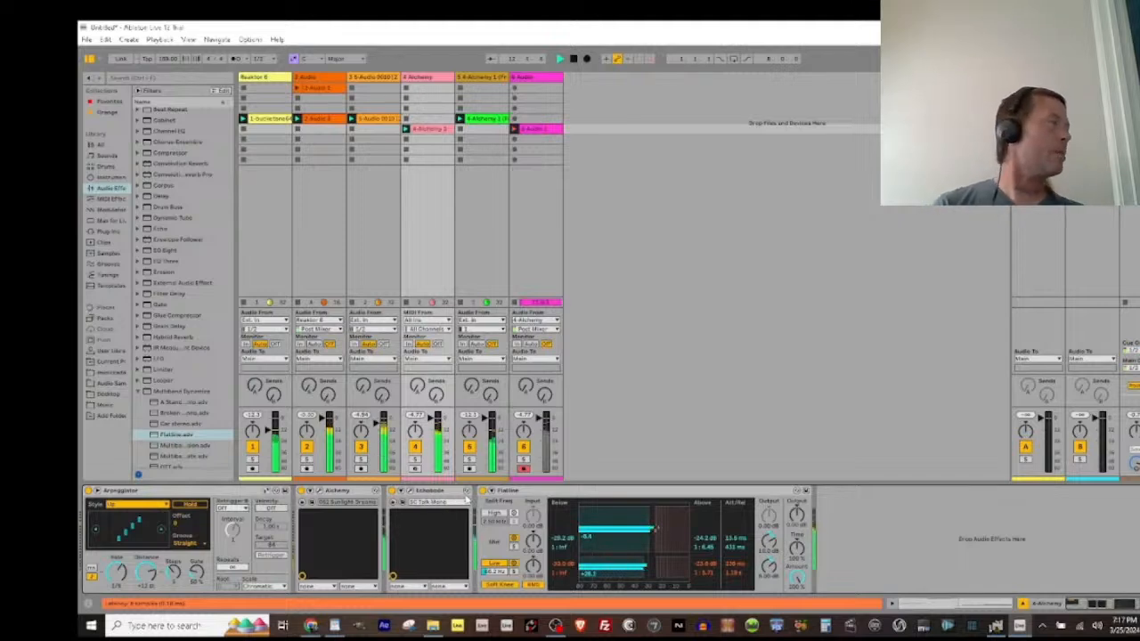
key(Down)
key(Down)
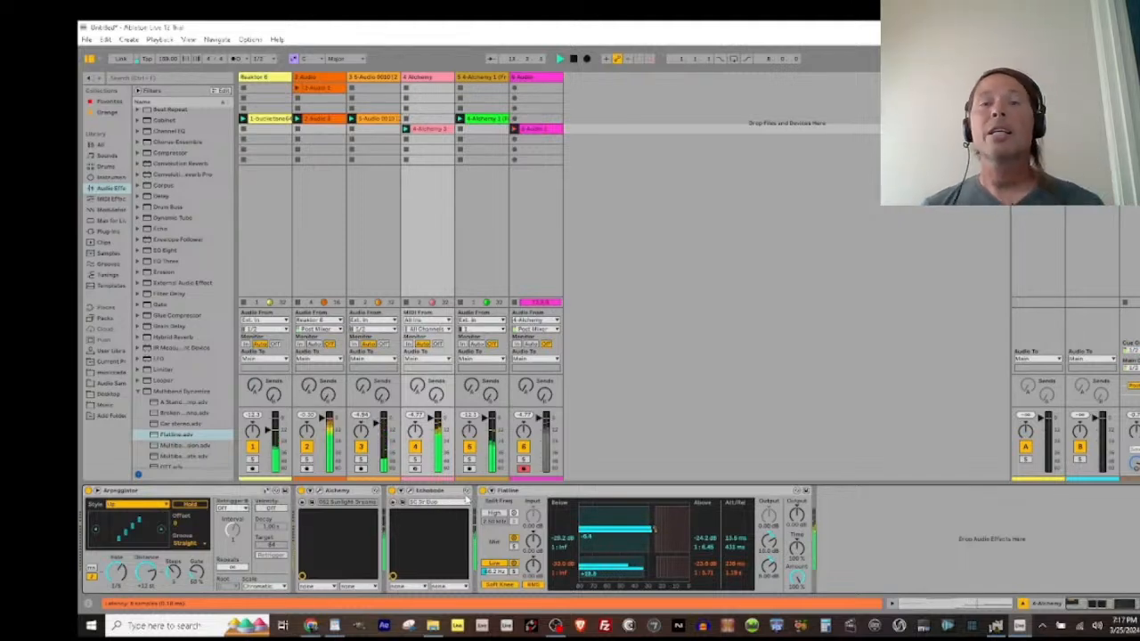
key(Down)
key(Down)
key(Down)
key(Down)
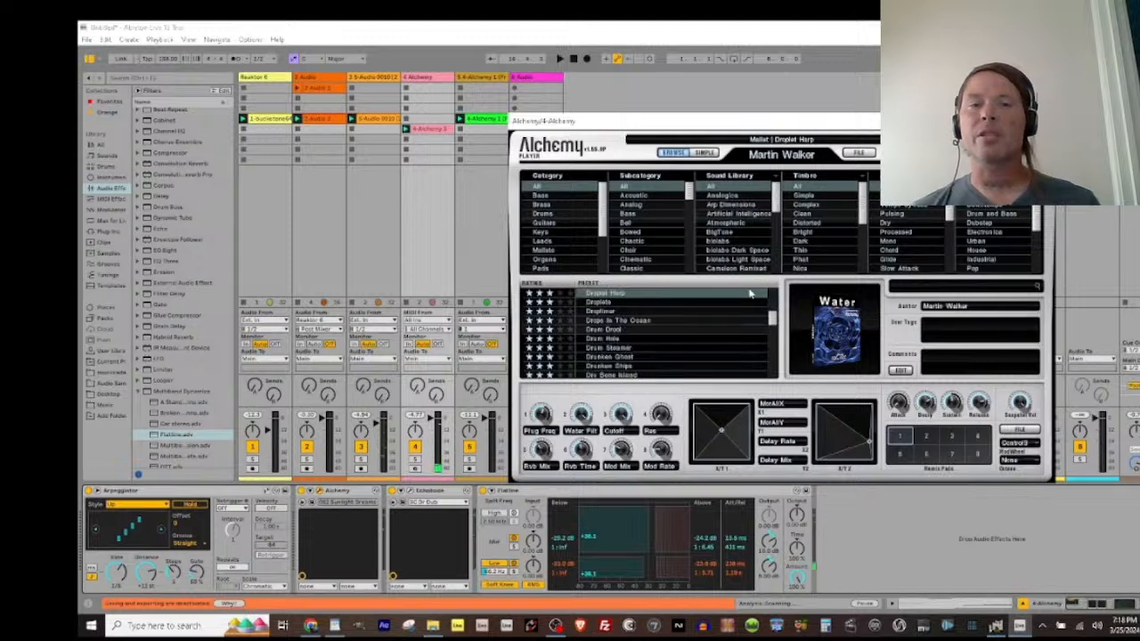
Step: Load the Strange Voicecloud preset in Alchemy, audition it, and close the instrument window
scroll(637, 347, down, 10)
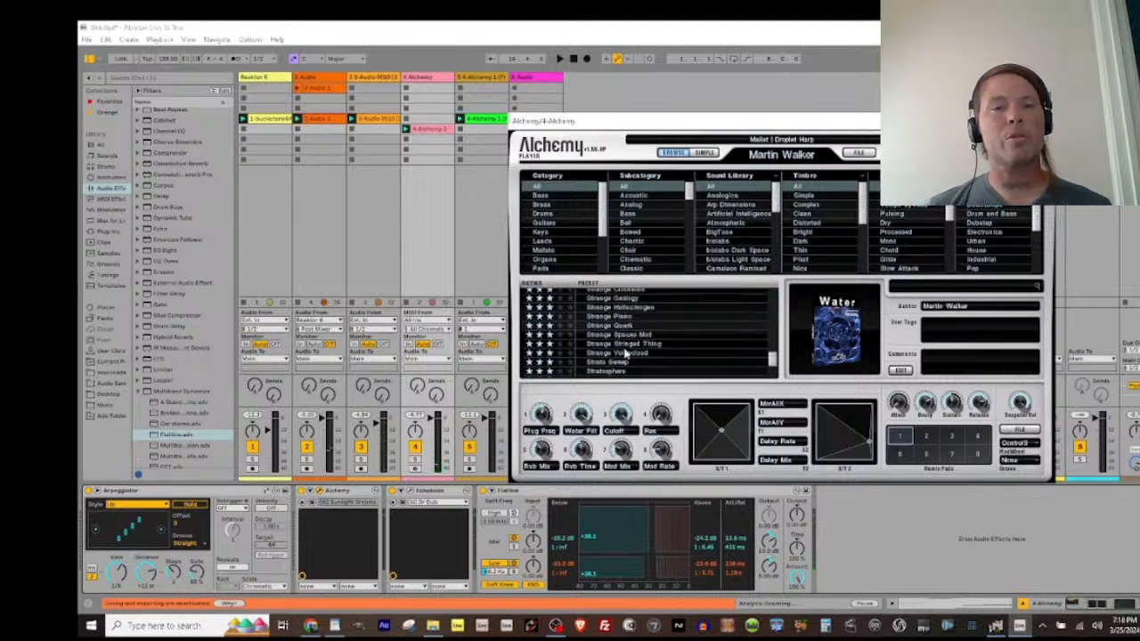
click(623, 353)
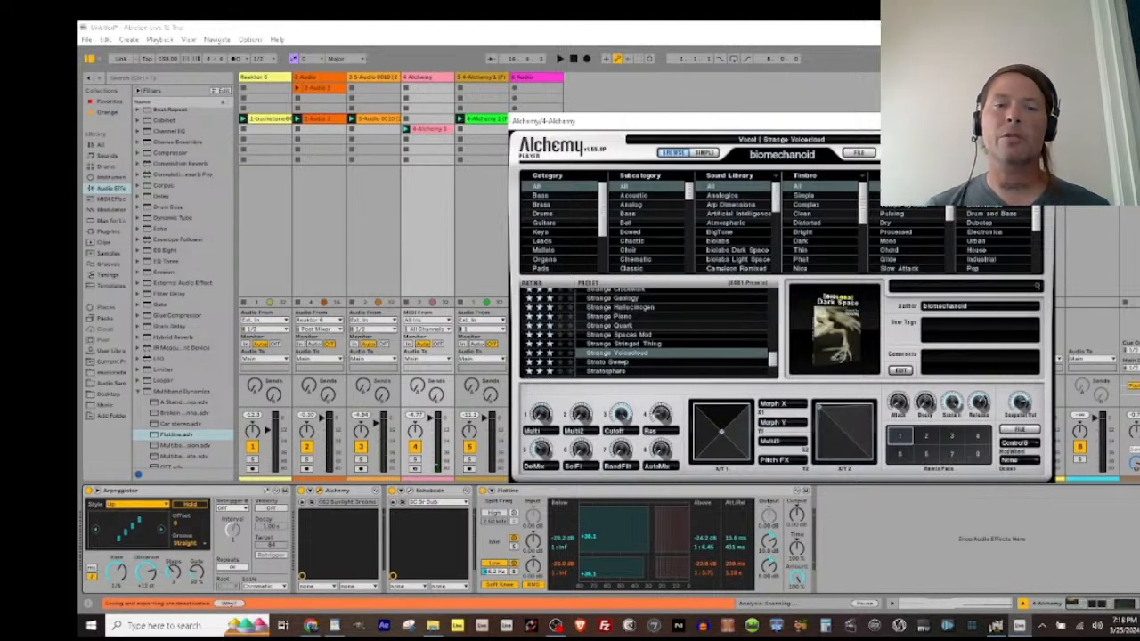
key(space)
key(space)
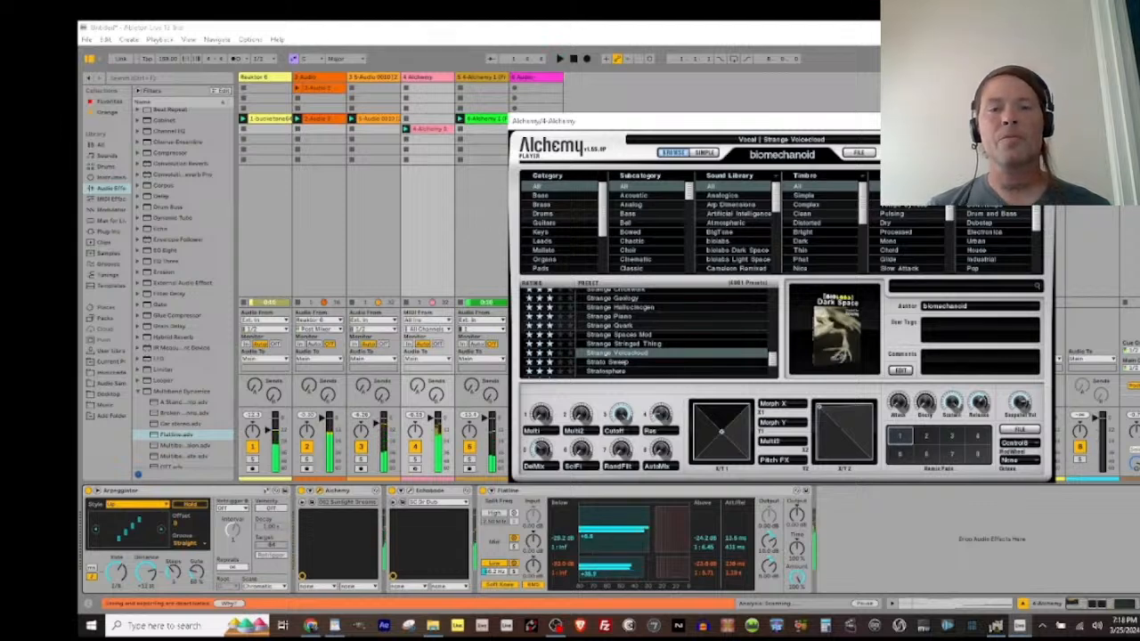
click(1041, 121)
Step: Try replacing Echobode with the fbvc64 vocoder plug-in on the Alchemy track and audition it
click(466, 492)
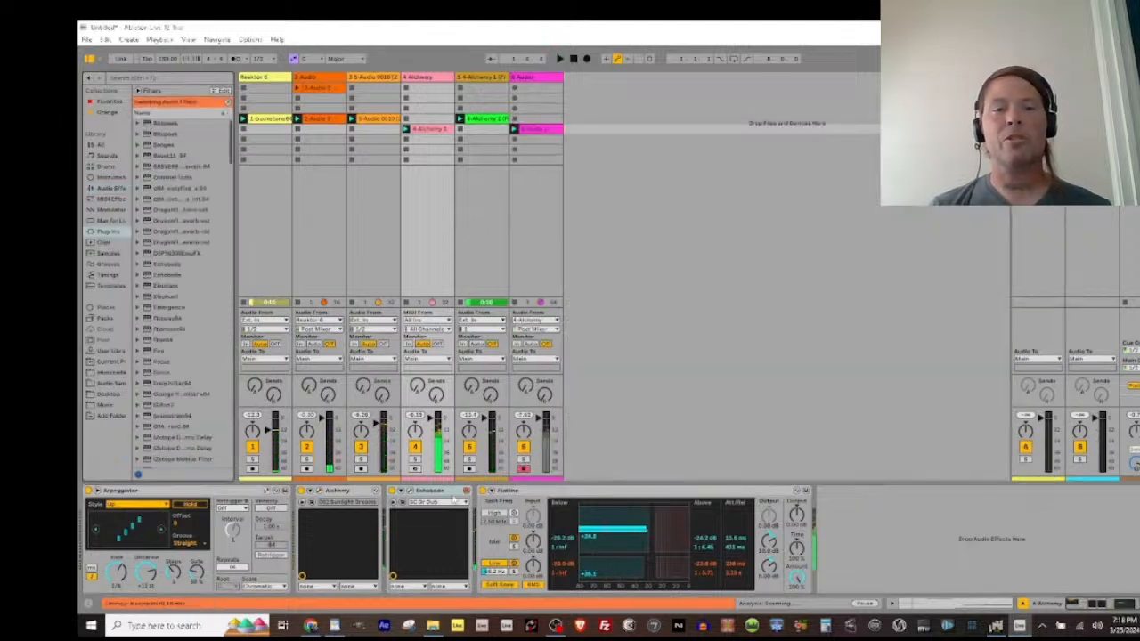
double_click(164, 341)
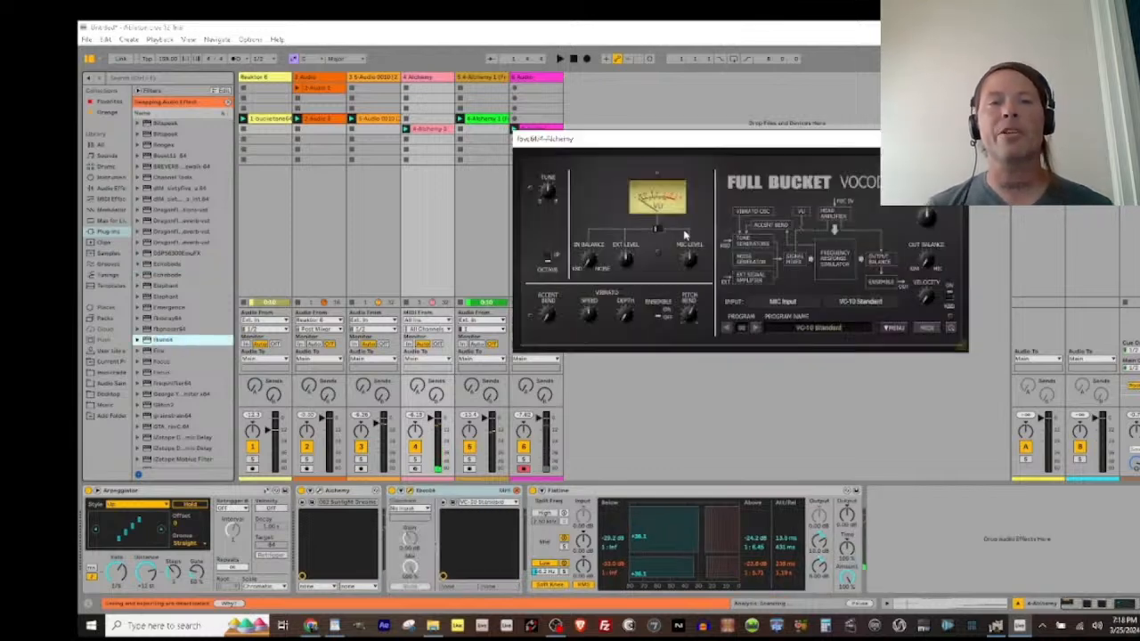
key(space)
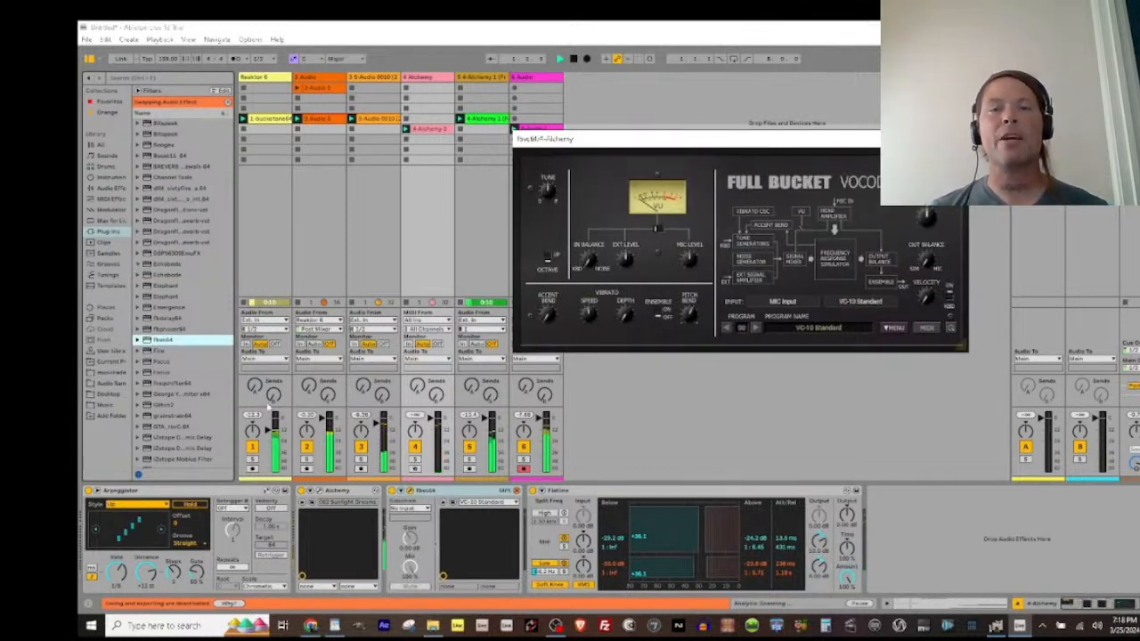
key(space)
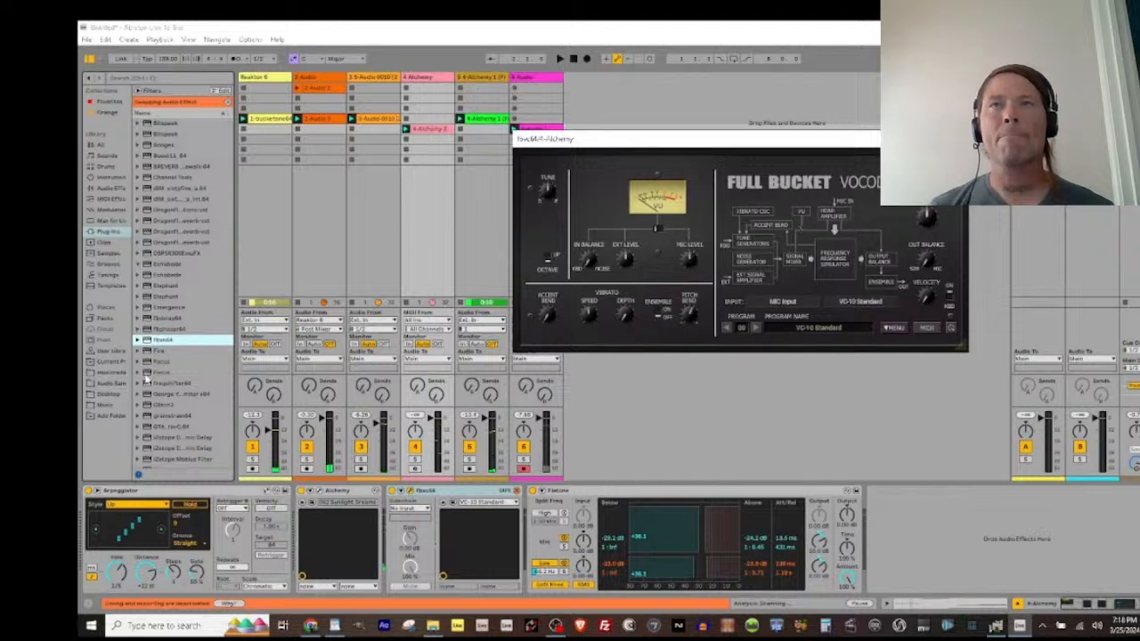
Step: Replace the vocoder with the Full Bucket frequency shifter and try its Wobble preset before choosing Laser Beam
double_click(150, 384)
key(space)
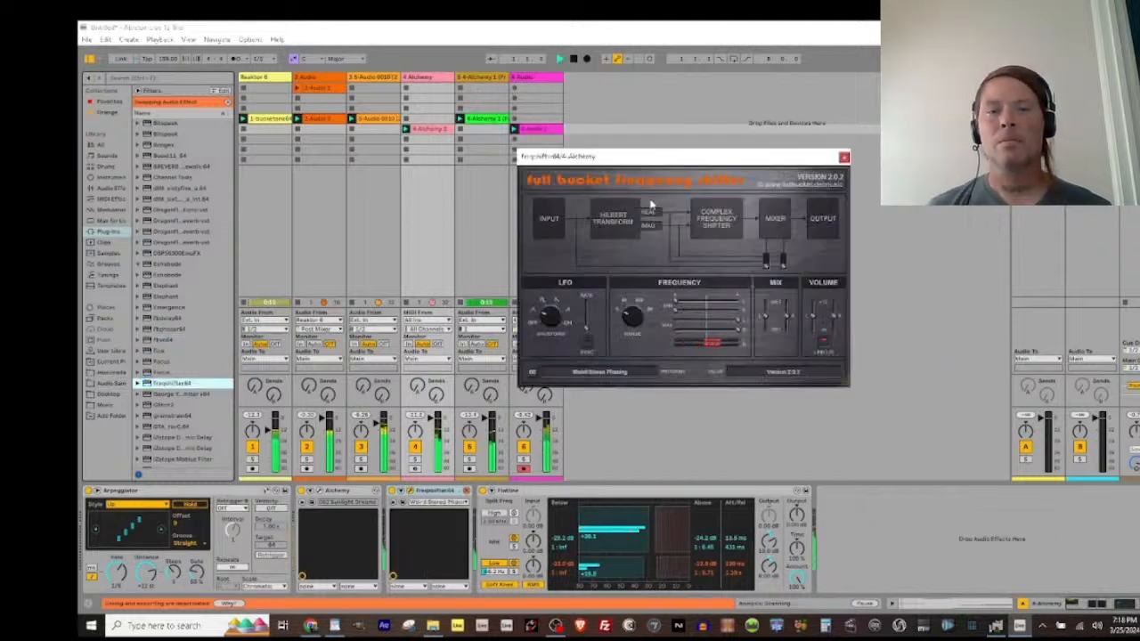
click(458, 504)
click(440, 472)
click(455, 505)
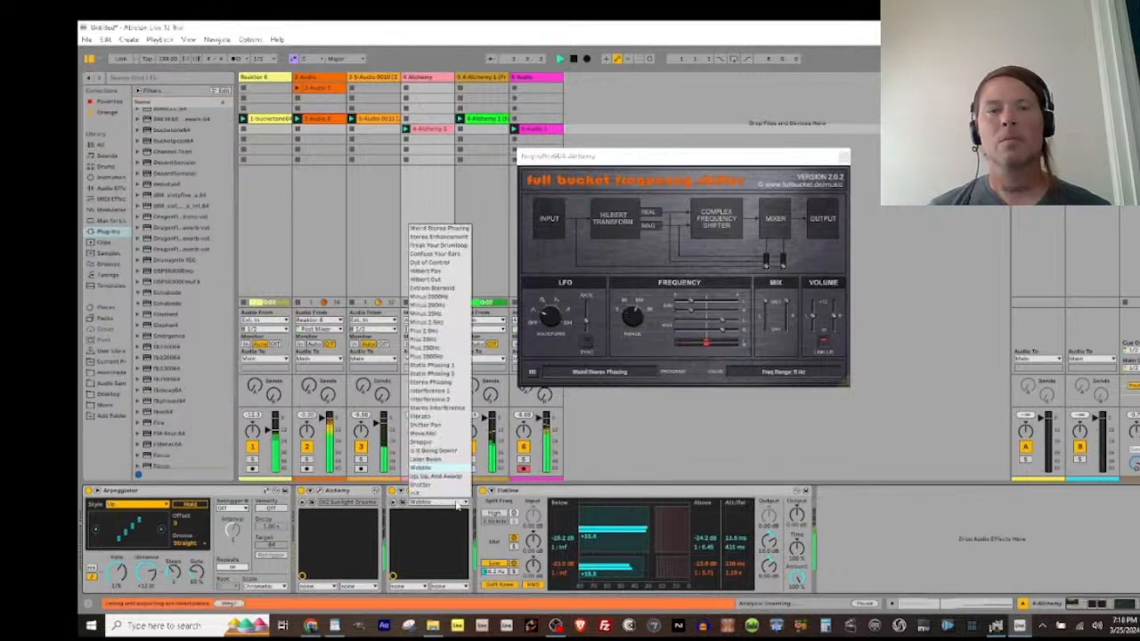
click(441, 472)
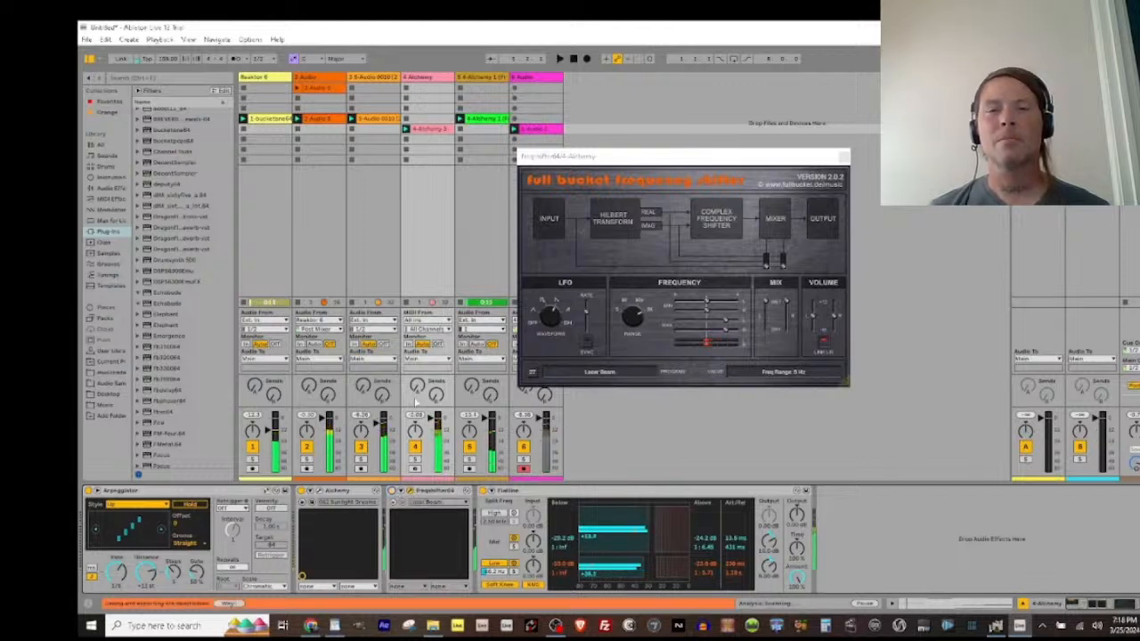
Step: Solo the fourth track and open its Alchemy instrument window
click(414, 459)
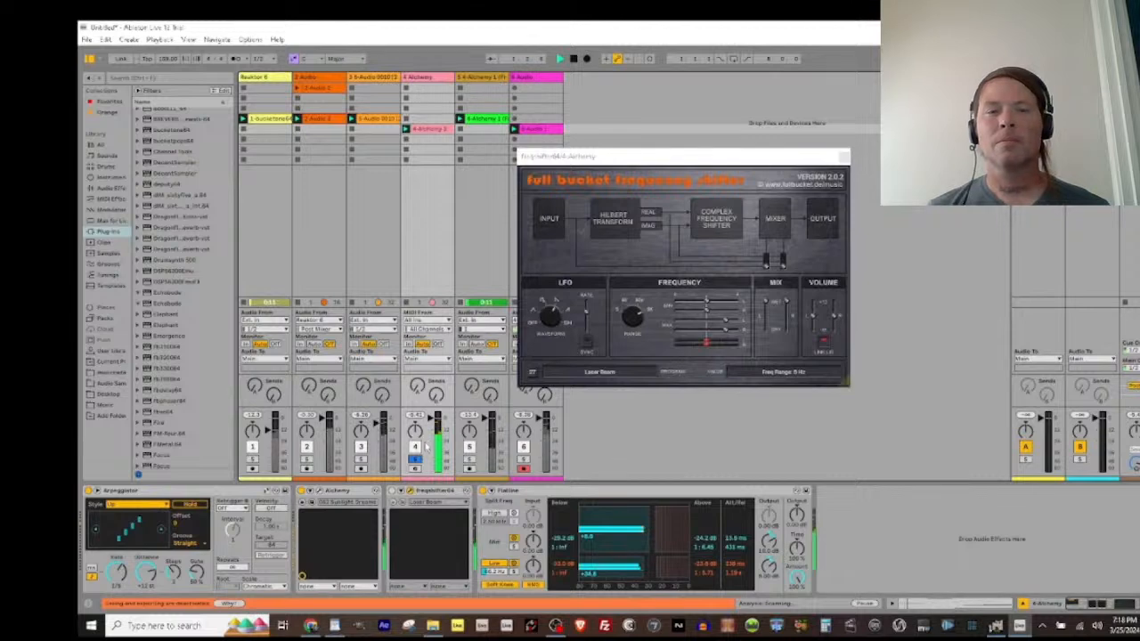
click(321, 495)
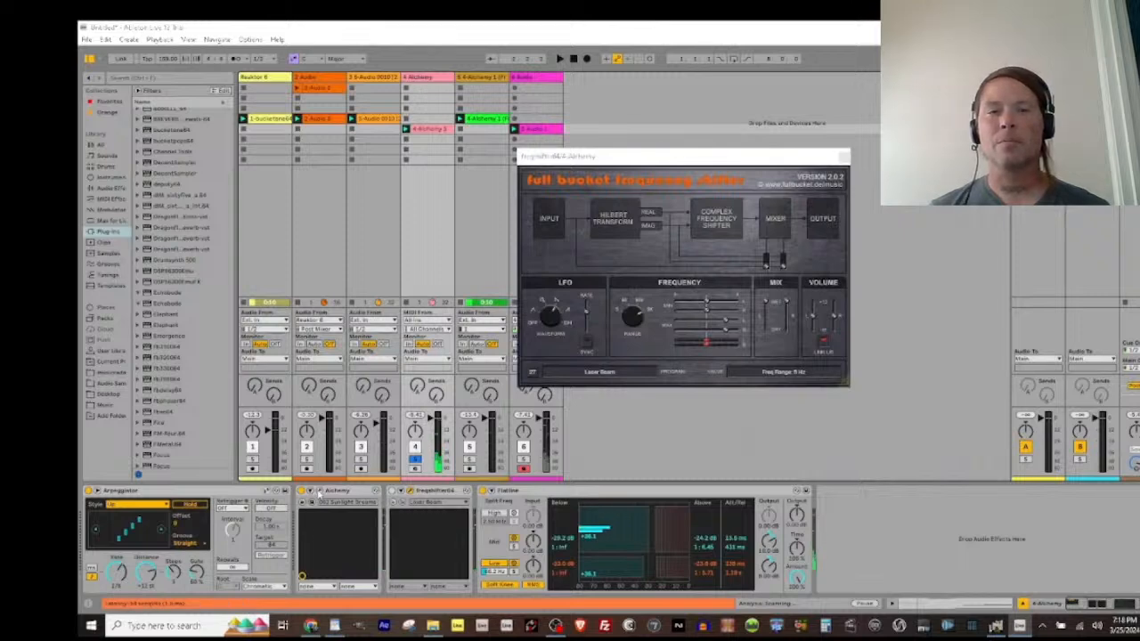
click(318, 492)
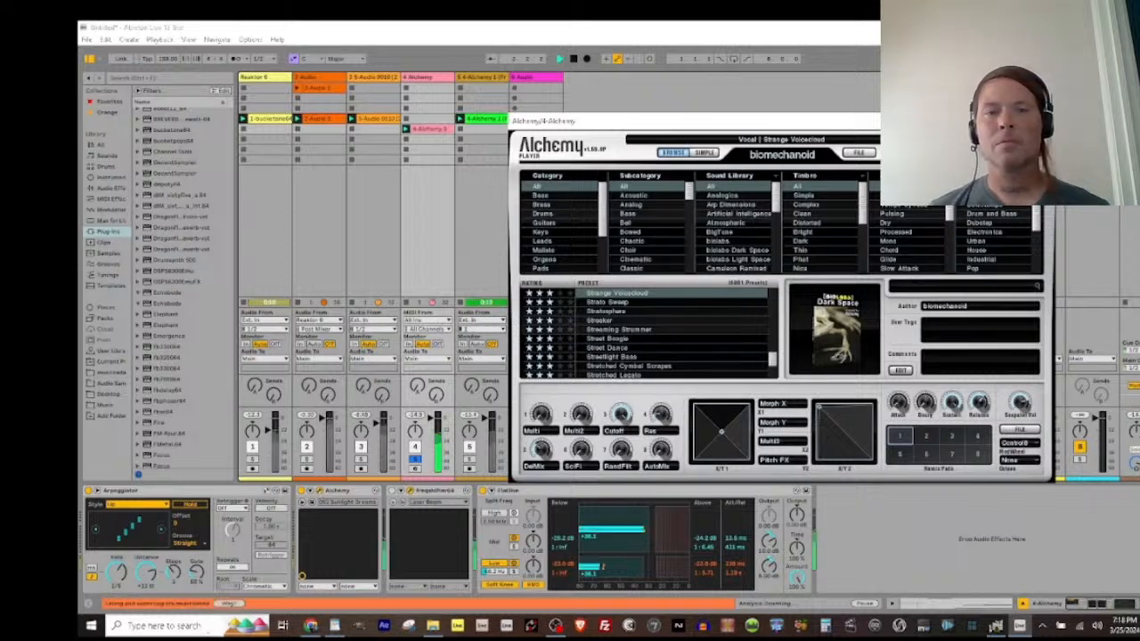
Step: Audition the Stratosphere, Street Dance, Streetlight Bass and Stretched Cymbal Scrapes presets in Alchemy, then load String Of Ice and close the instrument window
click(615, 312)
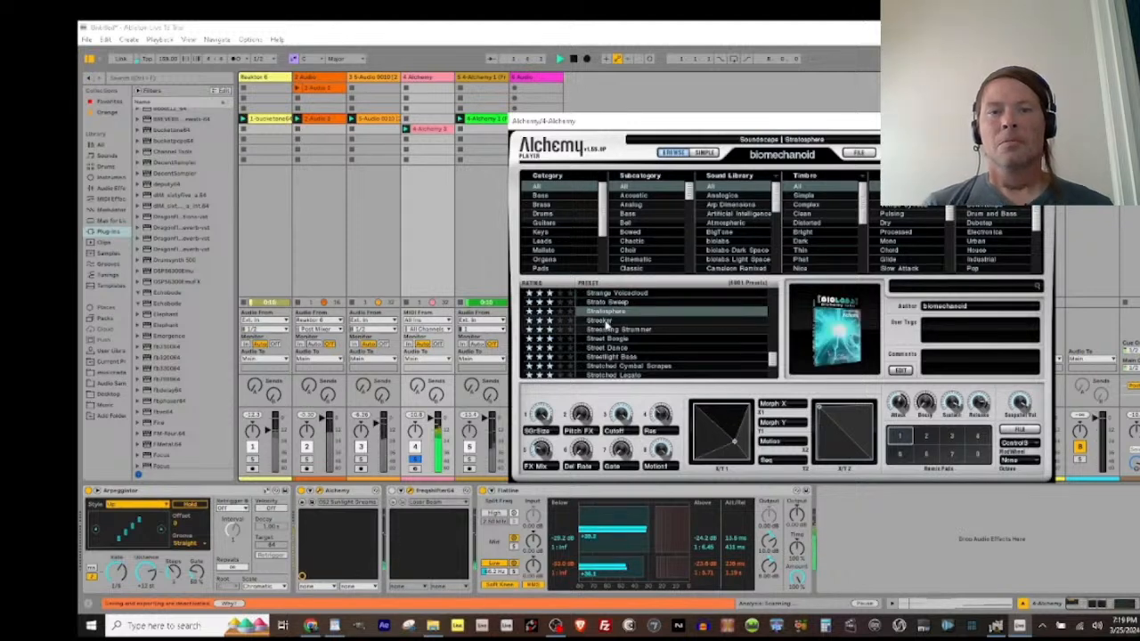
click(622, 348)
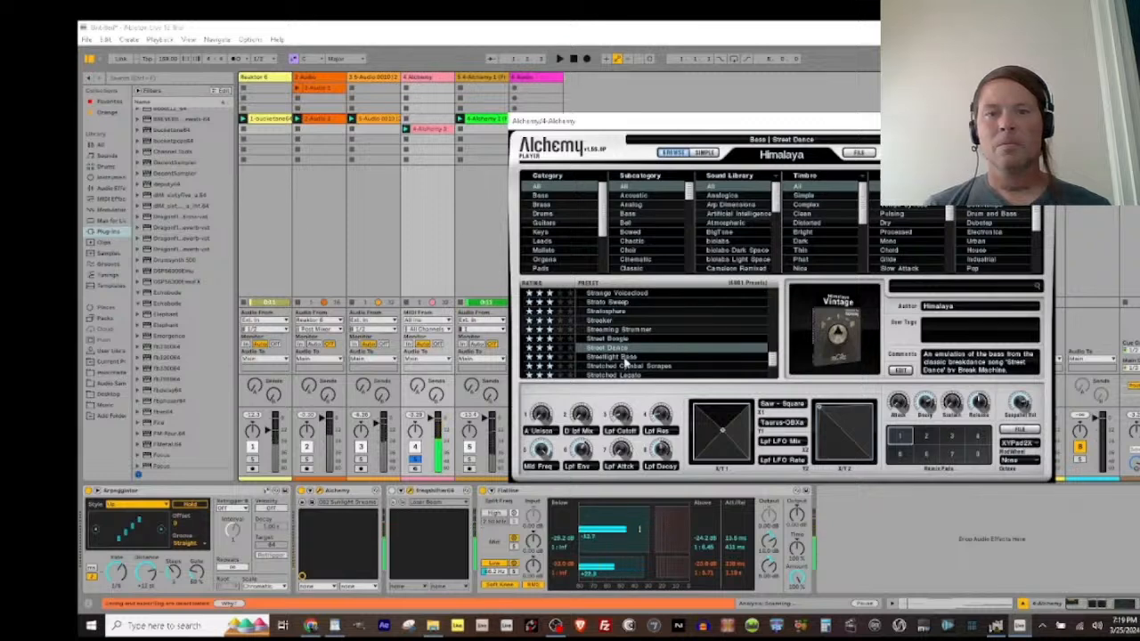
click(628, 357)
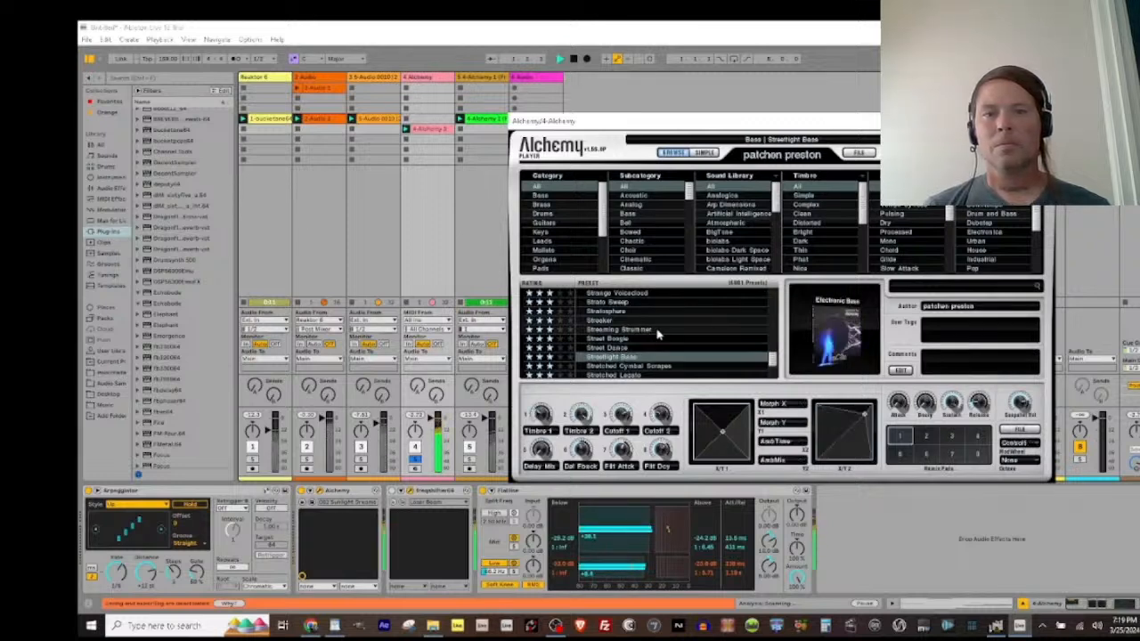
scroll(667, 339, down, 3)
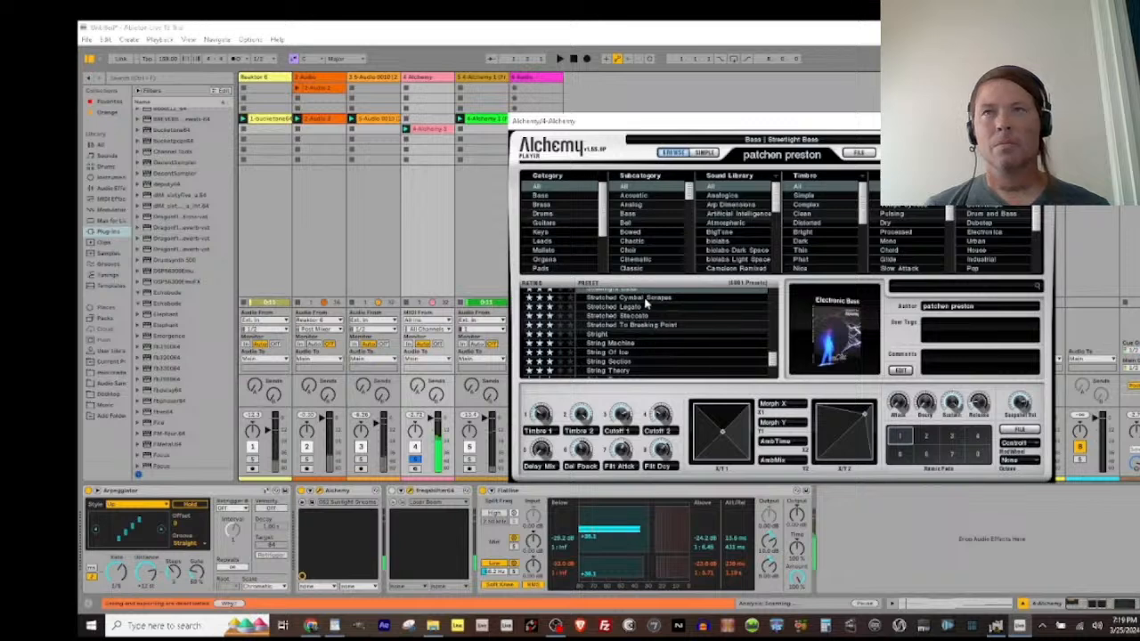
click(646, 299)
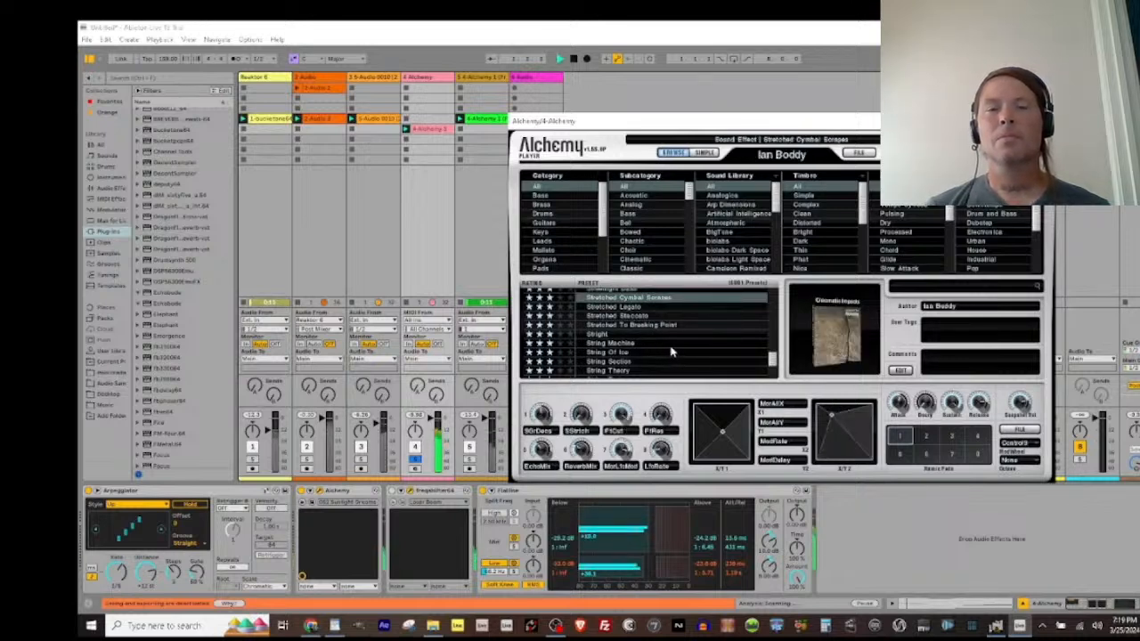
click(621, 353)
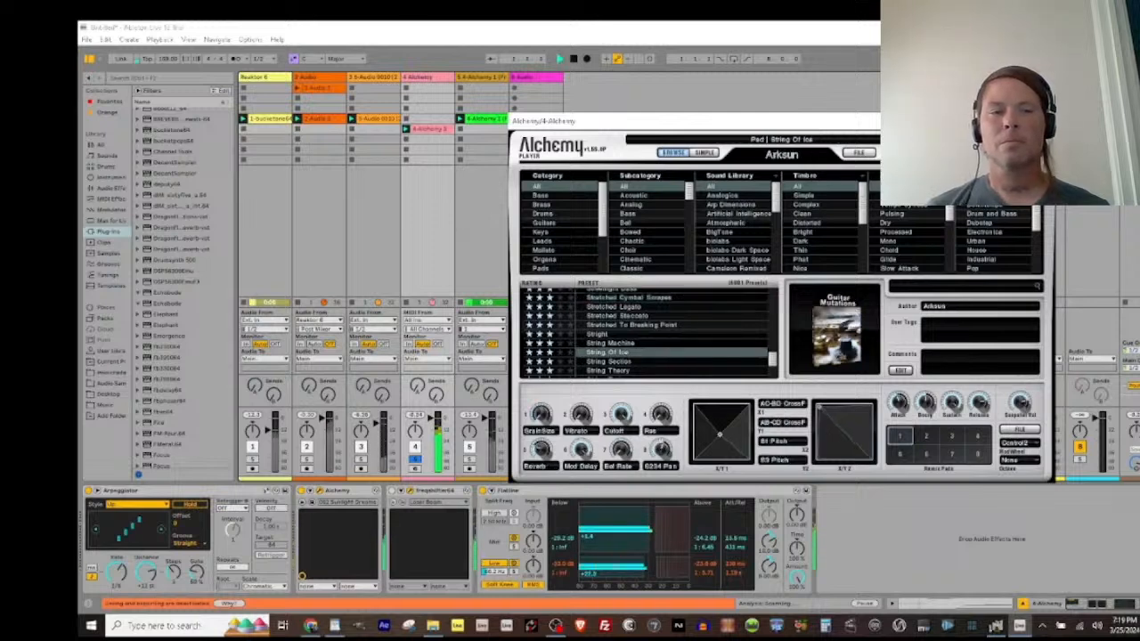
click(1044, 122)
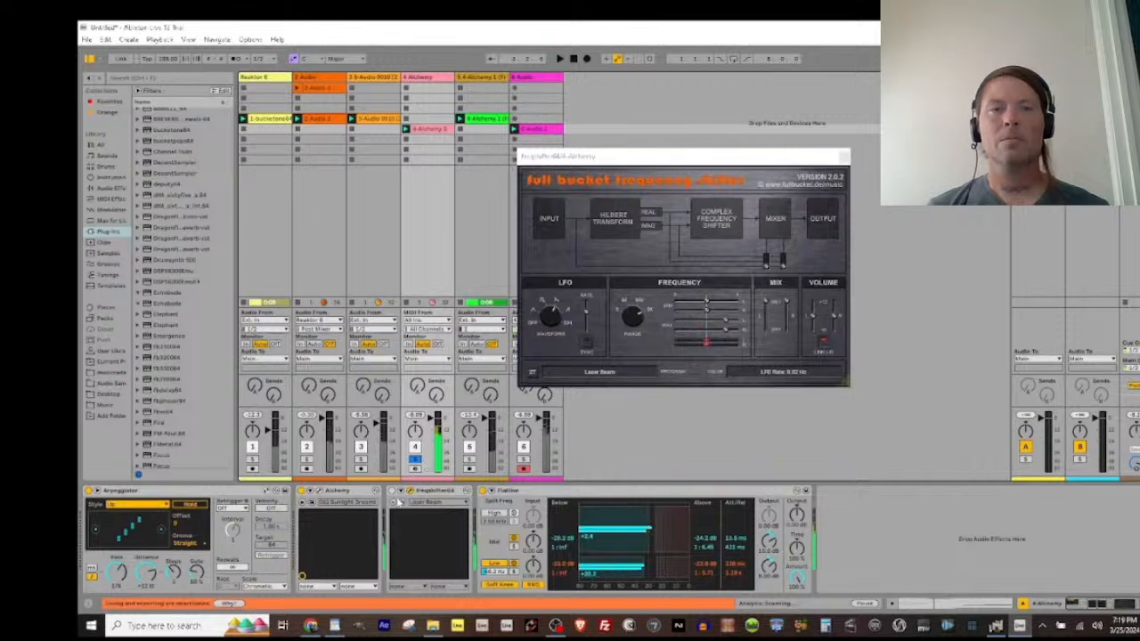
Step: Load the Weird Stereo Phasing preset in the frequency shifter and take the fourth track out of solo
click(425, 503)
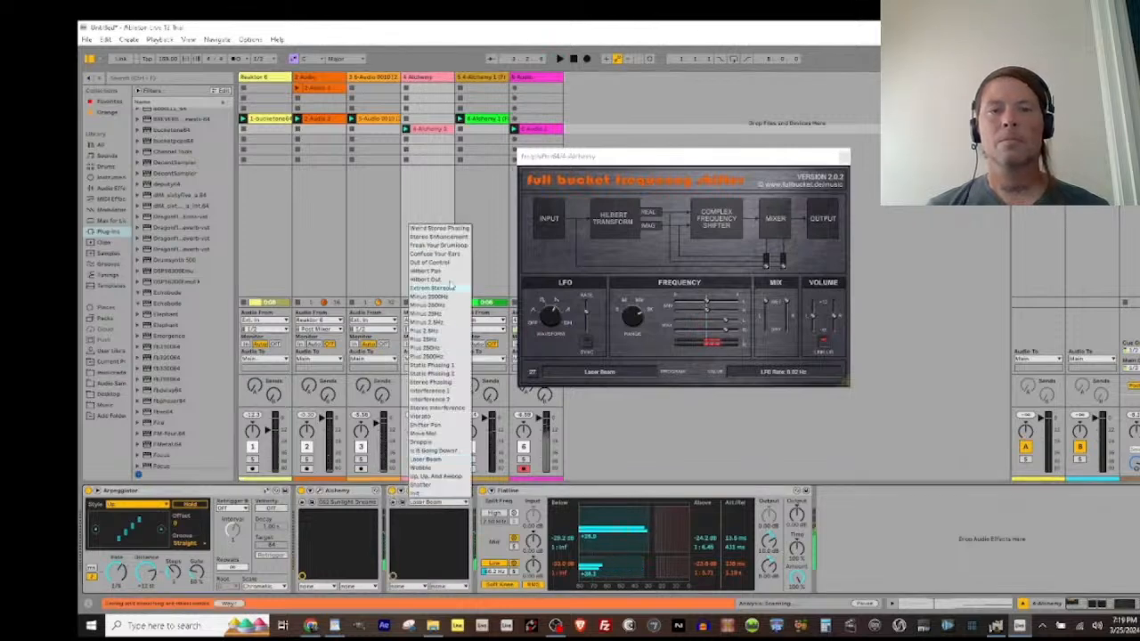
click(438, 229)
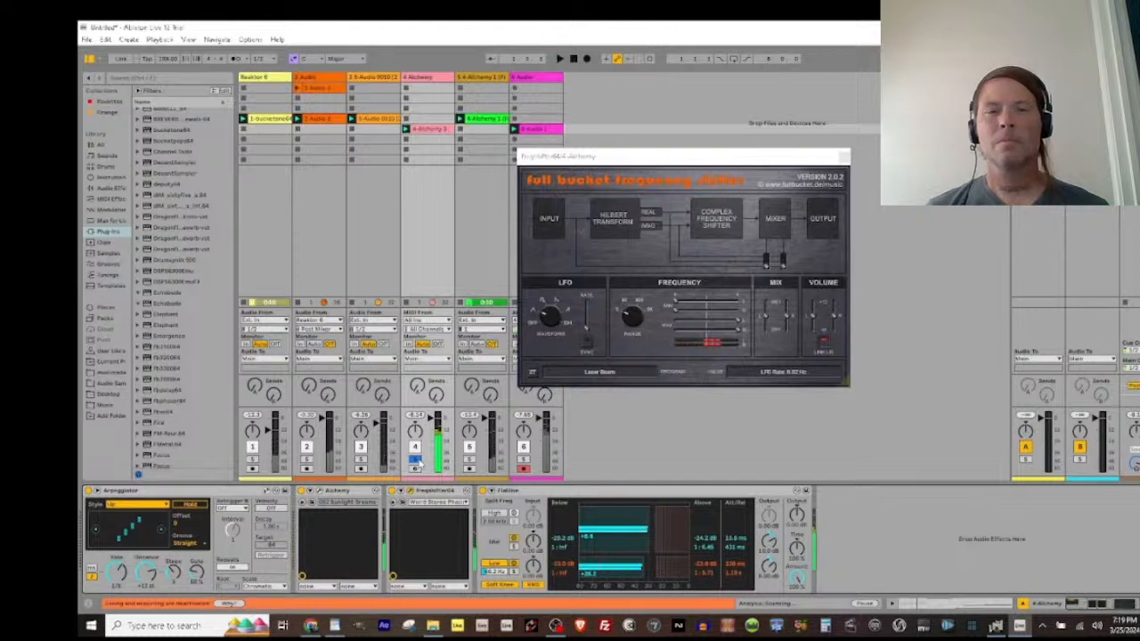
click(415, 460)
Step: Transpose all notes in the fourth track's Alchemy clip down one octave
click(428, 130)
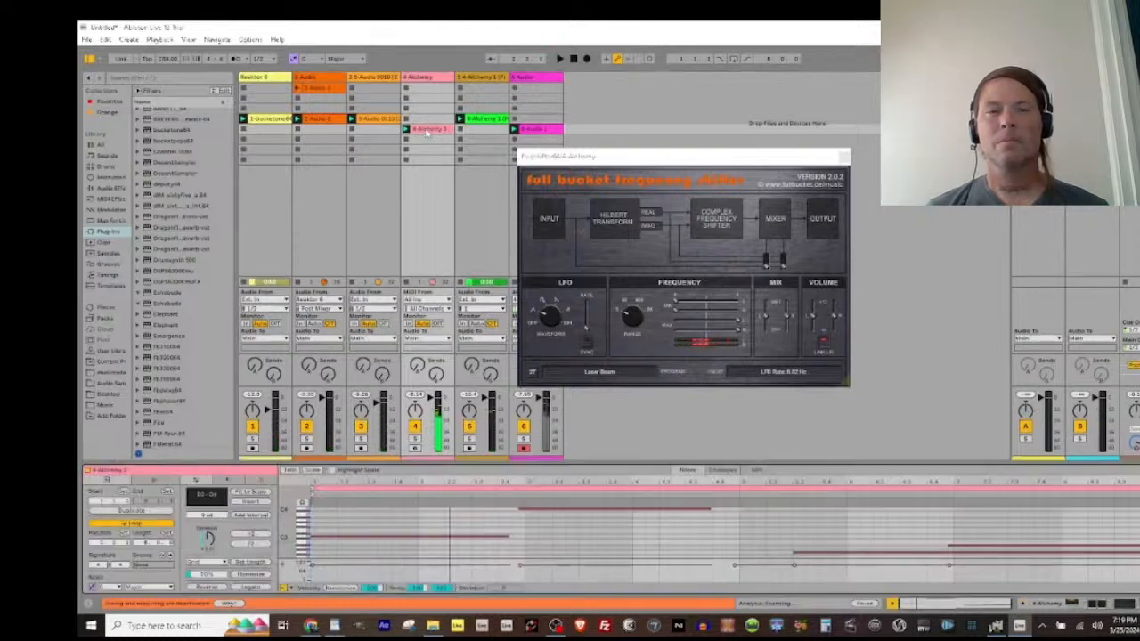
key(ctrl+a)
key(shift+Down)
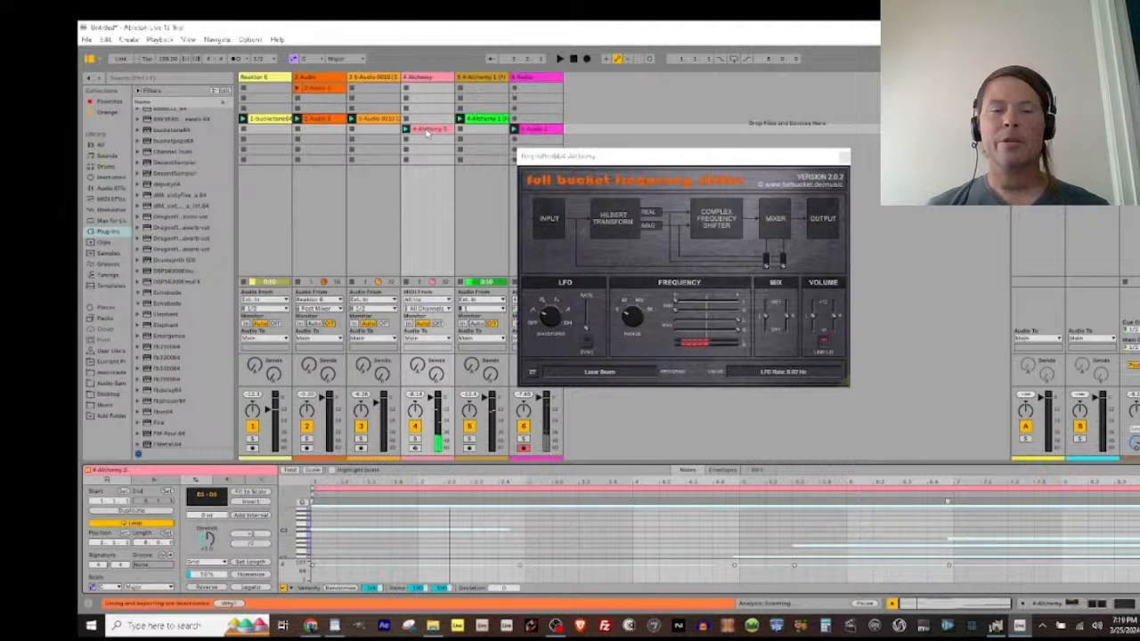
Step: Restart playback, close the frequency shifter window and start recording a new audio clip in the sixth track's next empty slot
key(space)
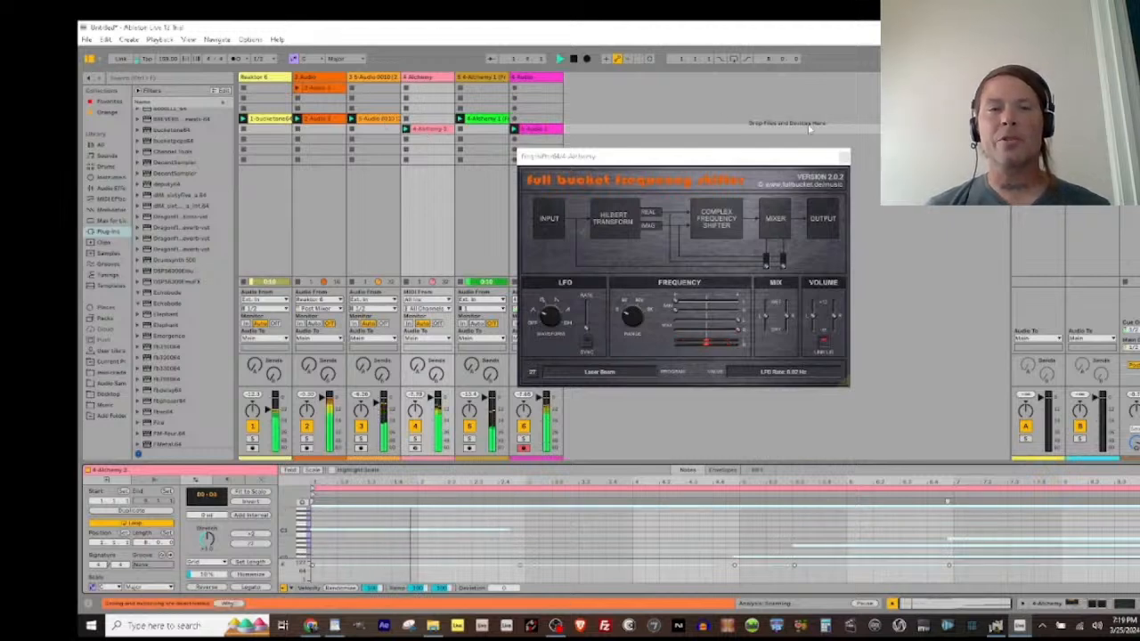
click(844, 158)
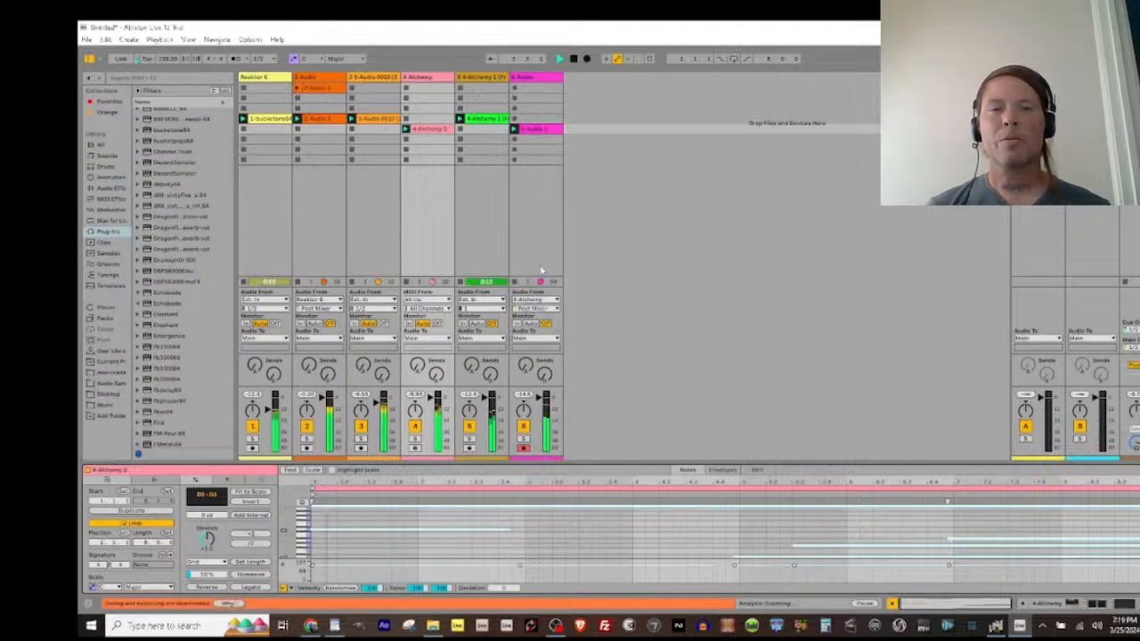
click(516, 139)
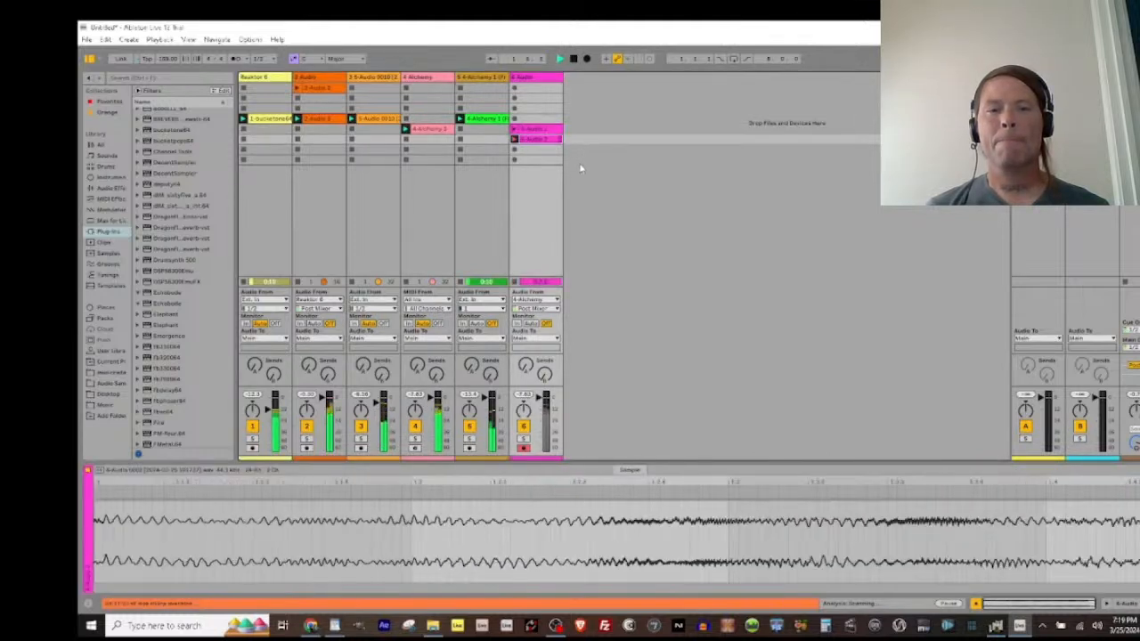
Step: While recording, step the Alchemy track's frequency shifter through the presets from Stereo Enhancement to Hilbert Out, letting each one play
click(431, 78)
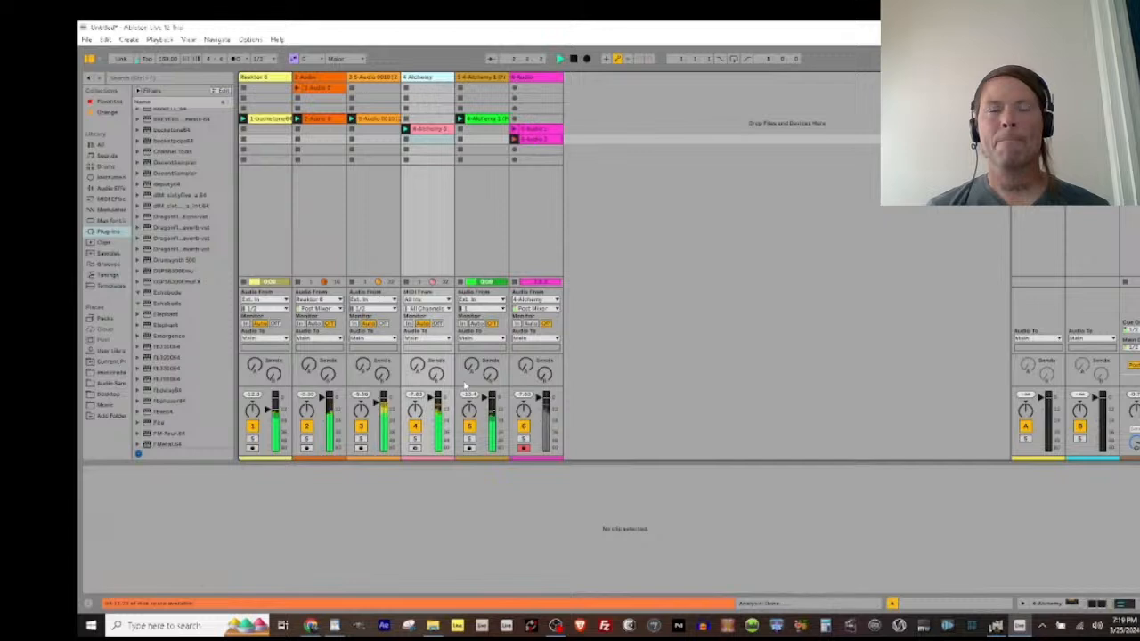
click(455, 503)
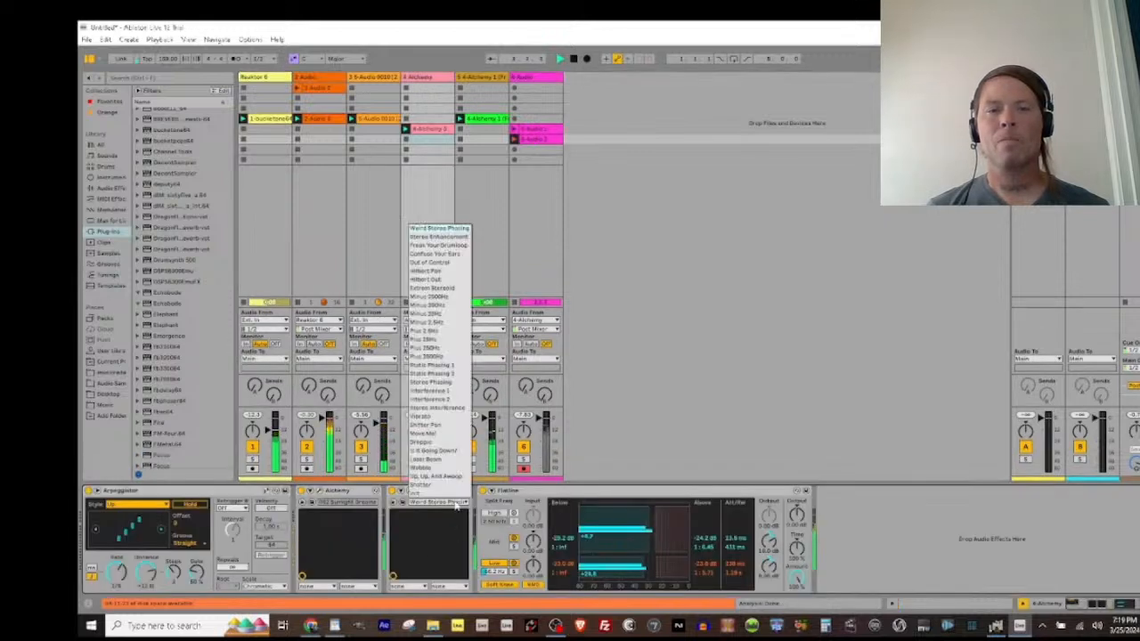
click(457, 505)
key(Down)
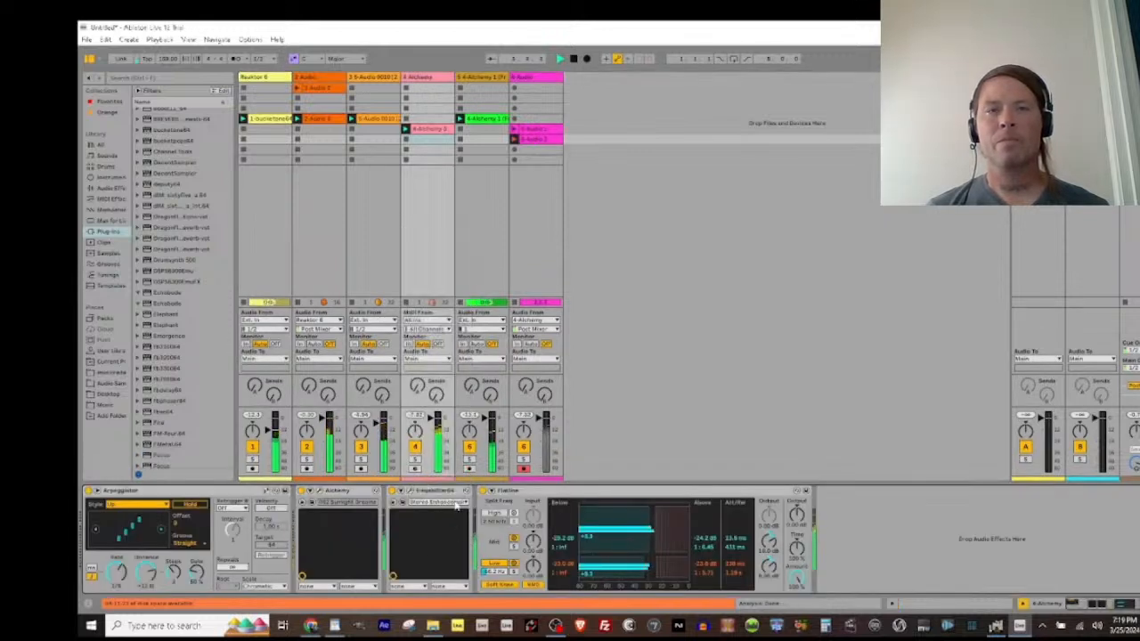
key(Down)
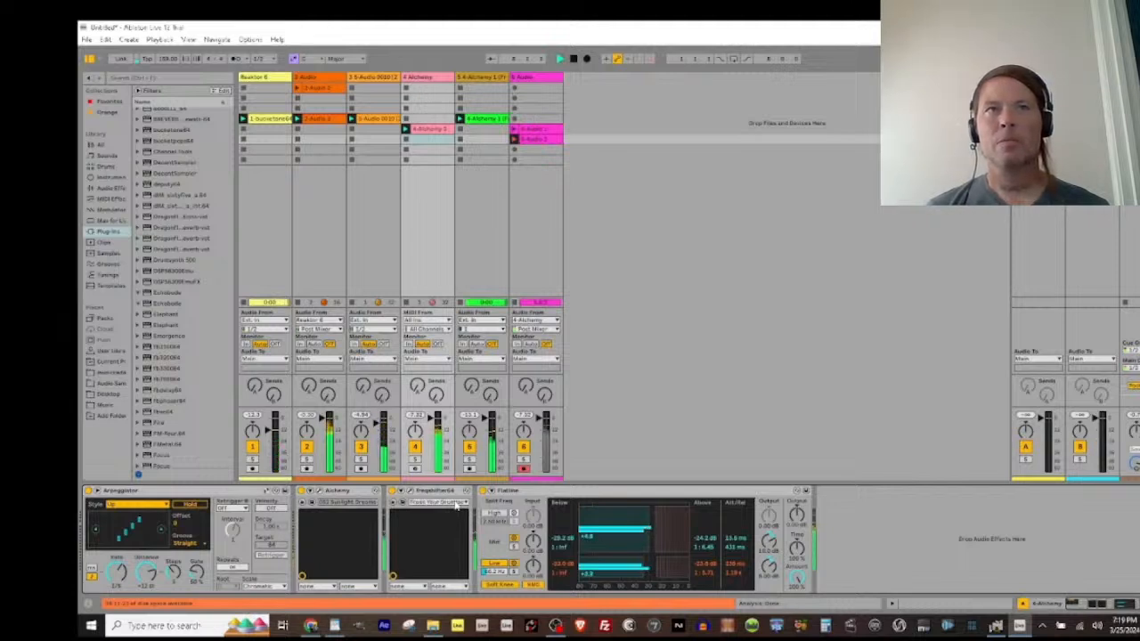
key(Down)
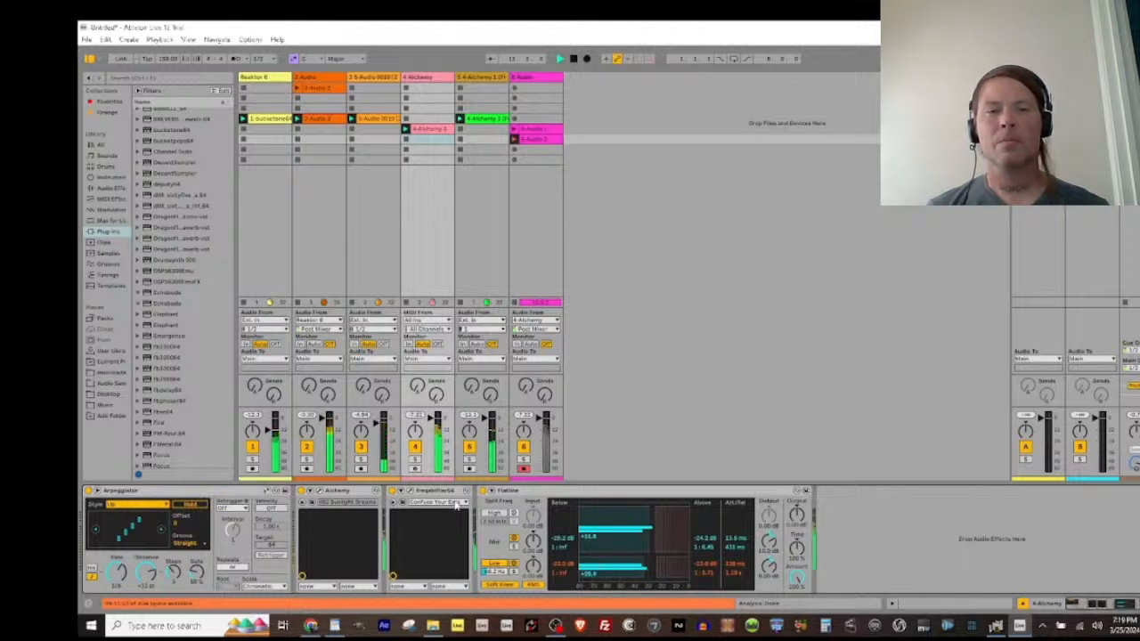
key(Down)
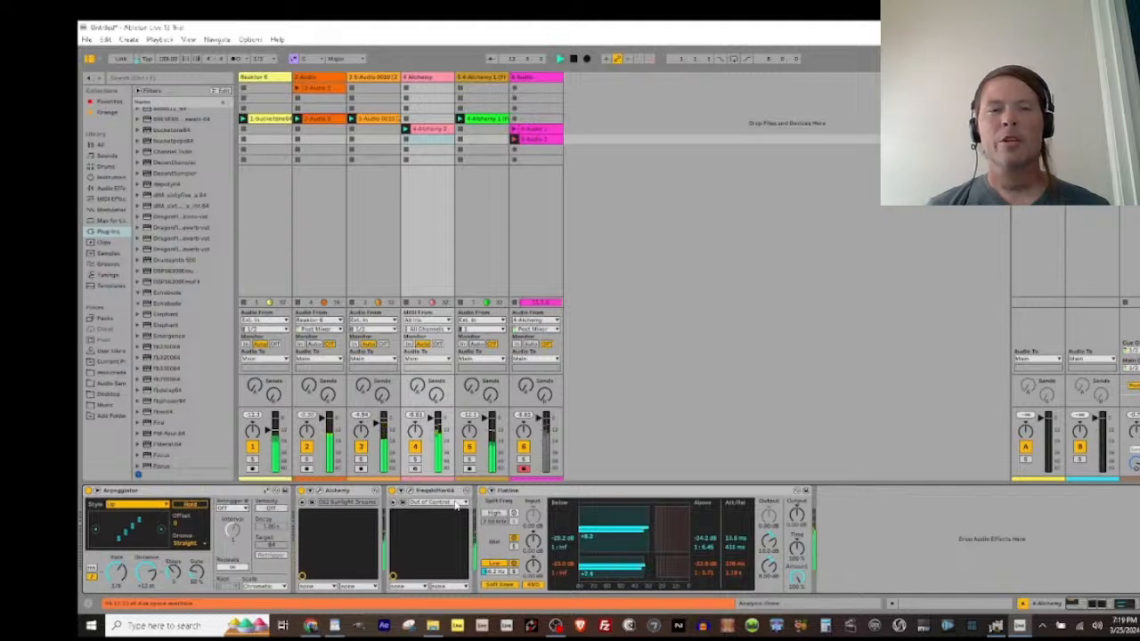
key(Down)
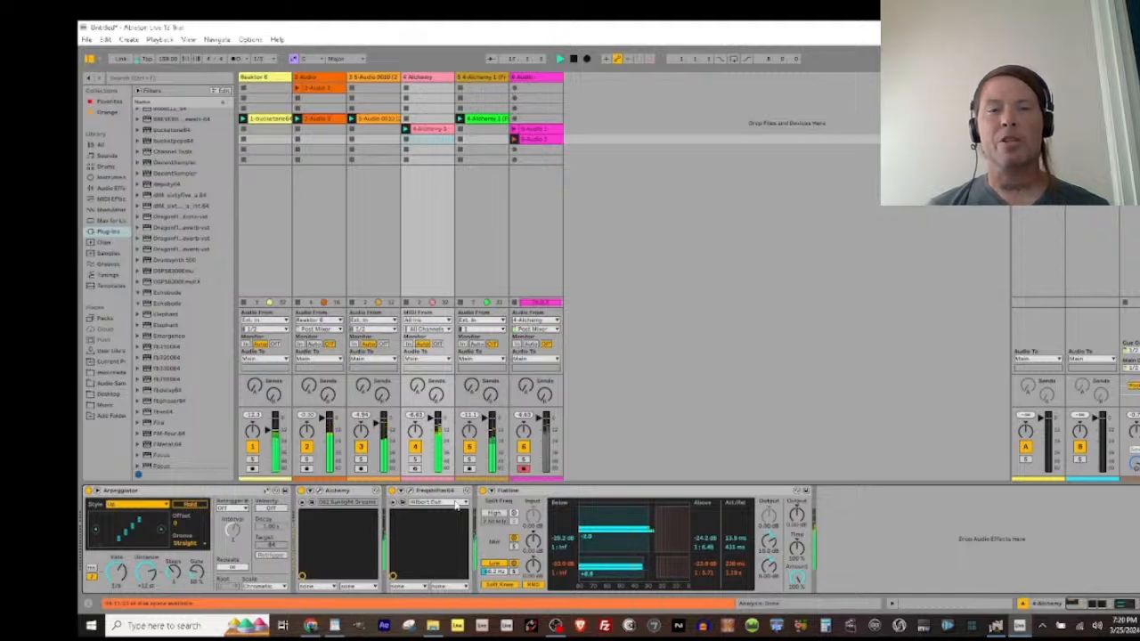
Step: Keep recording while switching the frequency shifter between Extrem Stereoid and the Minus presets, then move on to Plus 200Hz
key(Down)
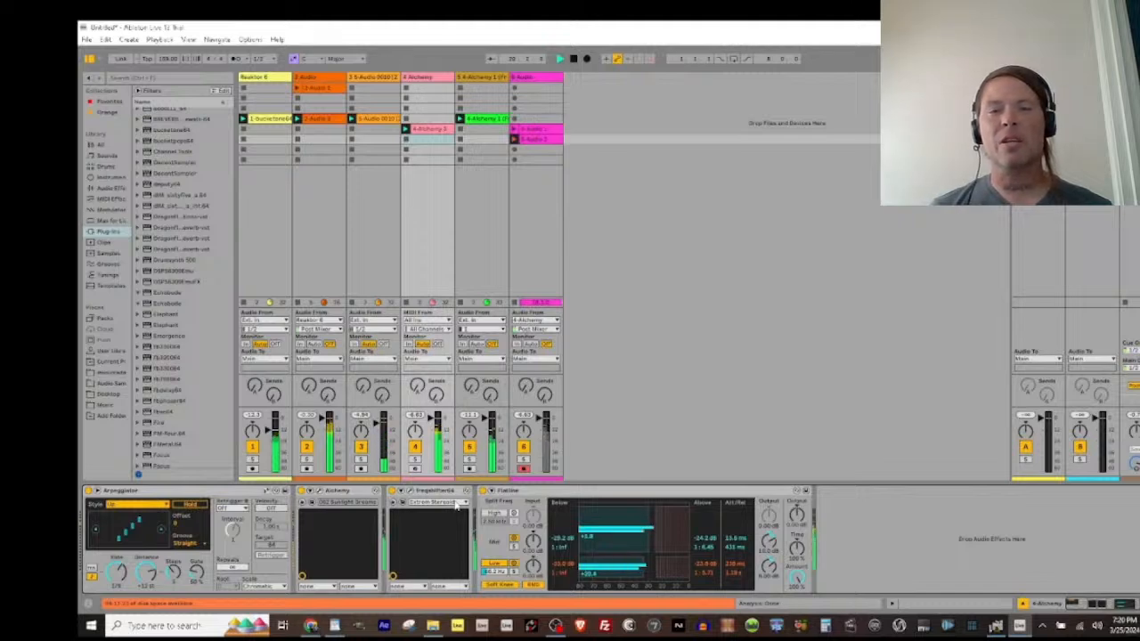
key(Down)
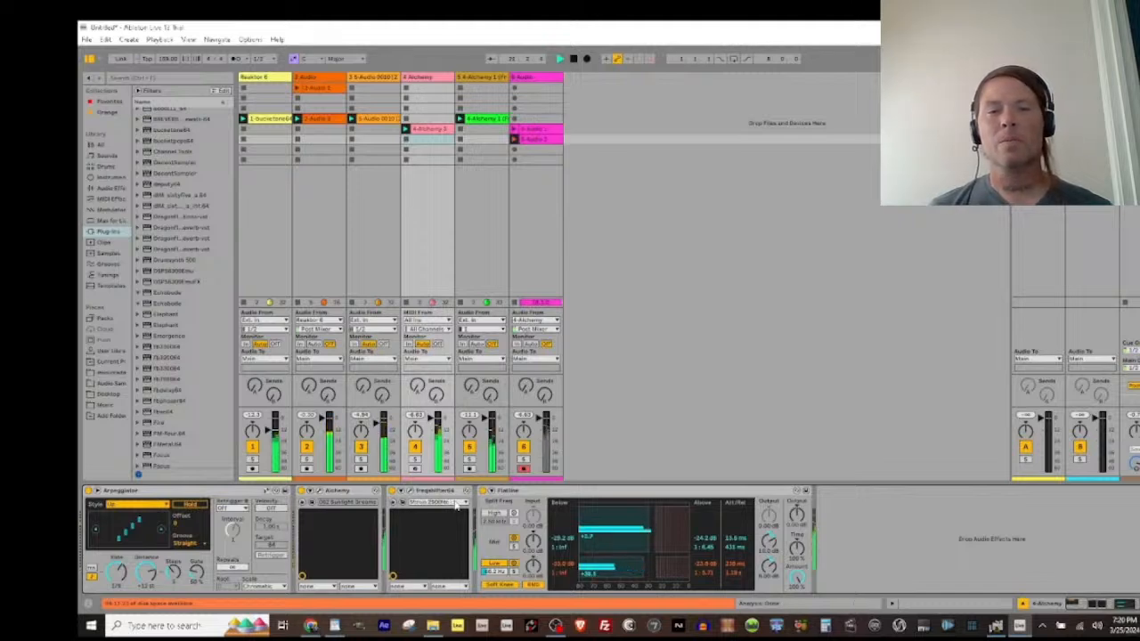
key(Up)
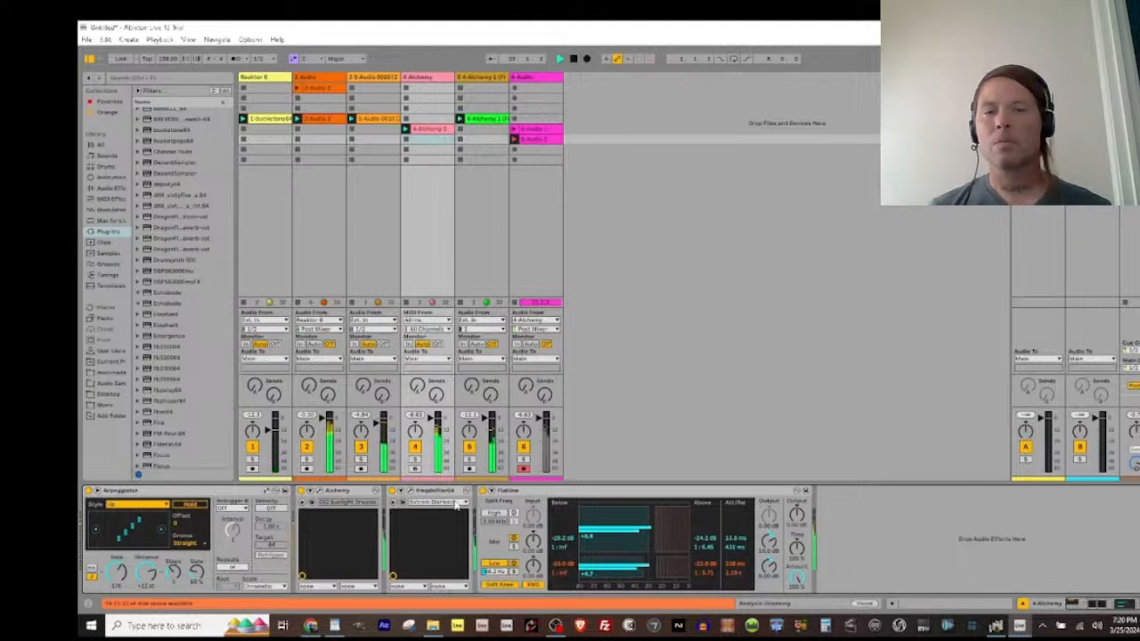
key(Down)
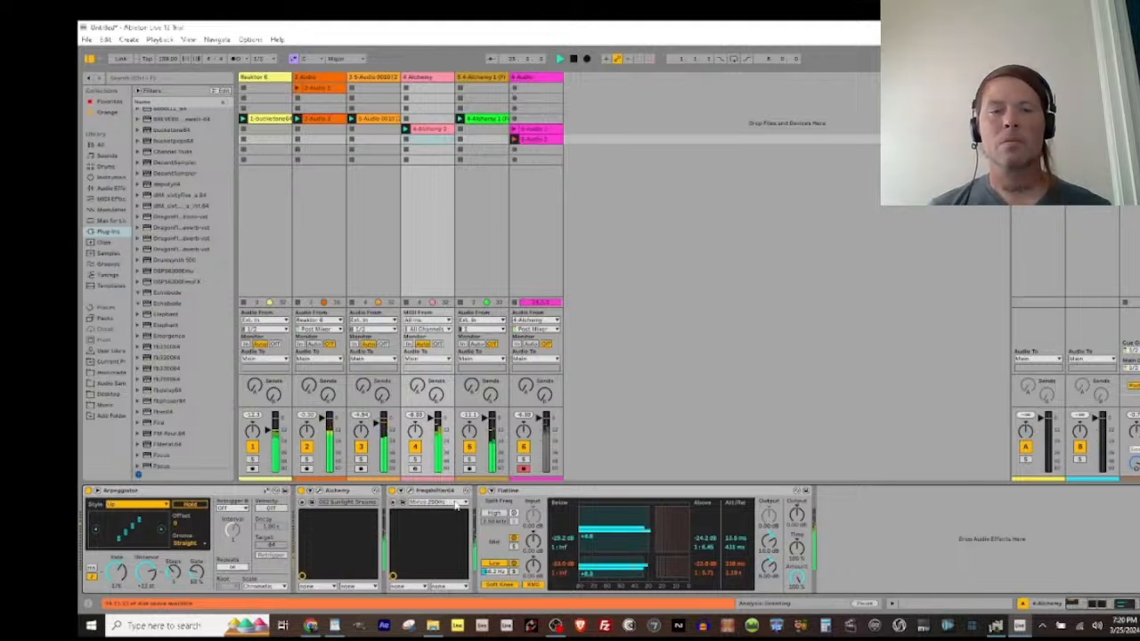
key(Down)
key(Up)
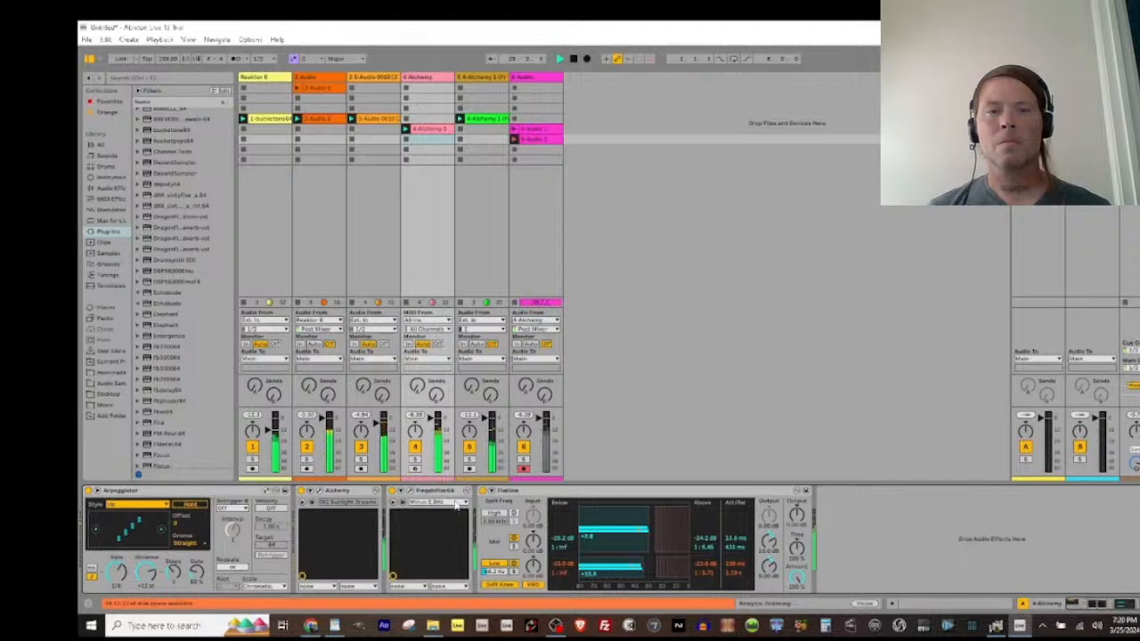
key(Down)
key(Down)
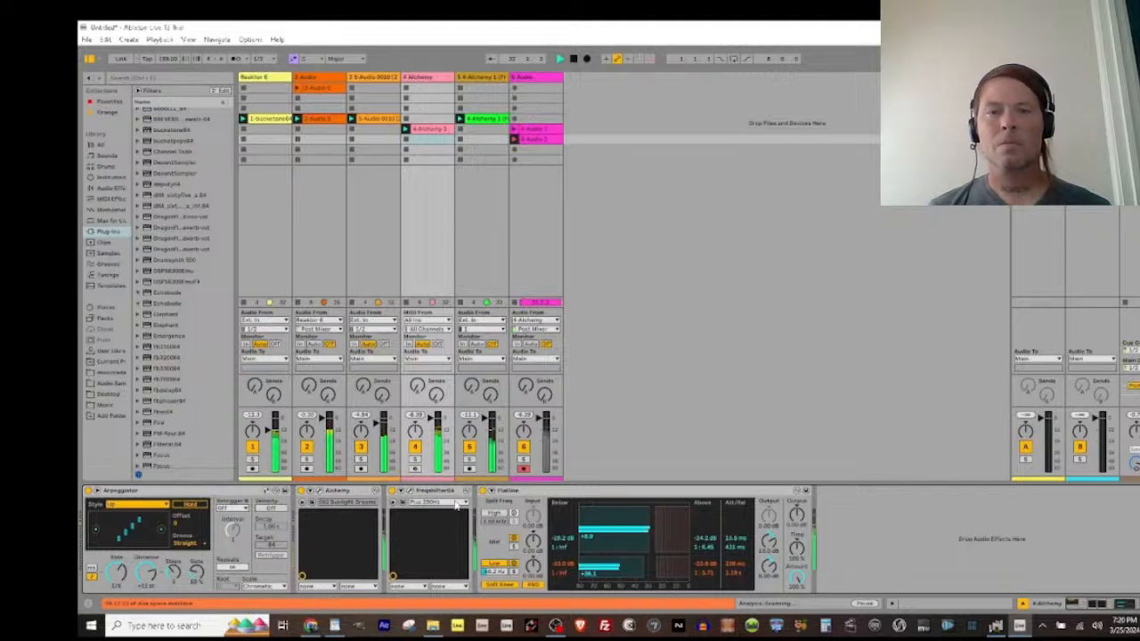
Step: Continue recording through the frequency shifter's Static Phasing 2, Stereo Phasing, Interference, Vibrato, Shifter Pan and Wave Me! presets, ending one preset further
click(457, 505)
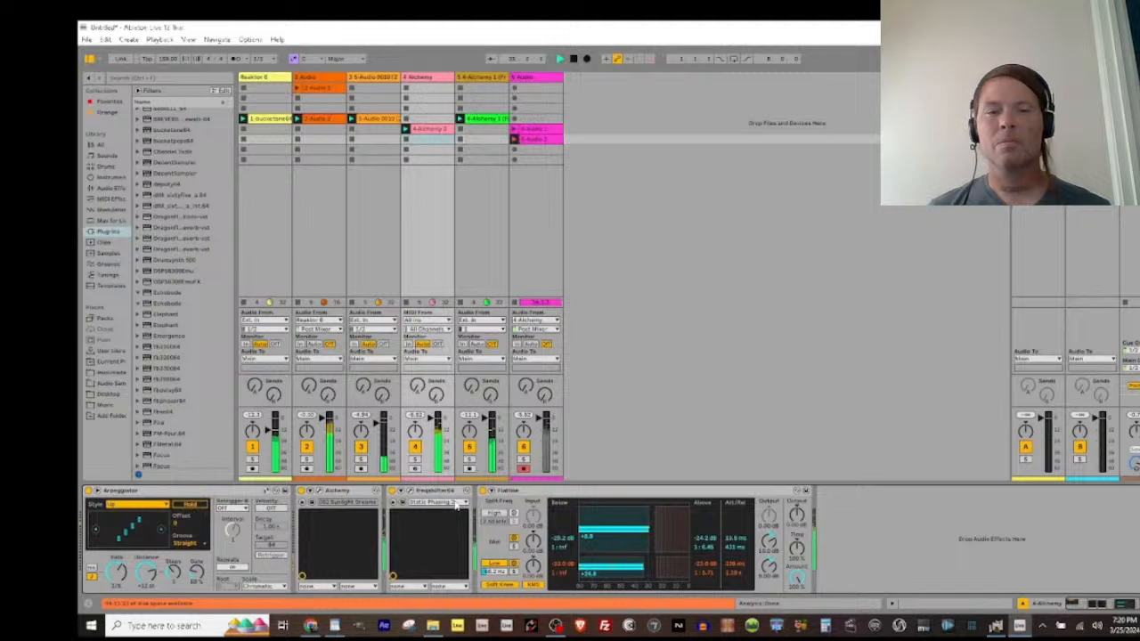
click(456, 505)
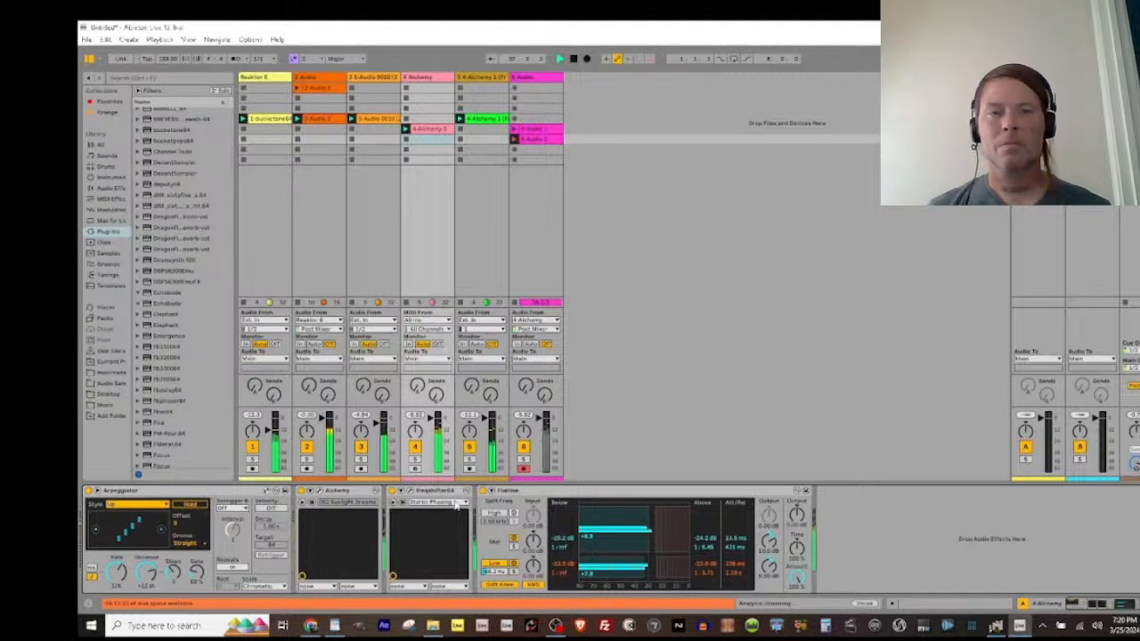
click(456, 505)
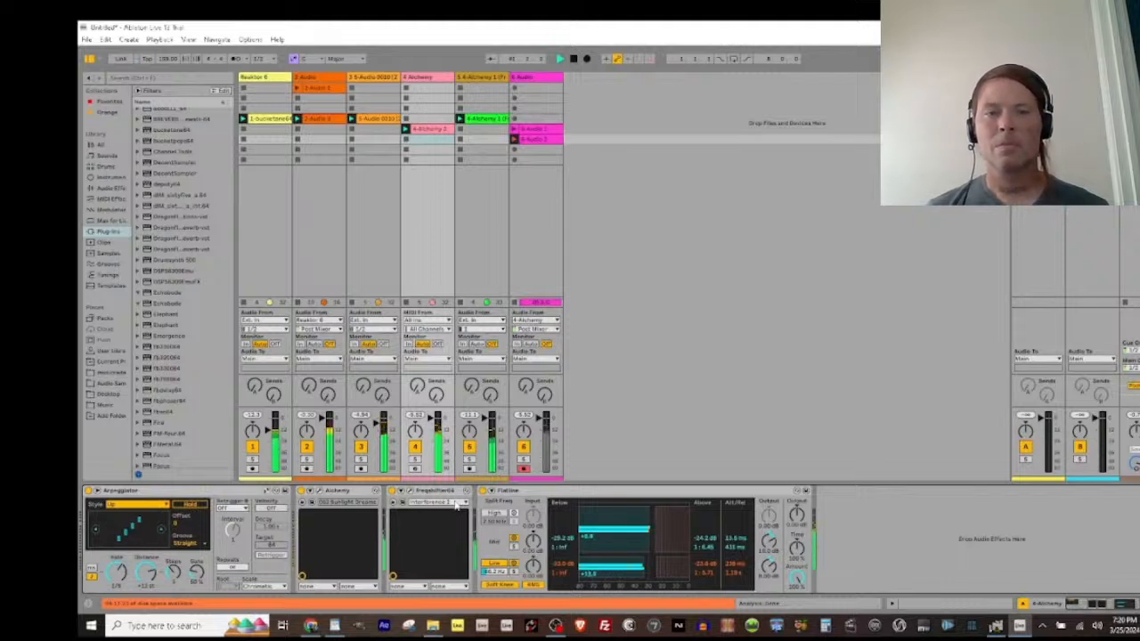
click(457, 504)
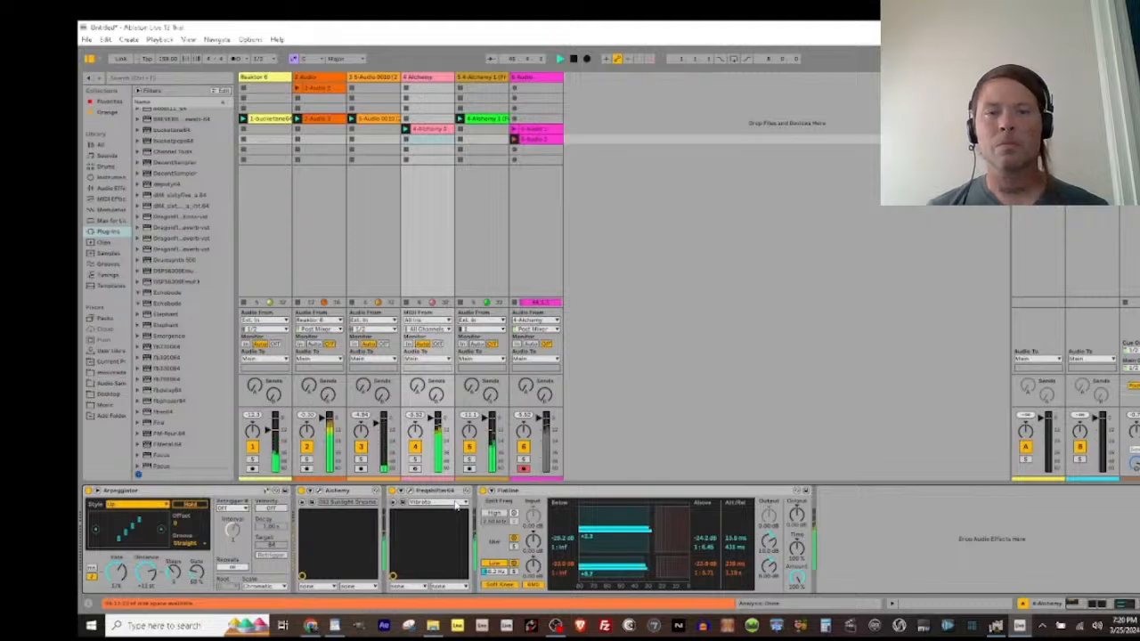
key(Down)
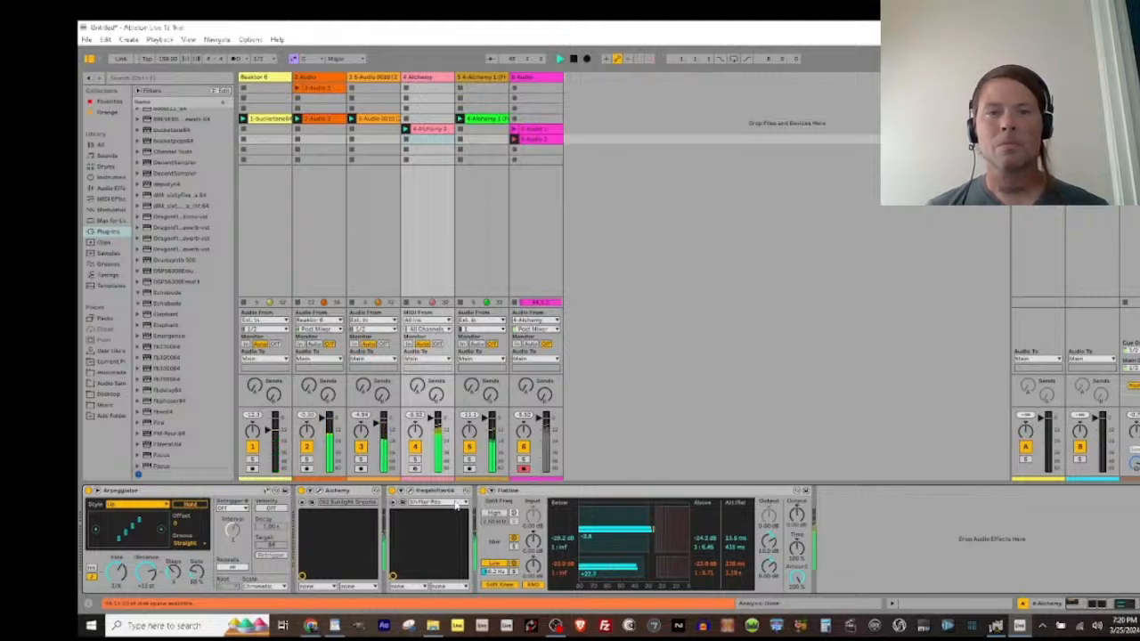
key(Down)
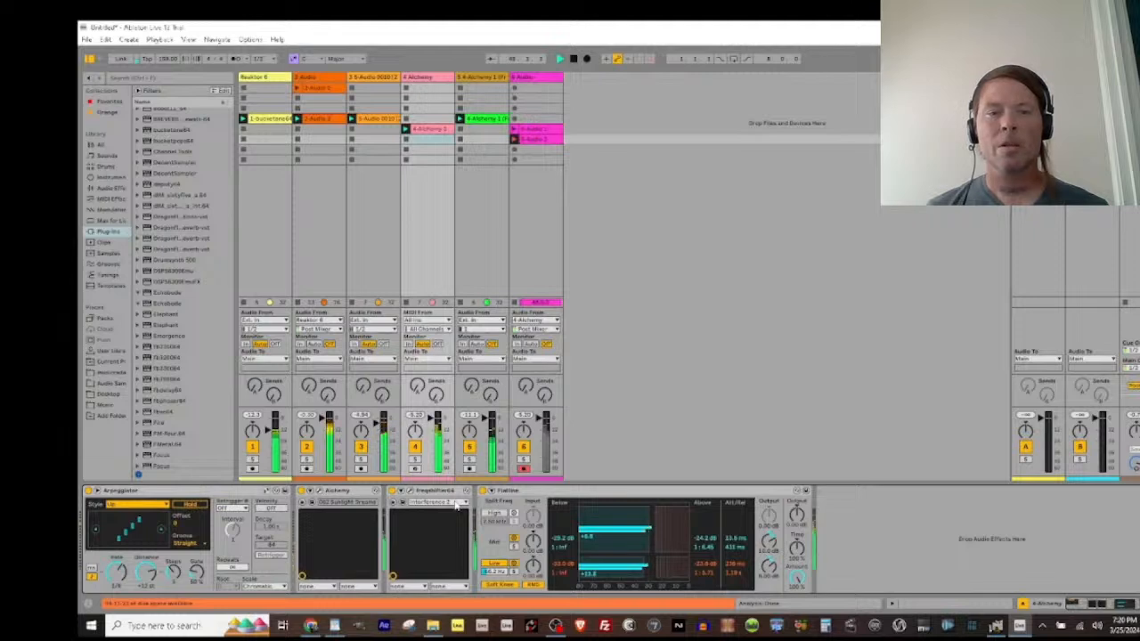
key(Down)
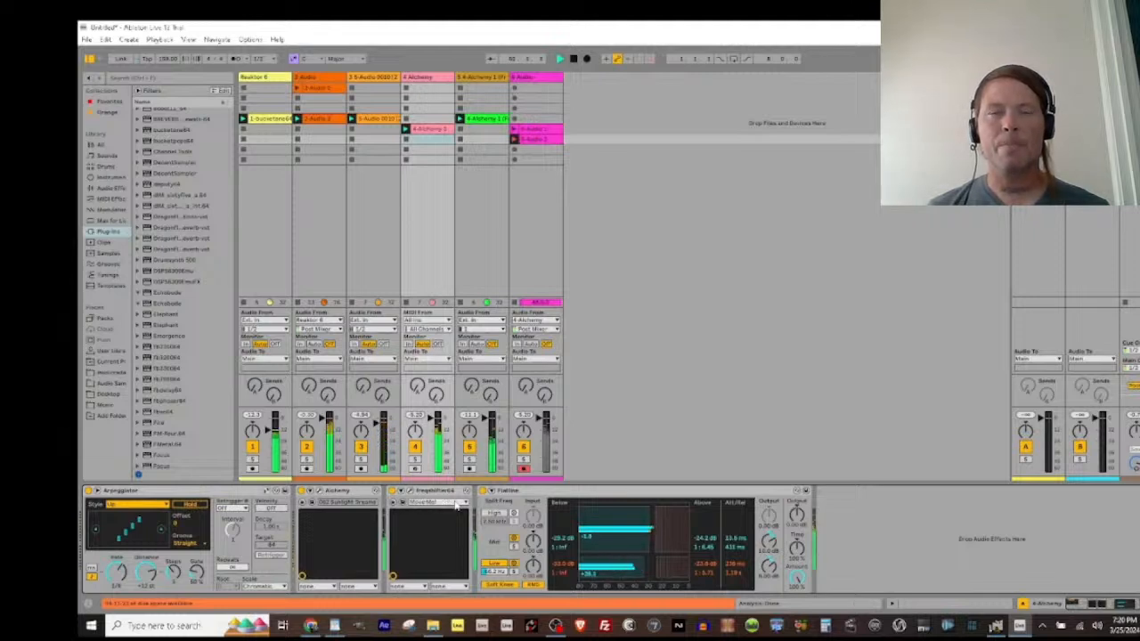
key(Down)
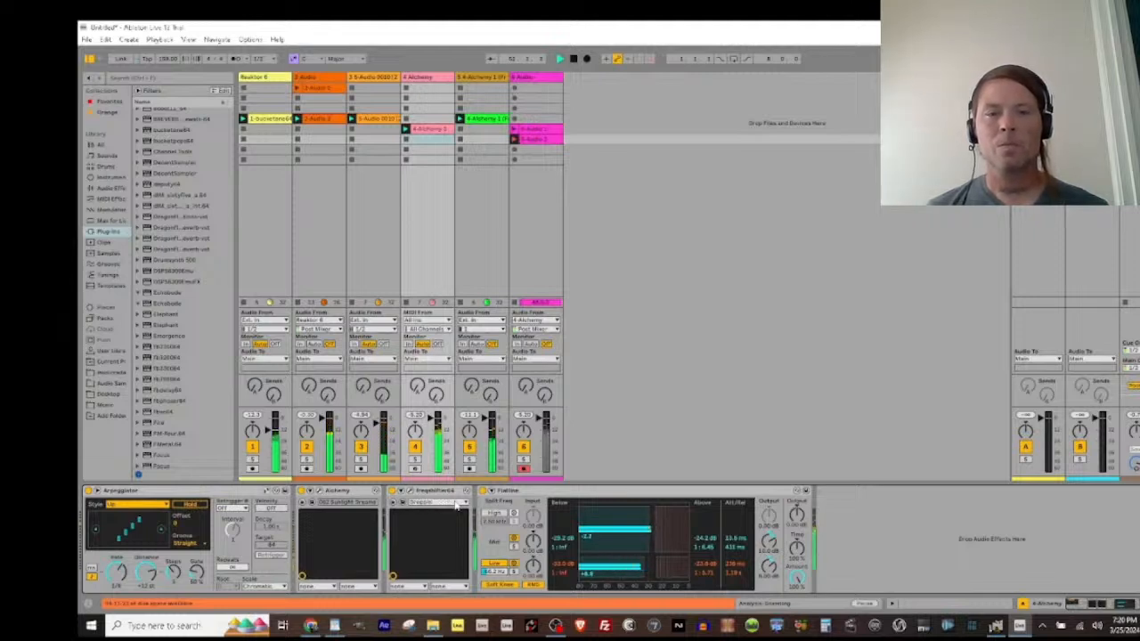
Step: Keep recording while moving the frequency shifter to its Is It Going Down? preset, then end the sixth track's clip recording
key(Down)
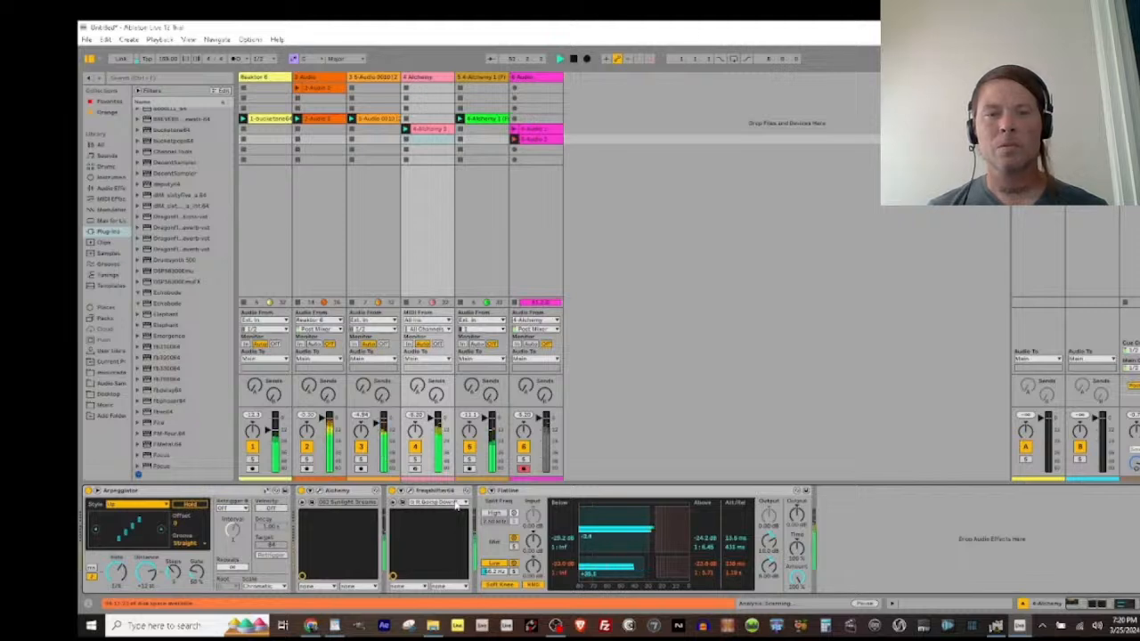
key(Down)
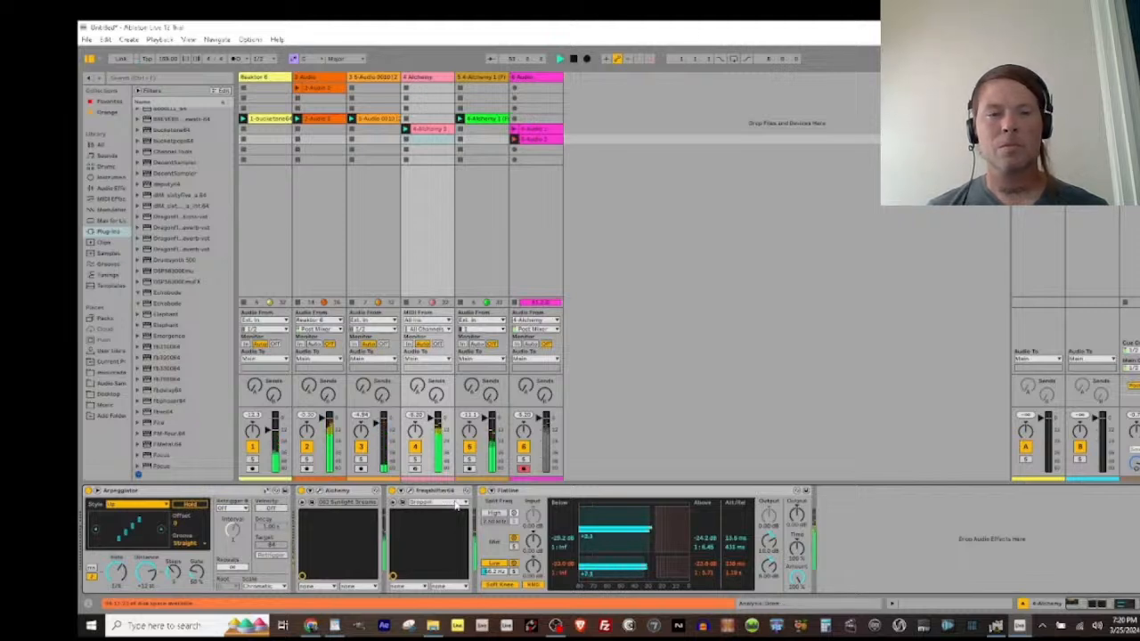
key(Down)
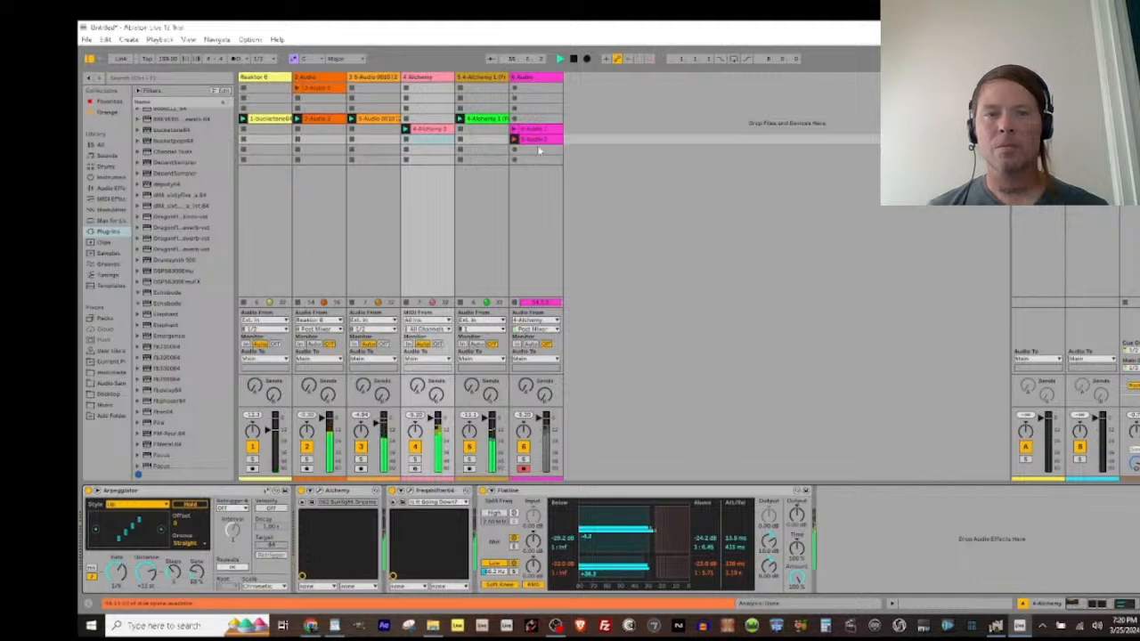
click(514, 141)
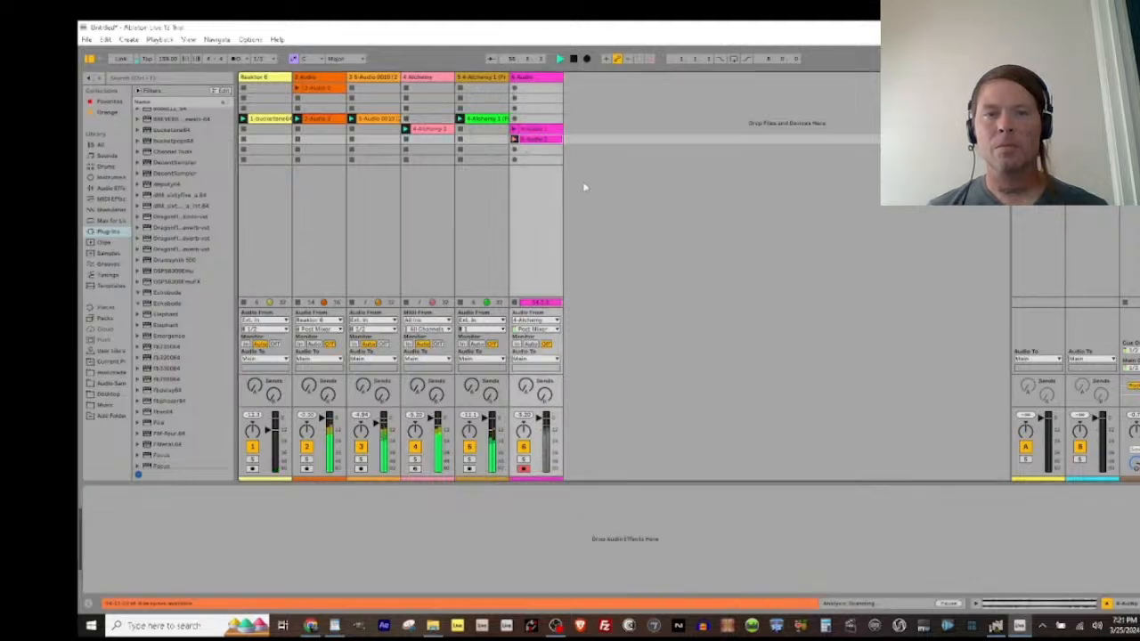
Step: Swap the Alchemy track's frequency shifter for Bitspeek, settling on the first Bitspeek version listed, restart playback and close the plug-in window
click(426, 79)
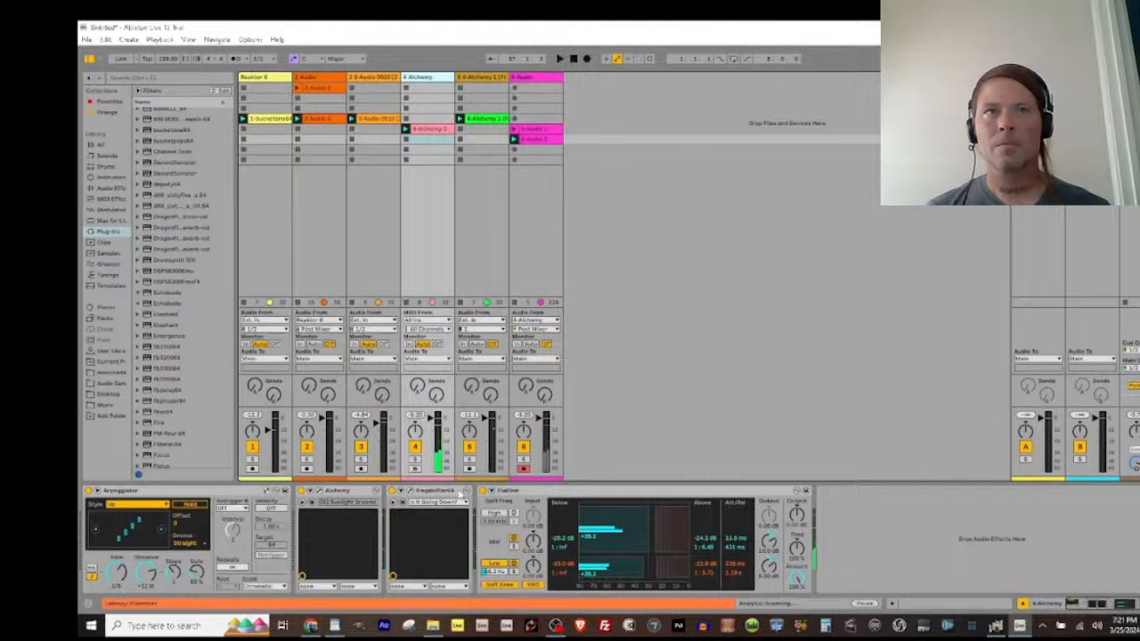
click(461, 492)
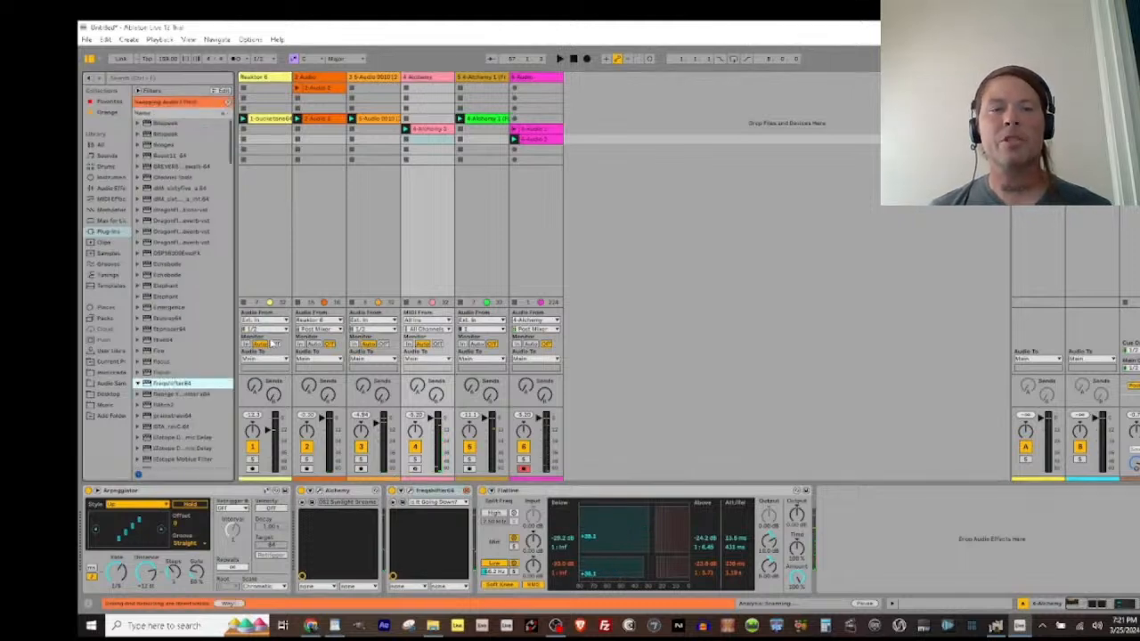
double_click(153, 134)
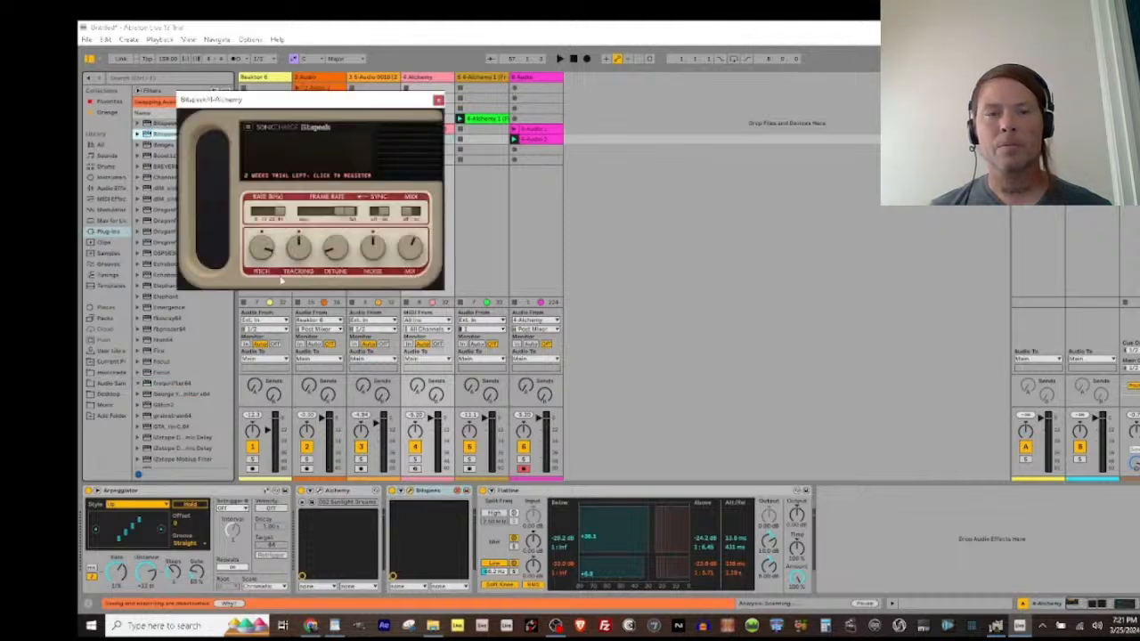
key(space)
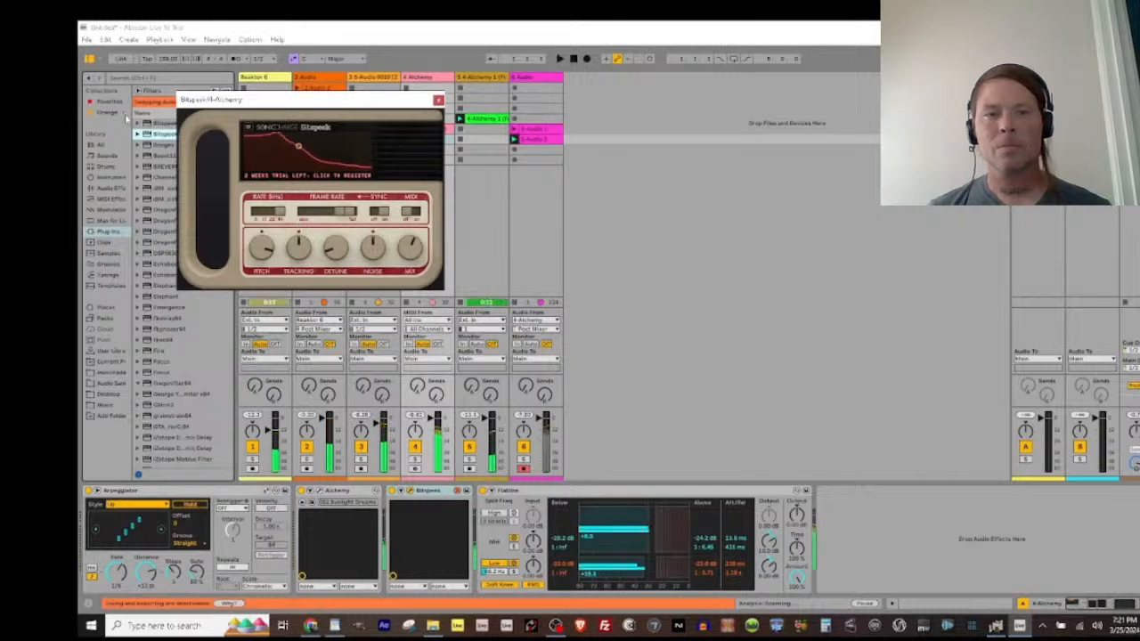
double_click(156, 123)
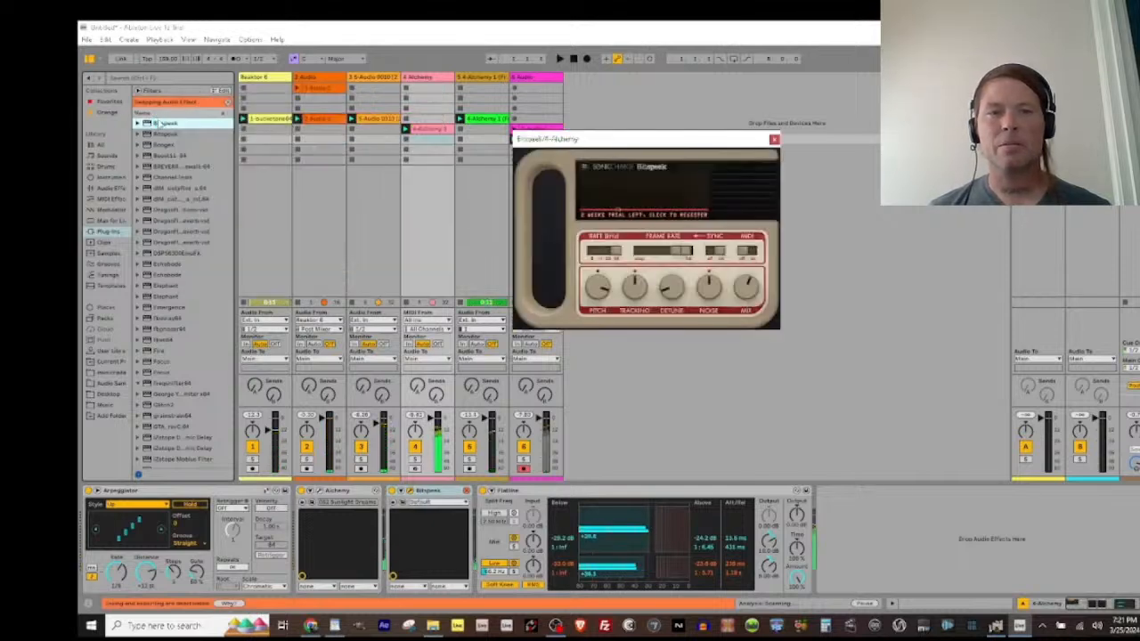
click(774, 139)
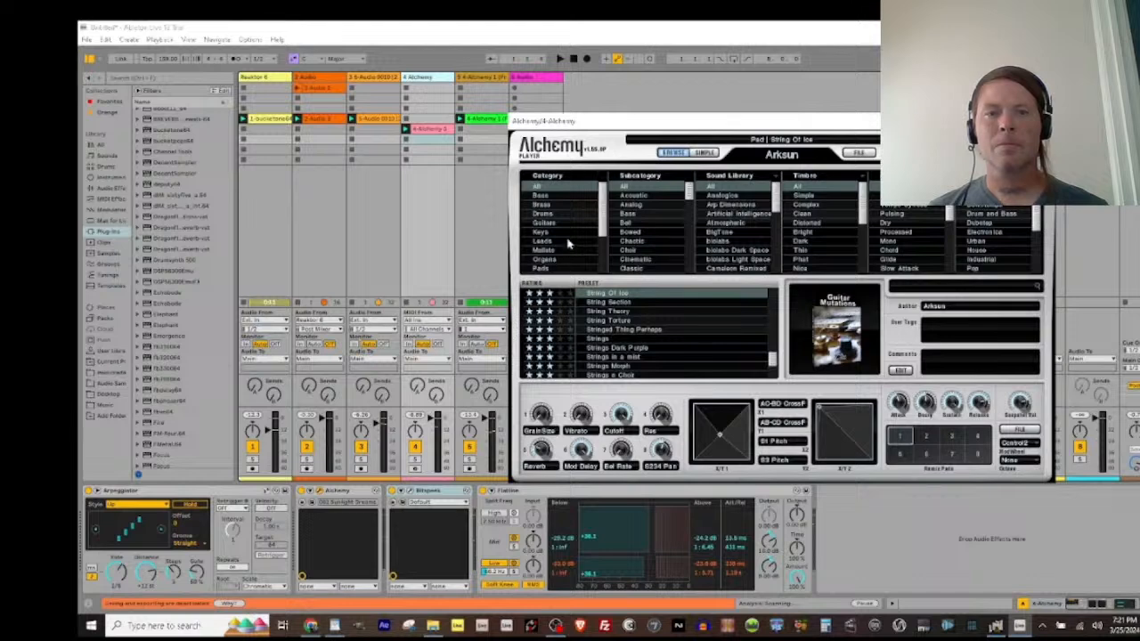
Step: Filter Alchemy's presets to the Guitars category, load the Taste Me preset and close the instrument window
scroll(554, 247, down, 3)
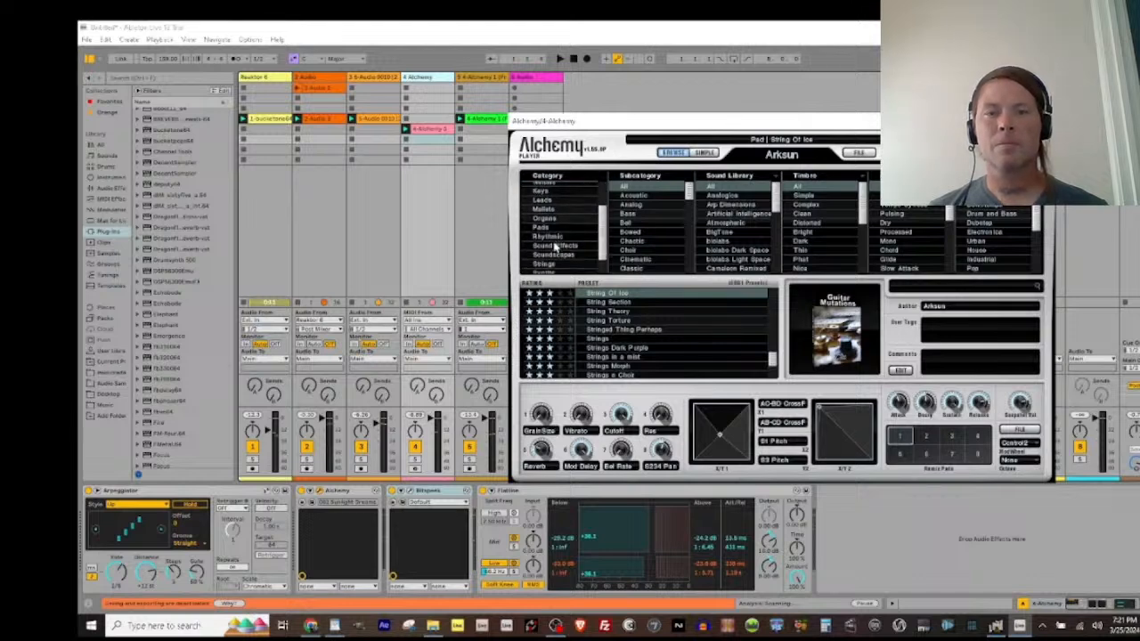
scroll(551, 249, down, 2)
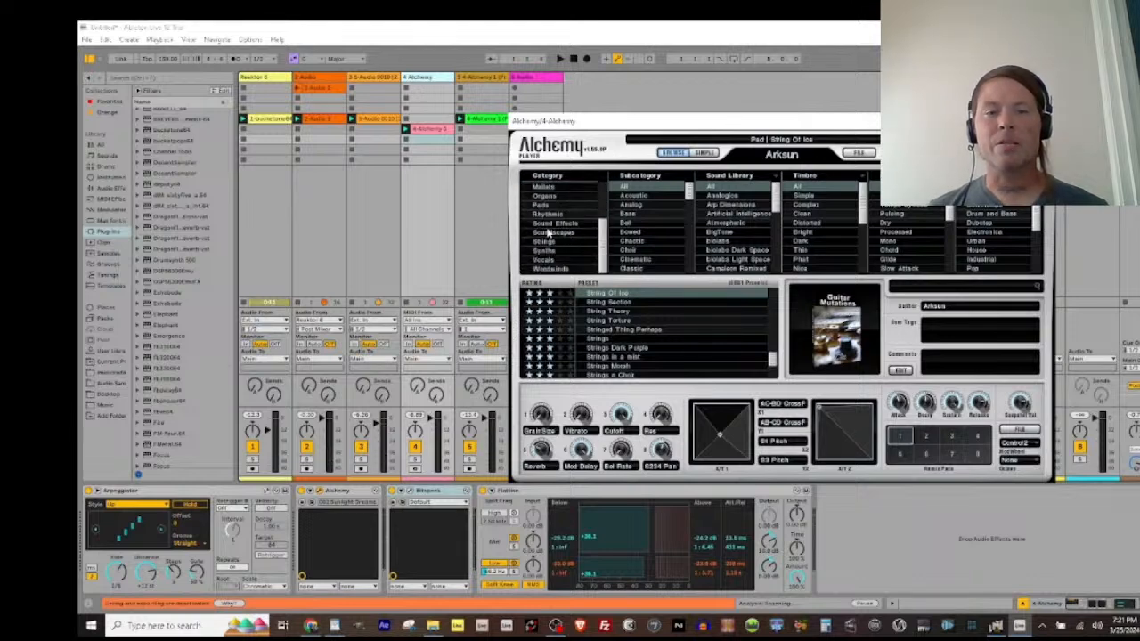
scroll(551, 253, up, 3)
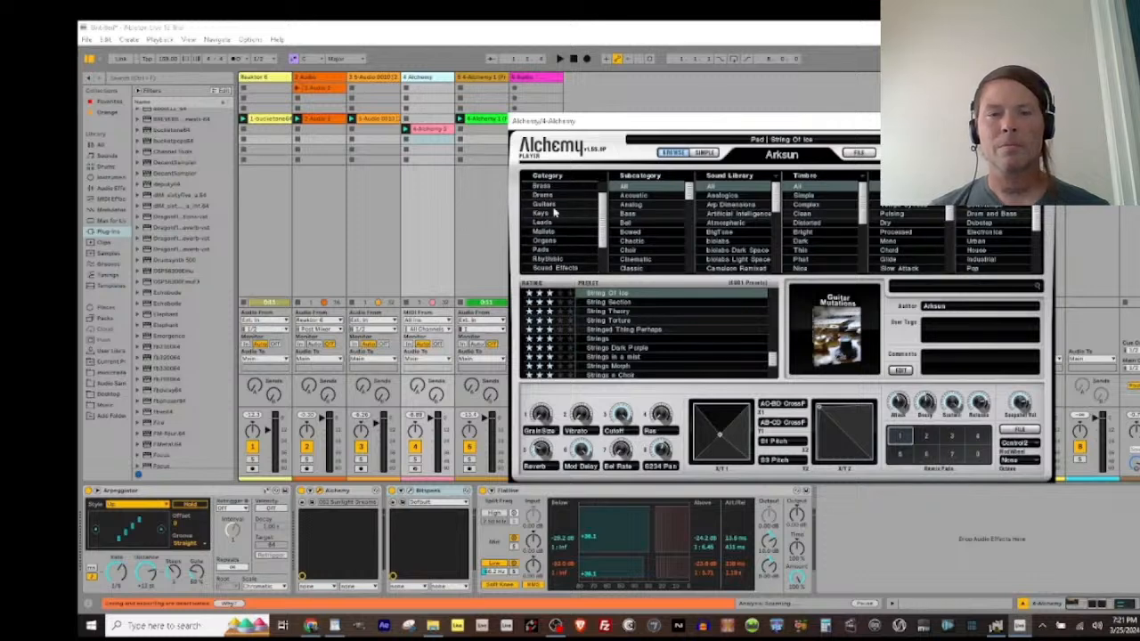
click(552, 206)
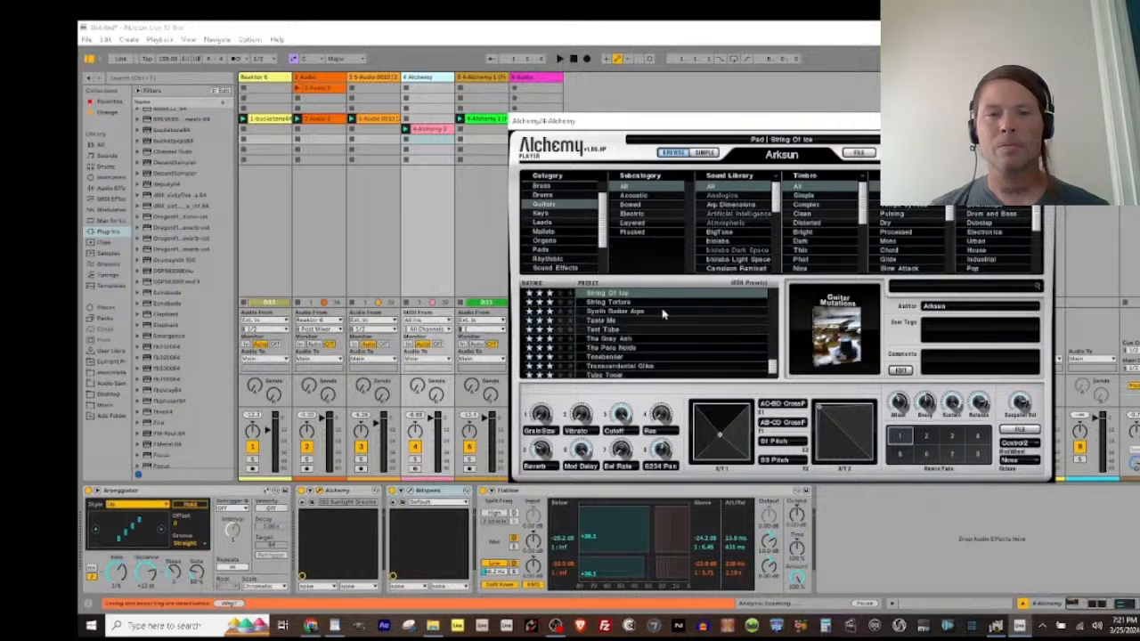
click(602, 319)
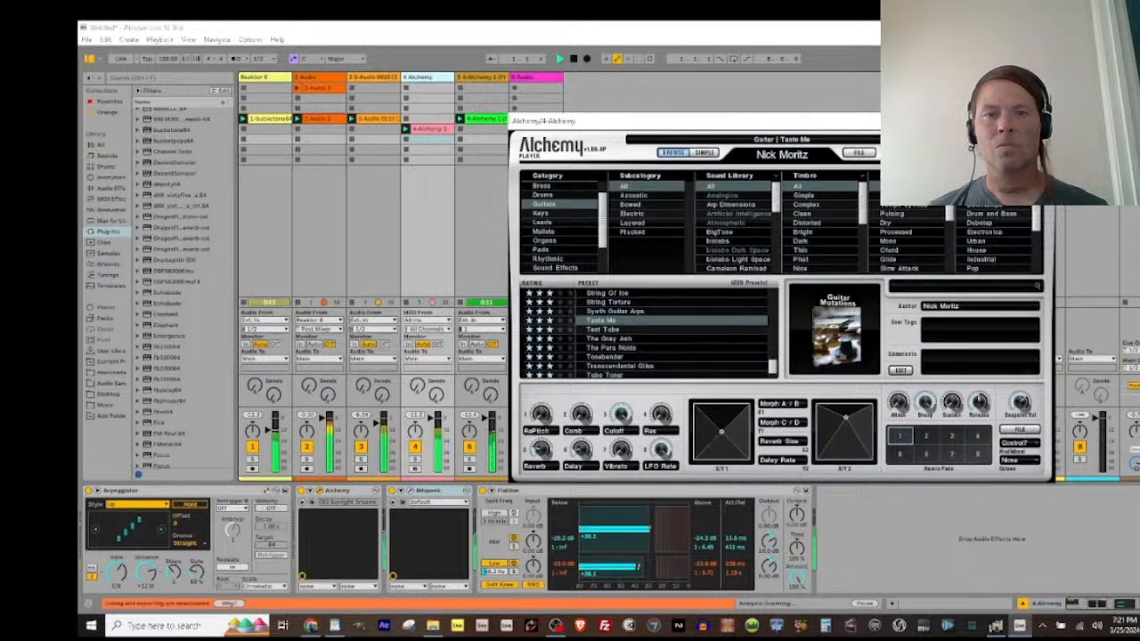
click(1041, 121)
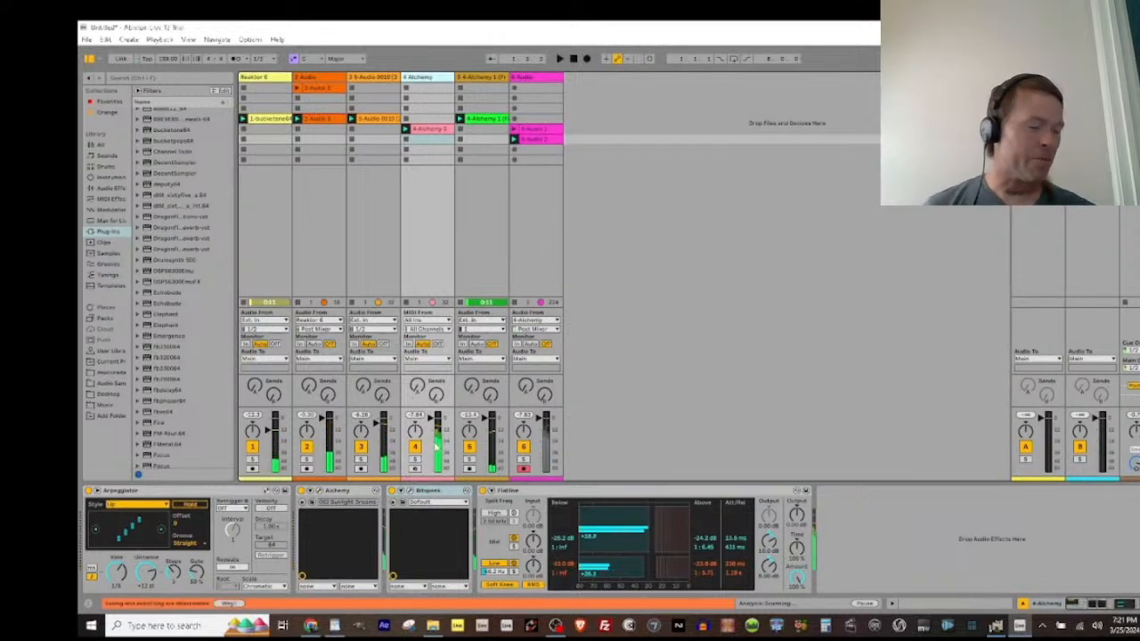
Step: Solo the Alchemy track and set Bitspeek to its Suboctaver preset
click(416, 459)
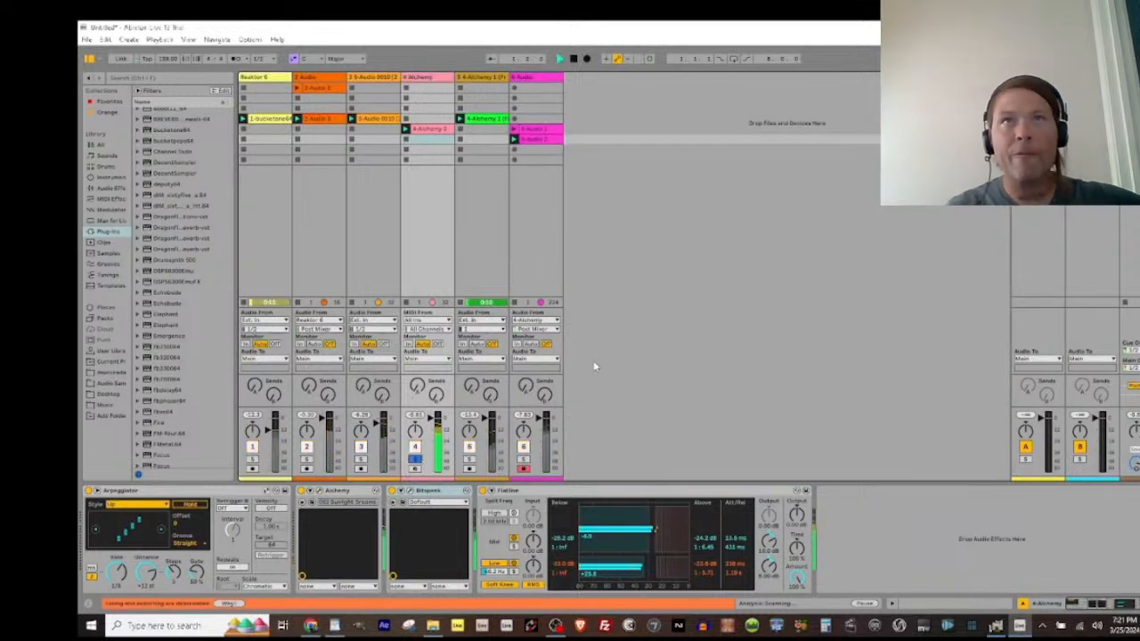
click(460, 504)
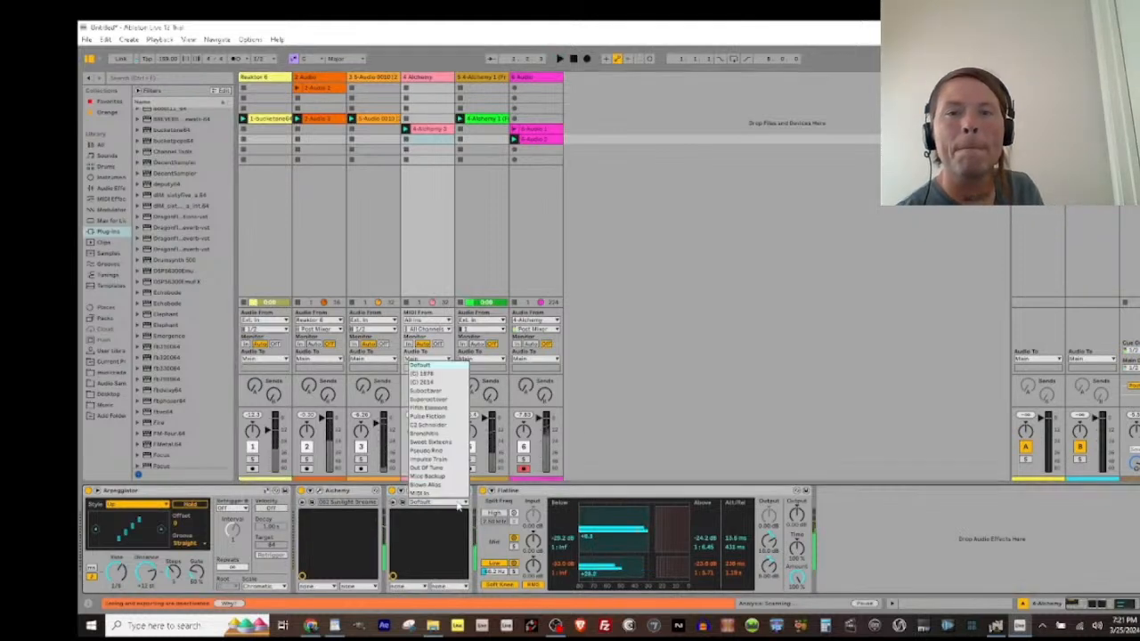
click(459, 506)
key(Down)
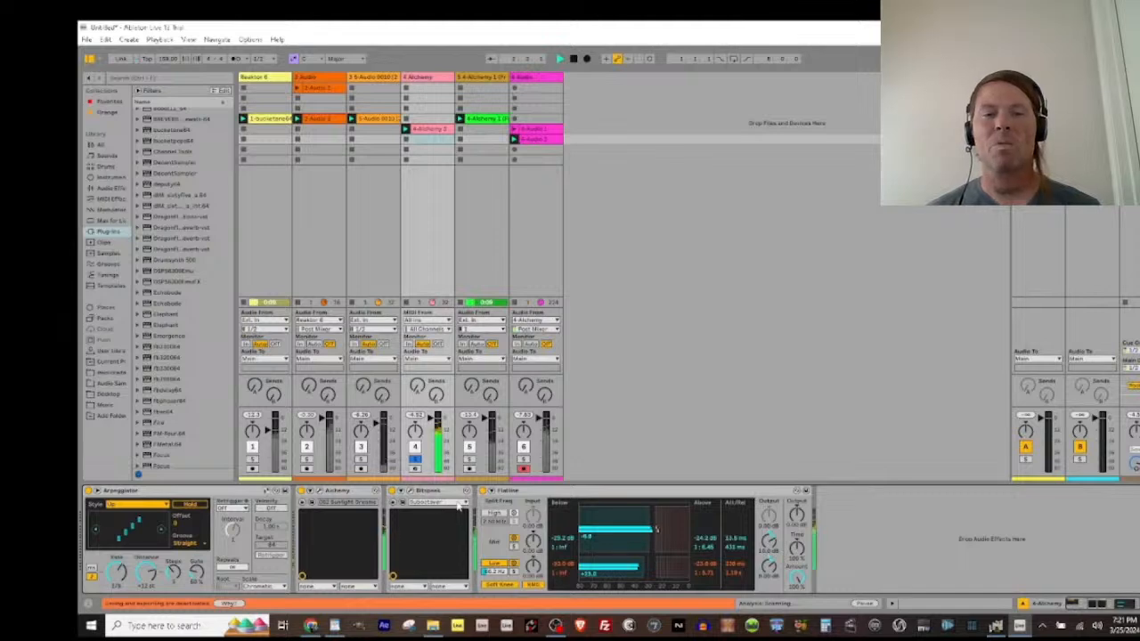
key(Down)
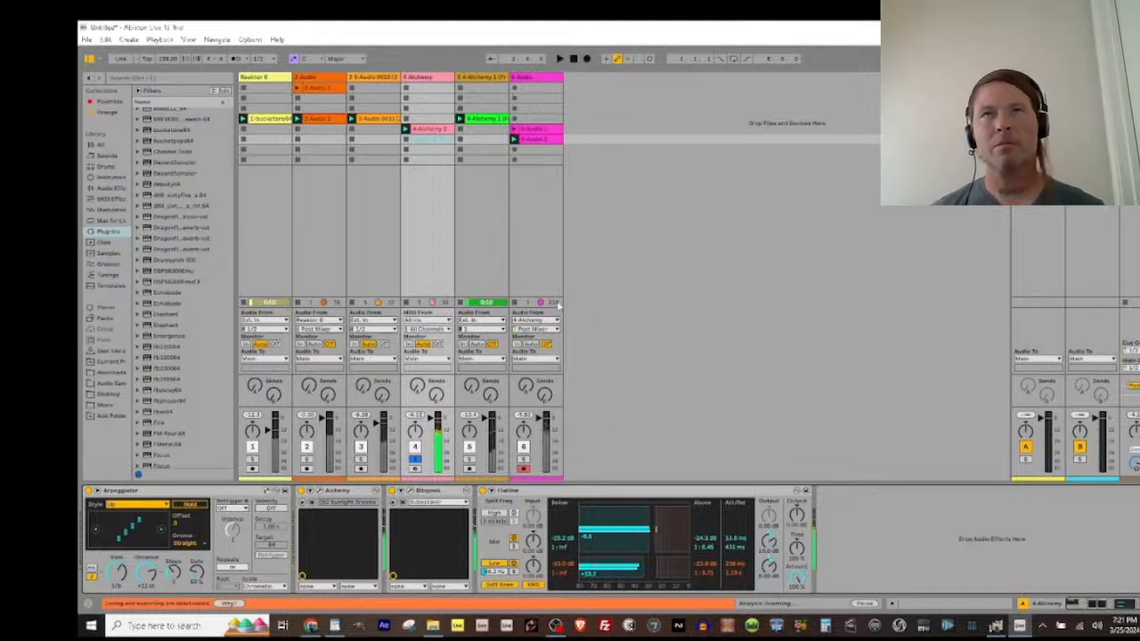
Step: Start recording a new clip in the sixth track's next empty slot and move Bitspeek on to the Pulse Fiction preset
click(514, 151)
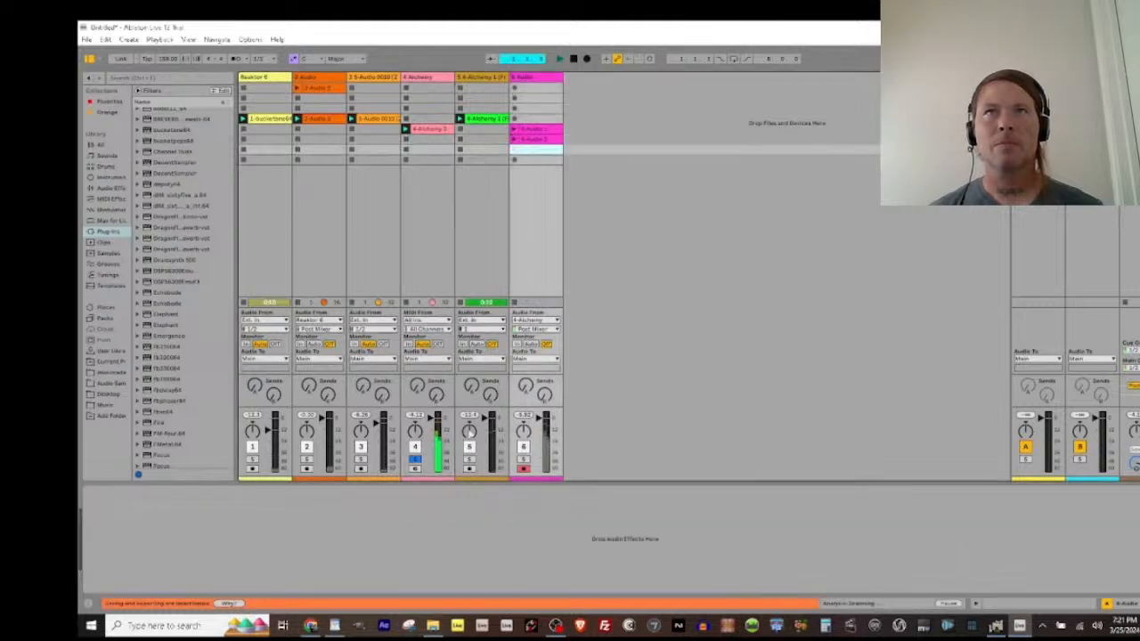
click(429, 149)
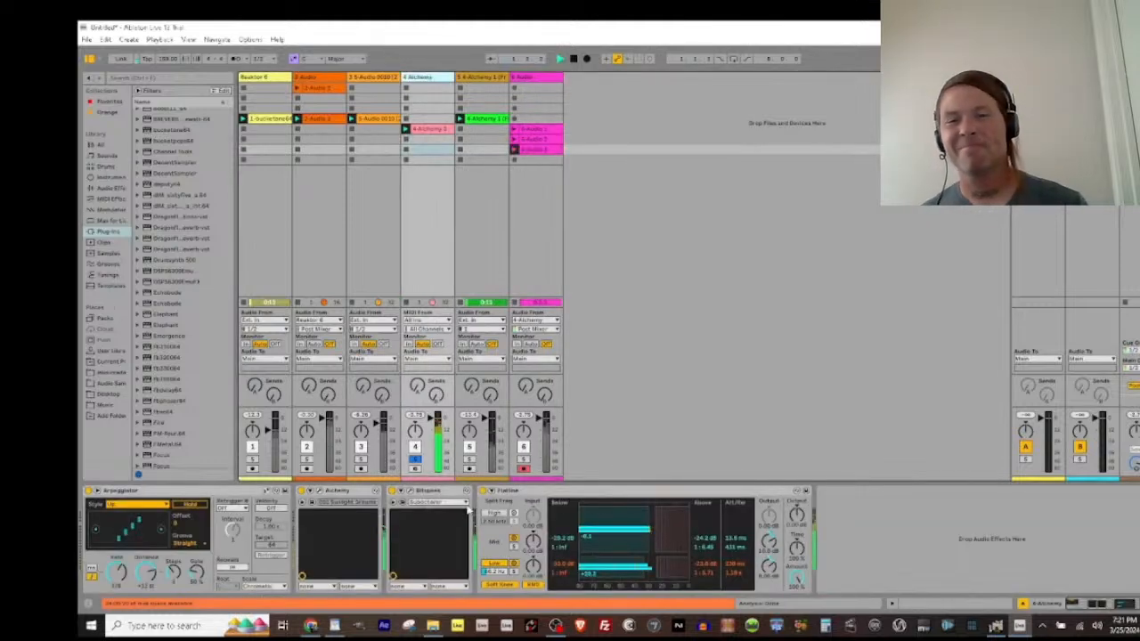
click(465, 503)
click(464, 504)
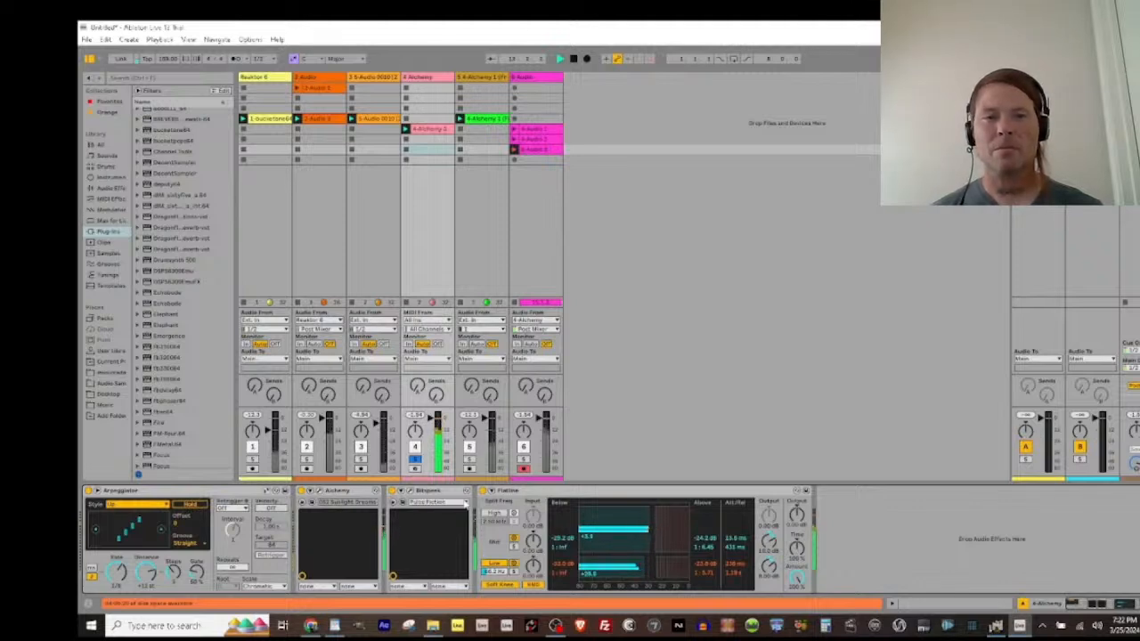
Step: While recording, step Bitspeek through C3 Schneider, Bronchitis and the preset after it, then return to Suboctaver
key(Down)
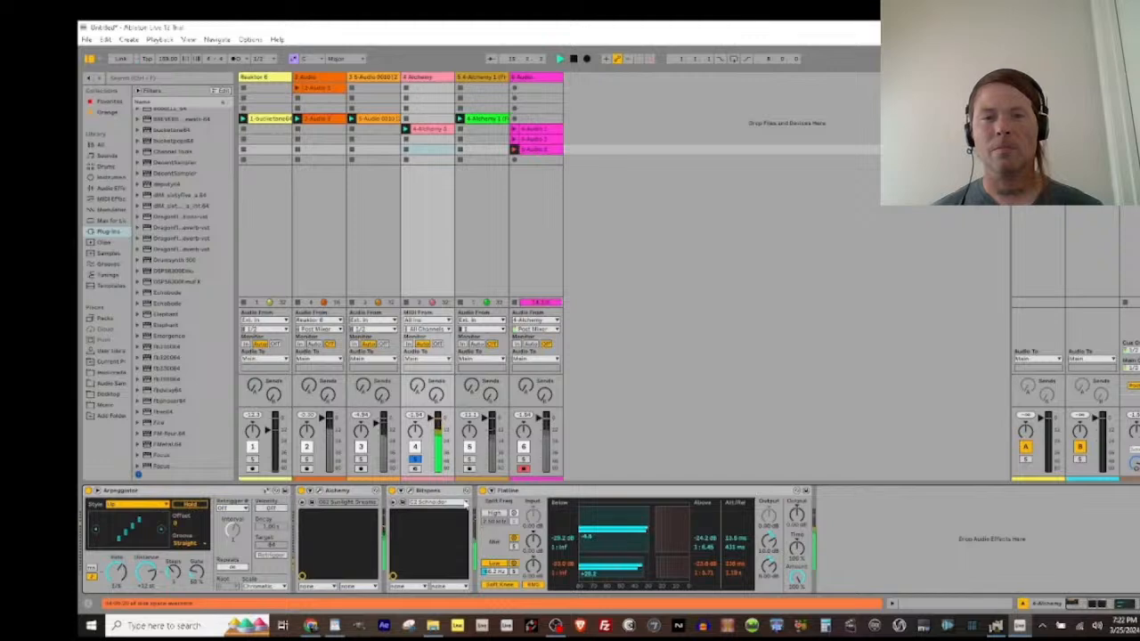
key(Down)
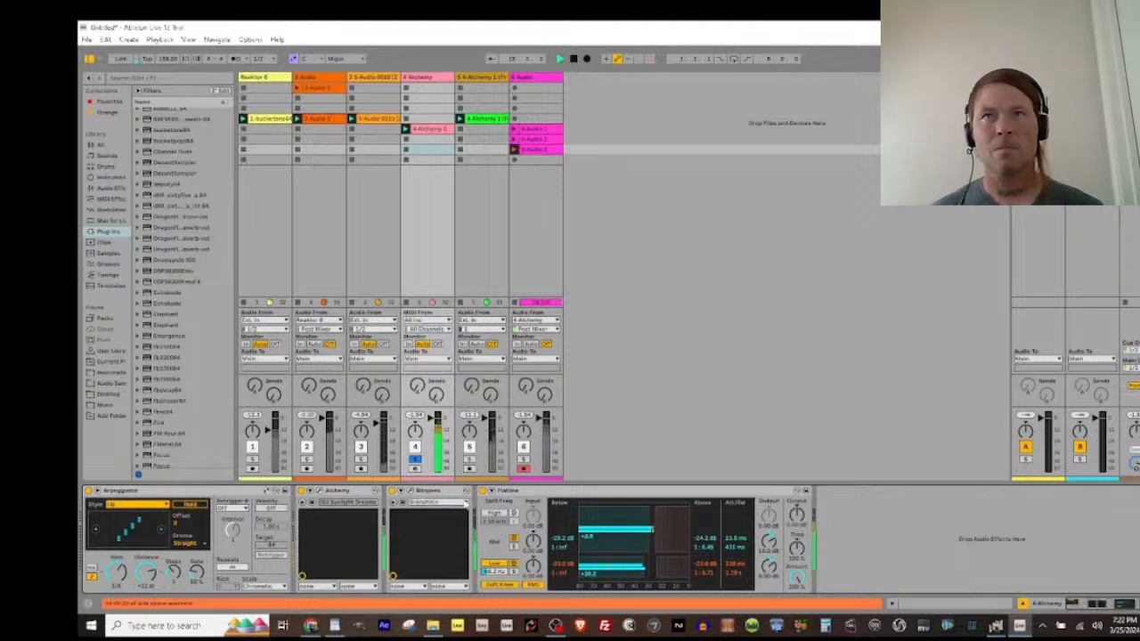
key(Down)
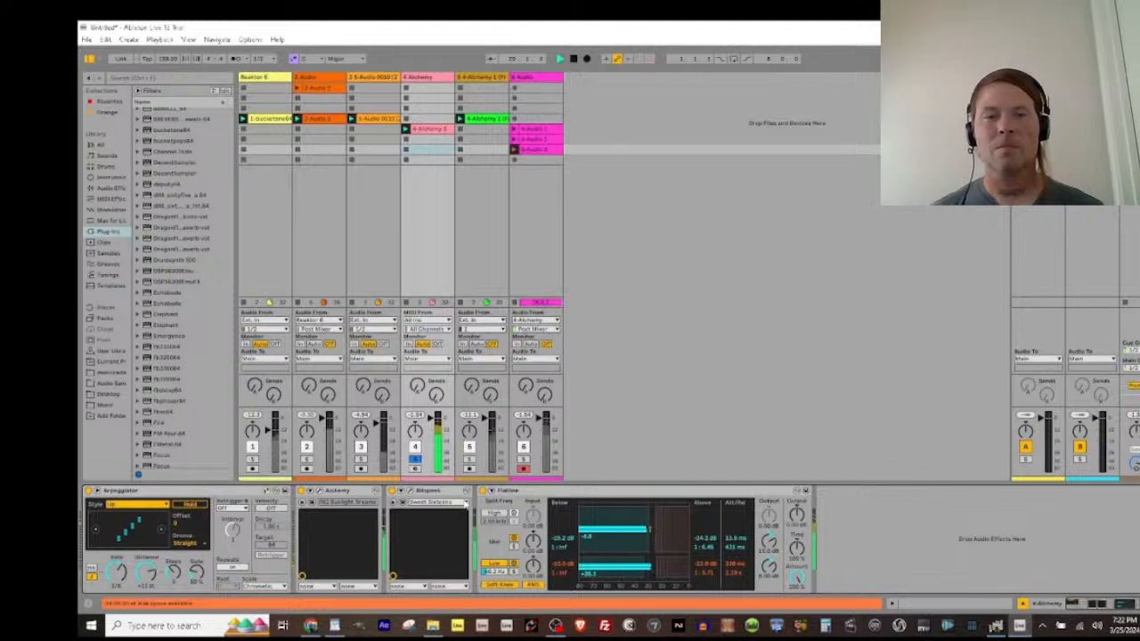
key(Down)
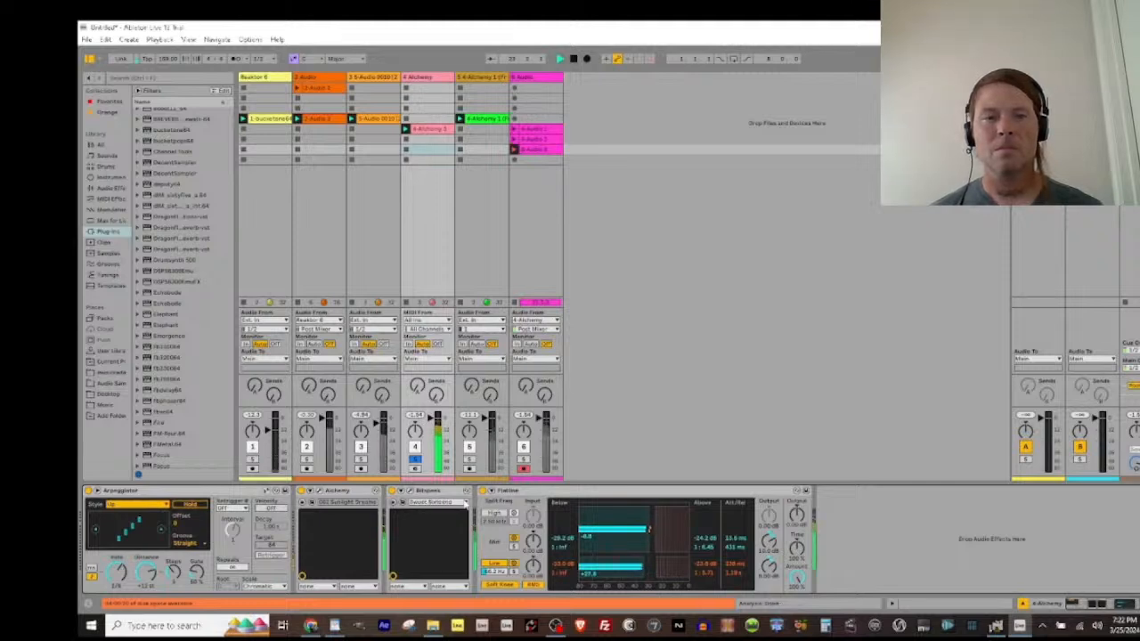
key(Down)
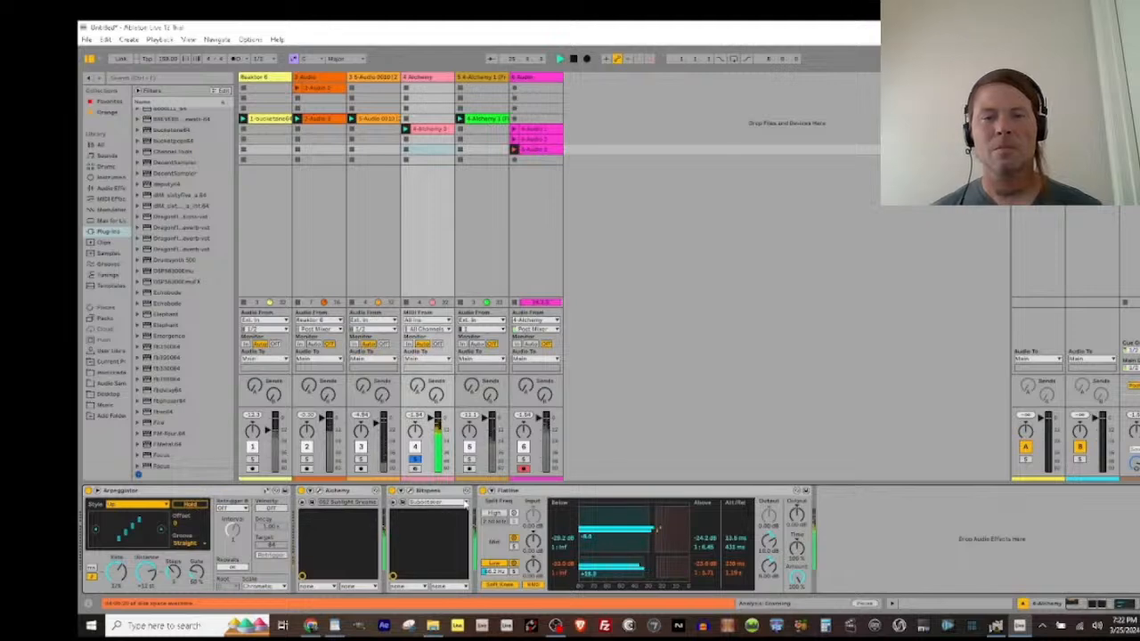
Step: Move Bitspeek to the Out Of Tune preset, let it play, and finish the sixth track's clip recording and stop playback
click(464, 504)
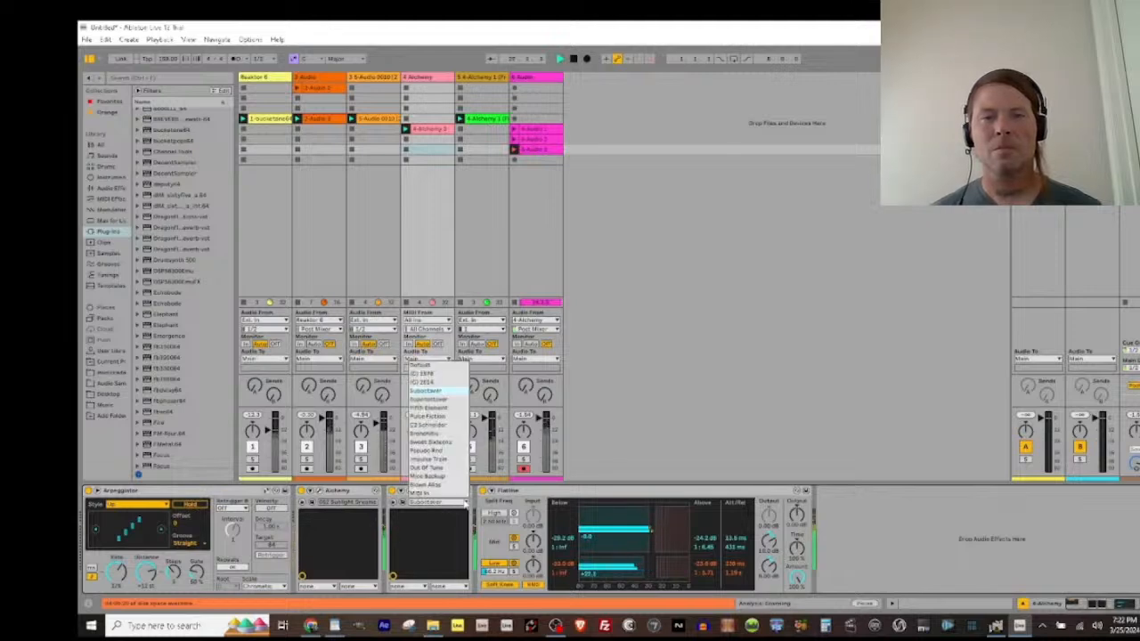
click(445, 477)
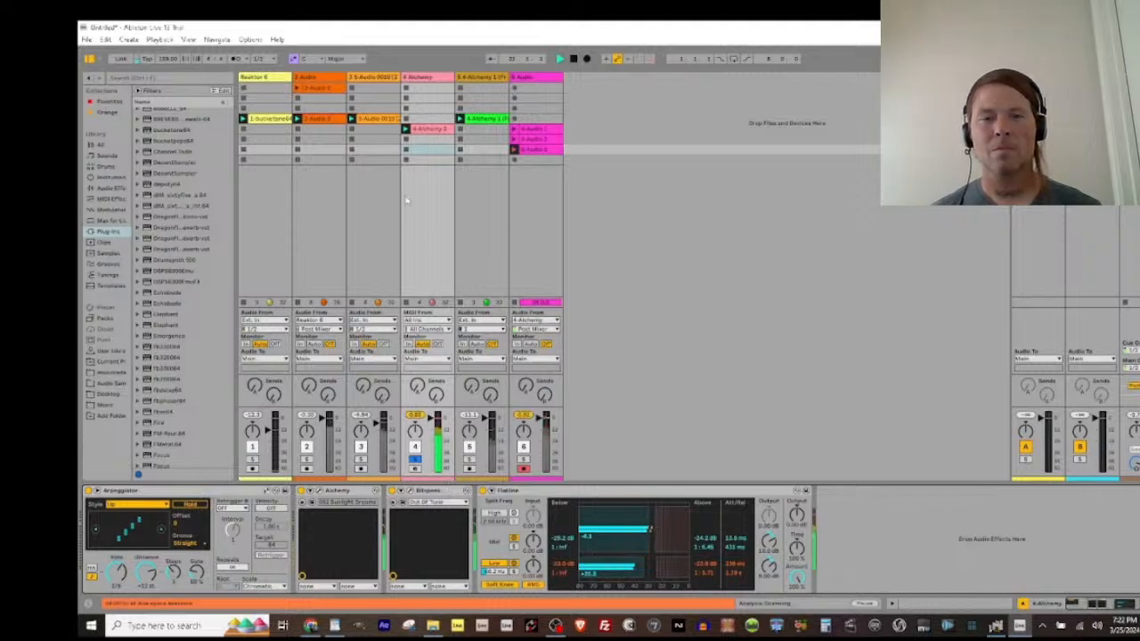
click(515, 150)
key(space)
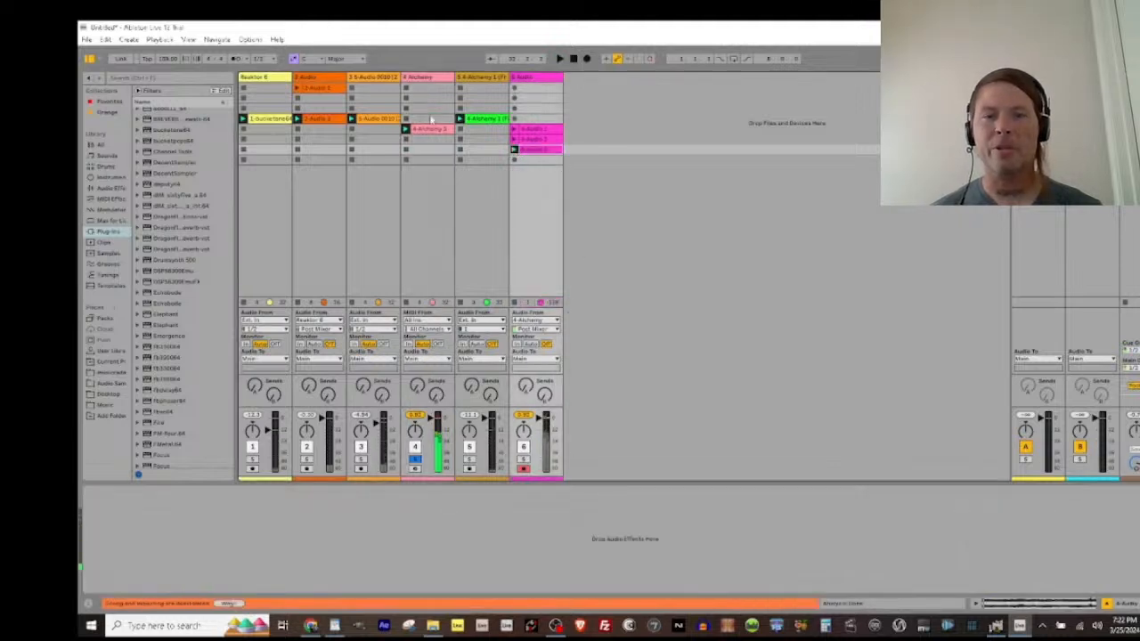
Step: Replace Bitspeek on the Alchemy track with the Boogex plug-in
click(425, 79)
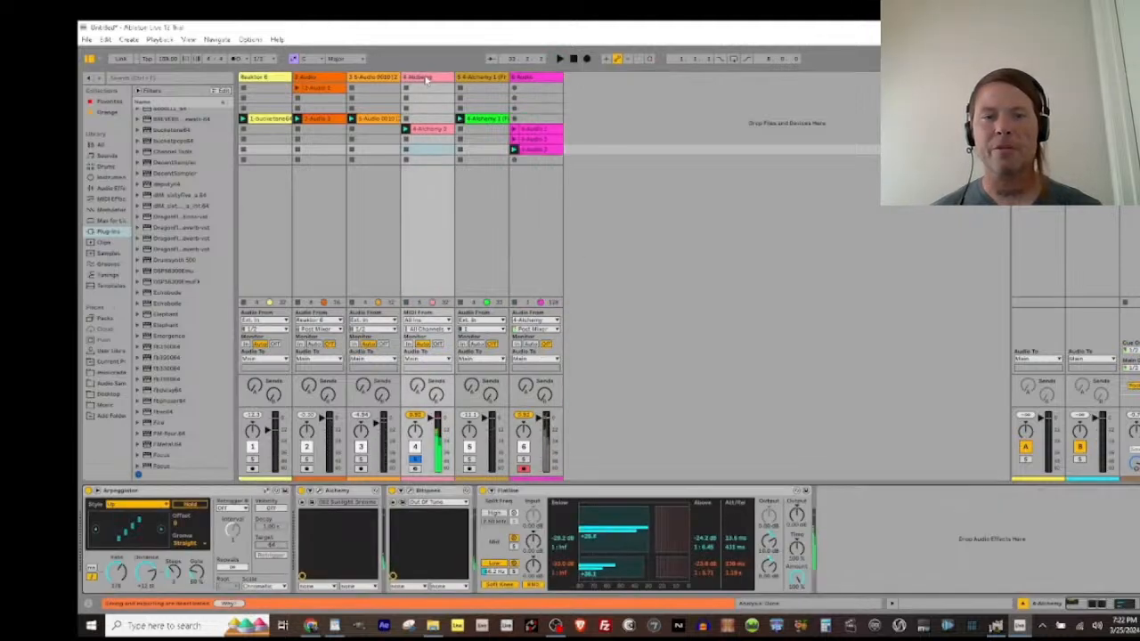
click(464, 491)
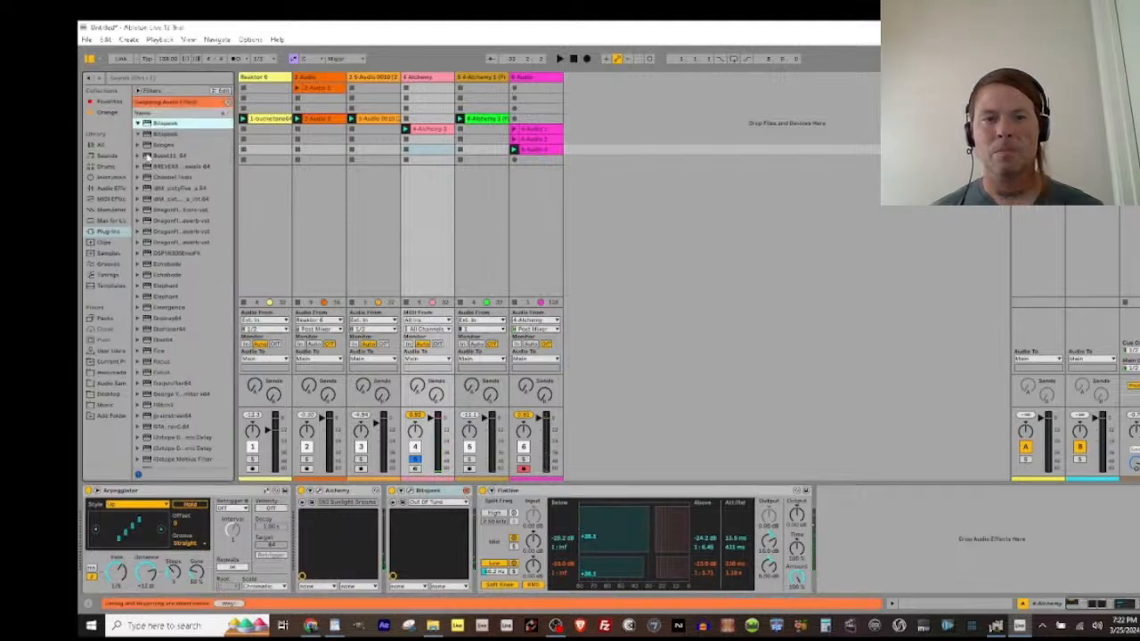
double_click(148, 145)
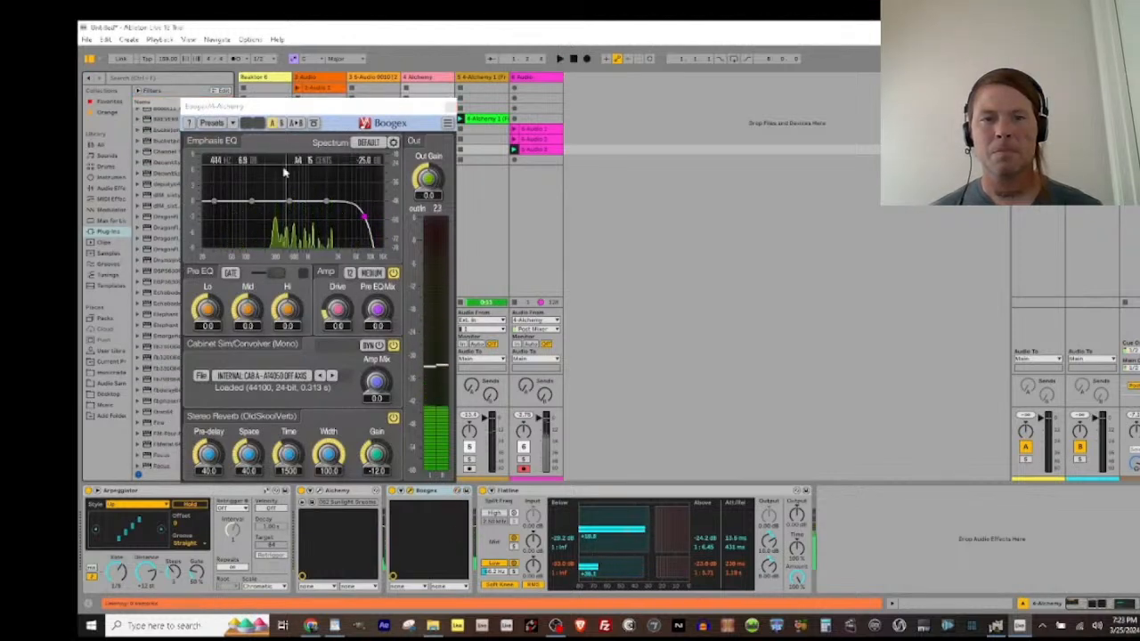
Step: Load the Boomy Charger preset in Boogex and start recording a new clip in the sixth track's next empty slot
click(217, 123)
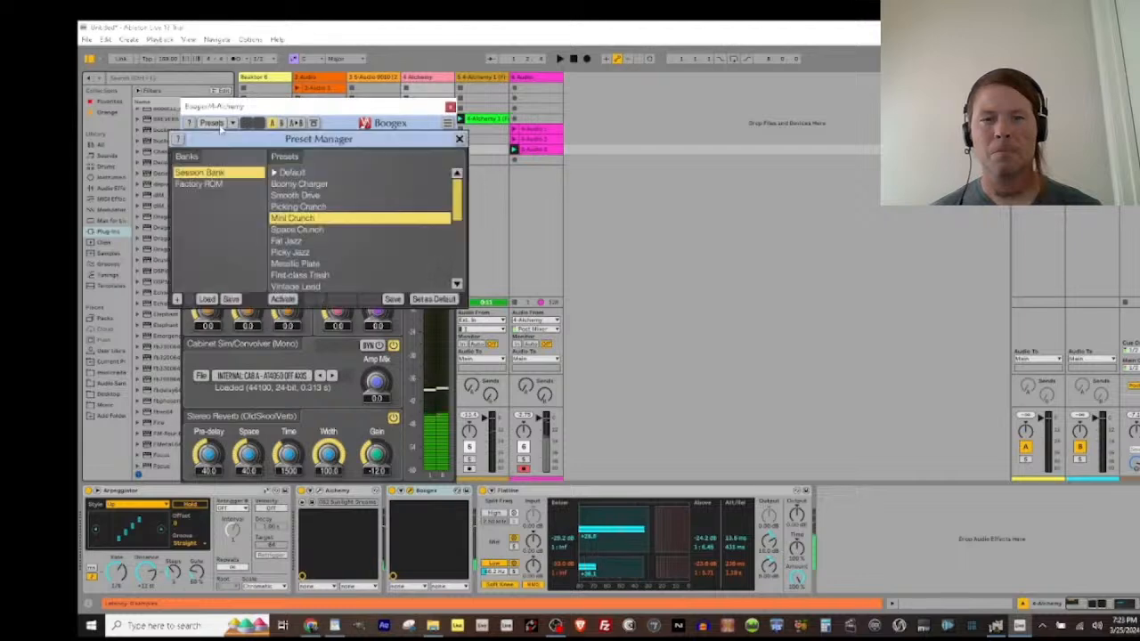
click(301, 184)
double_click(302, 185)
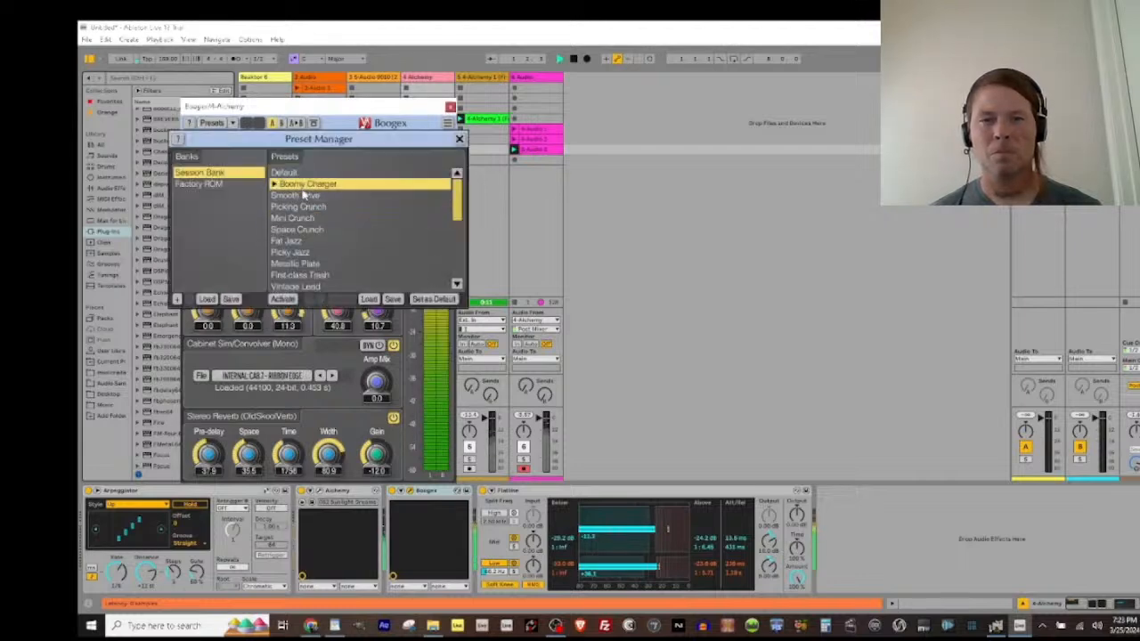
click(514, 161)
click(428, 79)
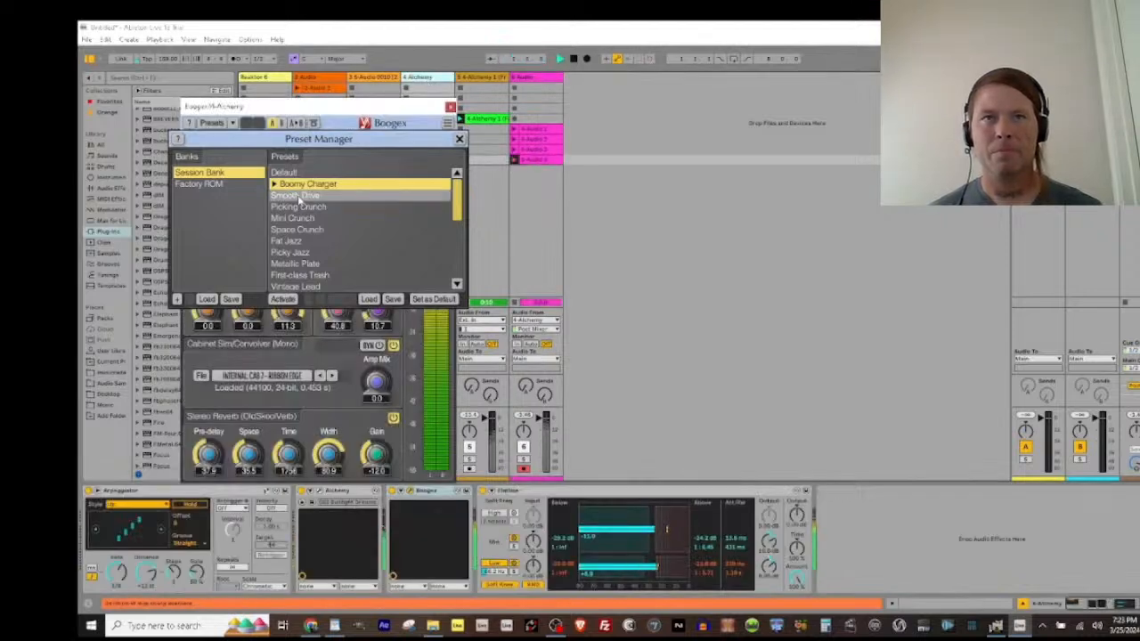
Step: While recording, switch Boogex to Smooth Drive, back to Boomy Charger, on to Fat Jazz, and back to Smooth Drive
double_click(300, 195)
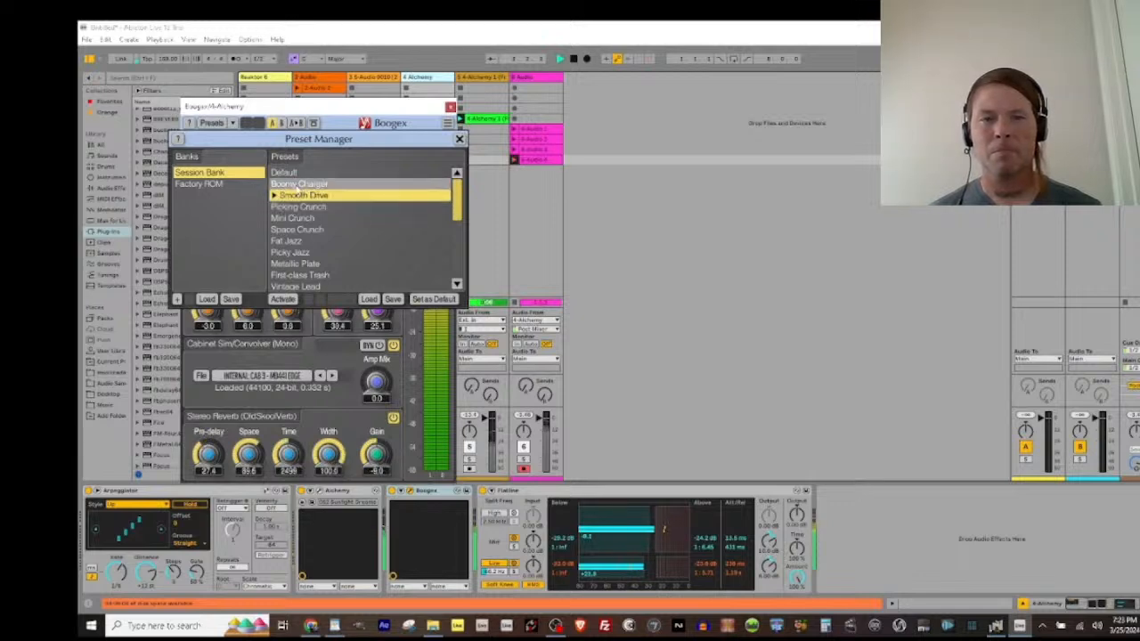
double_click(295, 184)
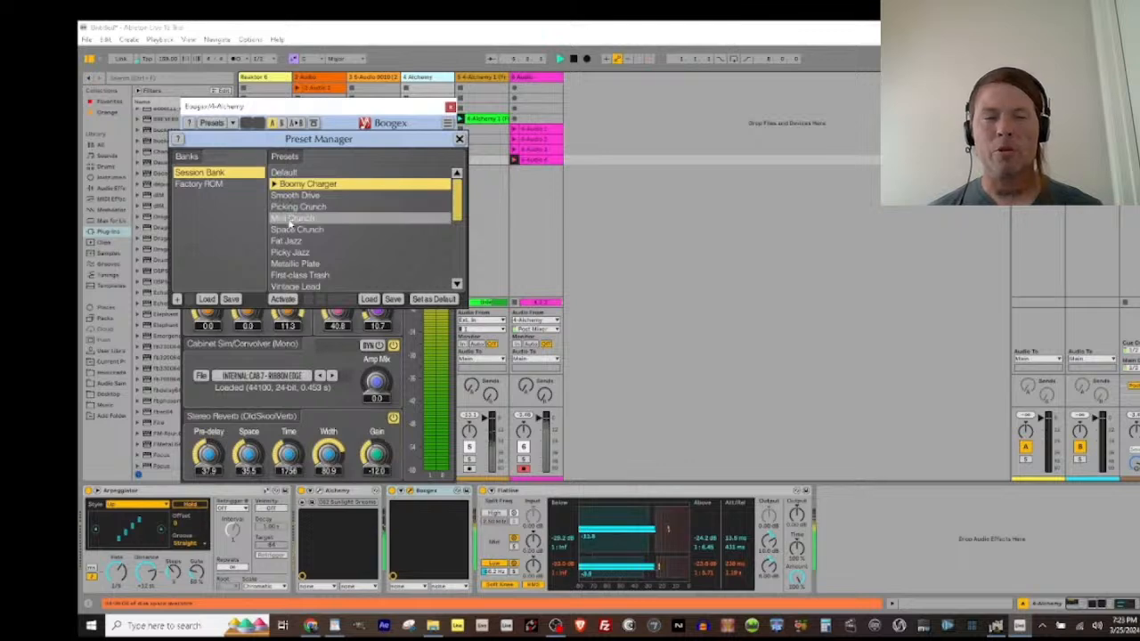
double_click(293, 230)
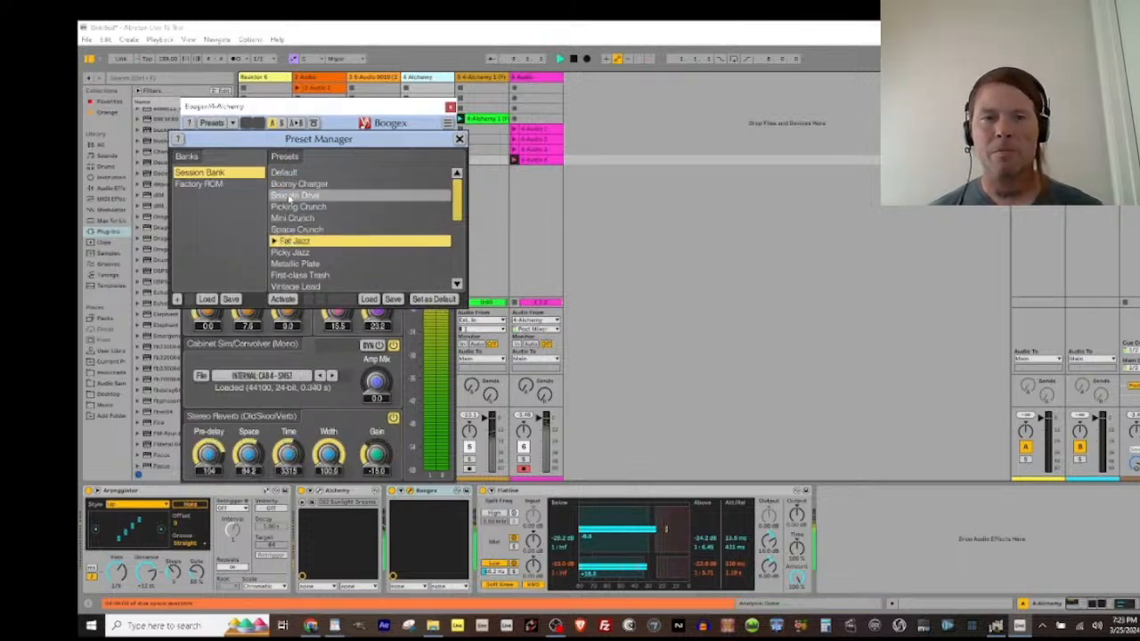
double_click(291, 197)
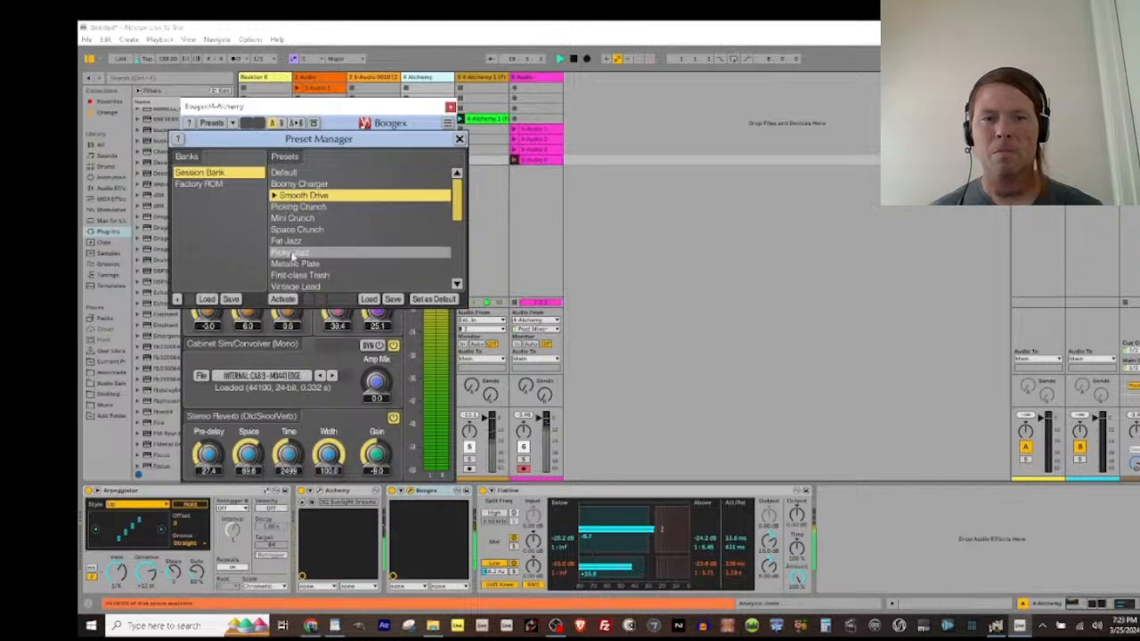
Step: Move Boogex through Metallic Plate, Vintage Lead and Muffled Fuzz, finish the sixth track's clip recording and close the preset manager
click(287, 264)
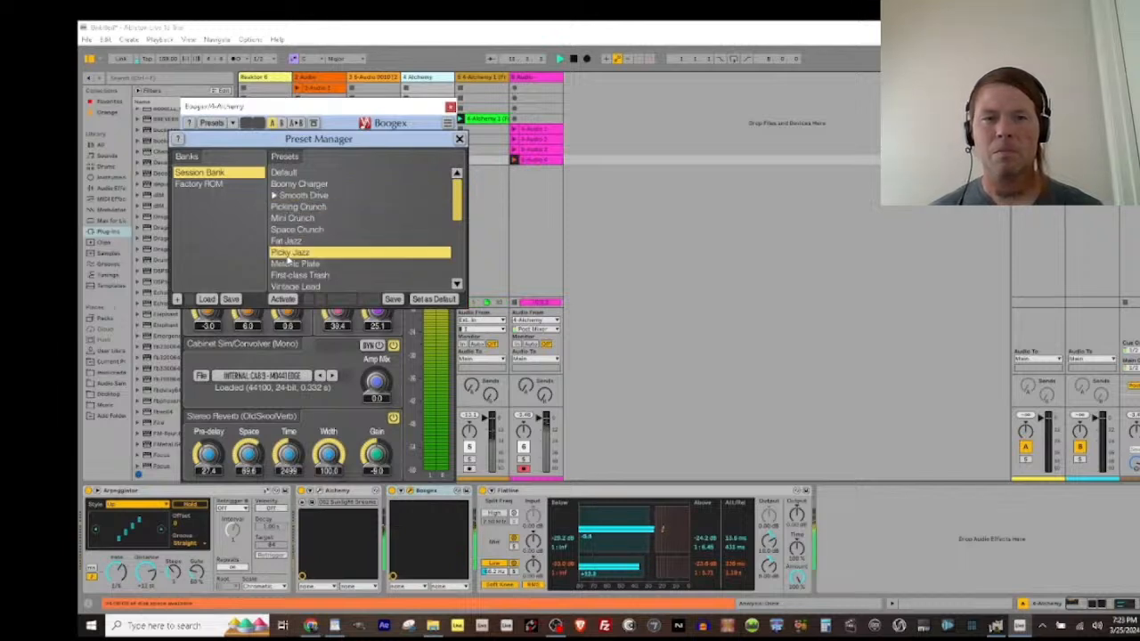
double_click(286, 263)
scroll(287, 261, down, 1)
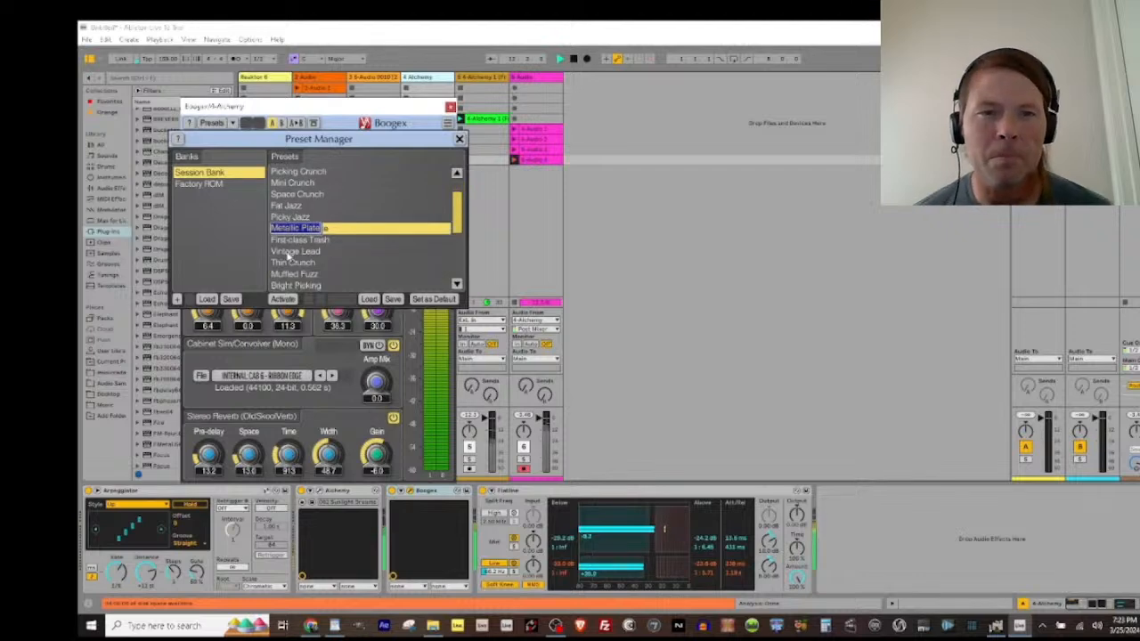
double_click(288, 253)
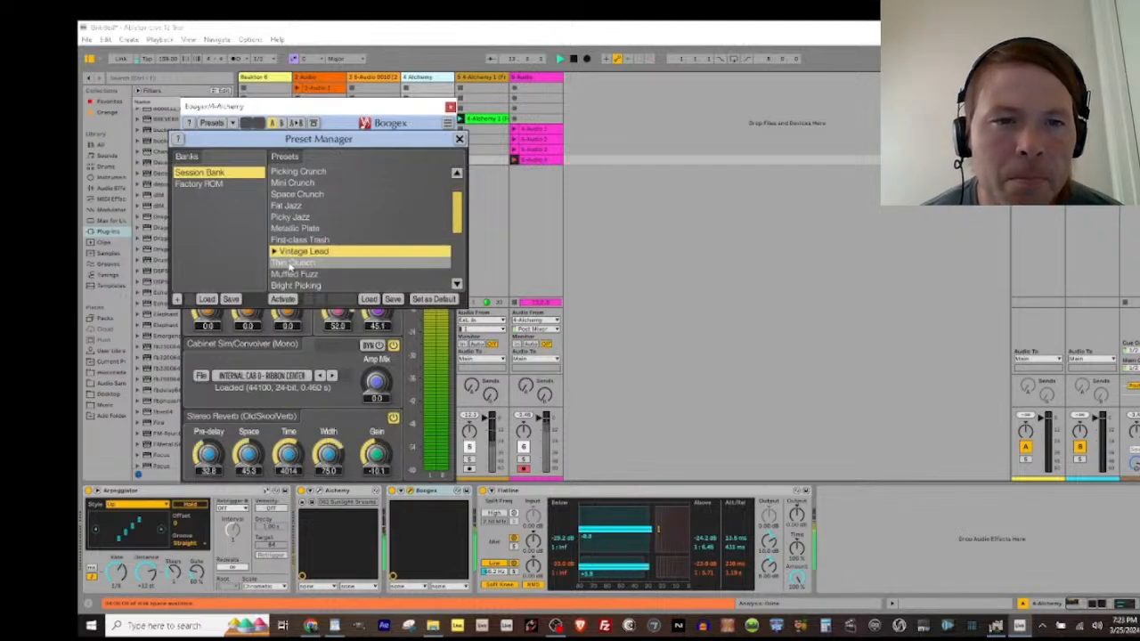
double_click(294, 274)
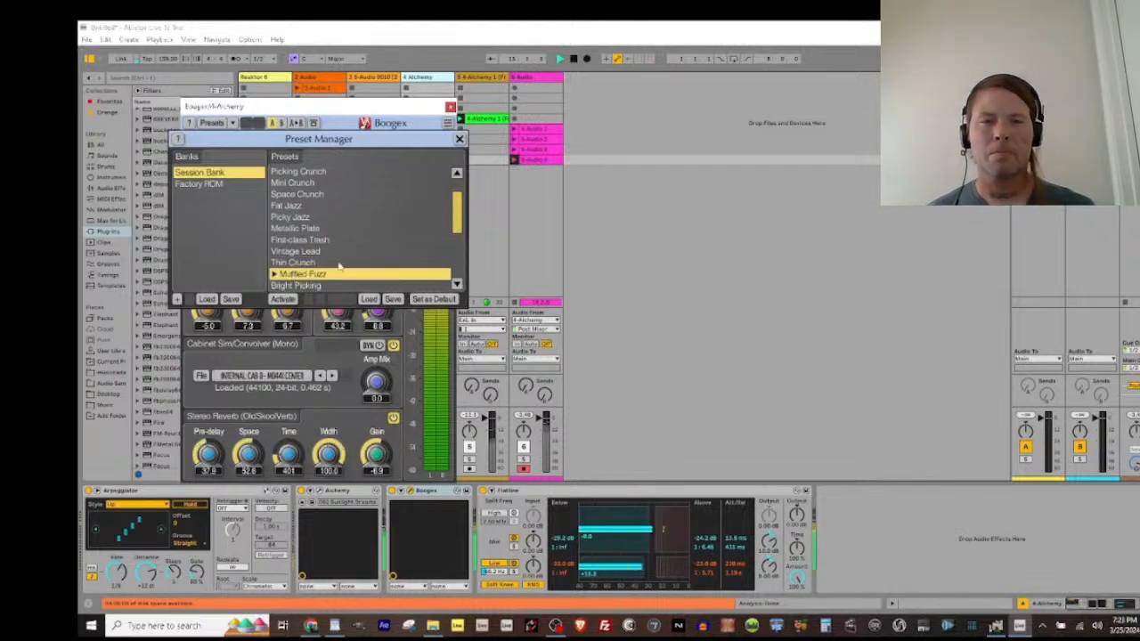
click(513, 162)
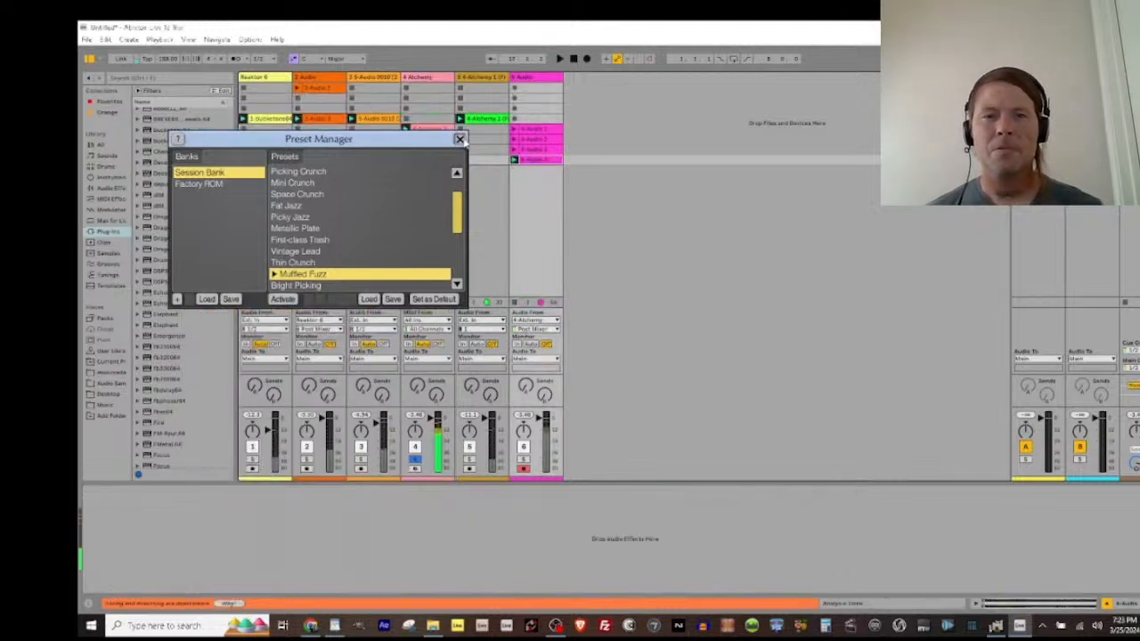
click(461, 140)
Step: Return to the Alchemy track and load the Lutcimbala Pluck guitar preset in Alchemy
click(425, 78)
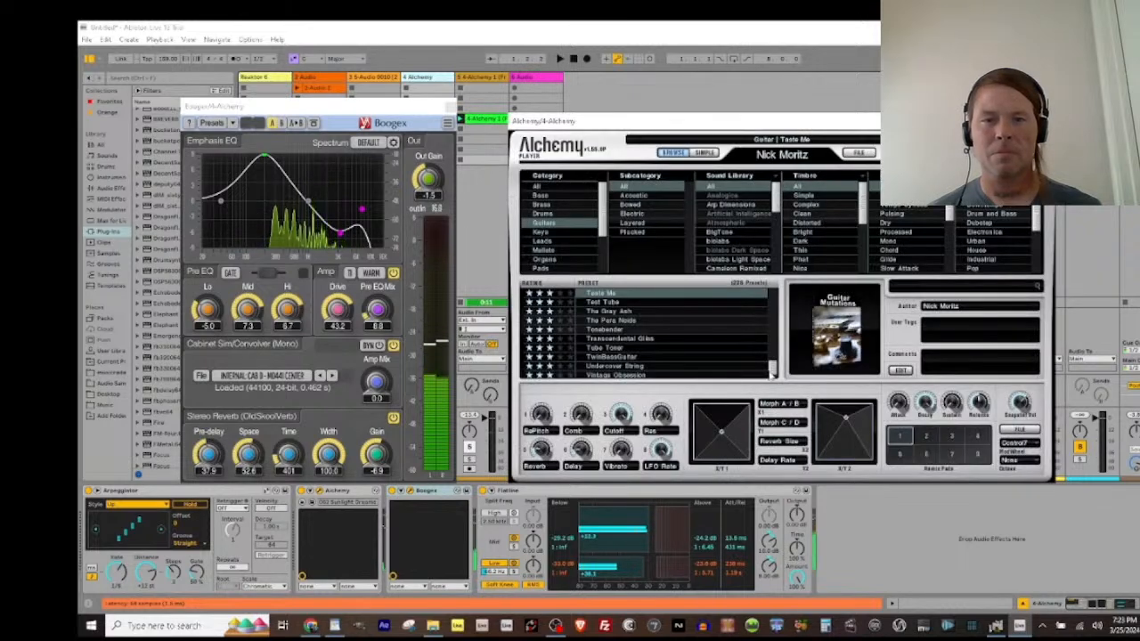
scroll(626, 323, up, 10)
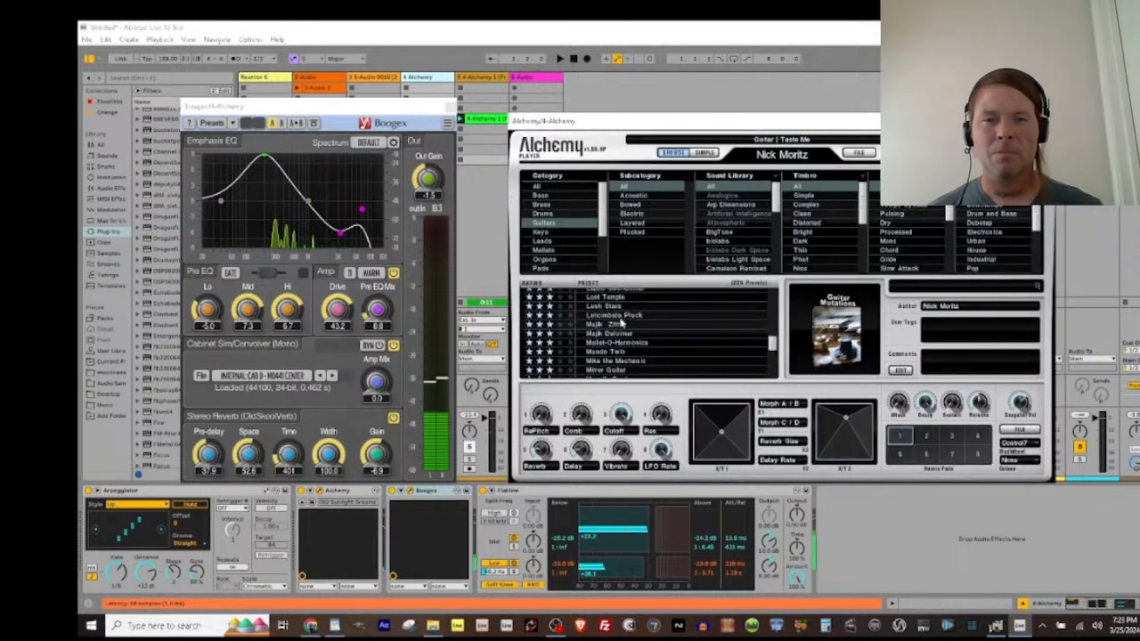
click(611, 315)
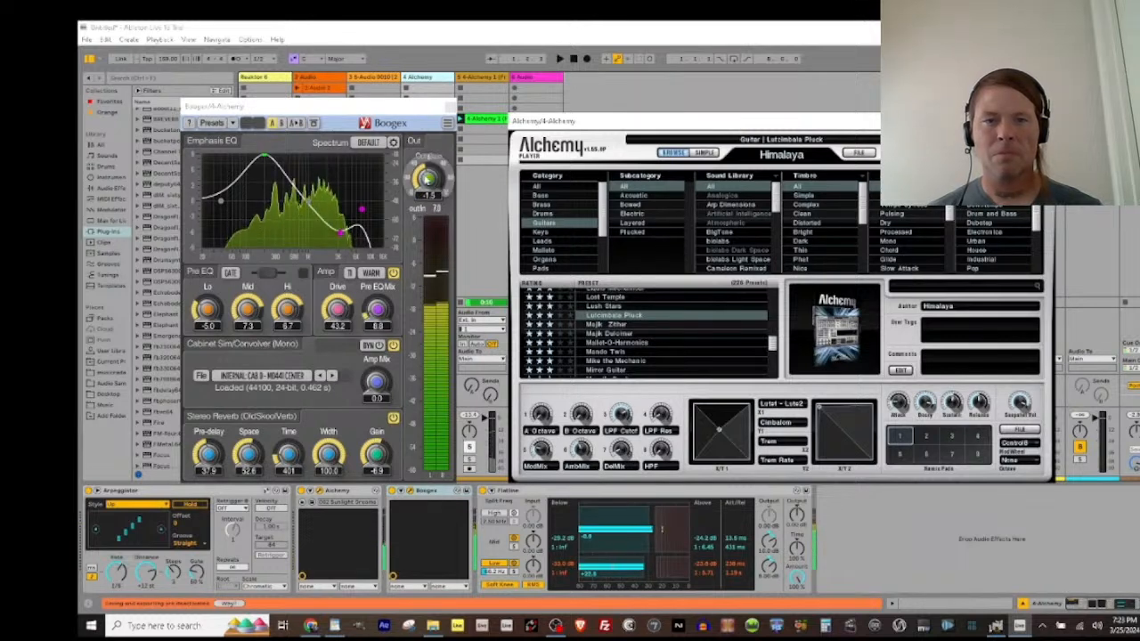
Step: Replace Boogex on the Alchemy track with the Glitch2 plug-in and arrange the plug-in windows apart
click(447, 107)
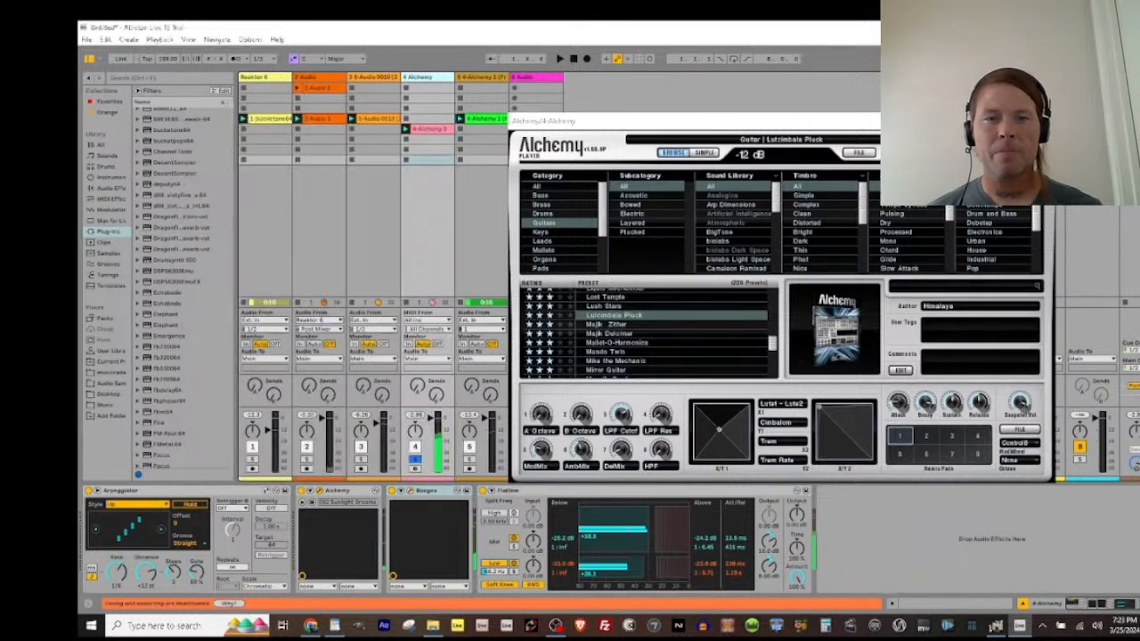
drag(615, 121, 680, 53)
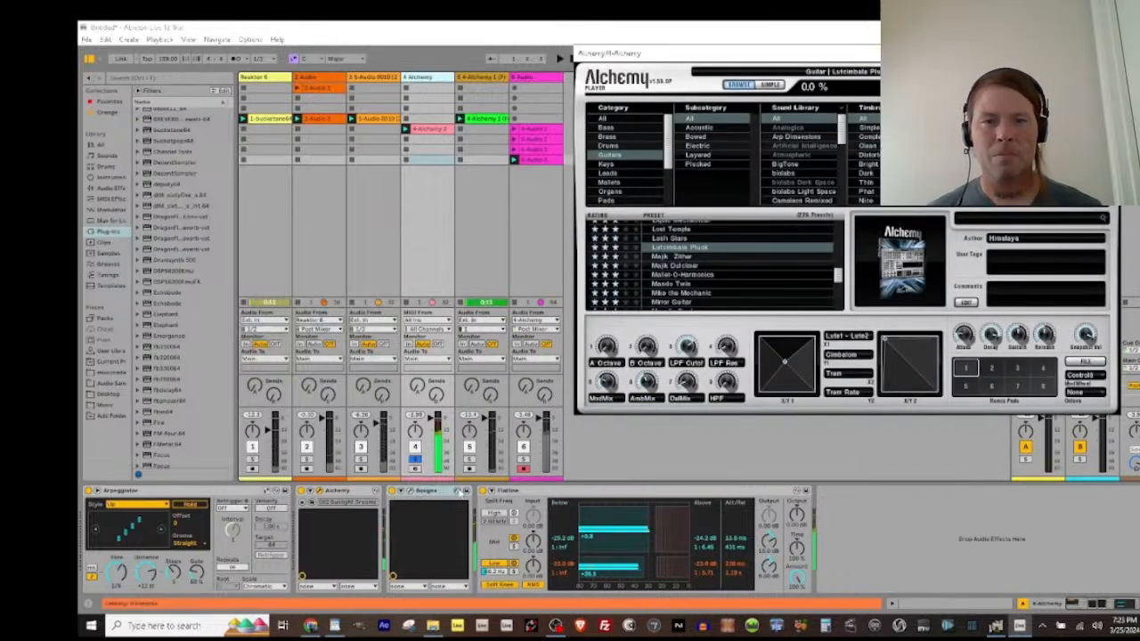
click(457, 491)
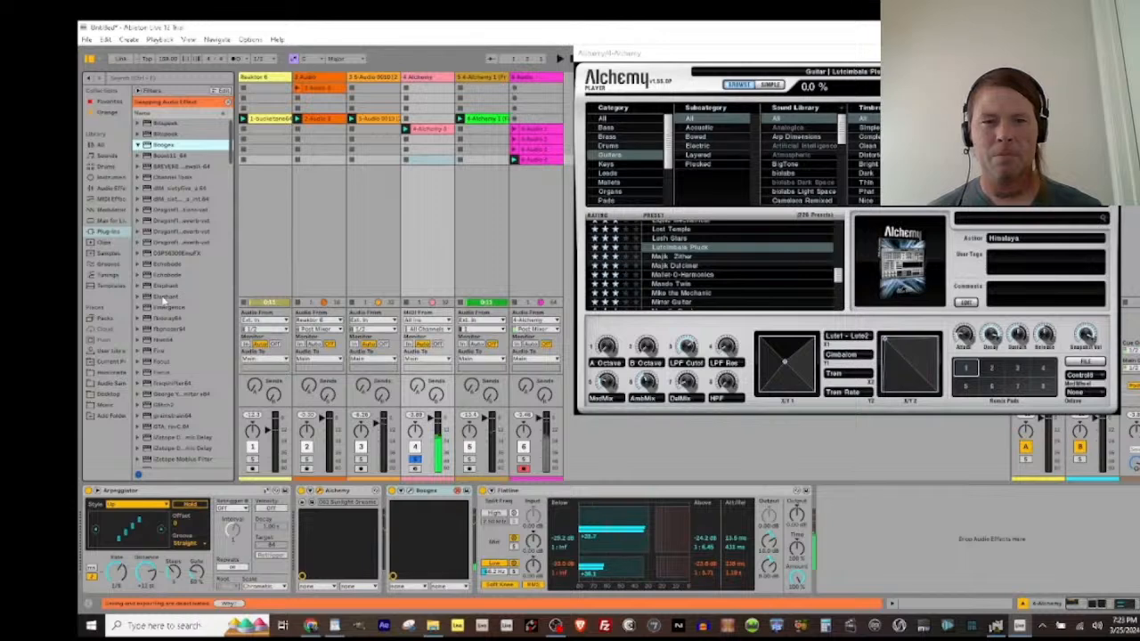
click(145, 405)
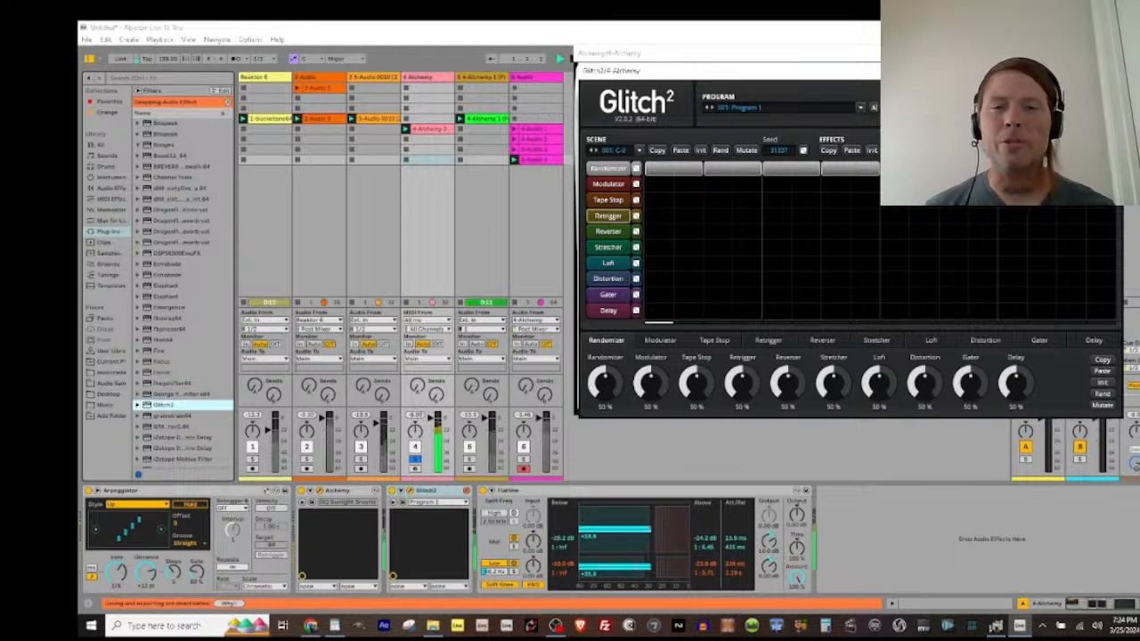
drag(970, 71, 480, 125)
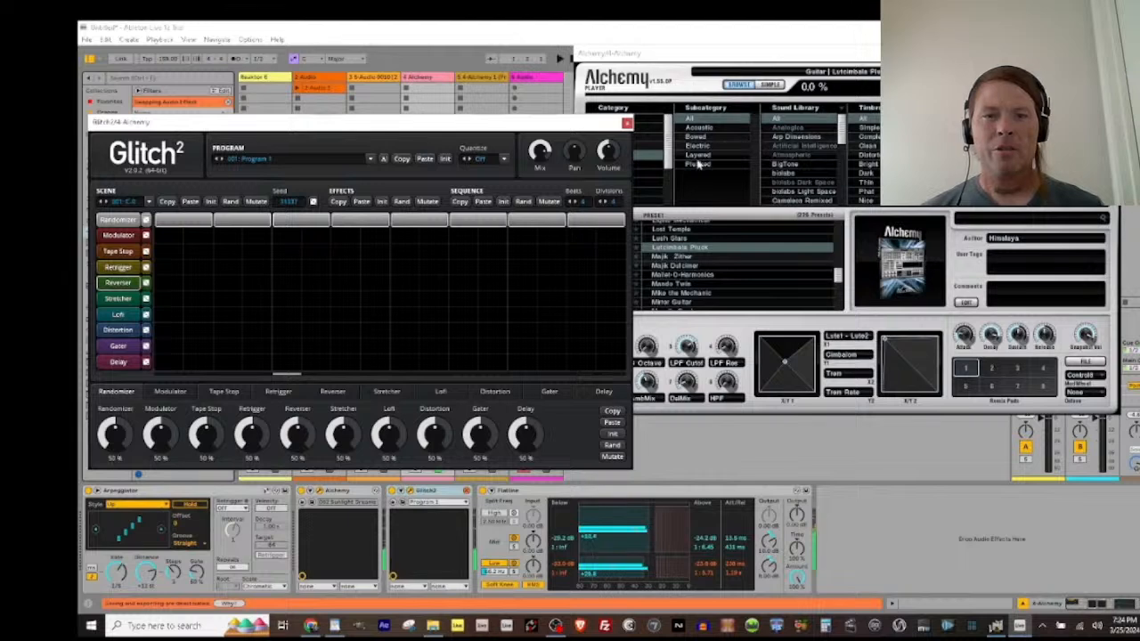
Step: Show presets from all Alchemy categories and step from Lux Eternal through Lynne Formations to M Jam
click(687, 83)
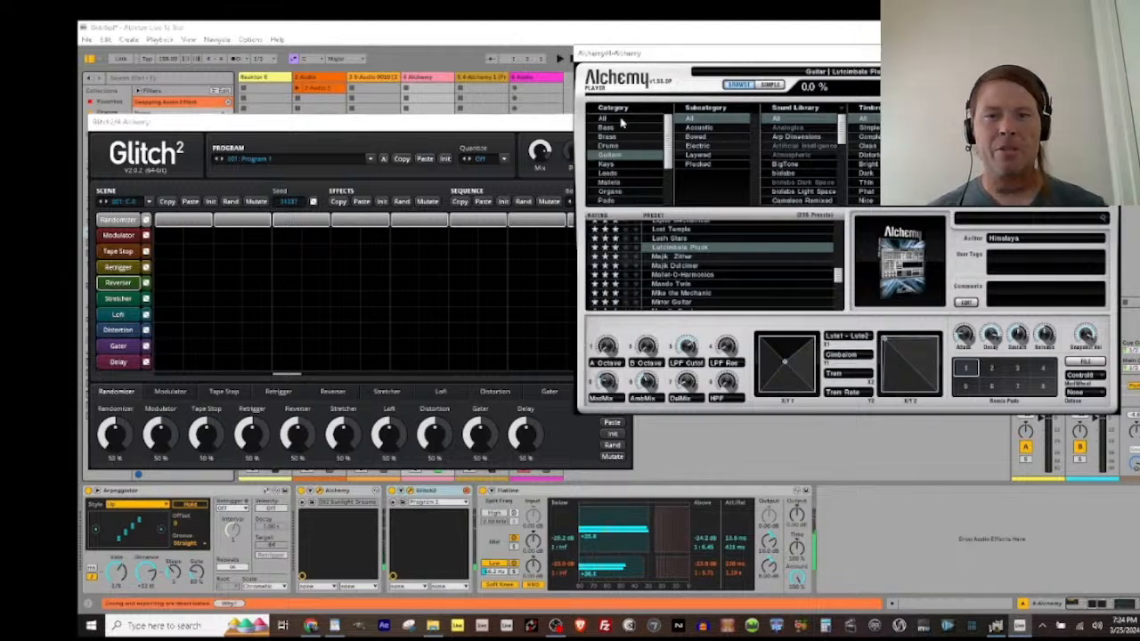
click(627, 158)
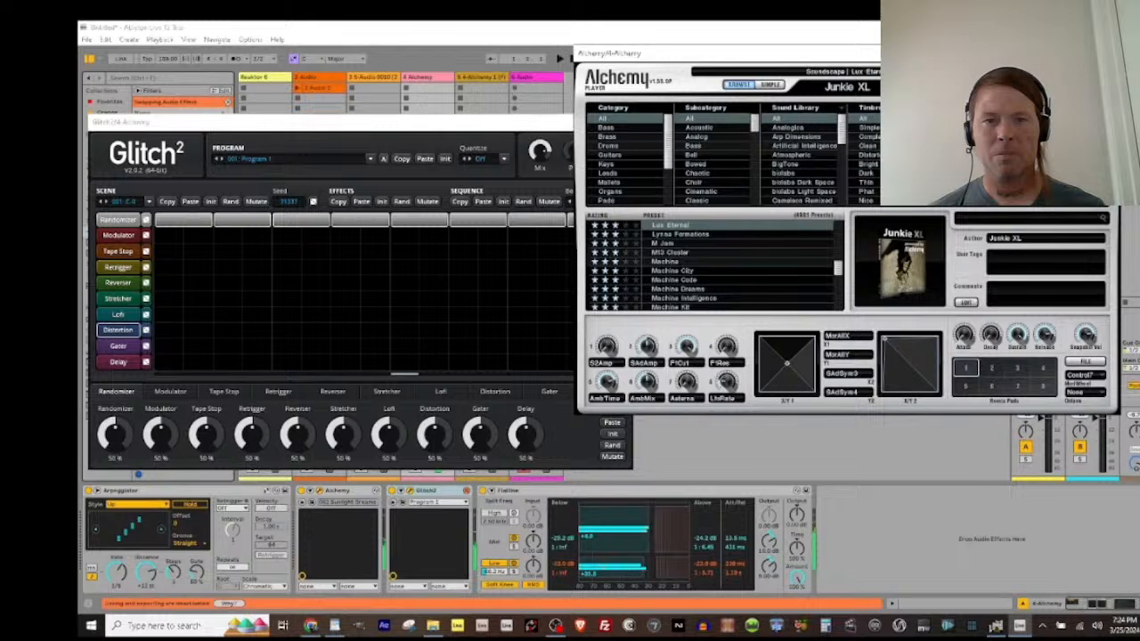
key(Down)
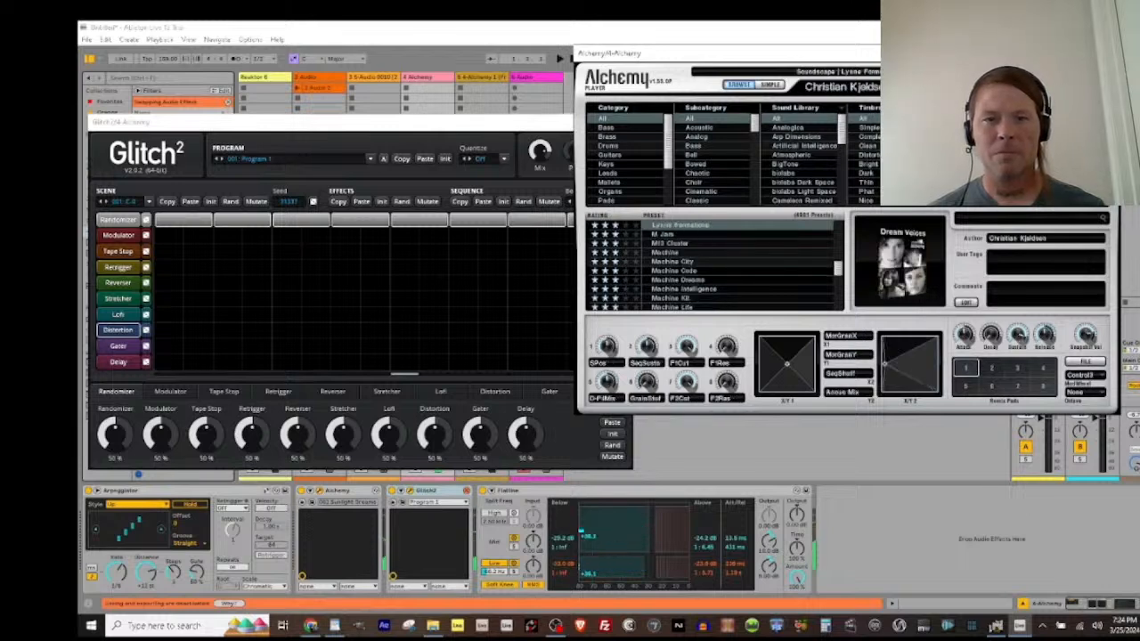
key(space)
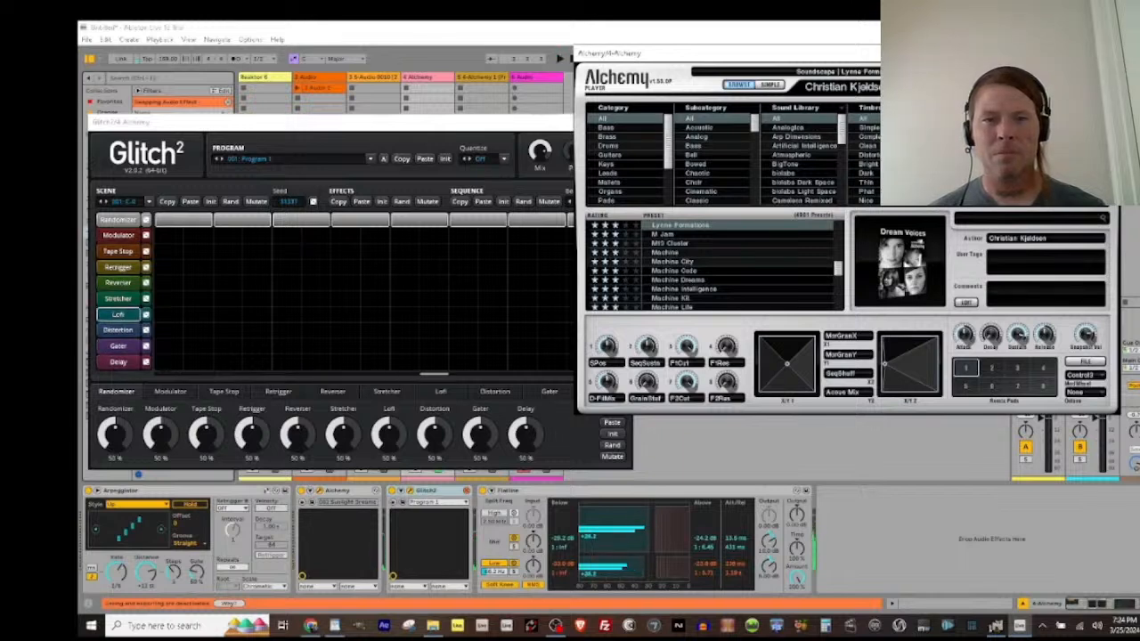
key(Down)
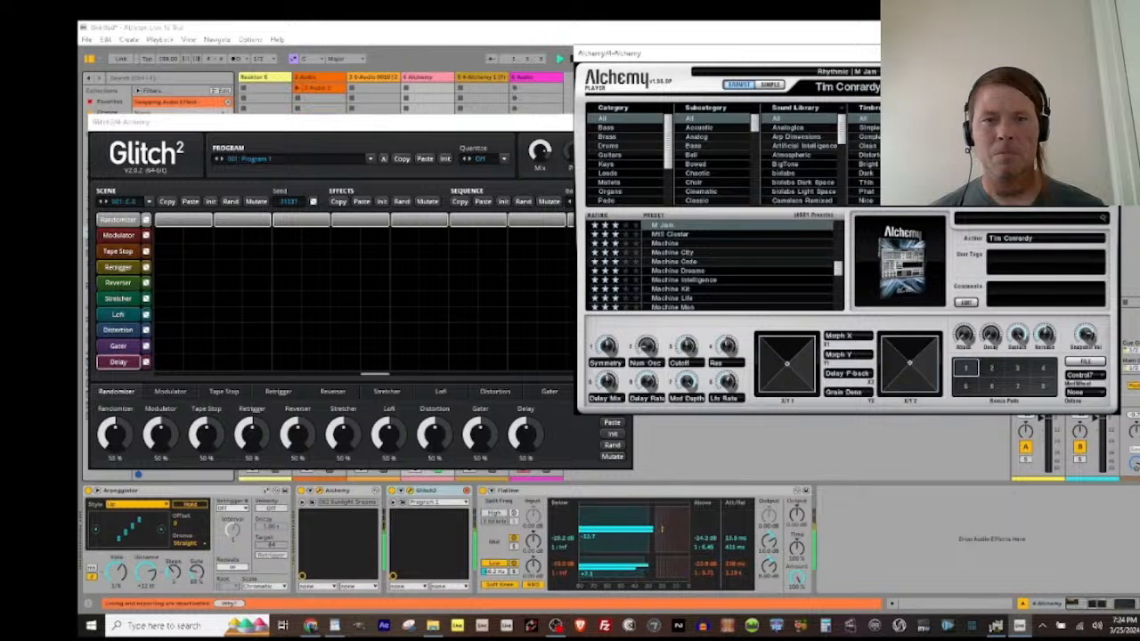
Step: Move the Glitch2 window clear of the clip slots and start recording in the sixth track's empty slot above its existing clips
click(451, 126)
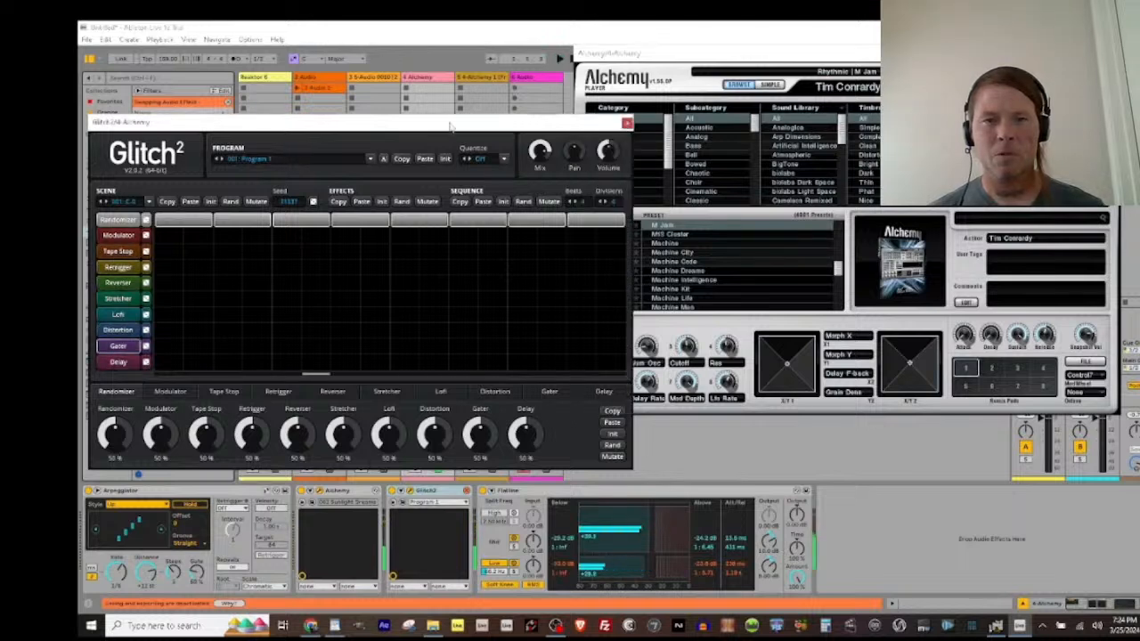
drag(450, 126, 433, 197)
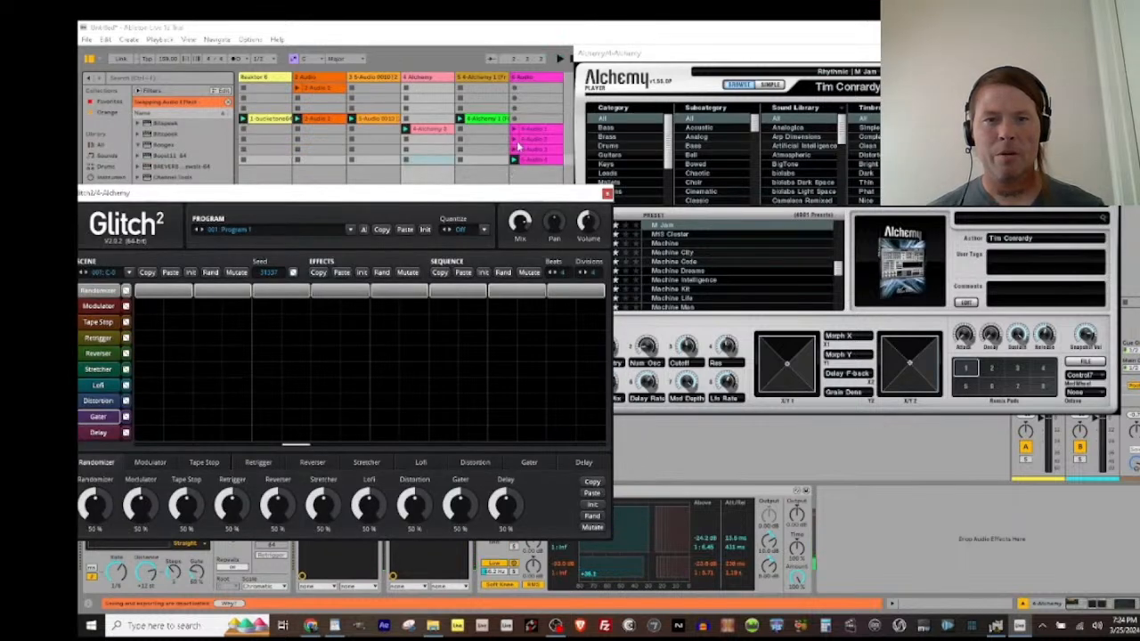
click(518, 120)
click(436, 81)
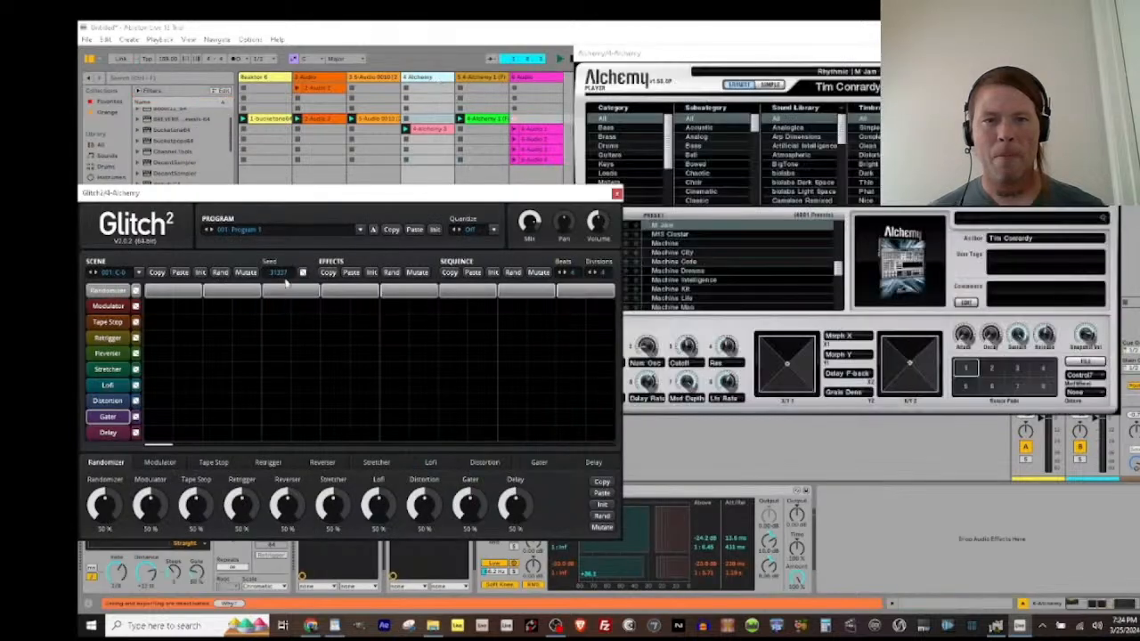
Step: While recording, randomize Glitch2's effect settings six times, and randomize its sequence once
click(392, 273)
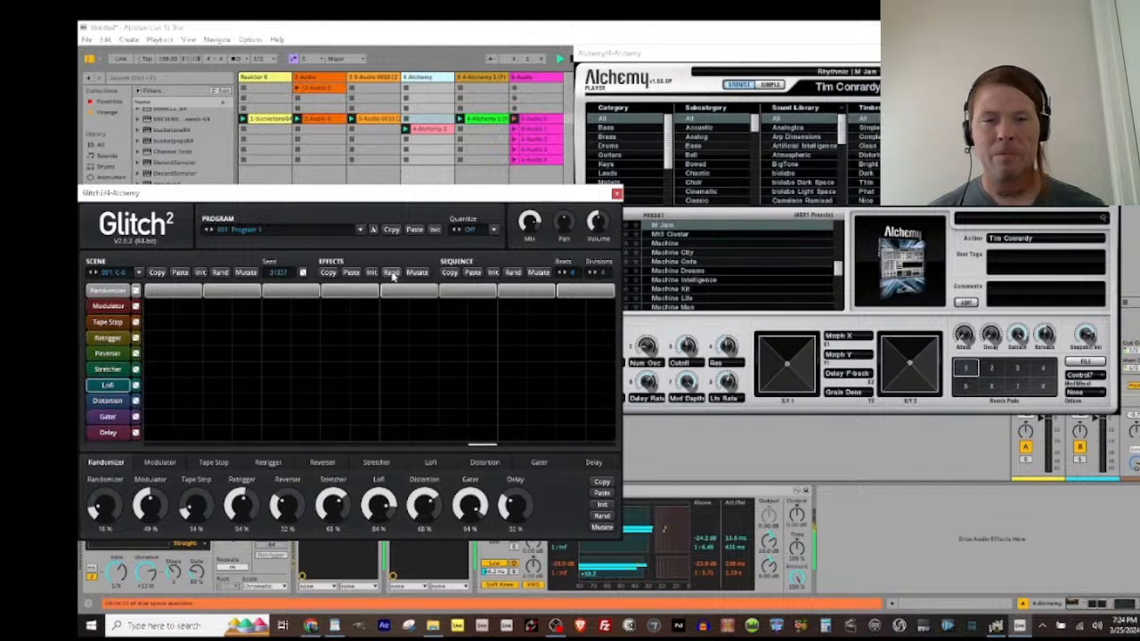
click(392, 272)
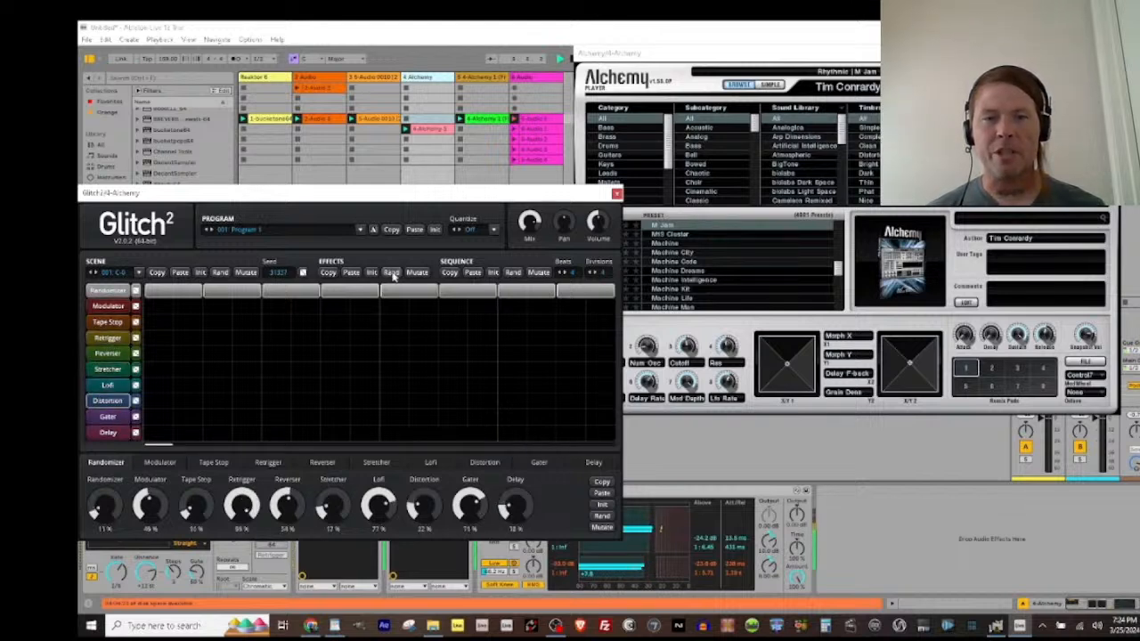
click(391, 273)
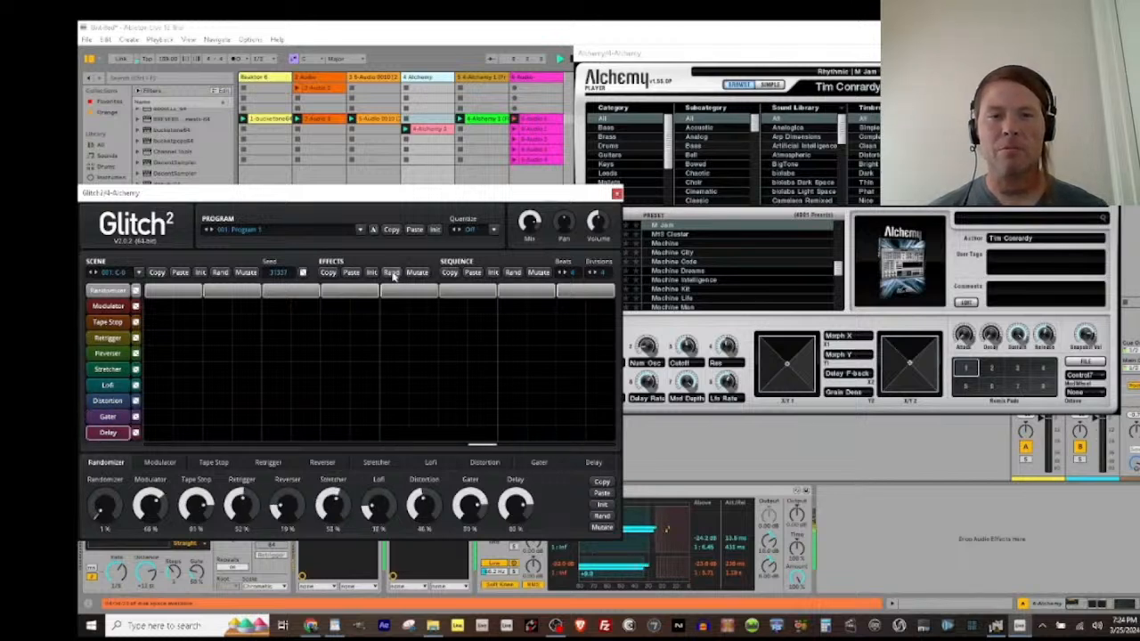
click(392, 273)
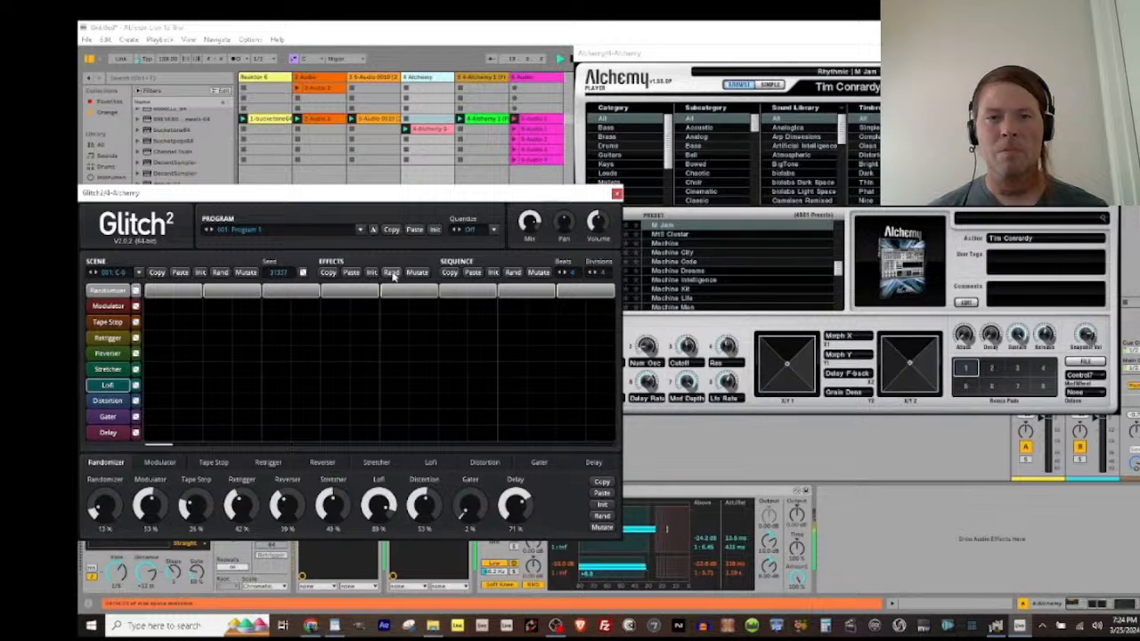
click(392, 272)
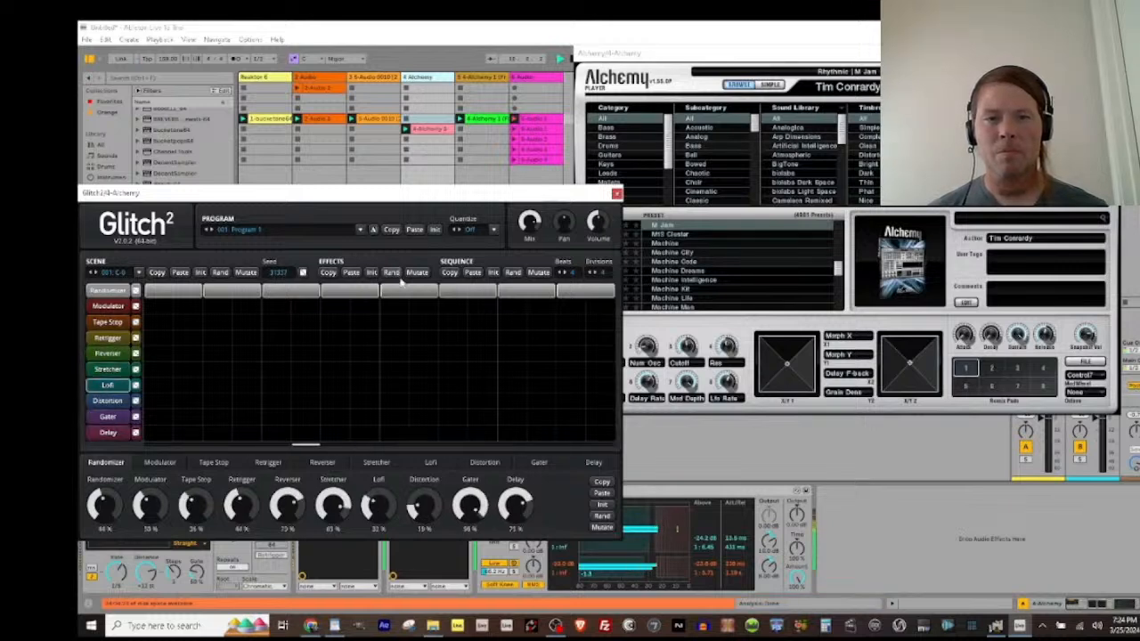
click(394, 273)
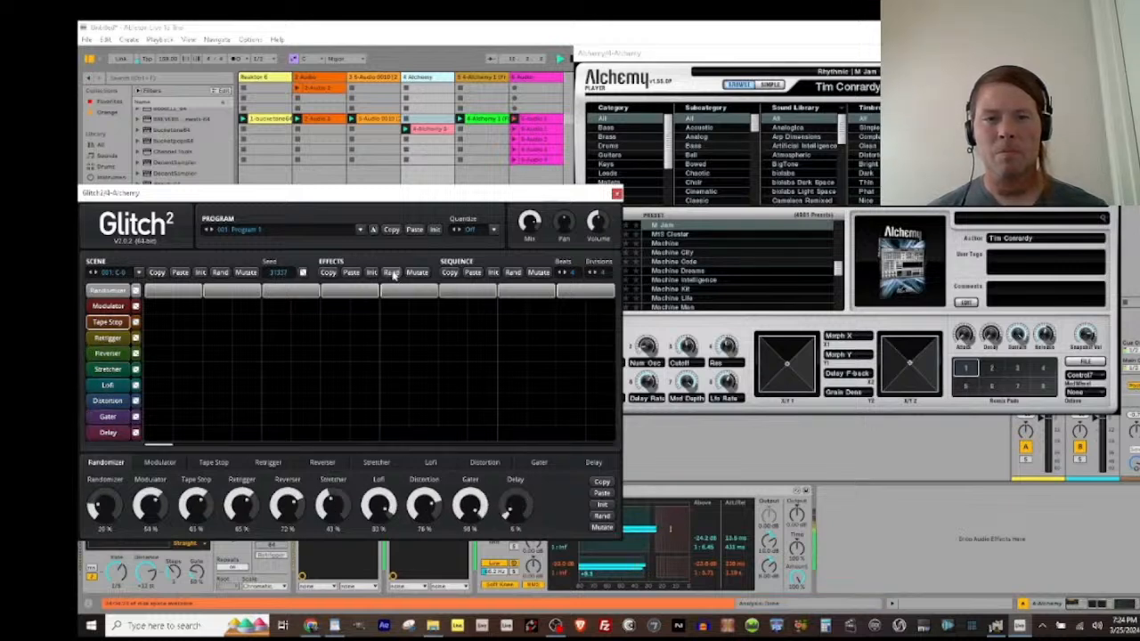
click(507, 273)
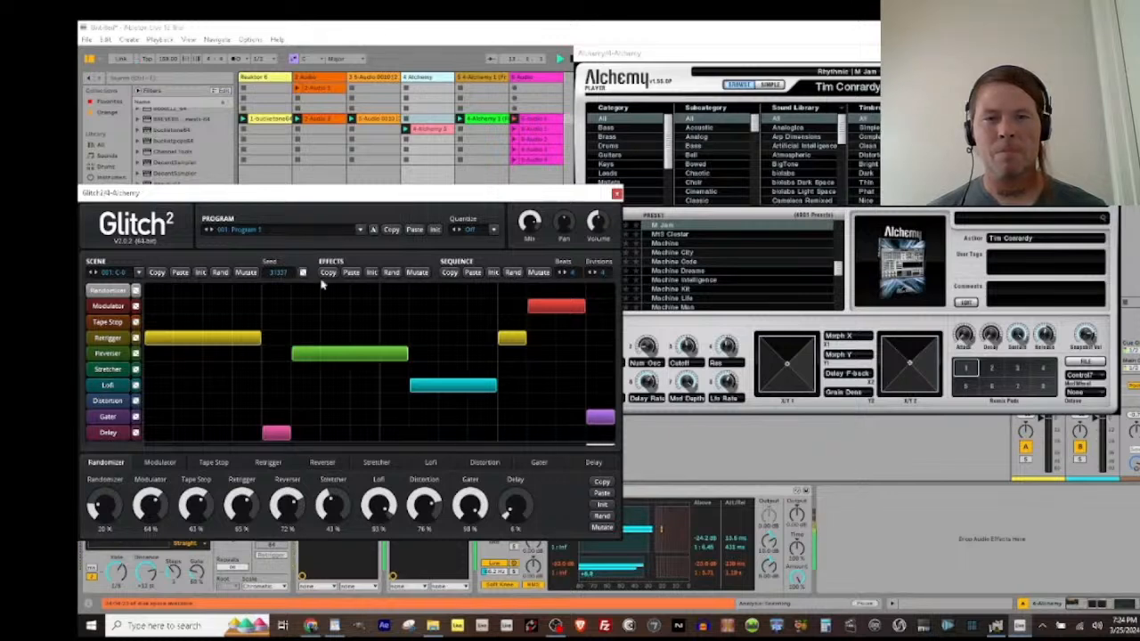
Step: Randomize the Glitch2 scene, end the recording in the sixth track's uppermost clip, and return to the Alchemy track
click(221, 273)
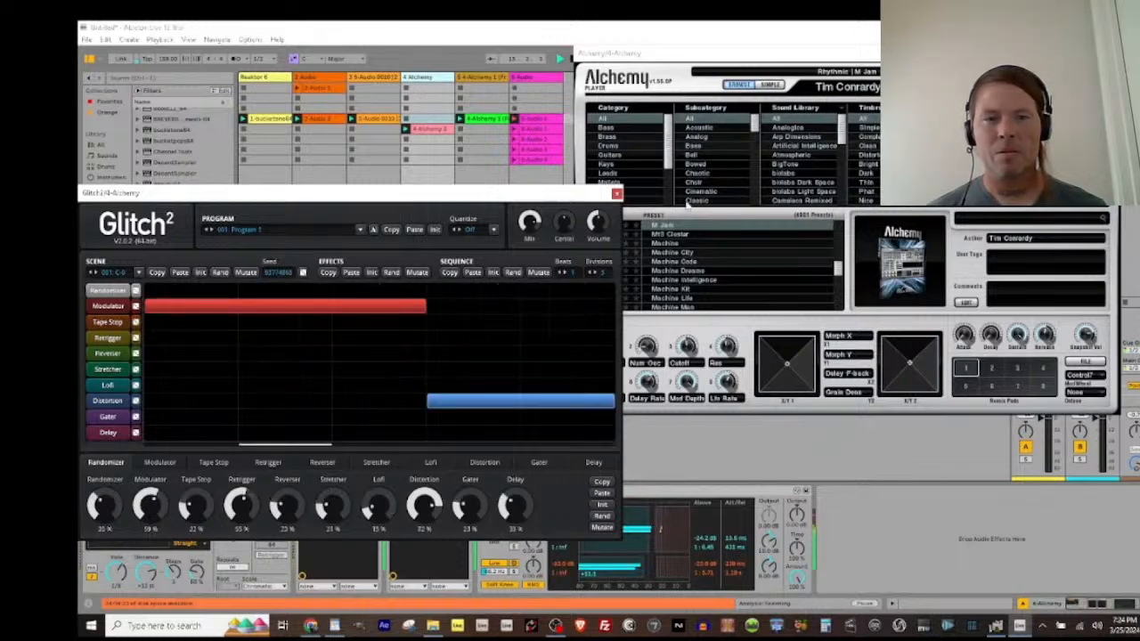
click(513, 122)
click(430, 79)
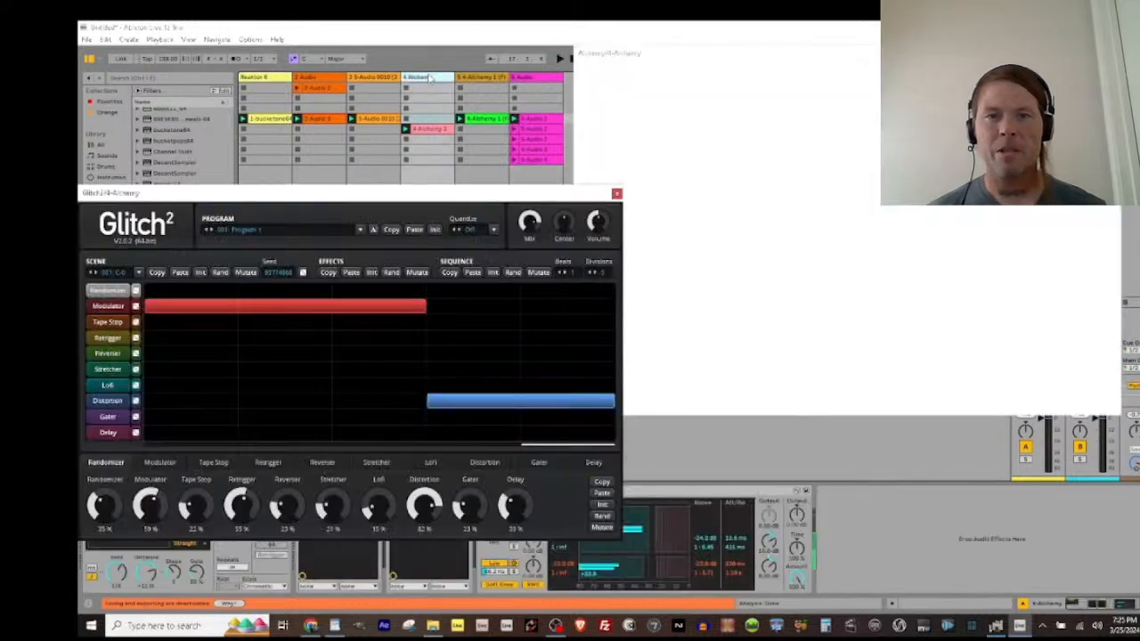
Step: Randomize Glitch2's effects and sequence, and set the sequence to 4 beats with 7 divisions
click(392, 272)
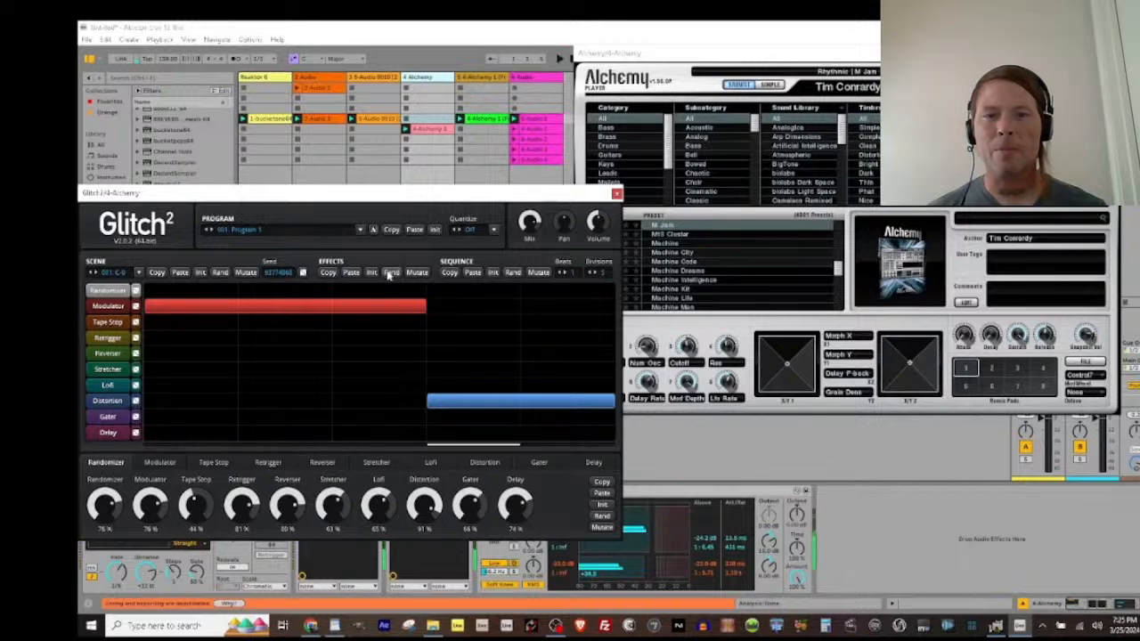
click(513, 272)
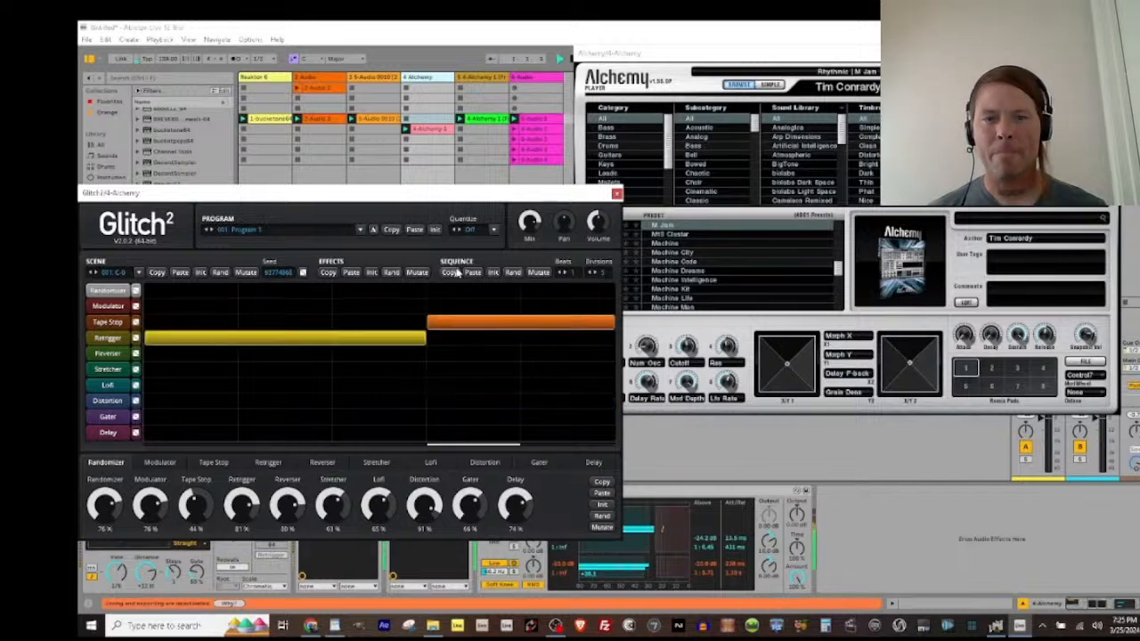
click(513, 273)
click(566, 275)
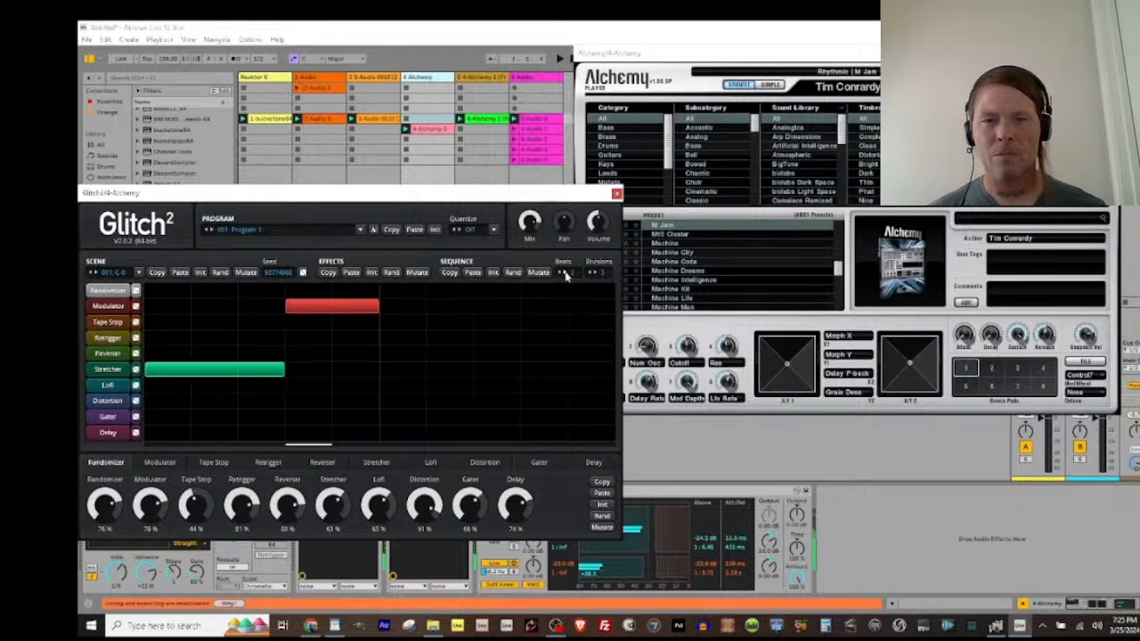
click(567, 274)
click(595, 274)
click(596, 273)
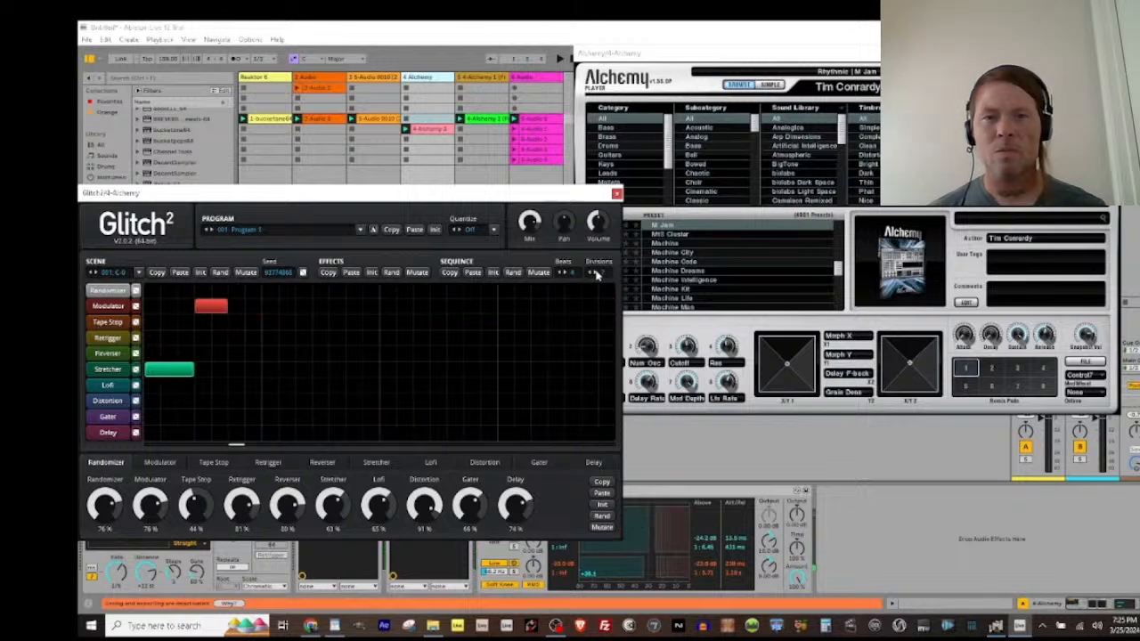
Step: Draw scattered blocks across the Glitch2 sequence grid in the Randomizer, Modulator, Retrigger, Reverser, Stretcher, Lofi and Gater lanes
mouse_move(440, 293)
mouse_down()
mouse_move(338, 352)
mouse_move(465, 423)
mouse_move(488, 415)
mouse_up()
drag(523, 385, 540, 385)
click(540, 354)
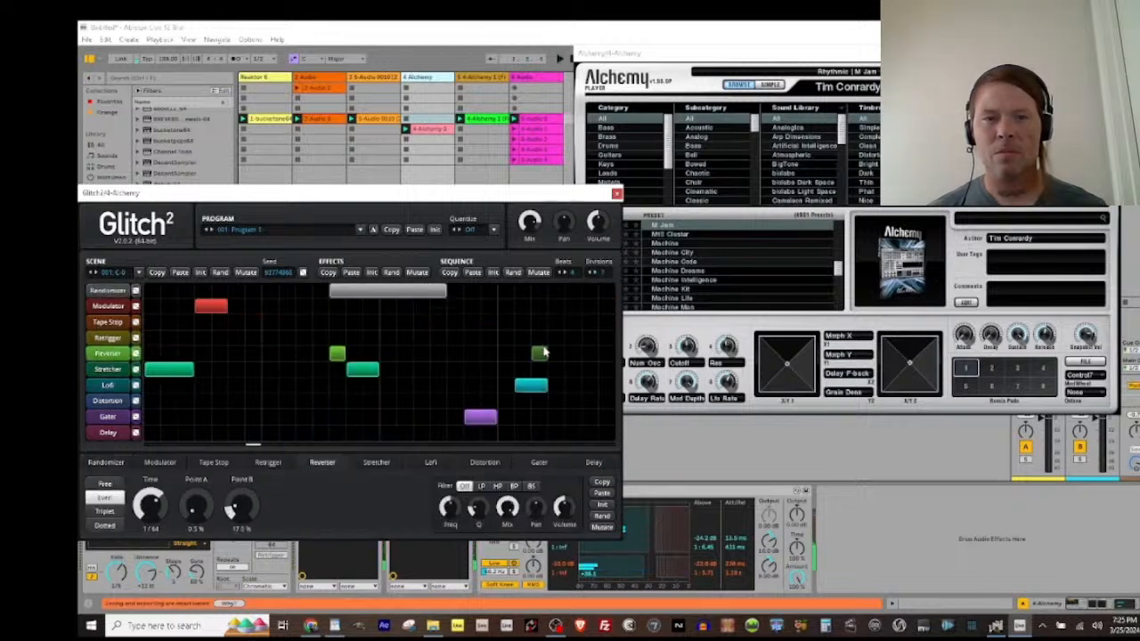
drag(489, 307, 472, 306)
drag(439, 369, 449, 367)
click(303, 384)
click(286, 354)
click(253, 340)
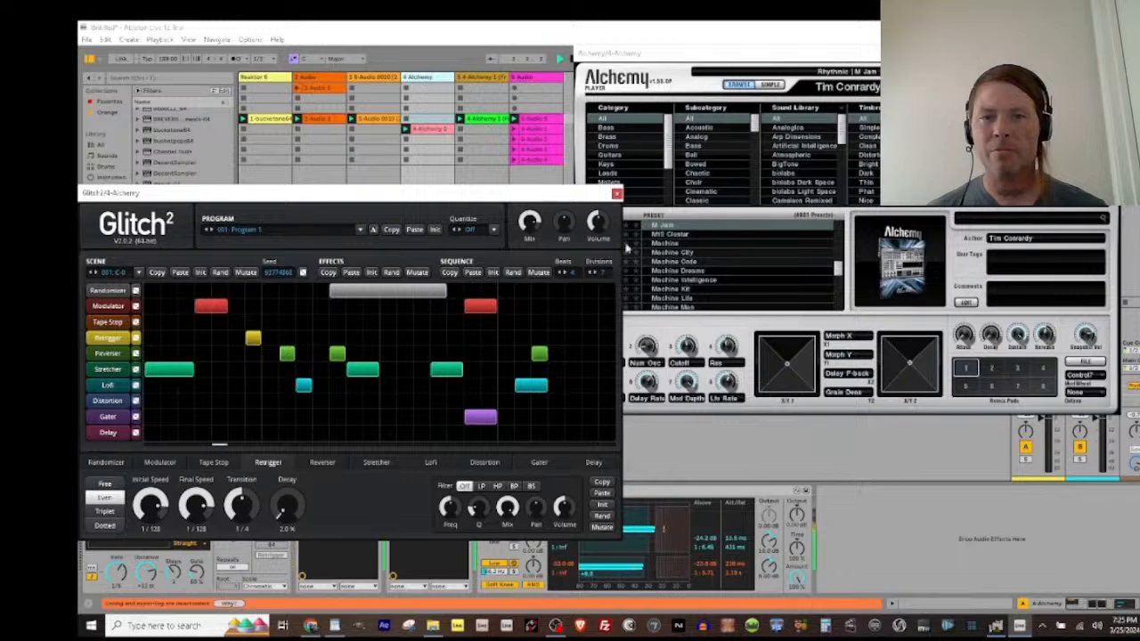
drag(579, 338, 613, 339)
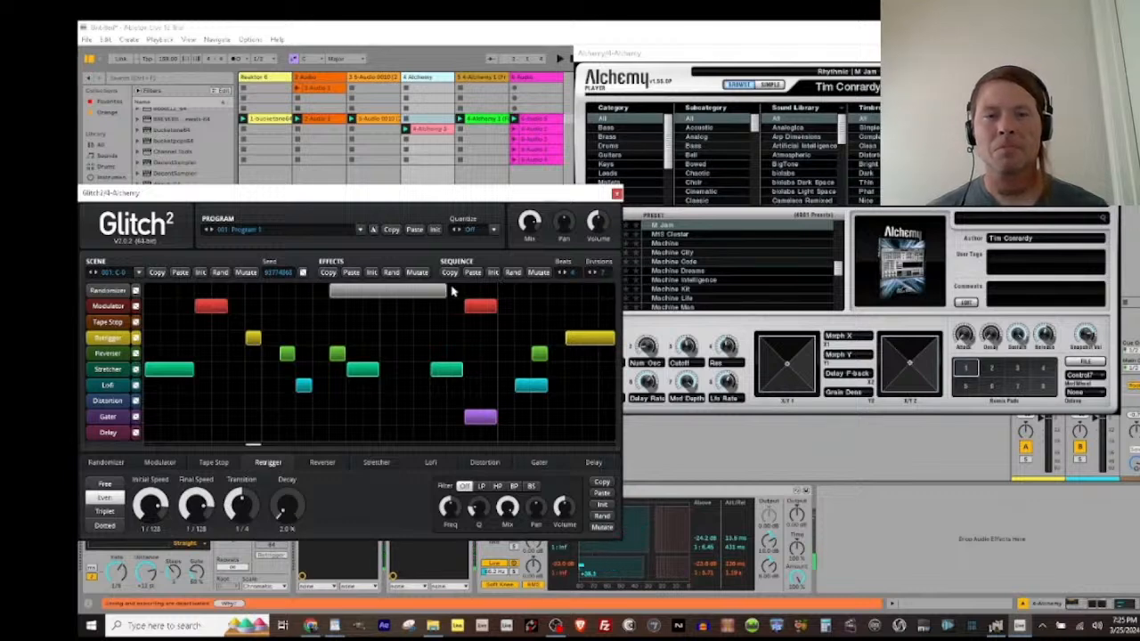
Step: Fill most of the Randomizer lane in Glitch2 with additional long and short blocks on both sides of its existing block
drag(452, 290, 556, 289)
click(588, 290)
click(301, 290)
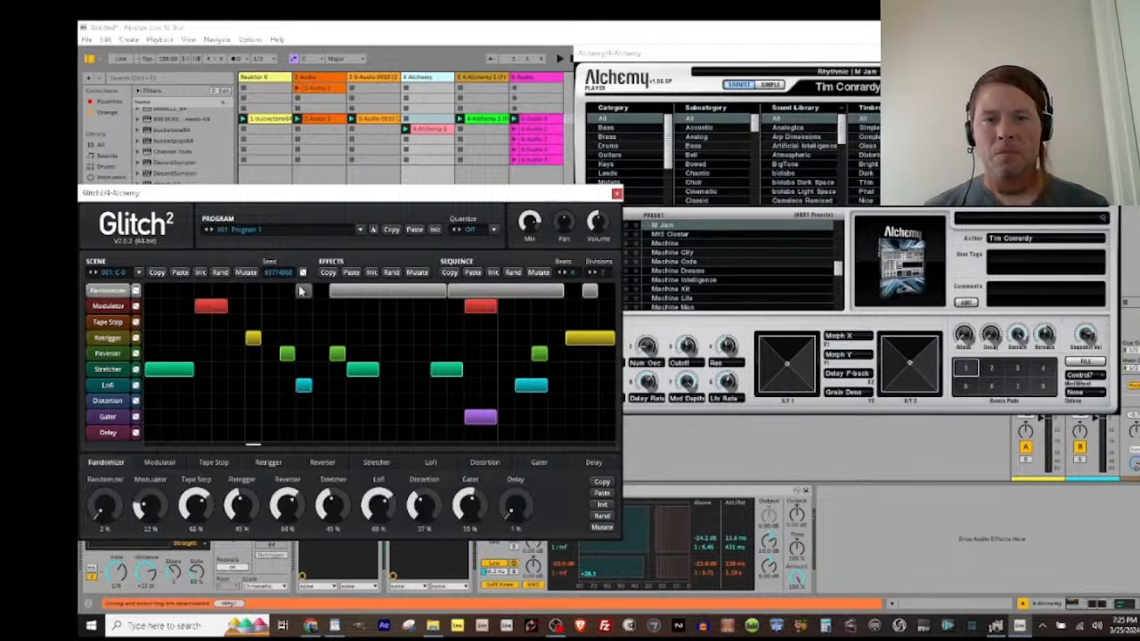
click(270, 290)
drag(238, 290, 167, 290)
click(204, 291)
click(149, 290)
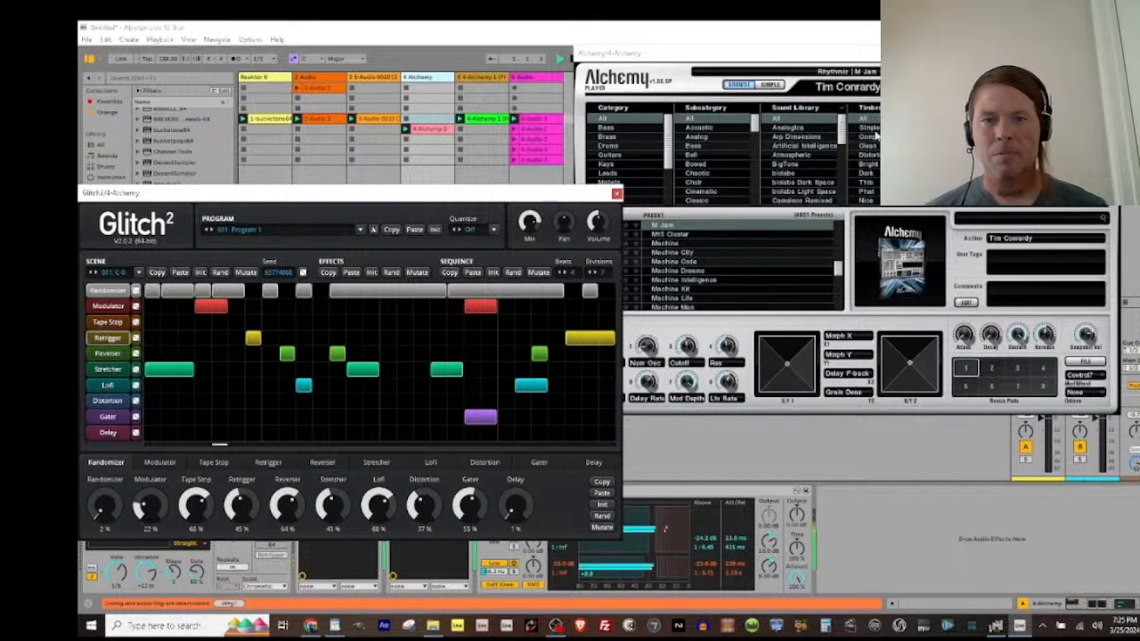
Step: Step the Alchemy preset forward from M Jam through Machine to Machine City
click(944, 54)
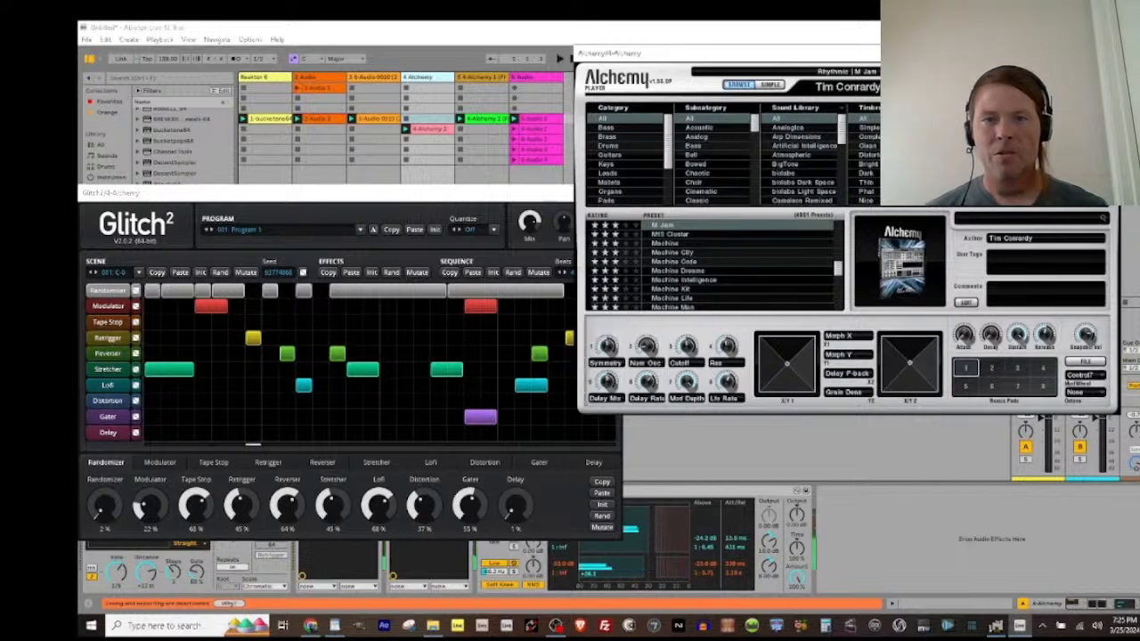
click(1009, 72)
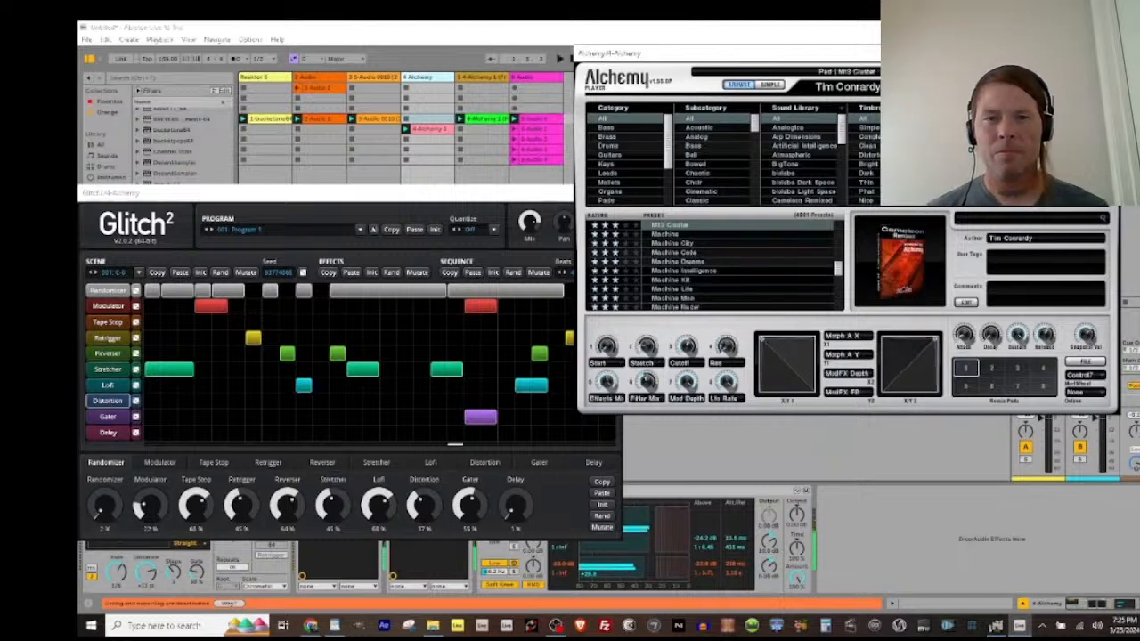
click(1010, 72)
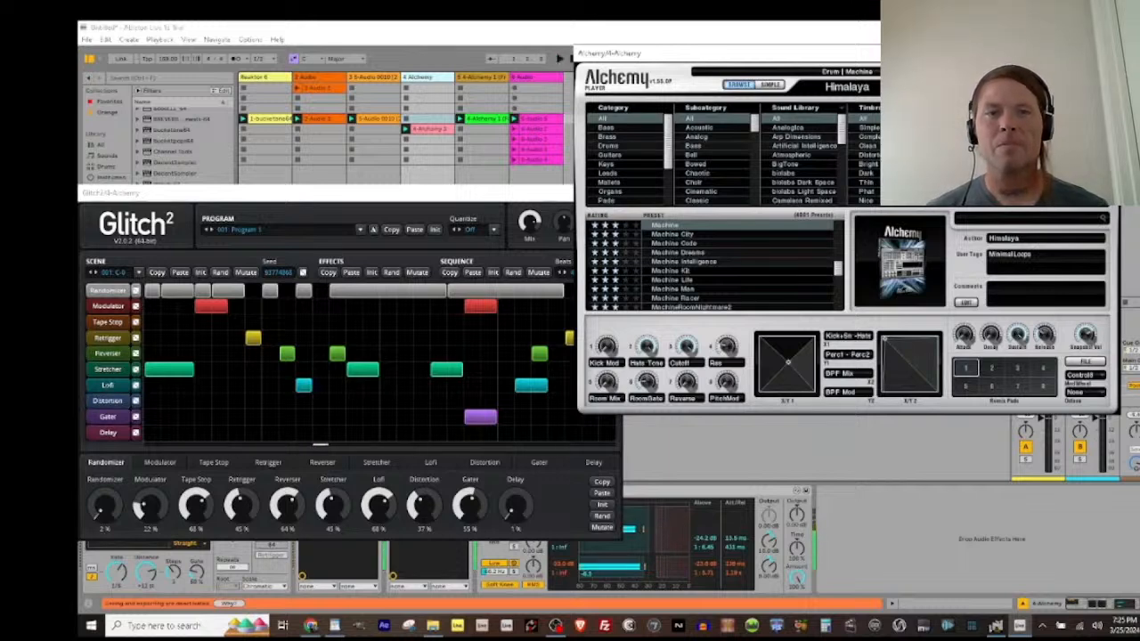
click(1010, 72)
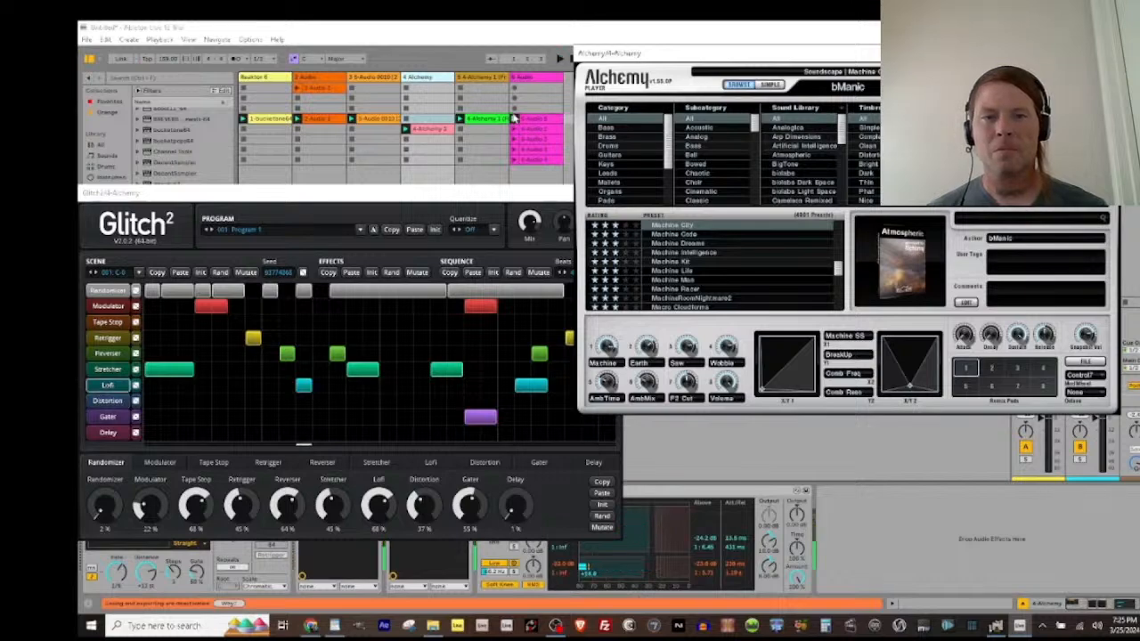
Step: Start recording in the sixth track's empty slot just above its clips and randomize all Glitch2 effects twice
click(513, 108)
click(445, 108)
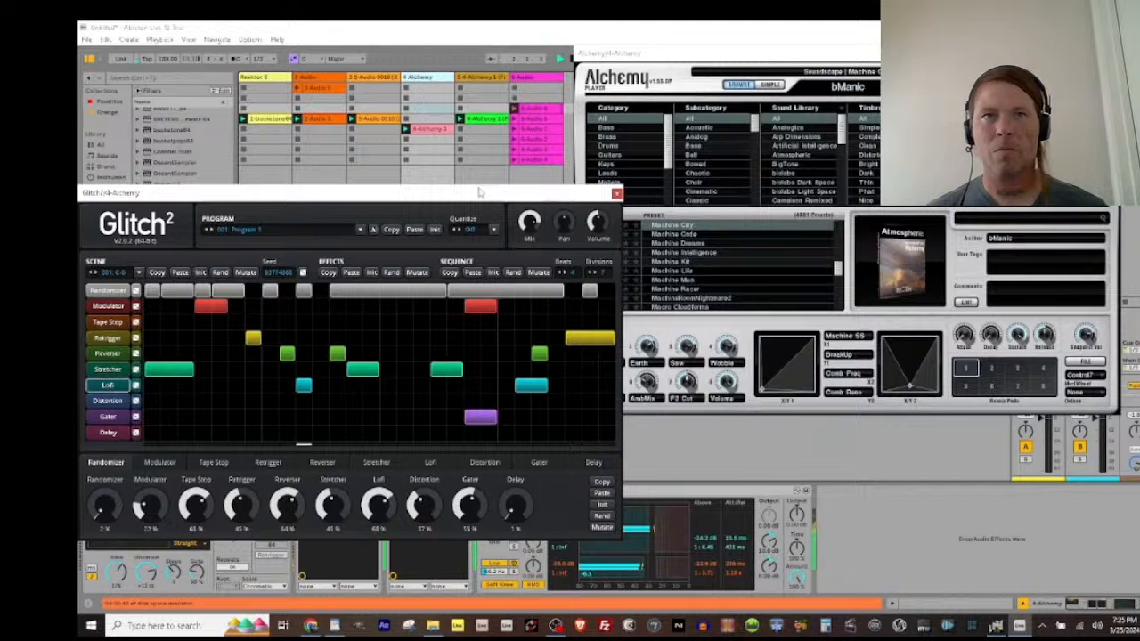
click(392, 272)
click(391, 273)
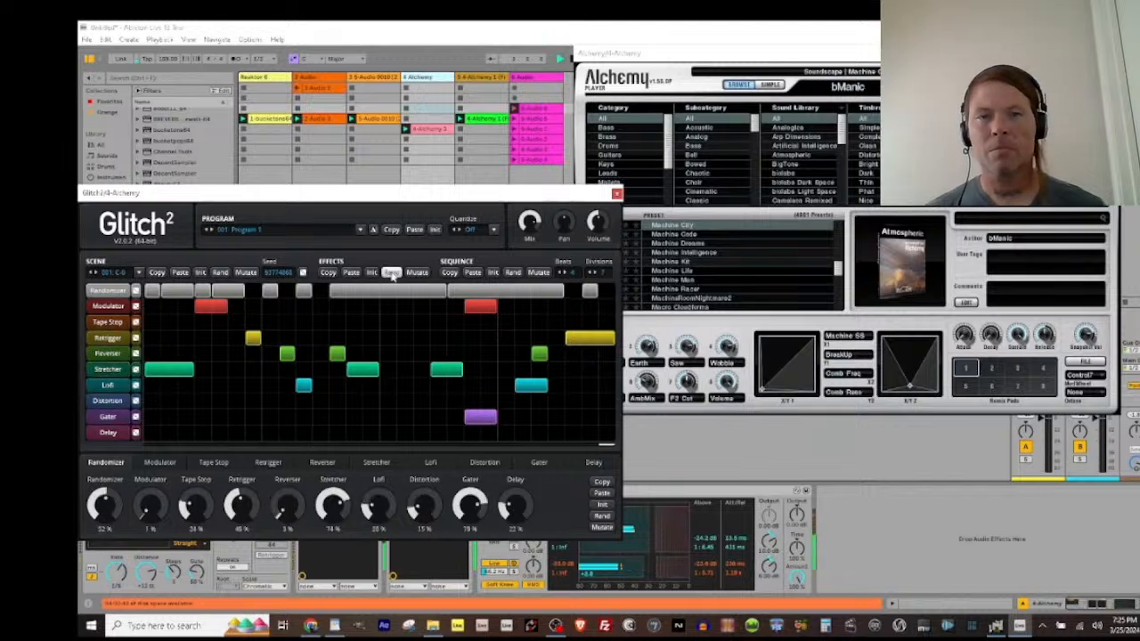
Step: While recording, randomize Glitch2's Randomizer lane, the whole sequence, and the Randomizer lane again
click(136, 292)
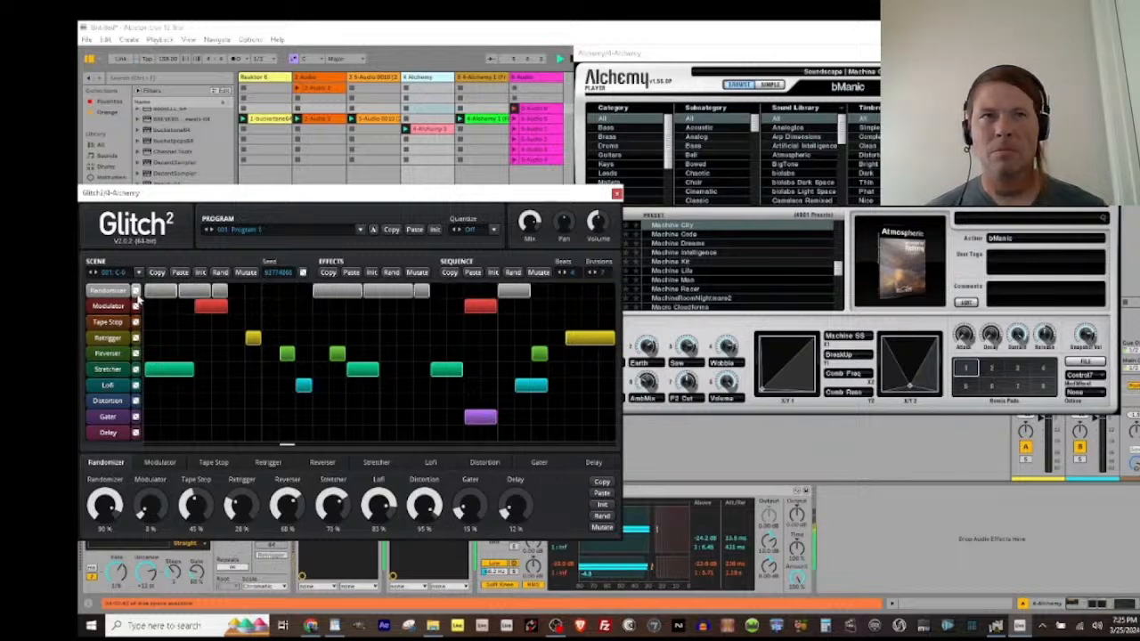
click(514, 274)
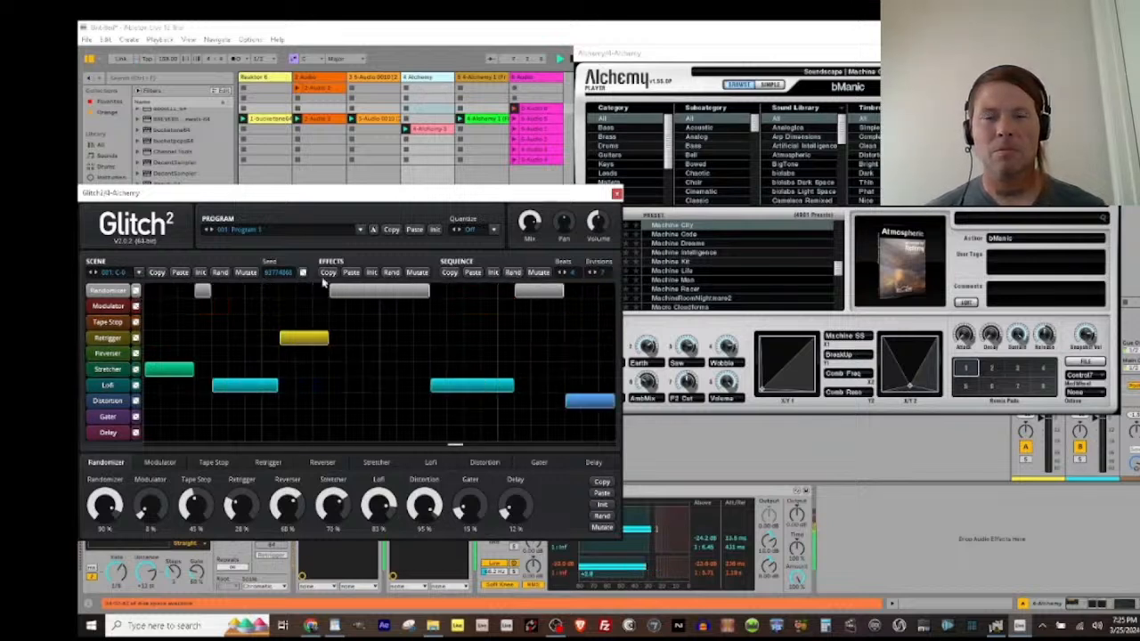
click(136, 292)
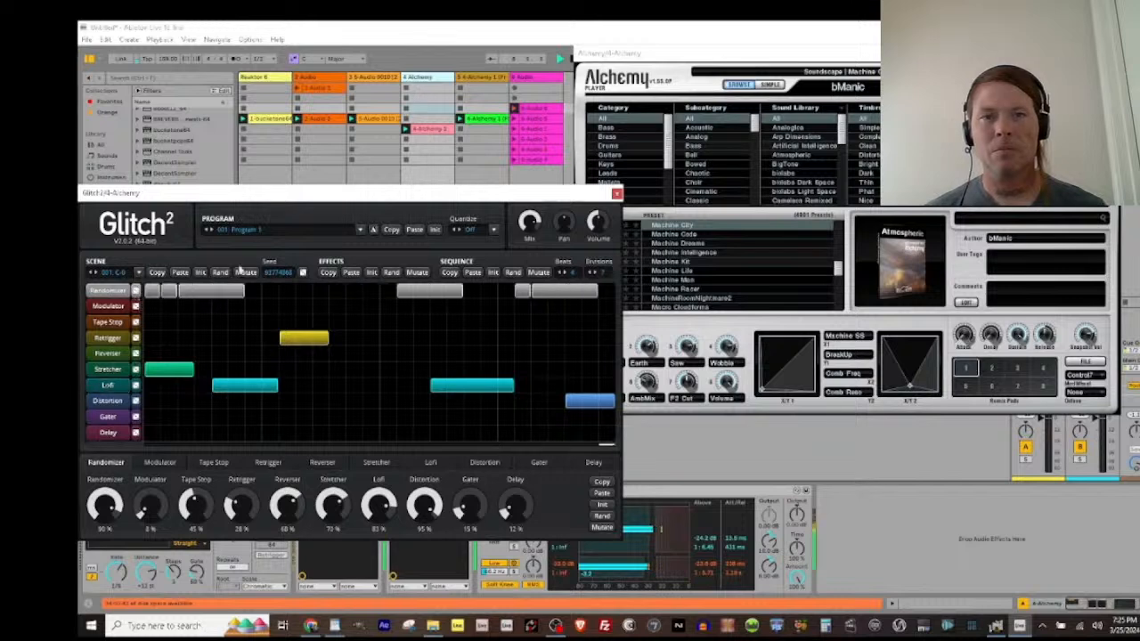
Step: Switch Alchemy to Machine Code and back to Machine City, and randomize Glitch2's effects and sequence while recording
click(695, 54)
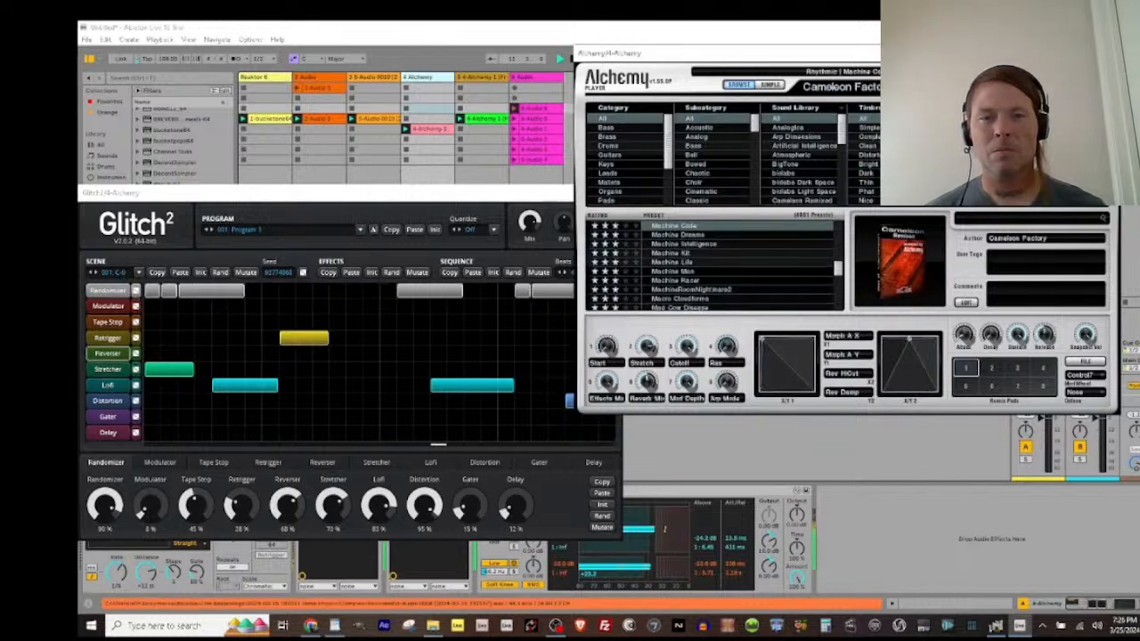
key(Up)
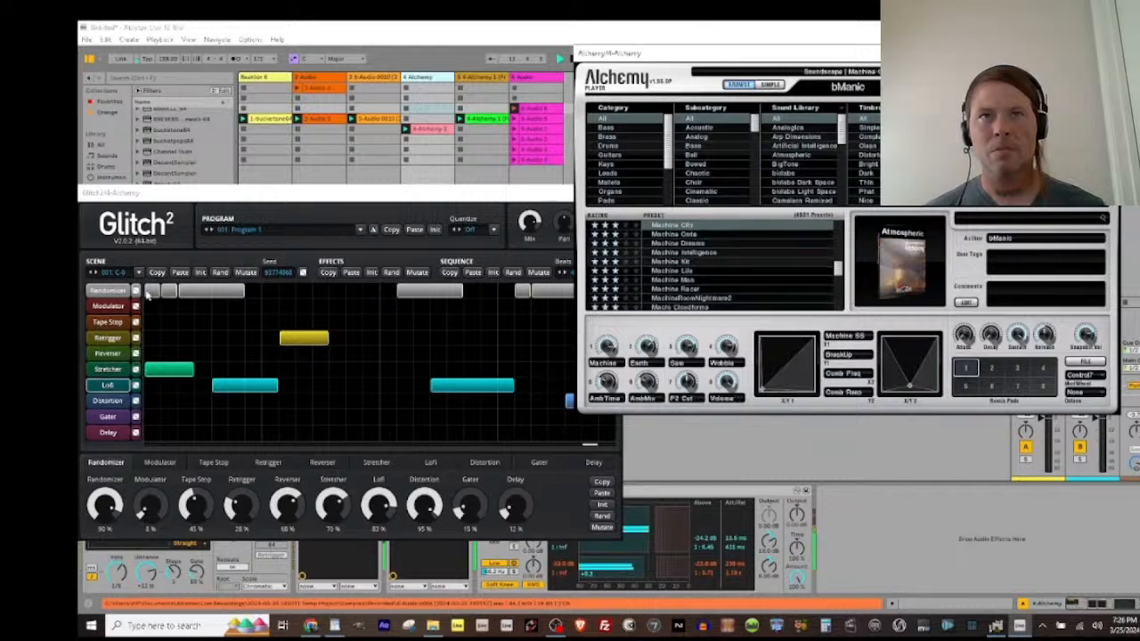
click(390, 272)
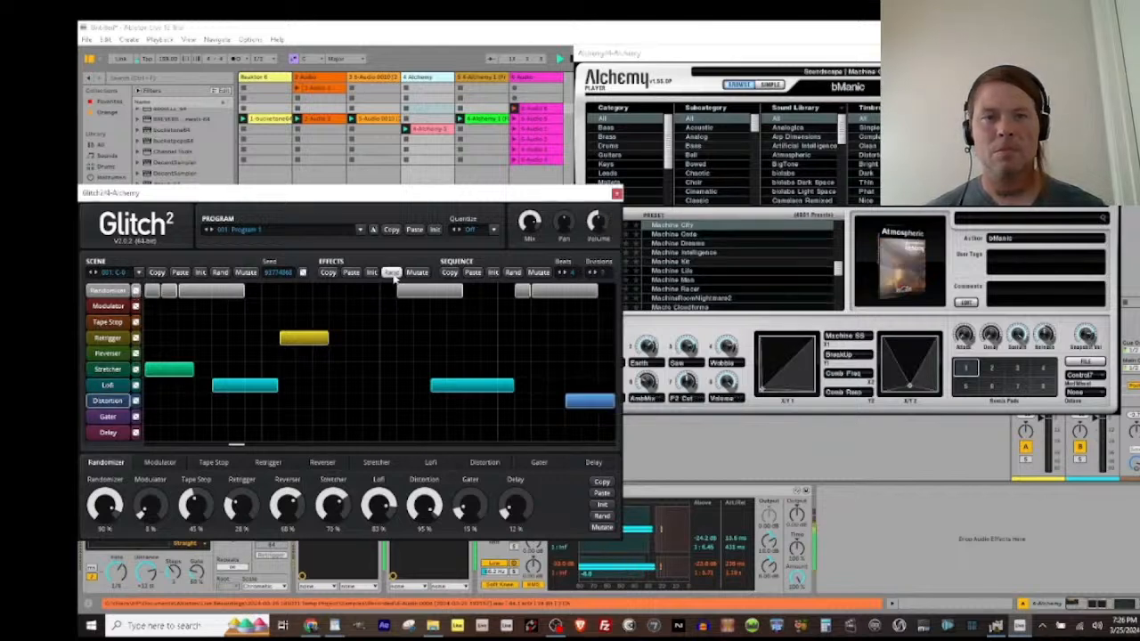
click(513, 273)
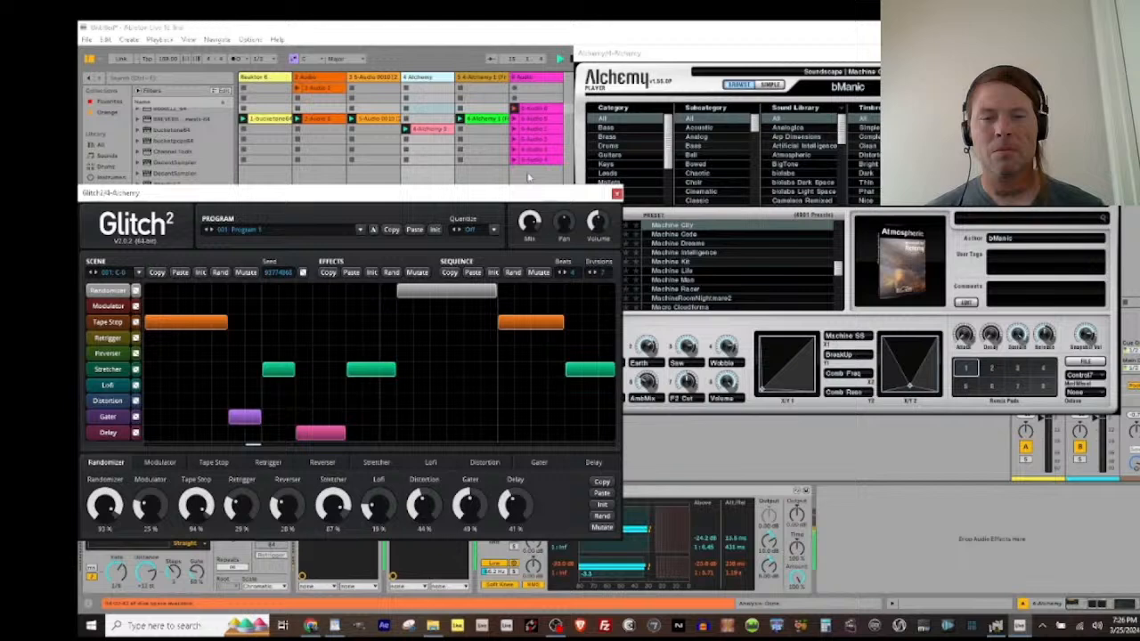
Step: End the recording in the sixth track's new clip and turn off solo on the Alchemy track
click(514, 108)
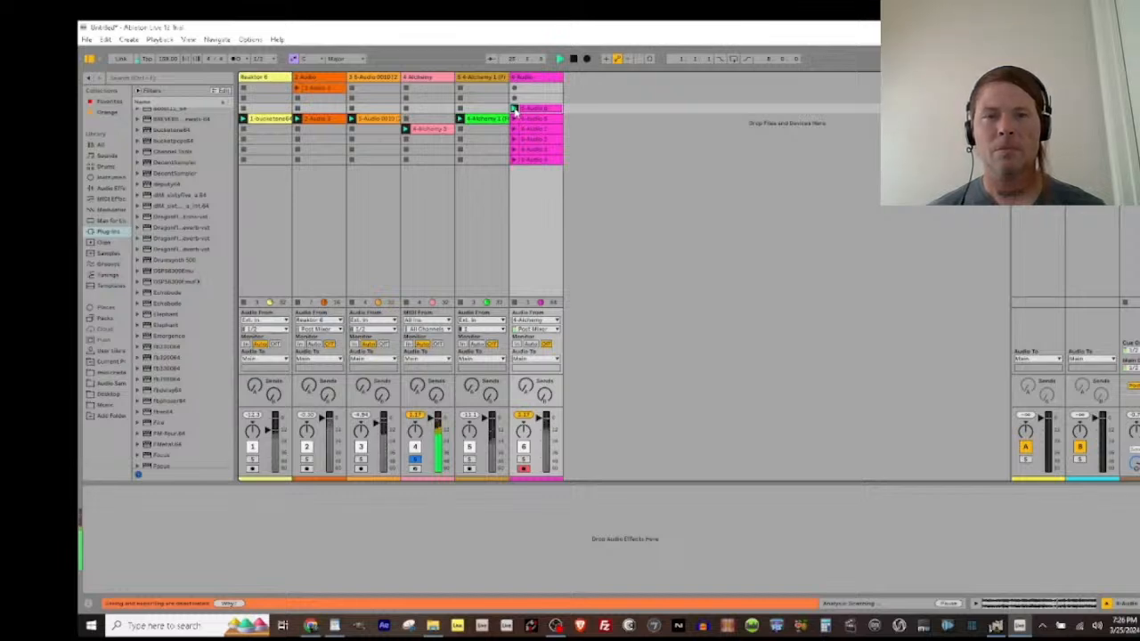
click(514, 108)
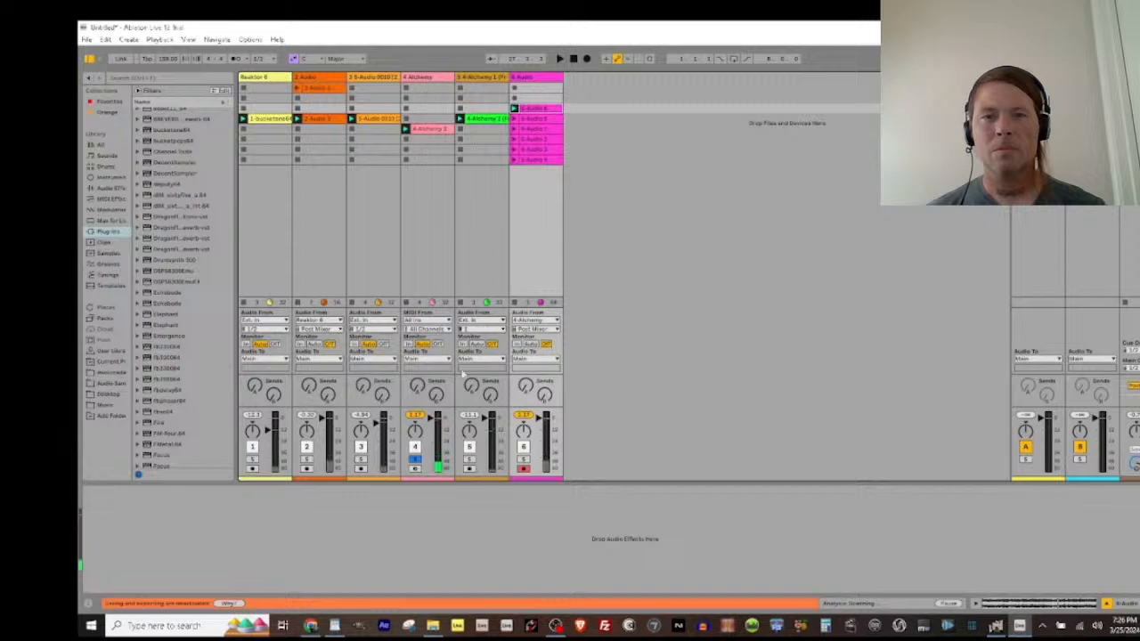
click(415, 459)
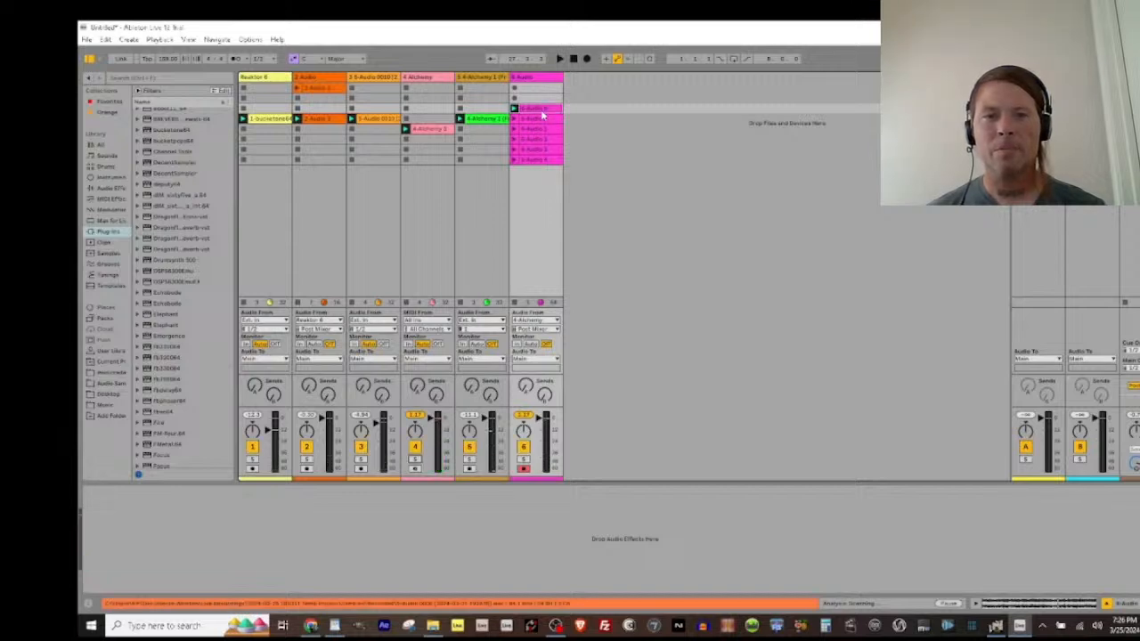
Step: Select all six clips in the sixth track and enable an unlinked Follow Action set to Any for them
shift+click(541, 161)
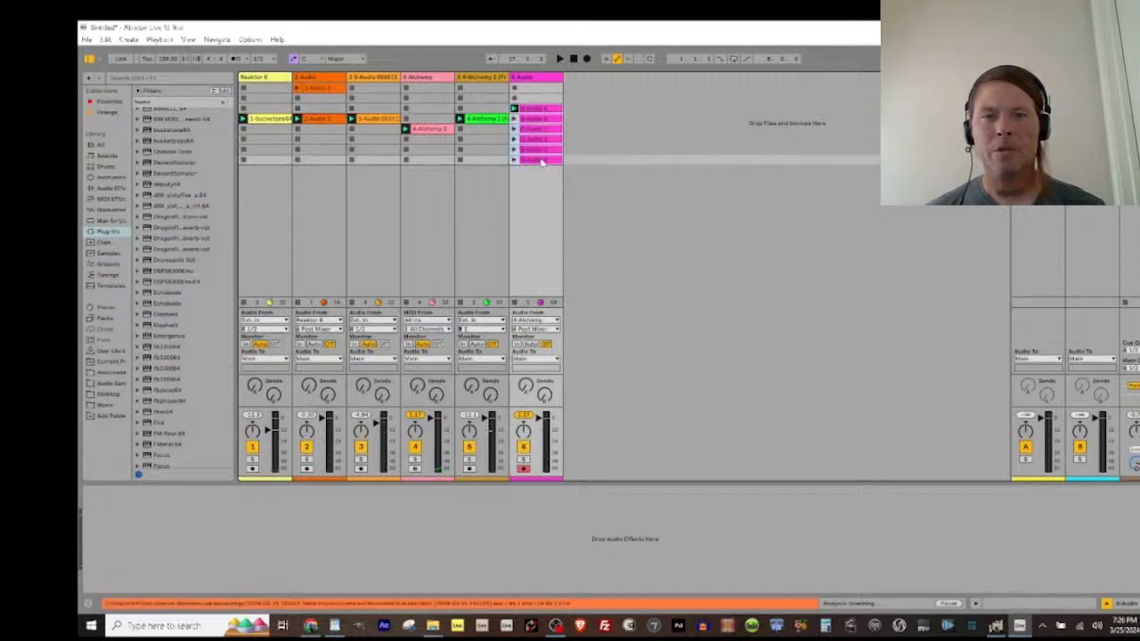
click(537, 107)
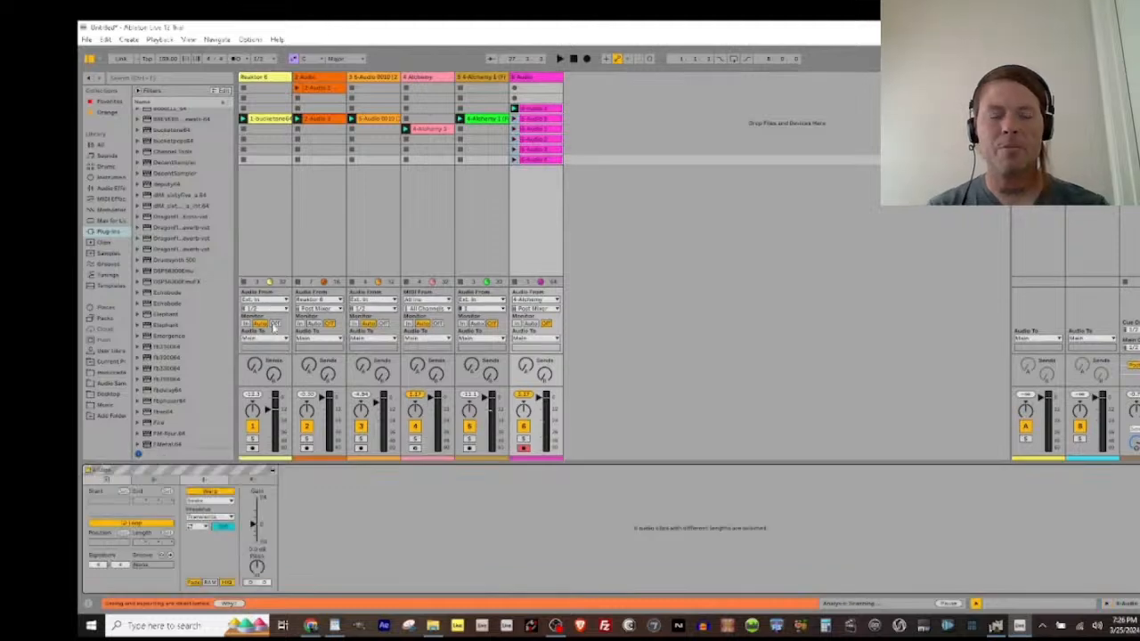
click(155, 480)
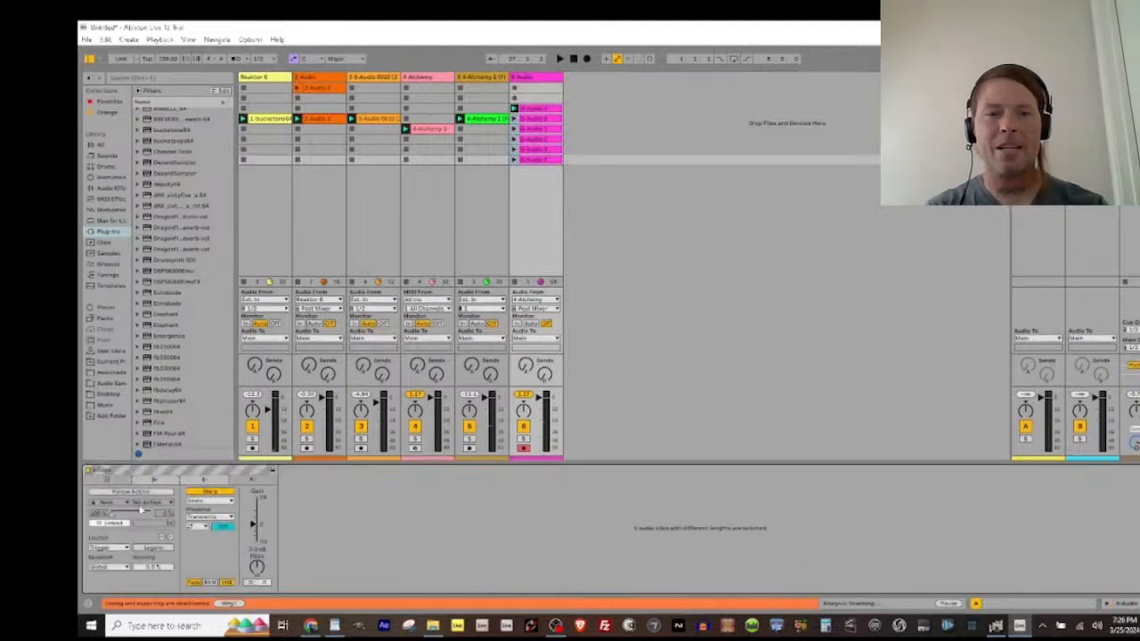
click(131, 491)
click(124, 524)
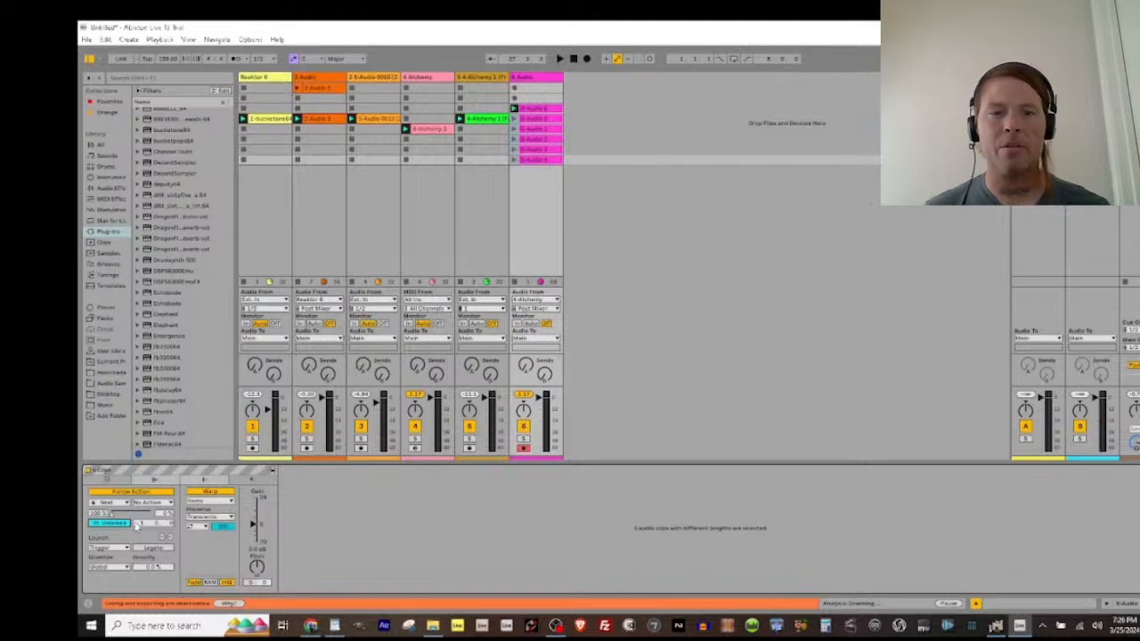
click(114, 503)
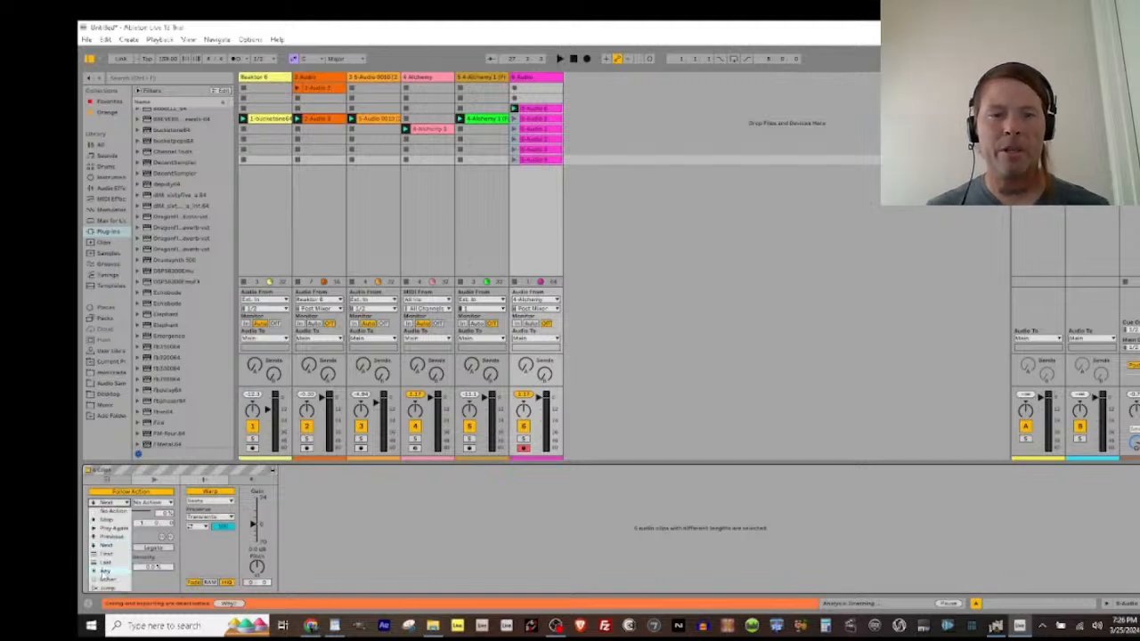
click(107, 570)
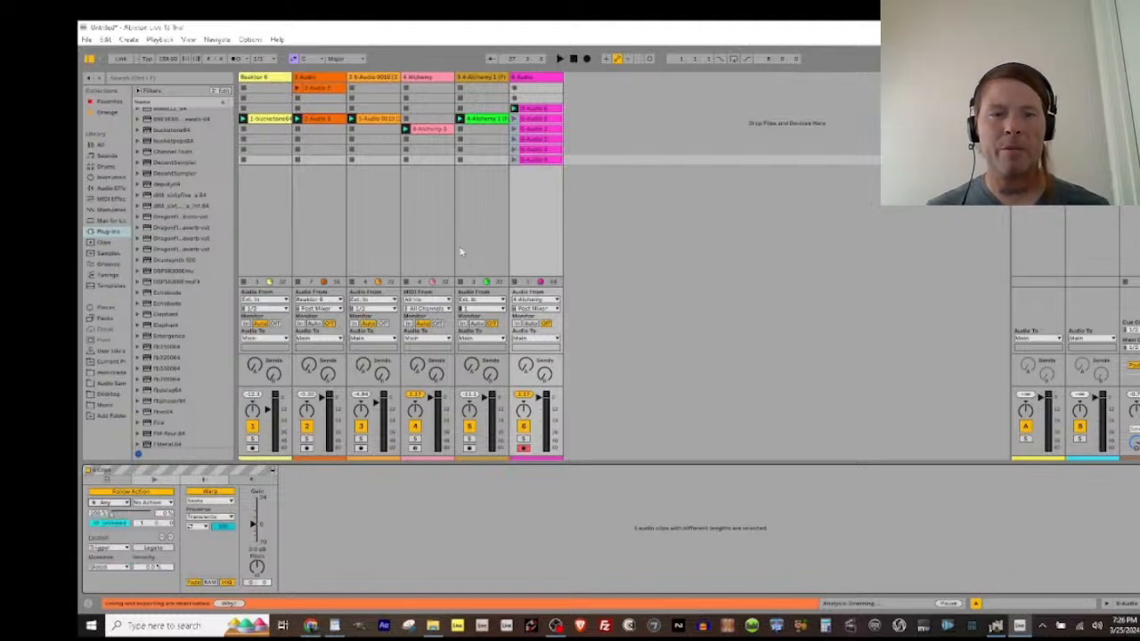
Step: Launch the sixth track's fourth clip with the other tracks playing, and bring up the Alchemy track's plug-in windows
click(514, 139)
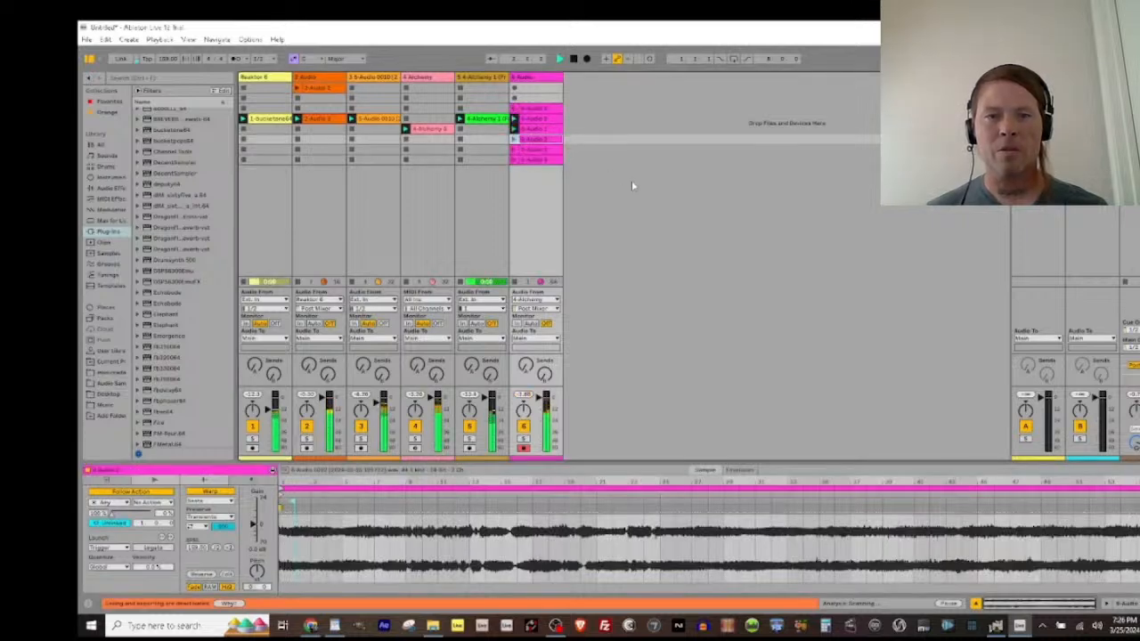
click(406, 96)
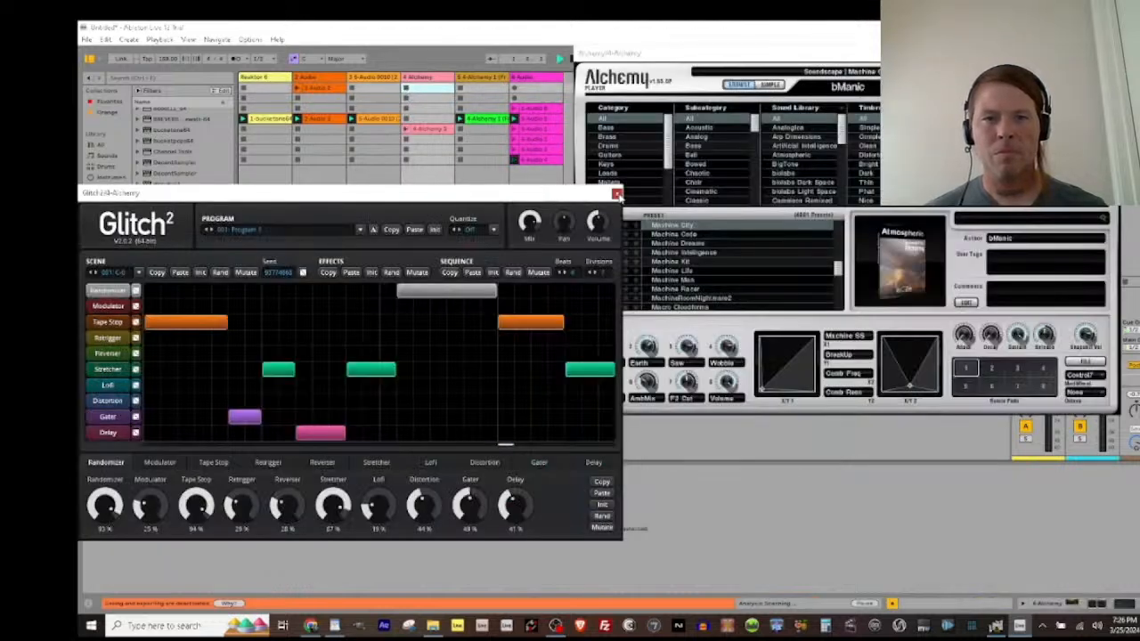
Step: Close the Glitch2 and Alchemy plug-in windows and raise the Reaktor 6 track's volume
click(618, 195)
click(1107, 54)
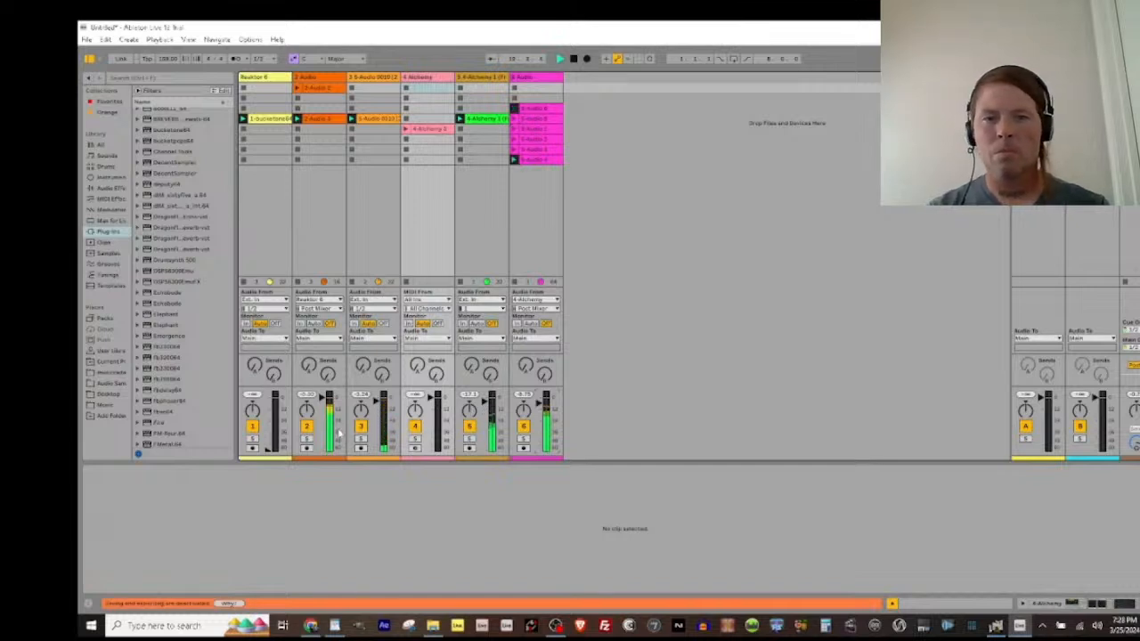
drag(264, 445, 271, 403)
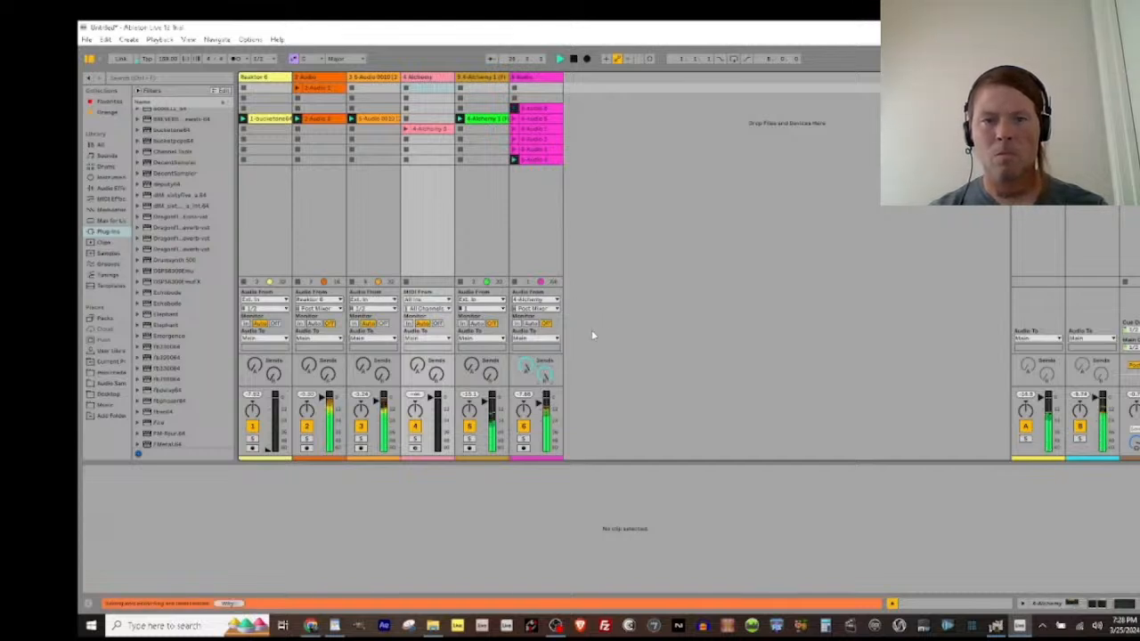
Step: Launch the Alchemy track's clip and turn off the multiband dynamics and Glitch2 devices on that track
click(405, 130)
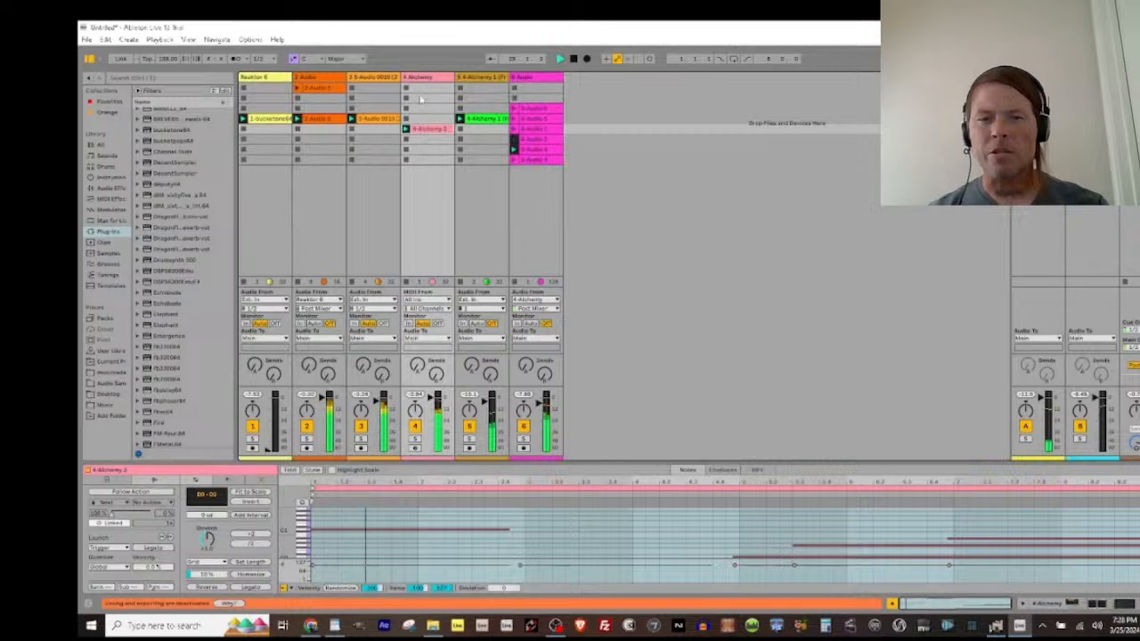
click(417, 78)
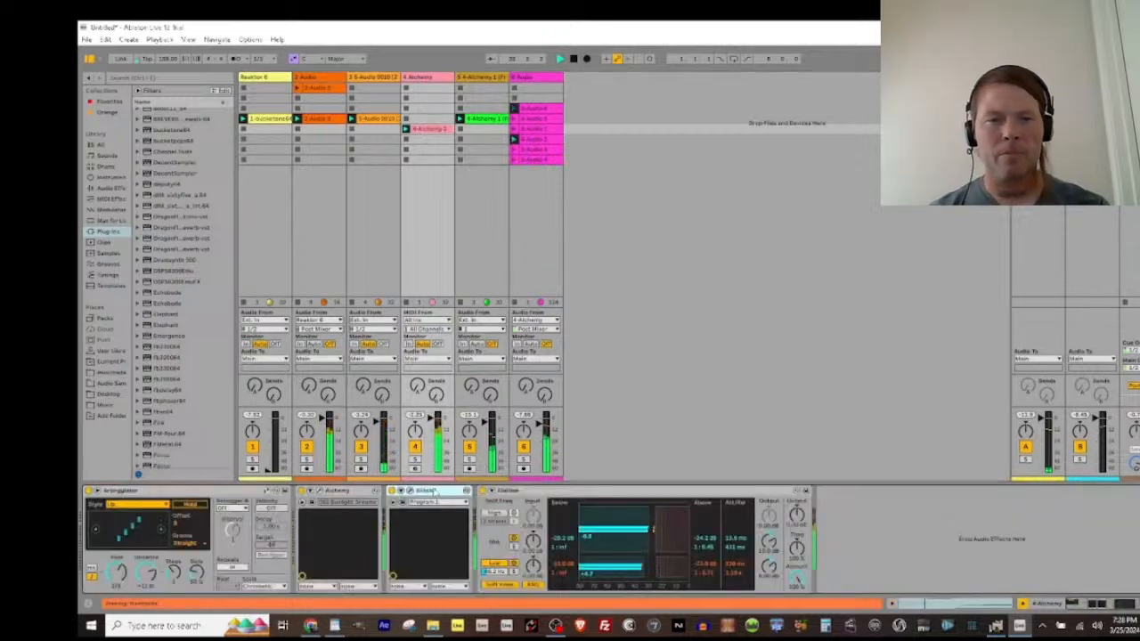
click(482, 491)
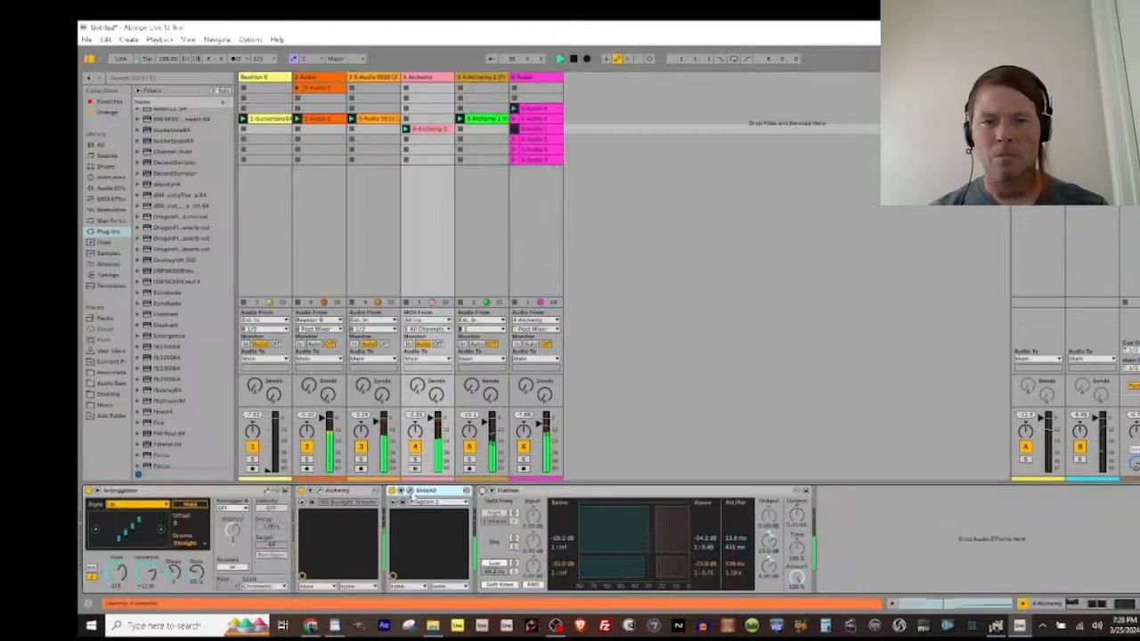
click(393, 490)
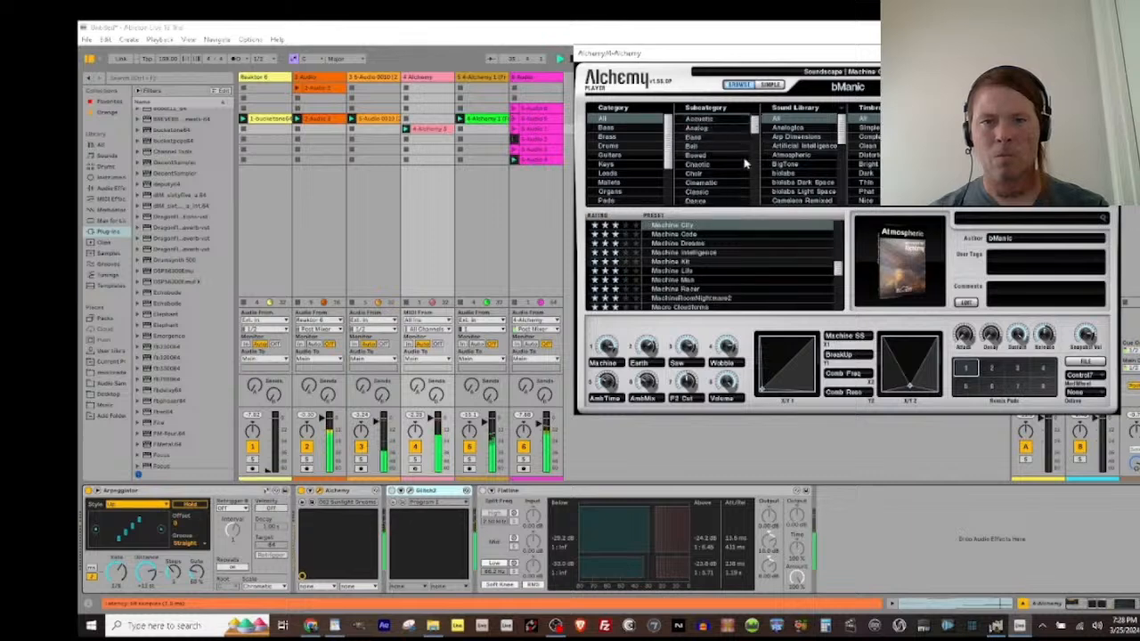
Step: Load the Cyclone Viewed From Space preset in Alchemy and close its plug-in window
scroll(746, 163, down, 5)
drag(840, 272, 835, 249)
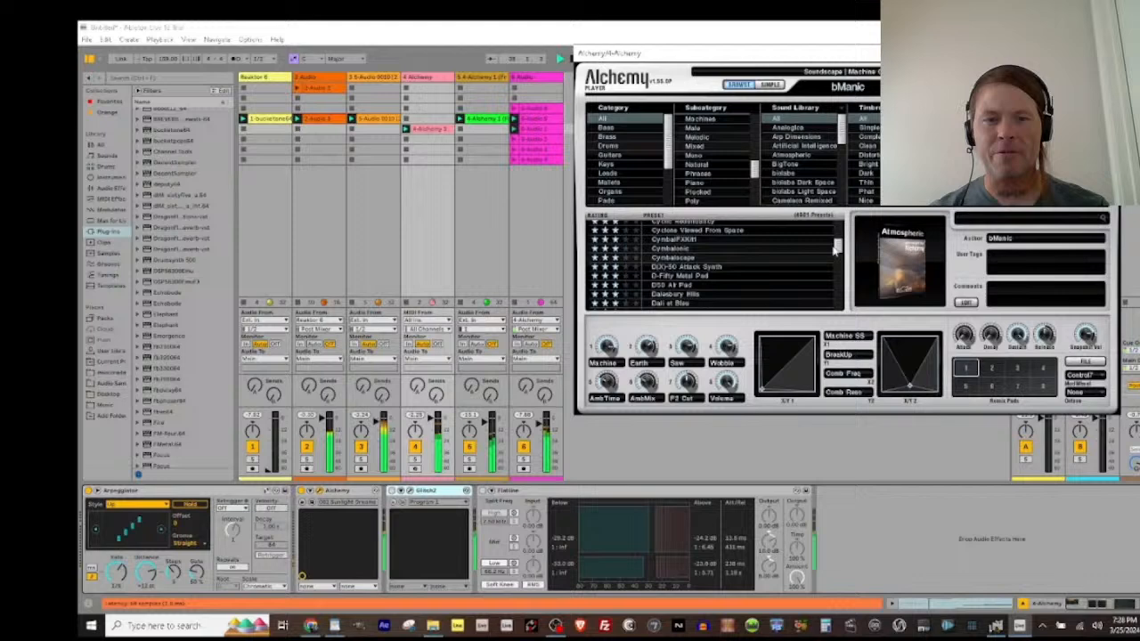
click(670, 232)
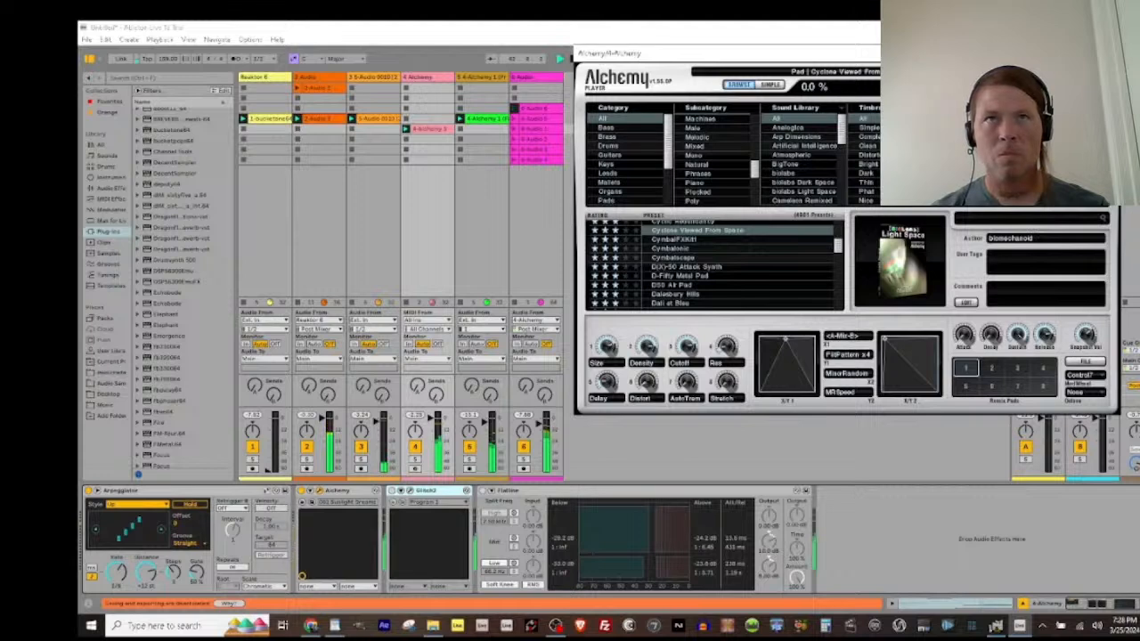
click(1107, 54)
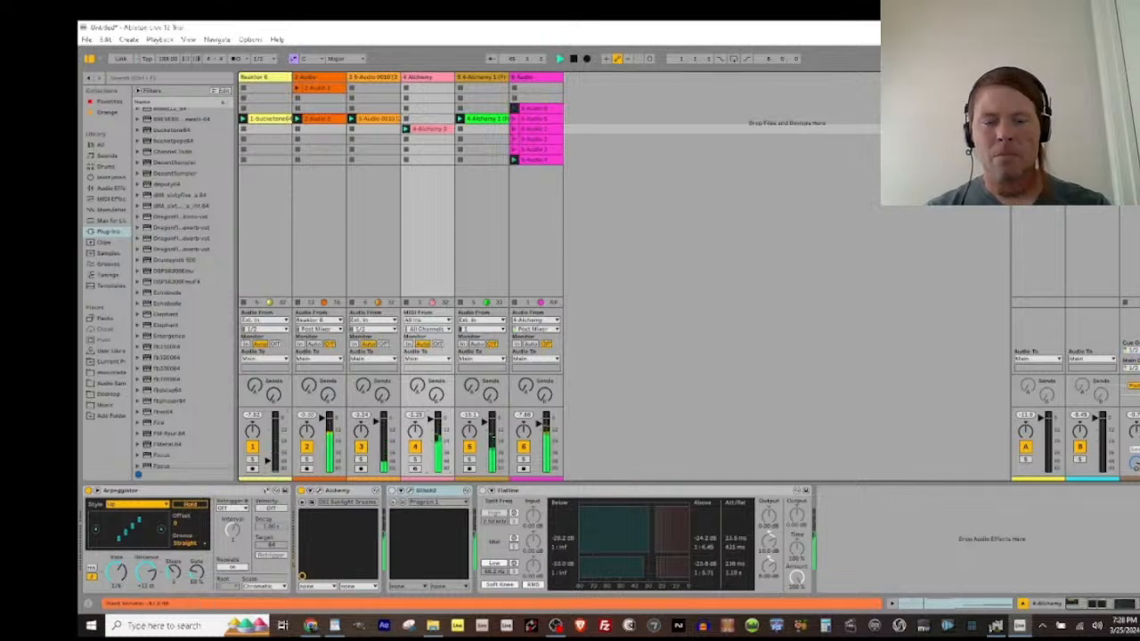
Step: Raise the Reaktor 6 track's volume and stop the clips playing on the second and third tracks
drag(267, 469, 267, 422)
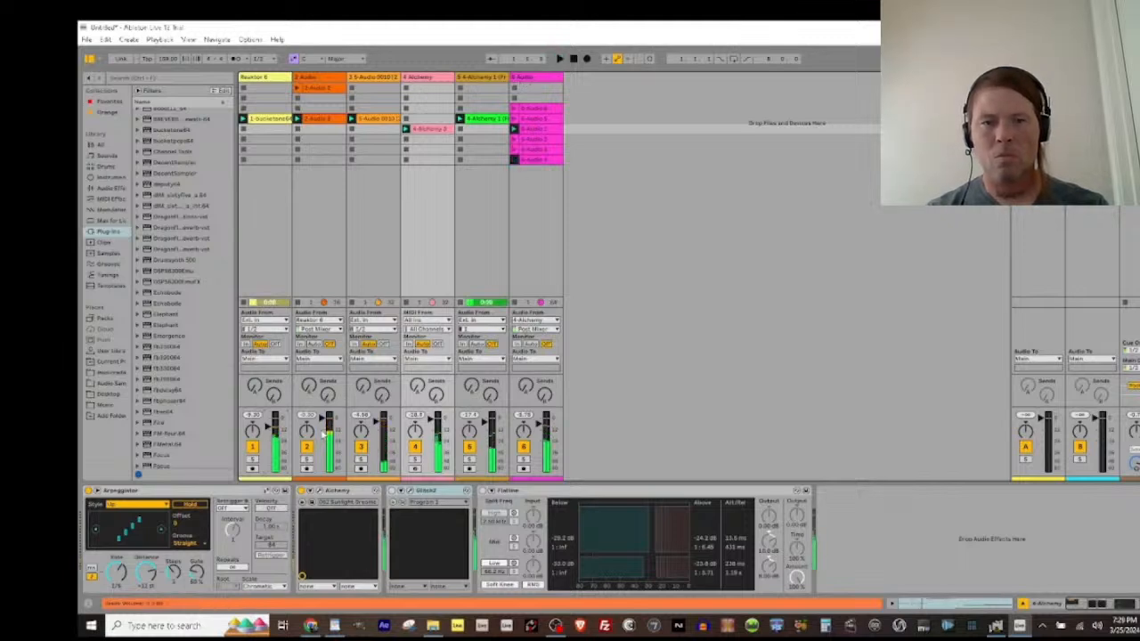
click(297, 303)
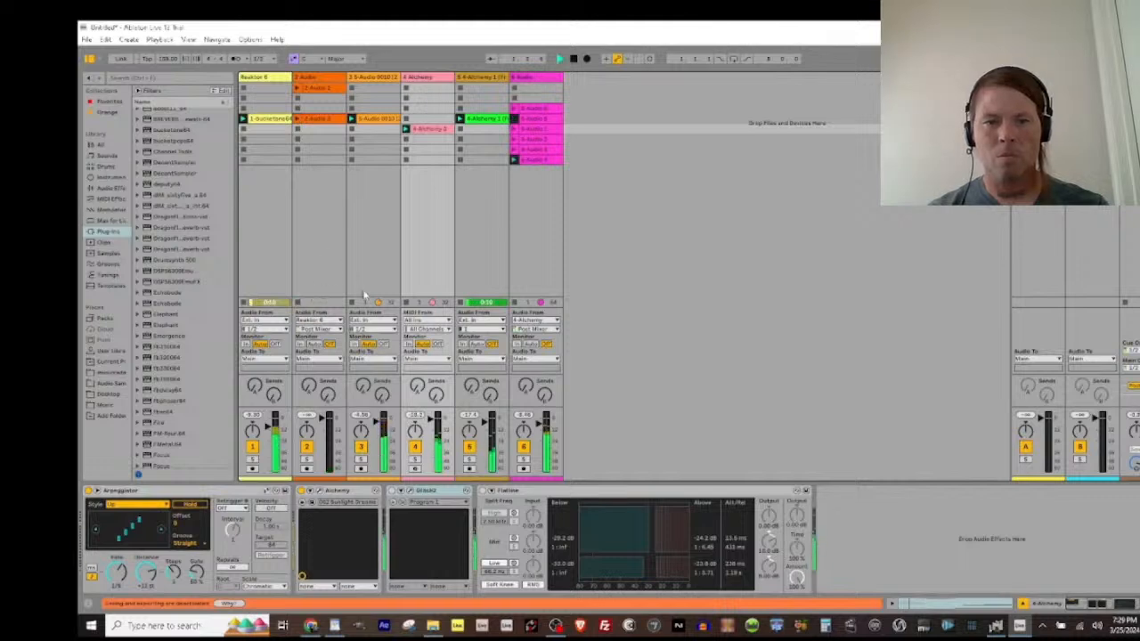
click(351, 304)
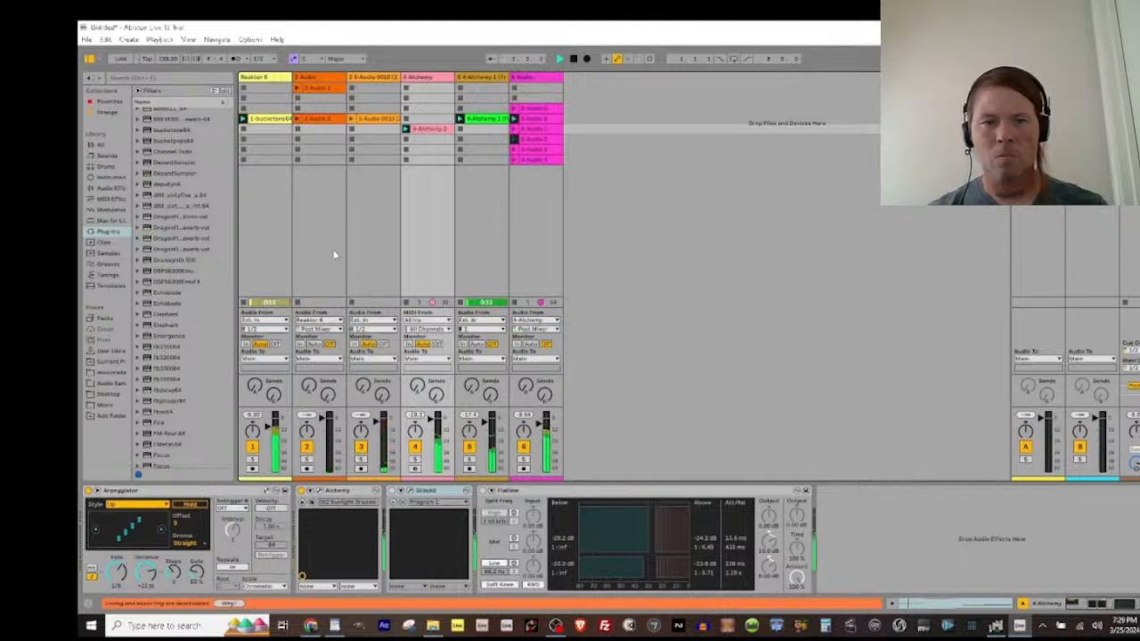
Step: Add a seventh audio track, set its input to Main, deactivate its output and arm it for recording
click(545, 79)
key(ctrl+t)
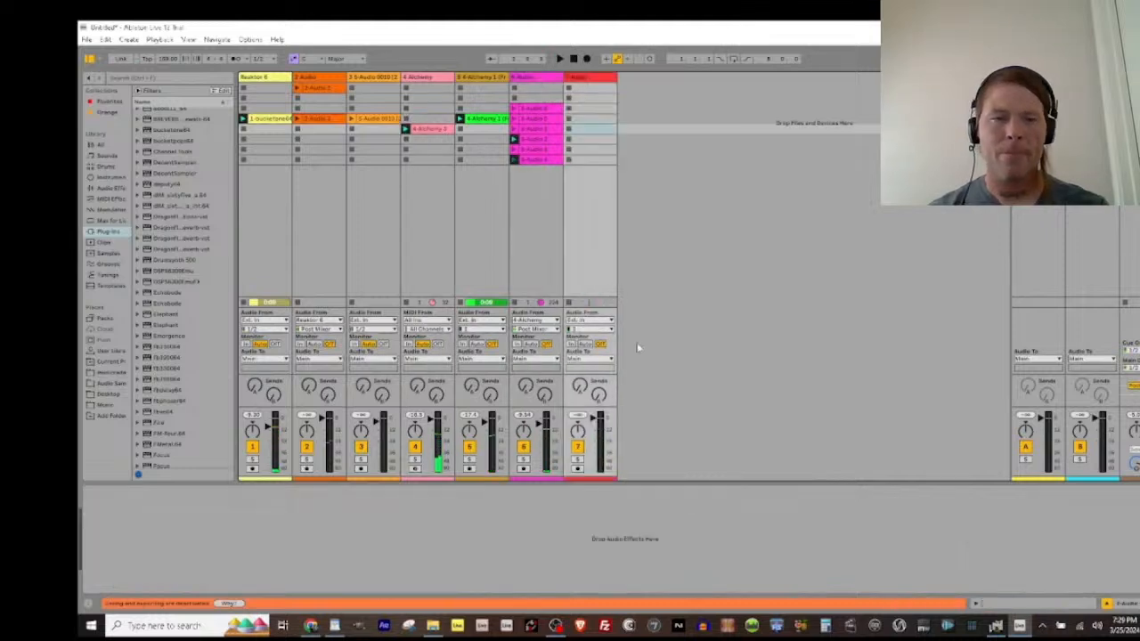
click(589, 320)
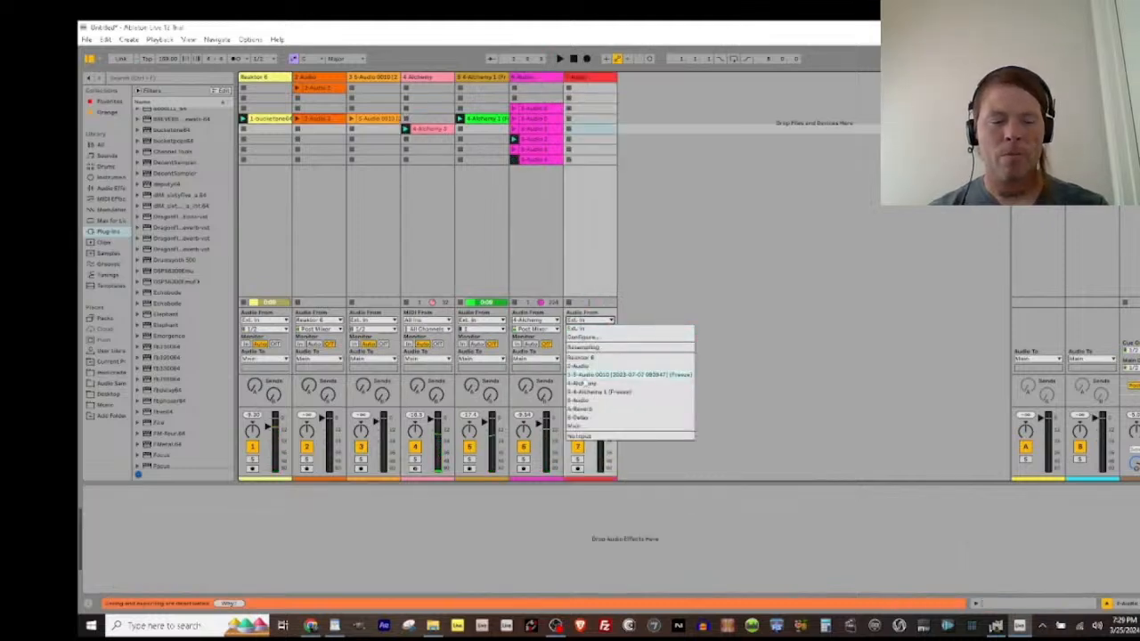
click(581, 427)
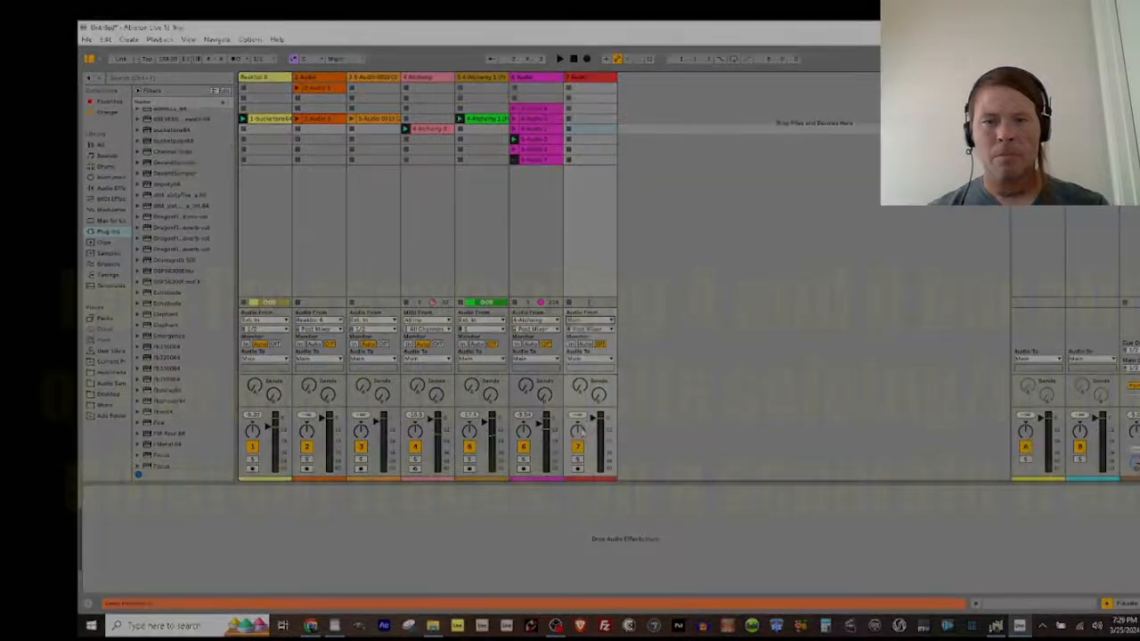
click(580, 449)
click(577, 468)
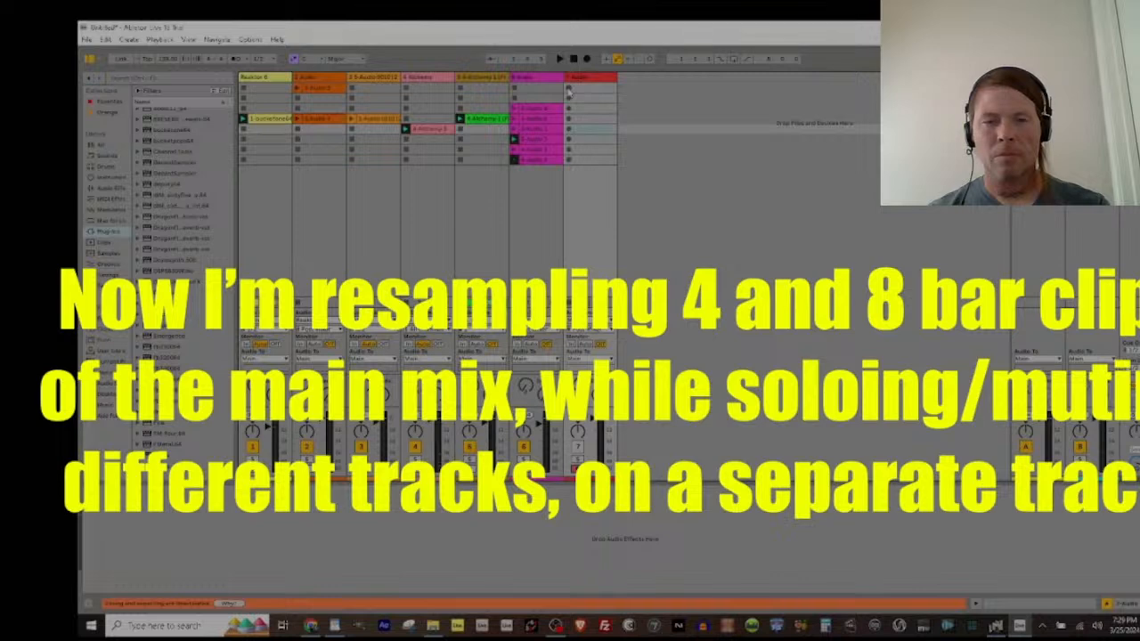
Step: Record the main mix into six consecutive clips in the seventh track's first six slots, then end the recording and stop playback
click(568, 88)
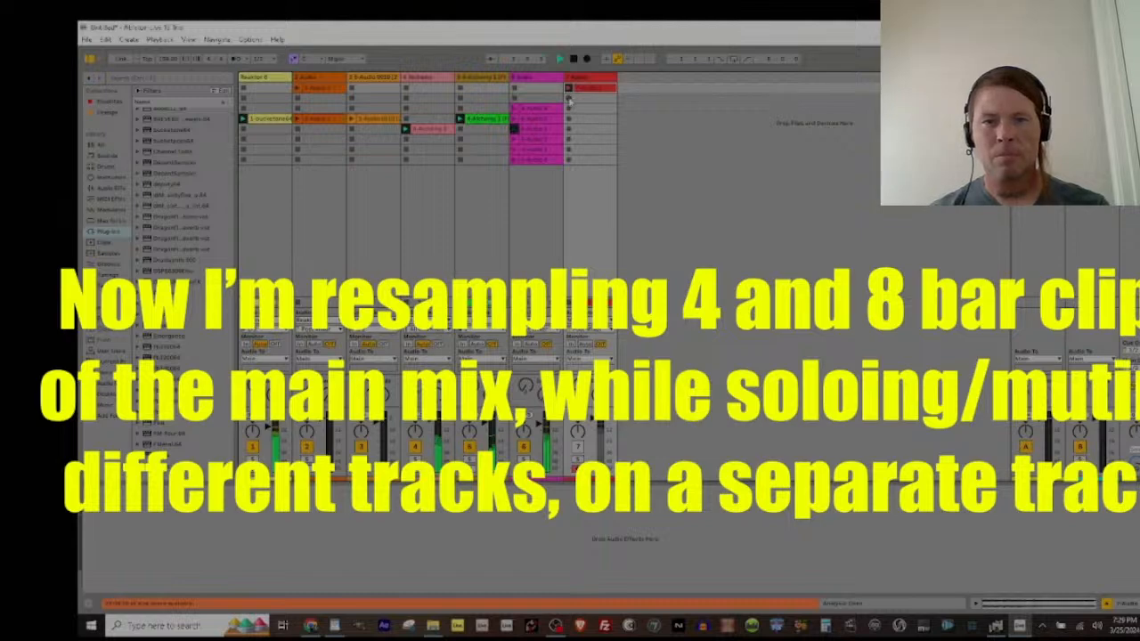
click(569, 99)
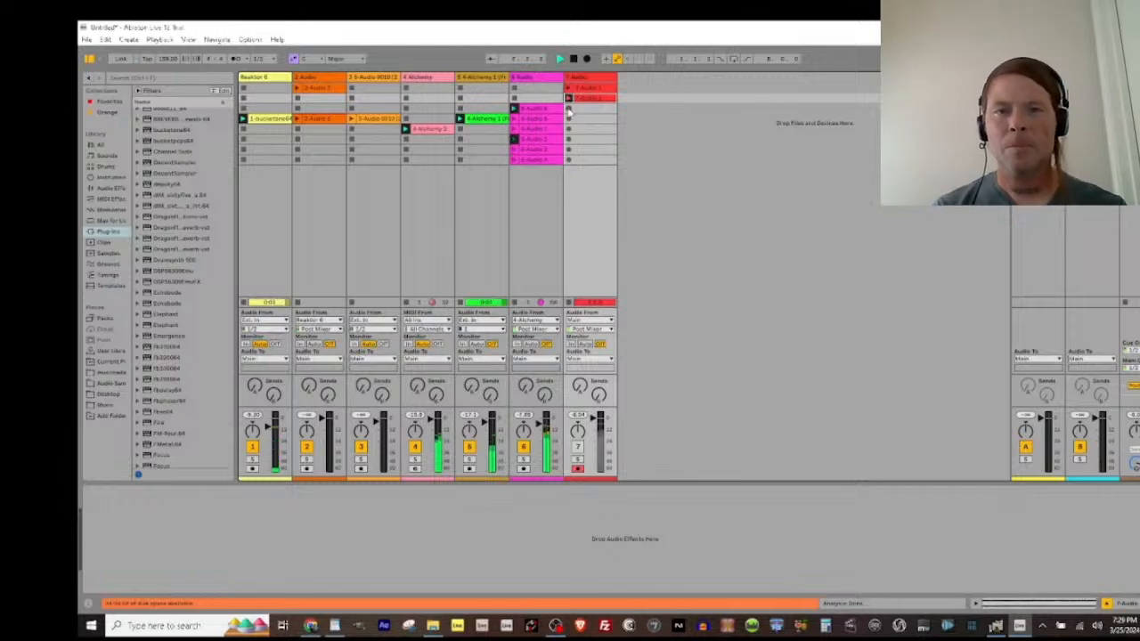
click(569, 109)
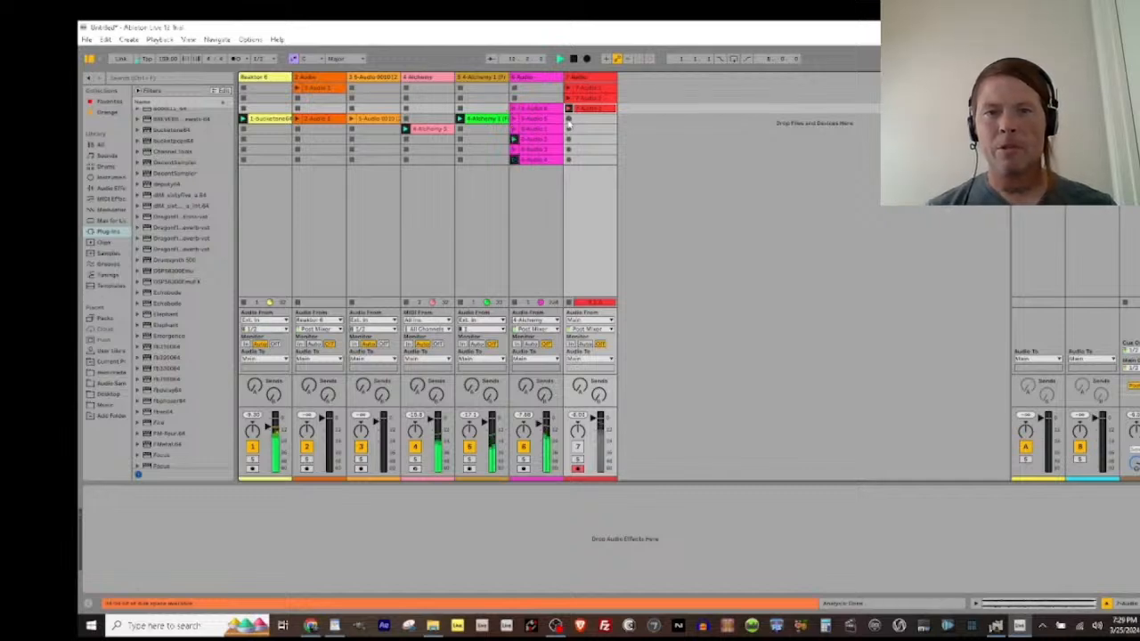
click(568, 120)
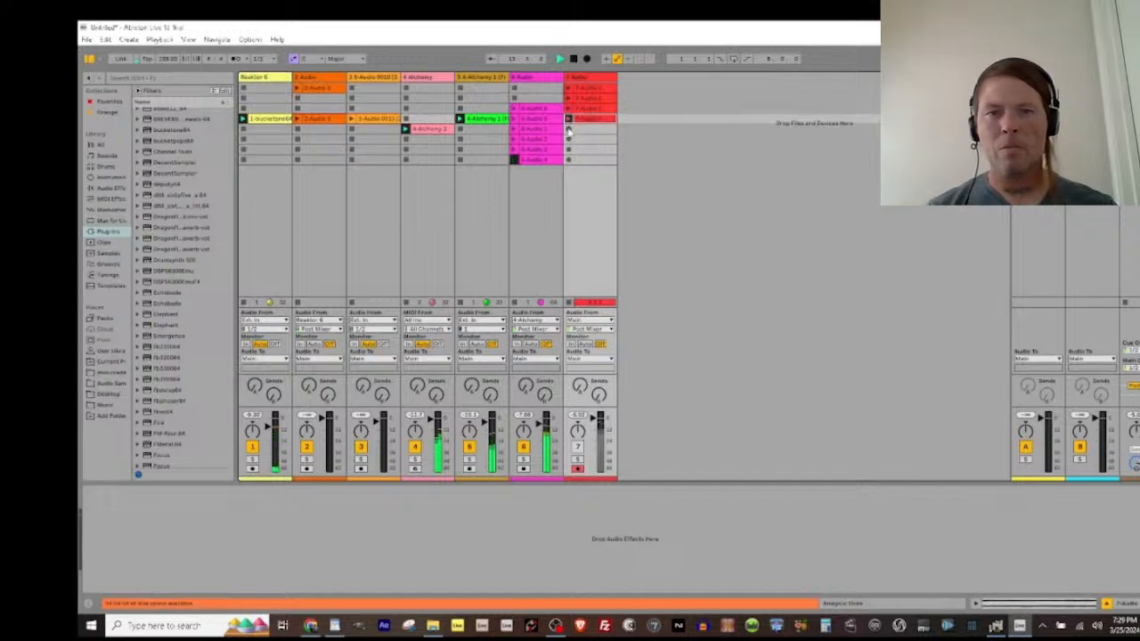
click(568, 130)
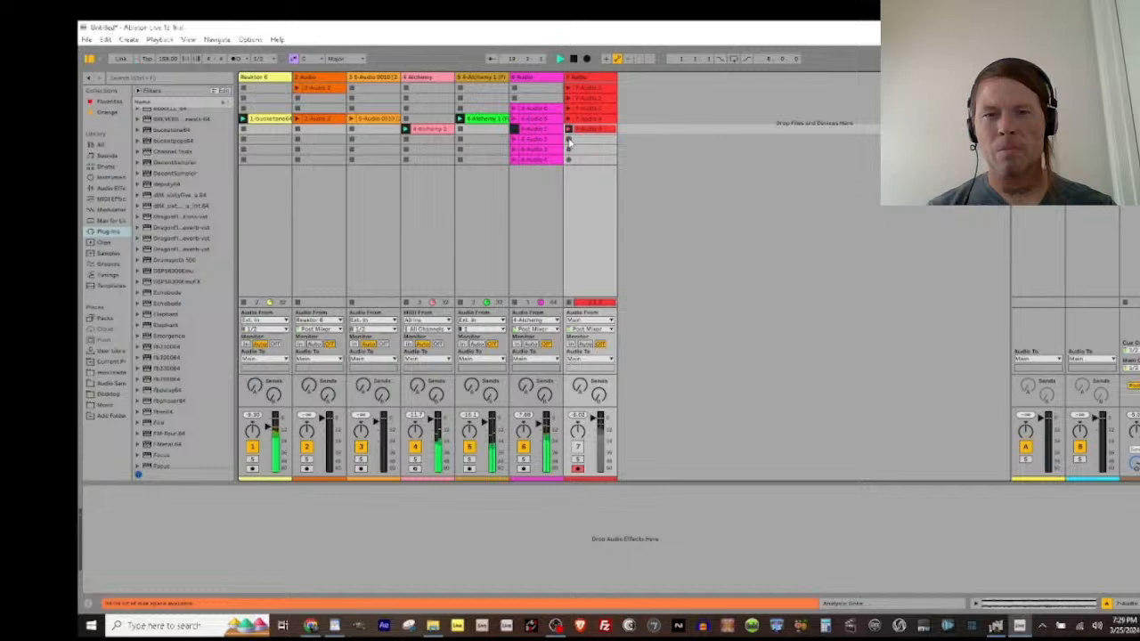
click(568, 140)
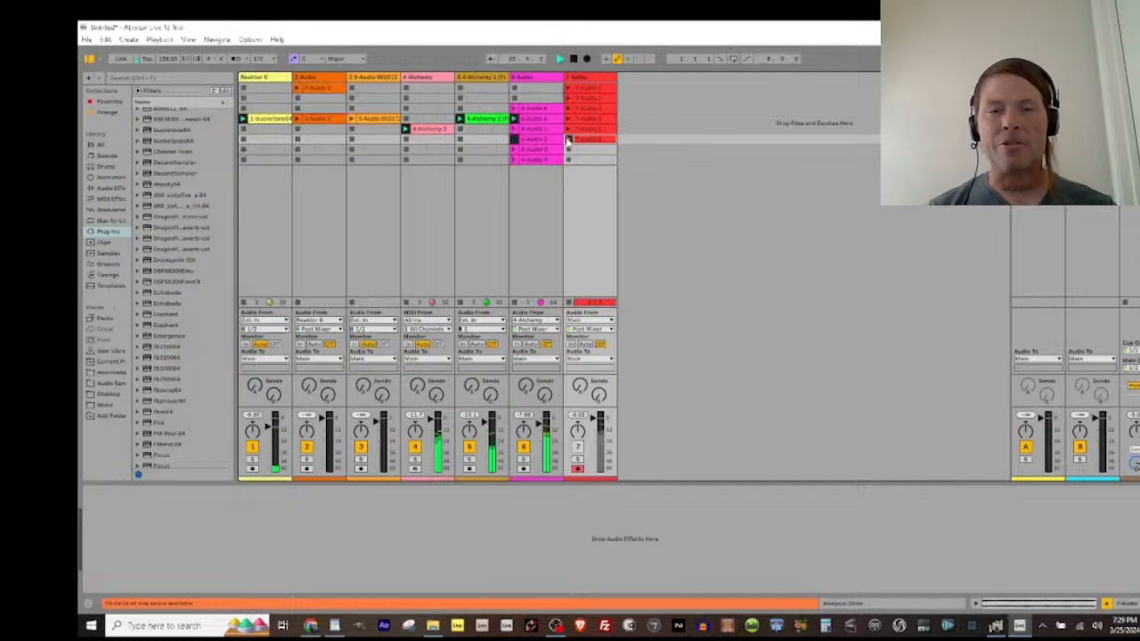
click(568, 140)
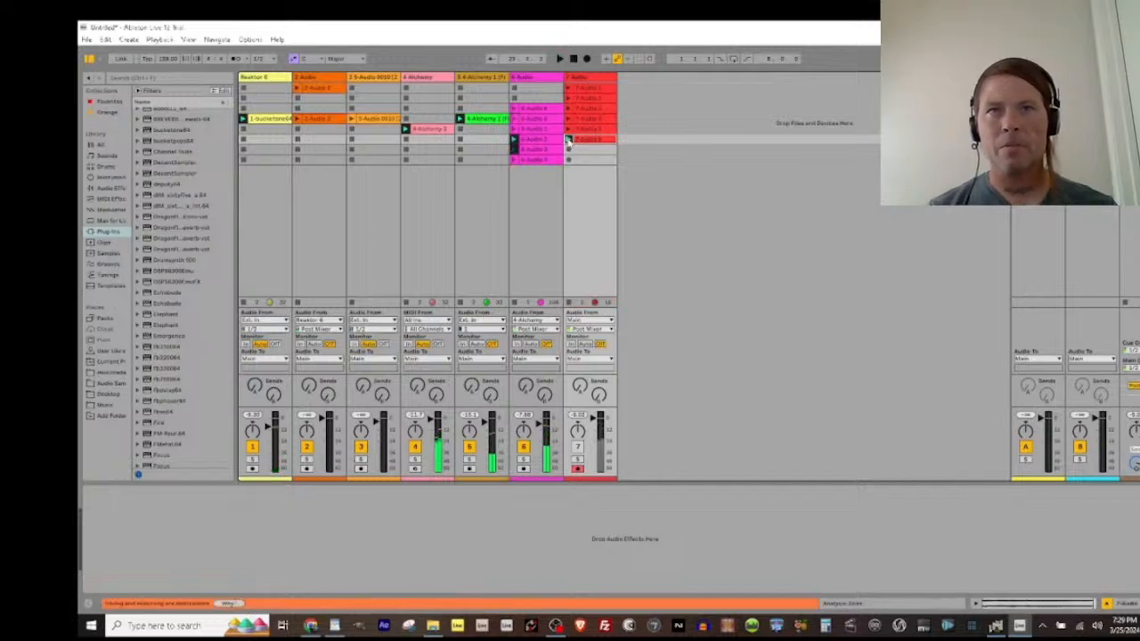
key(space)
key(space)
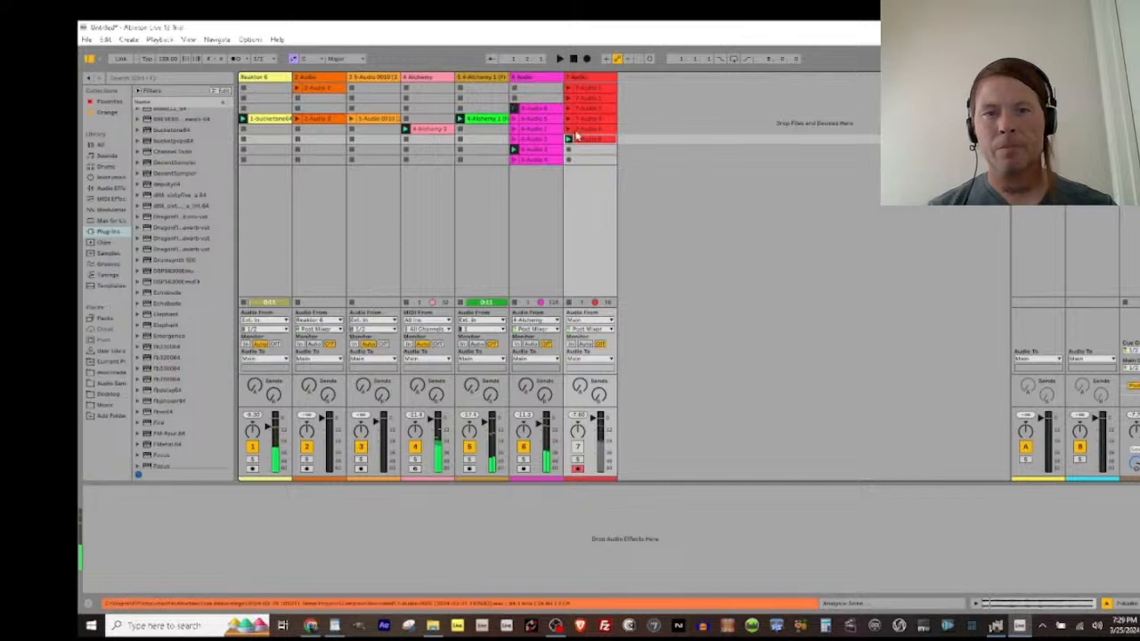
Step: Change the seventh track's color to blue
click(584, 131)
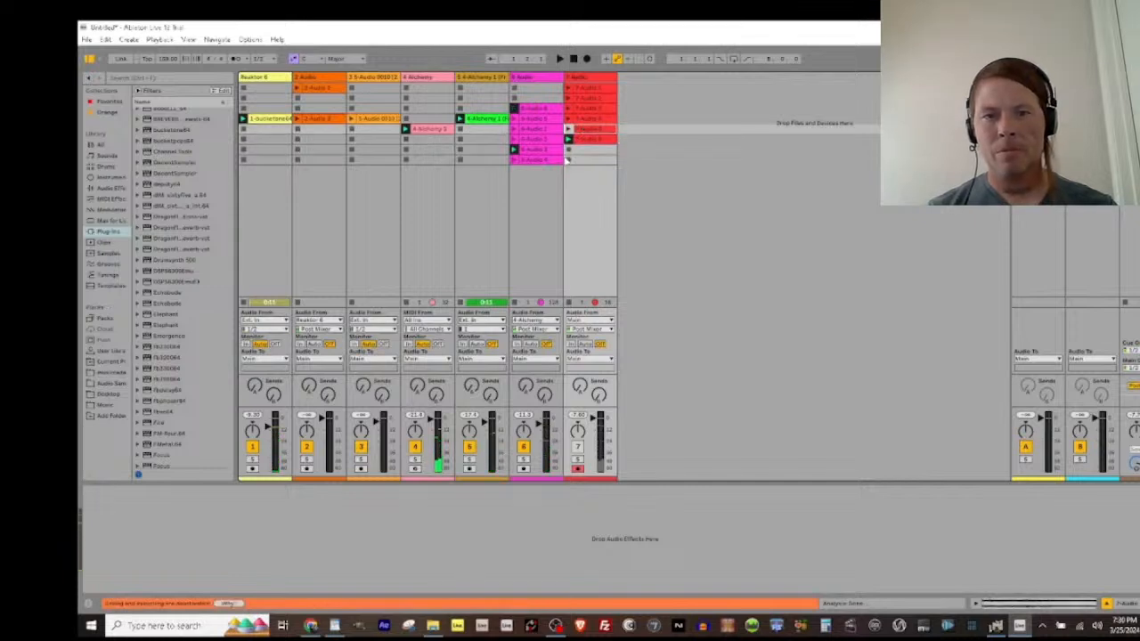
right_click(585, 82)
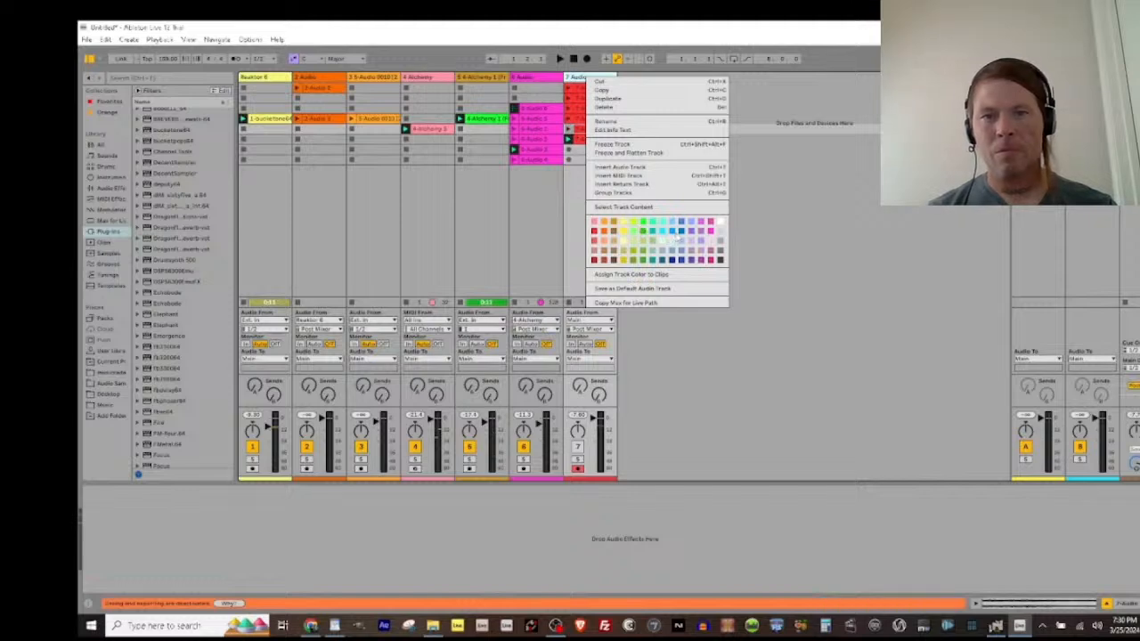
click(673, 233)
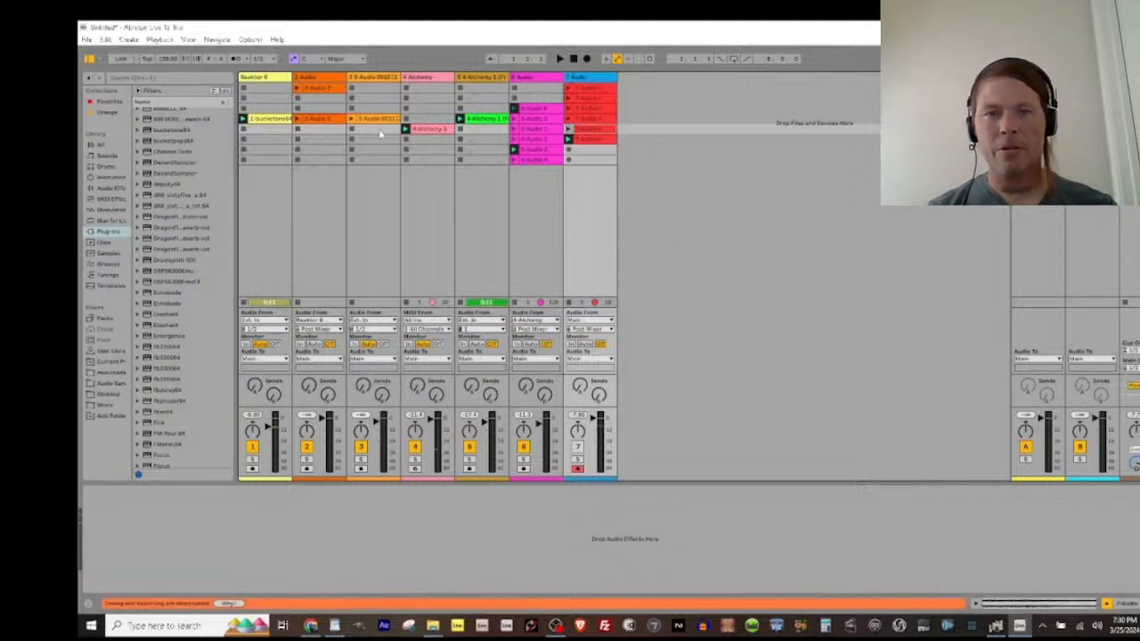
Step: Leave only the second and third tracks' clips playing and record that mix into the seventh track's seventh slot
click(297, 120)
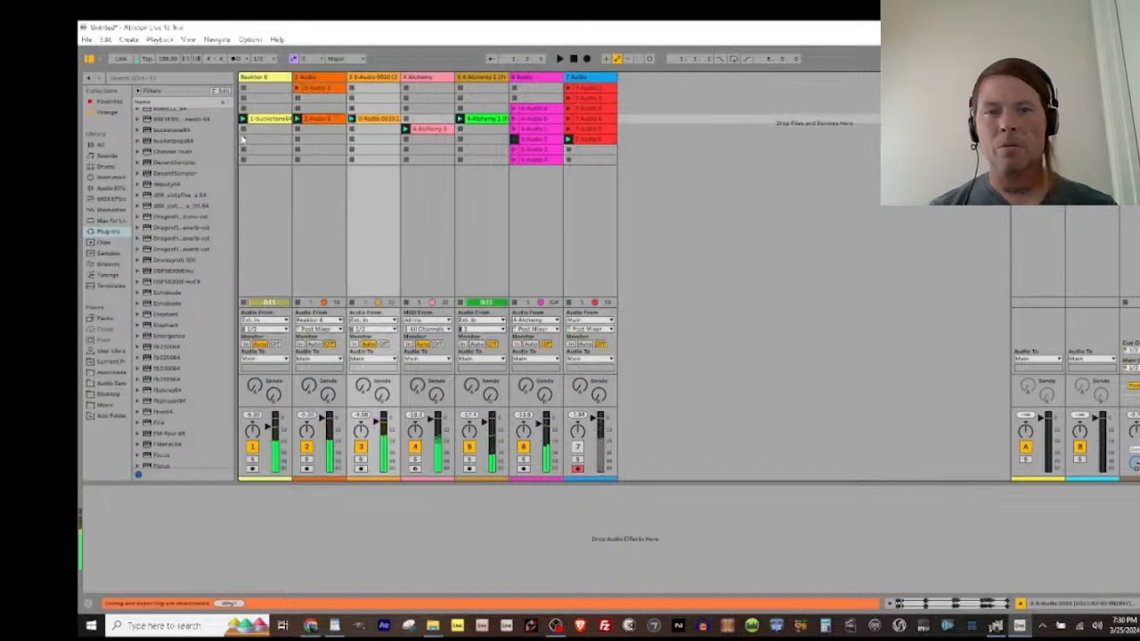
click(243, 130)
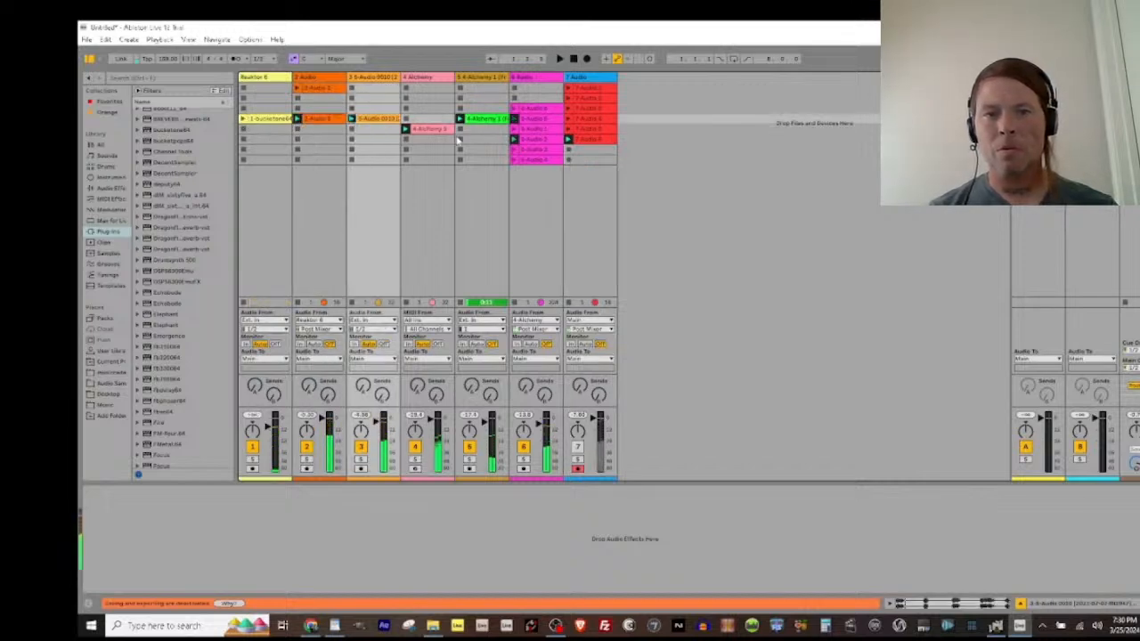
click(459, 130)
click(406, 148)
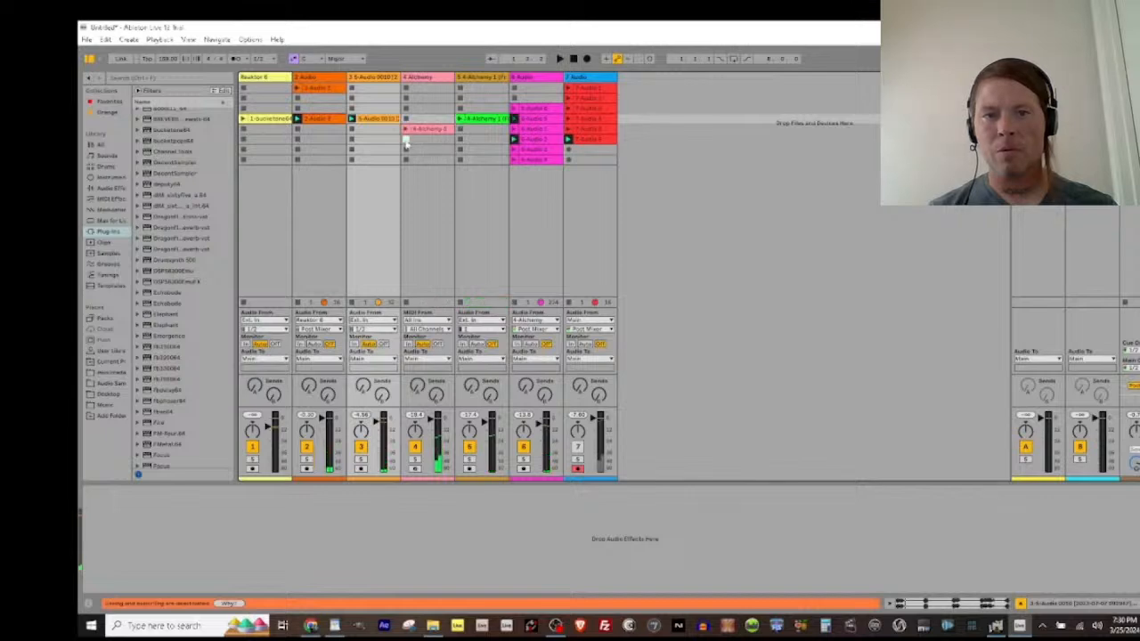
click(514, 98)
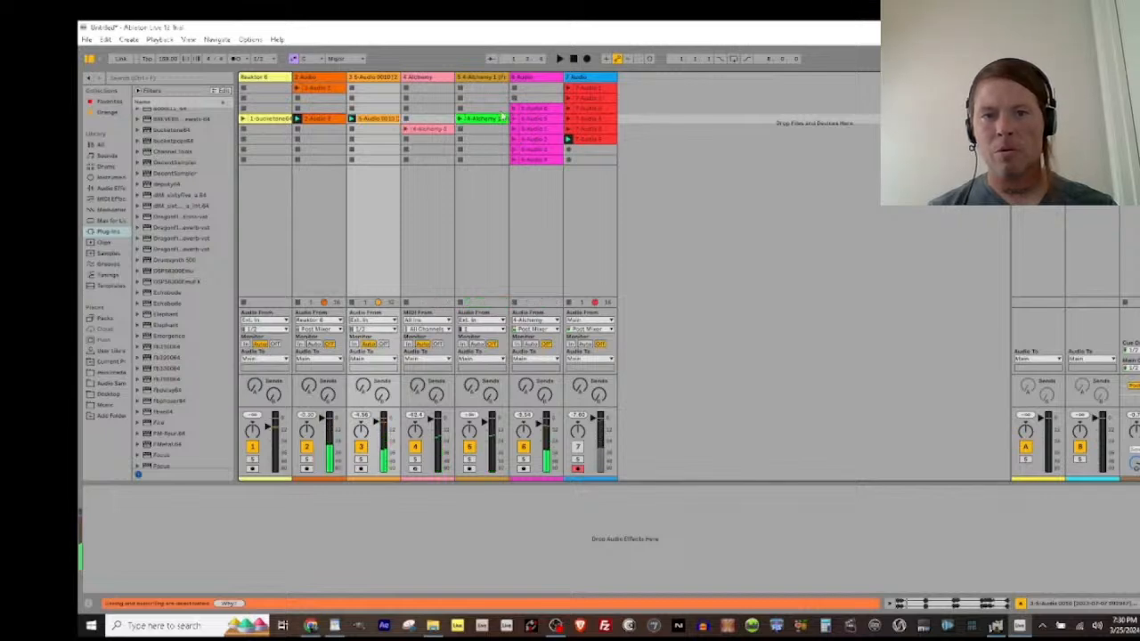
click(405, 130)
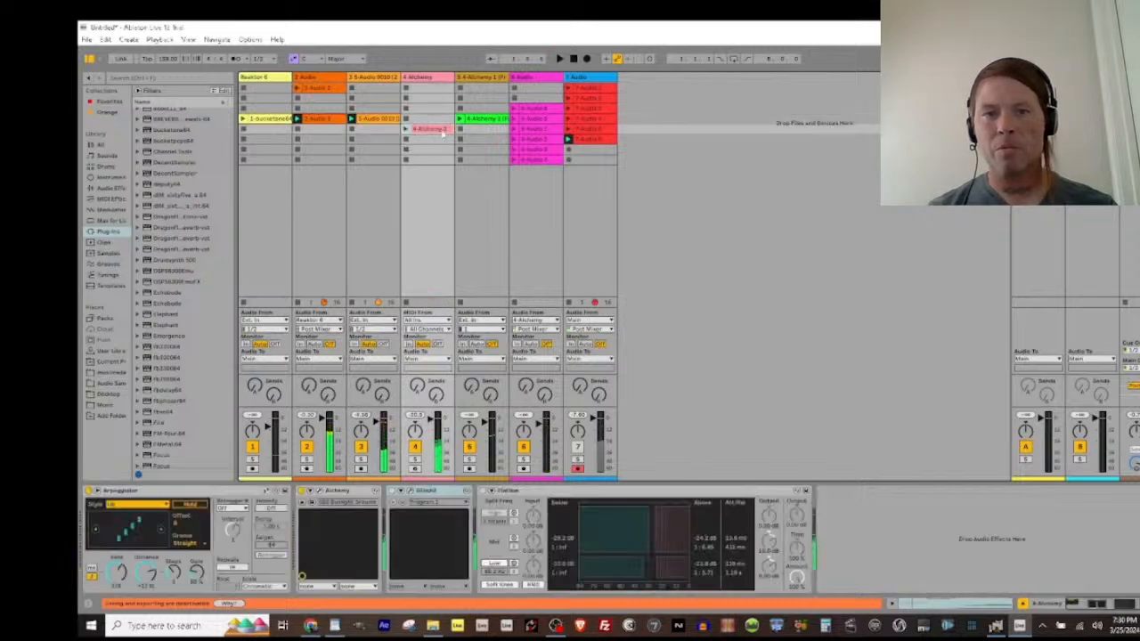
click(461, 129)
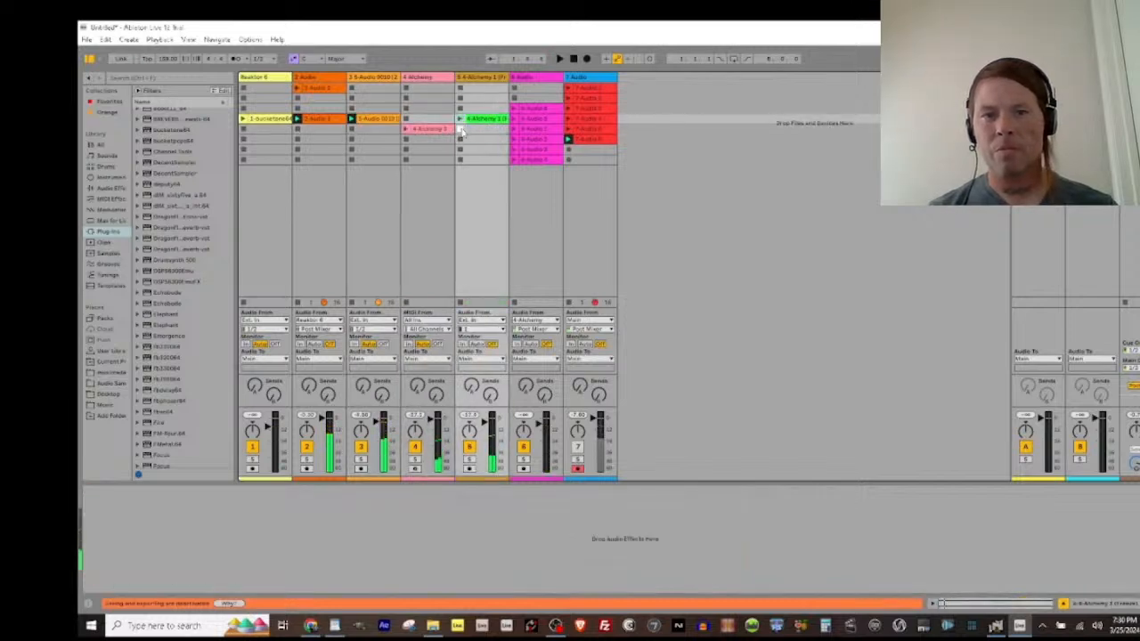
click(568, 151)
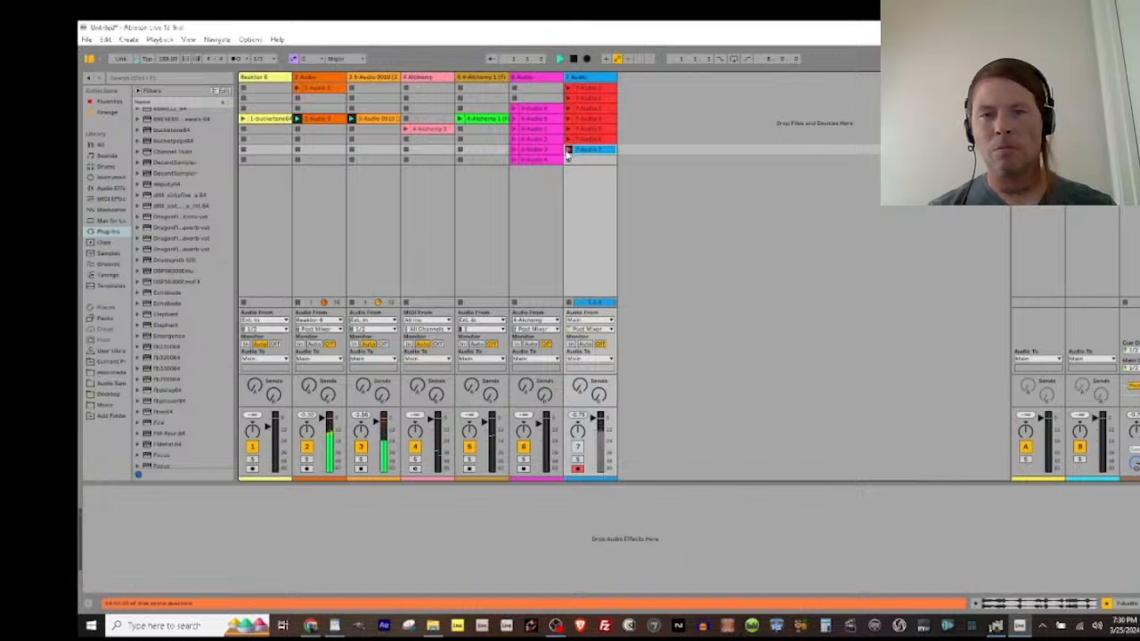
click(568, 150)
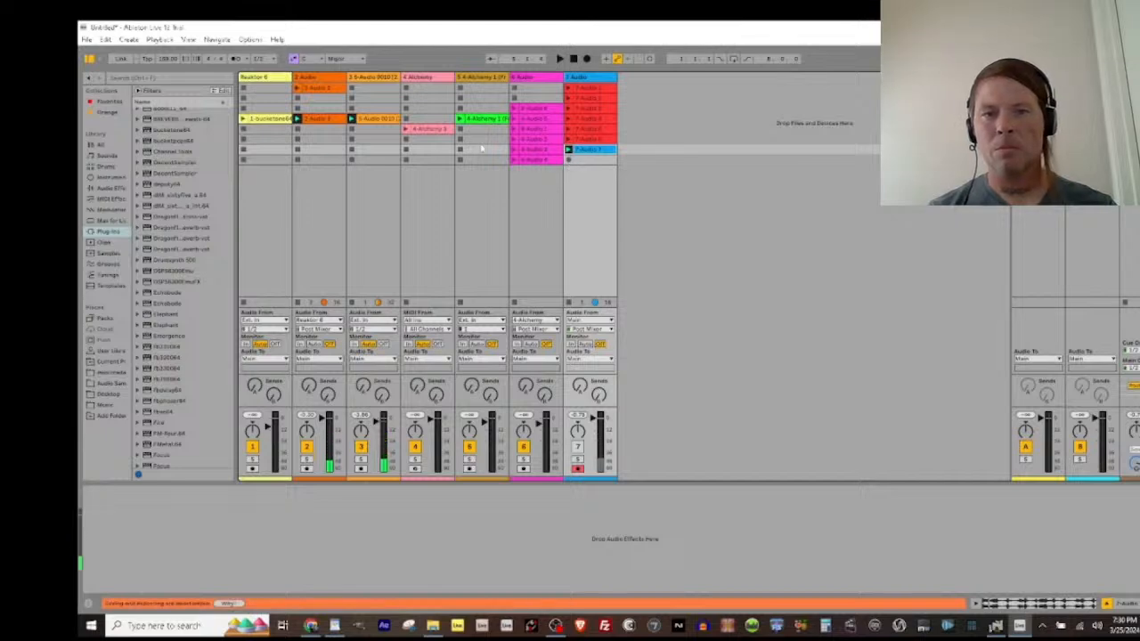
Step: Launch the fifth track, Alchemy and Reaktor 6 clips, and start recording the mix into the seventh track's eighth slot
click(460, 119)
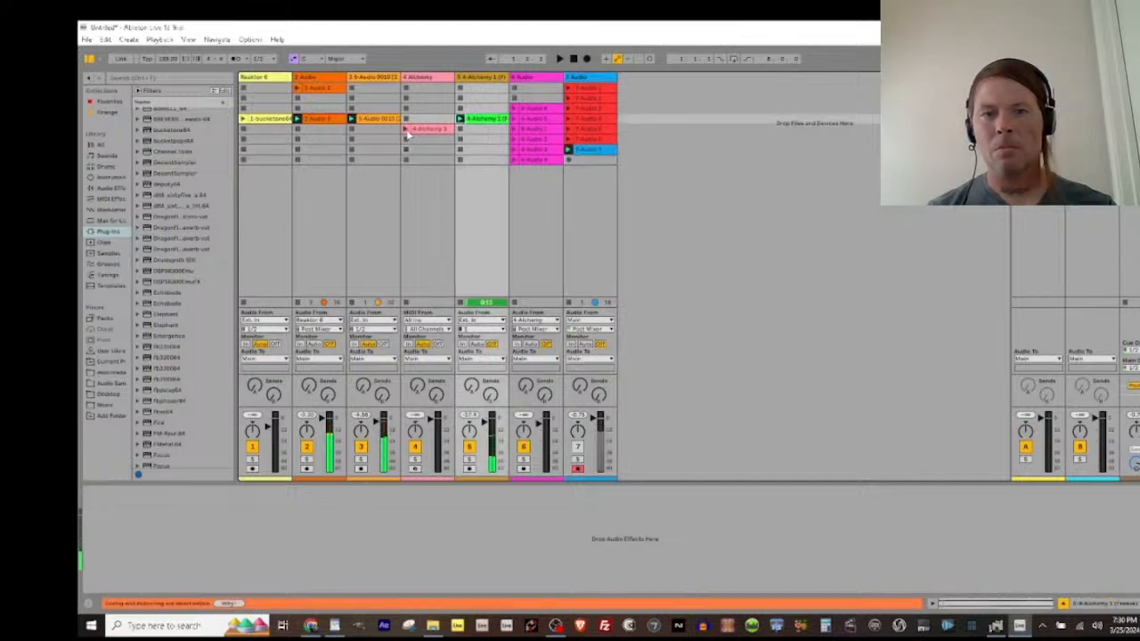
click(514, 147)
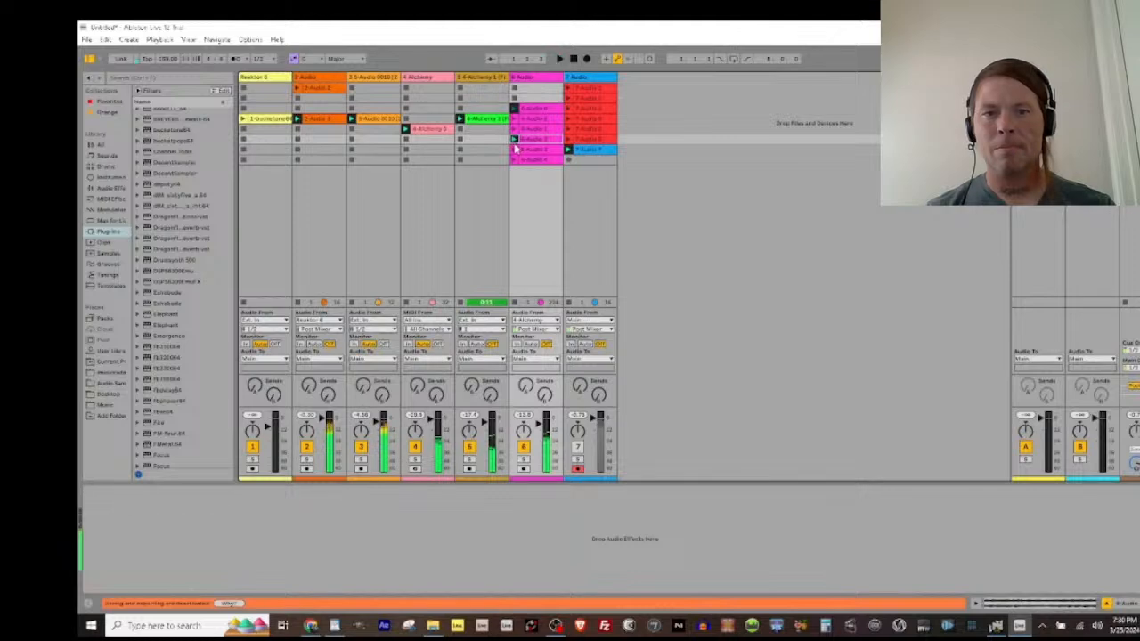
click(570, 161)
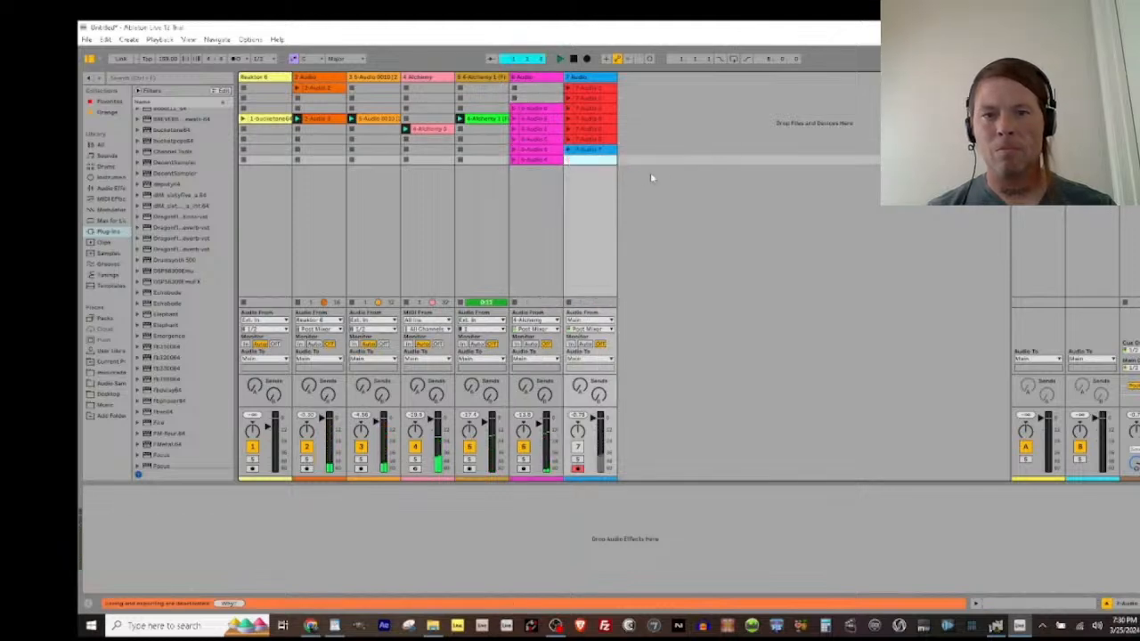
click(243, 119)
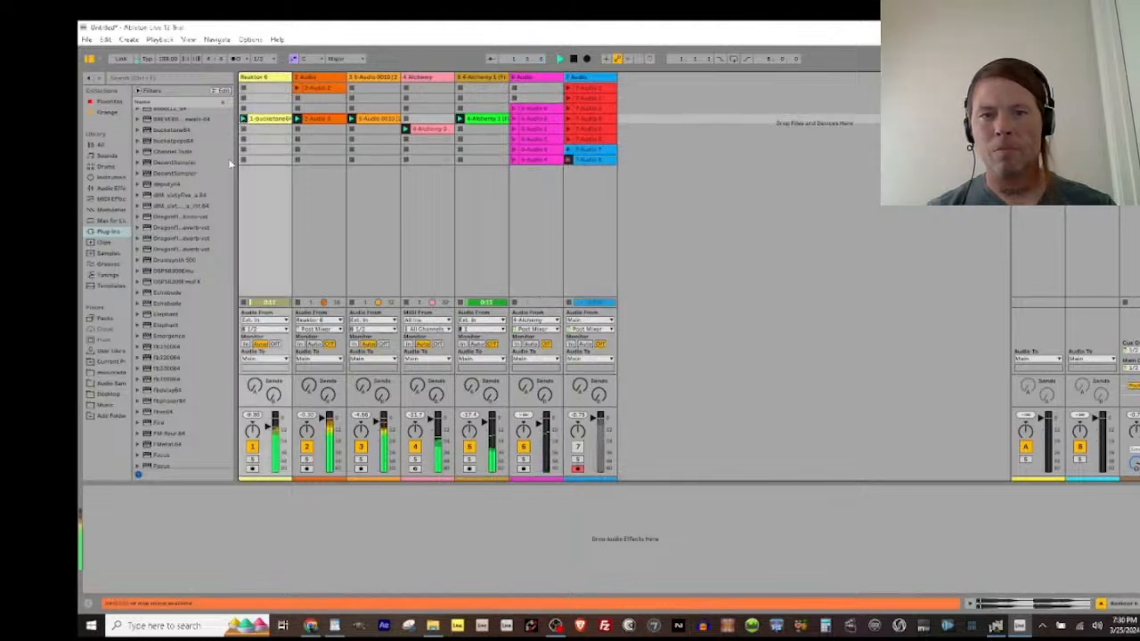